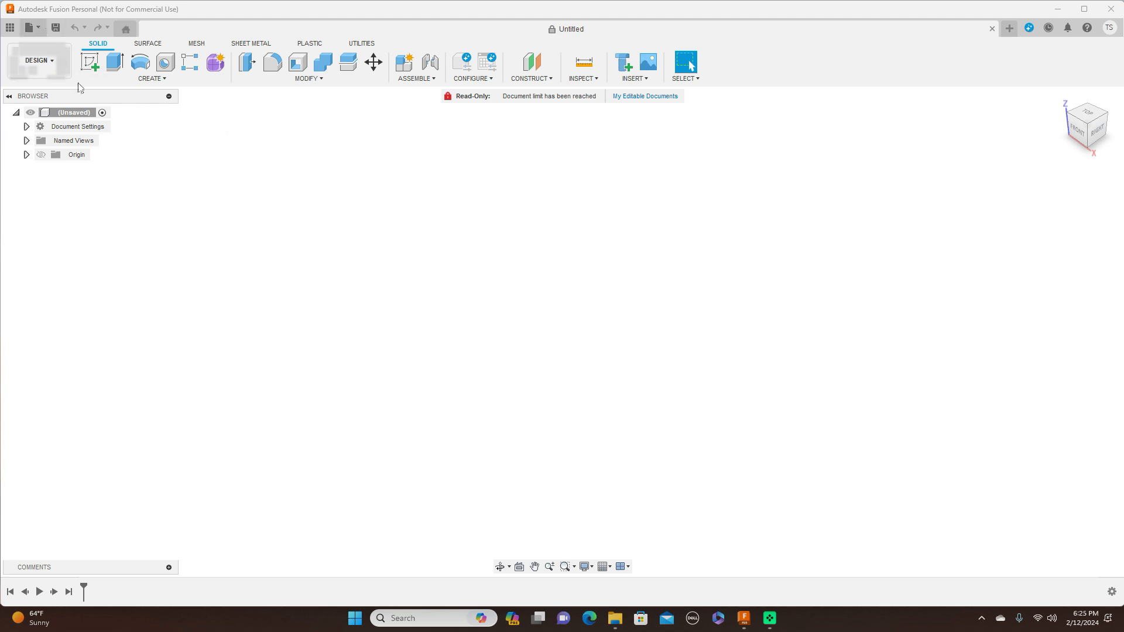
Open the 3D object file A6OBJ (1) from the computer's USB Drive (D:)
left_click(40, 29)
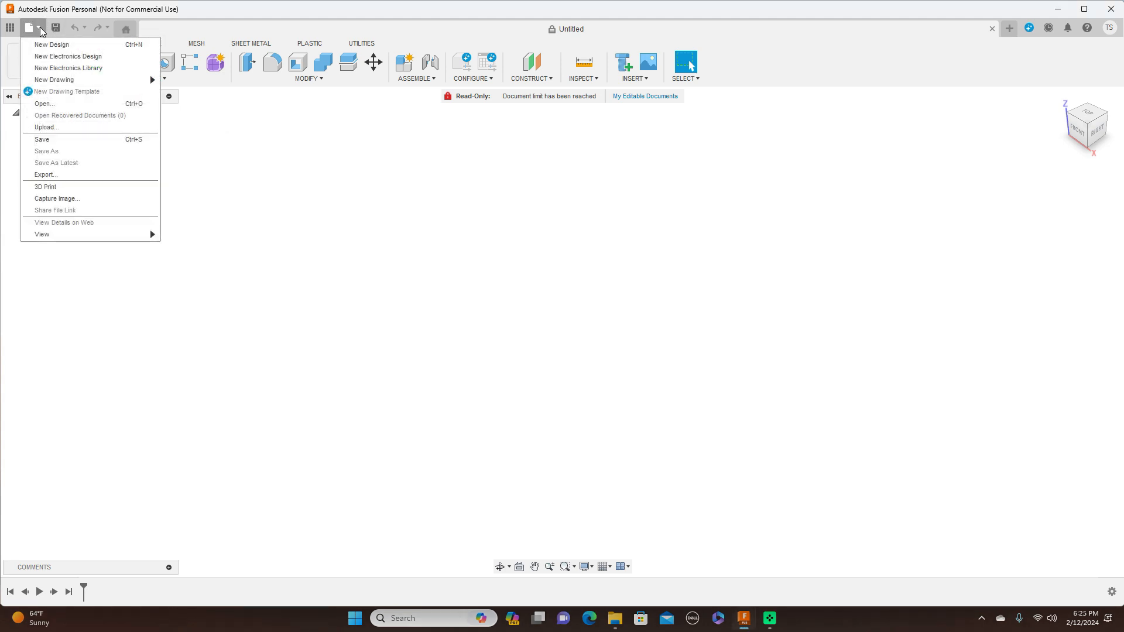
left_click(52, 104)
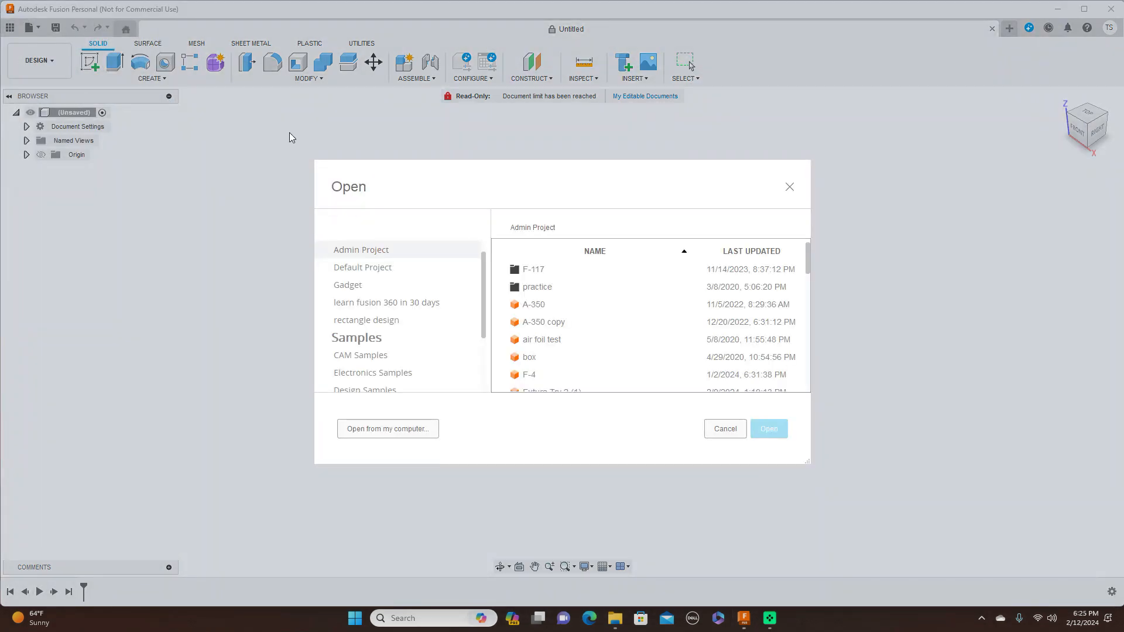
left_click(403, 432)
scroll(536, 180, "down", 15)
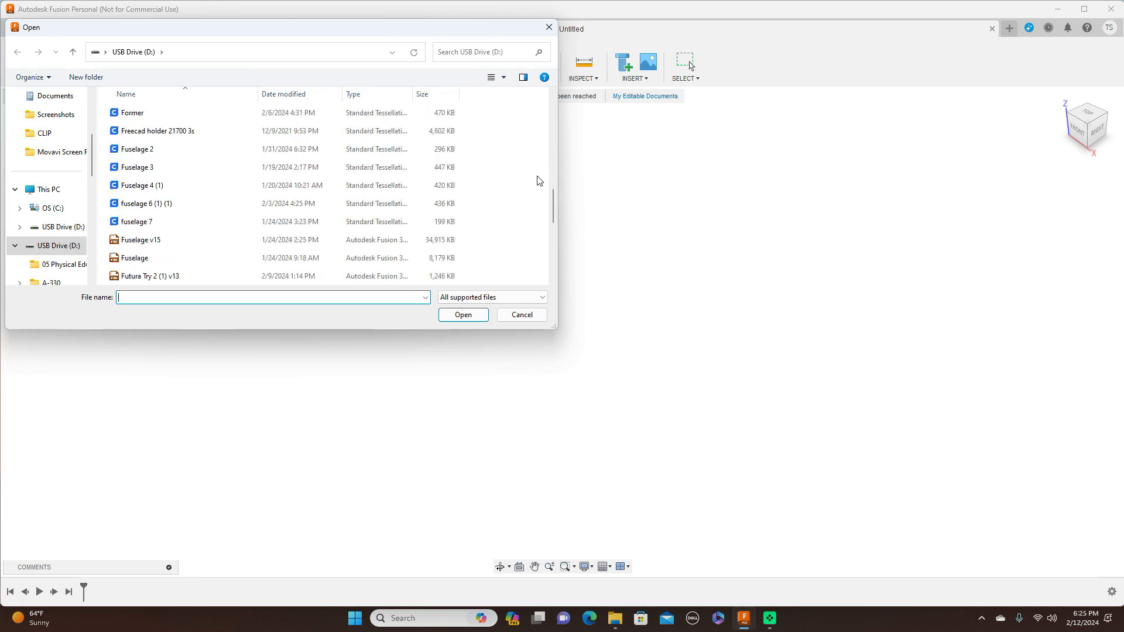
scroll(538, 180, "up", 4)
scroll(538, 180, "down", 1)
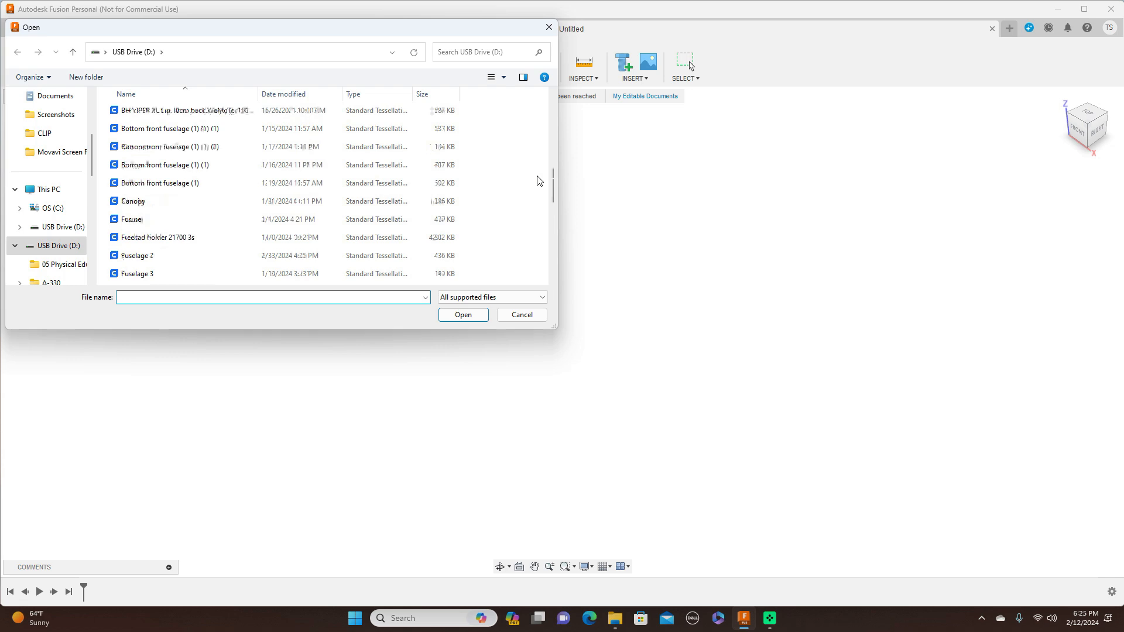
scroll(536, 179, "up", 1)
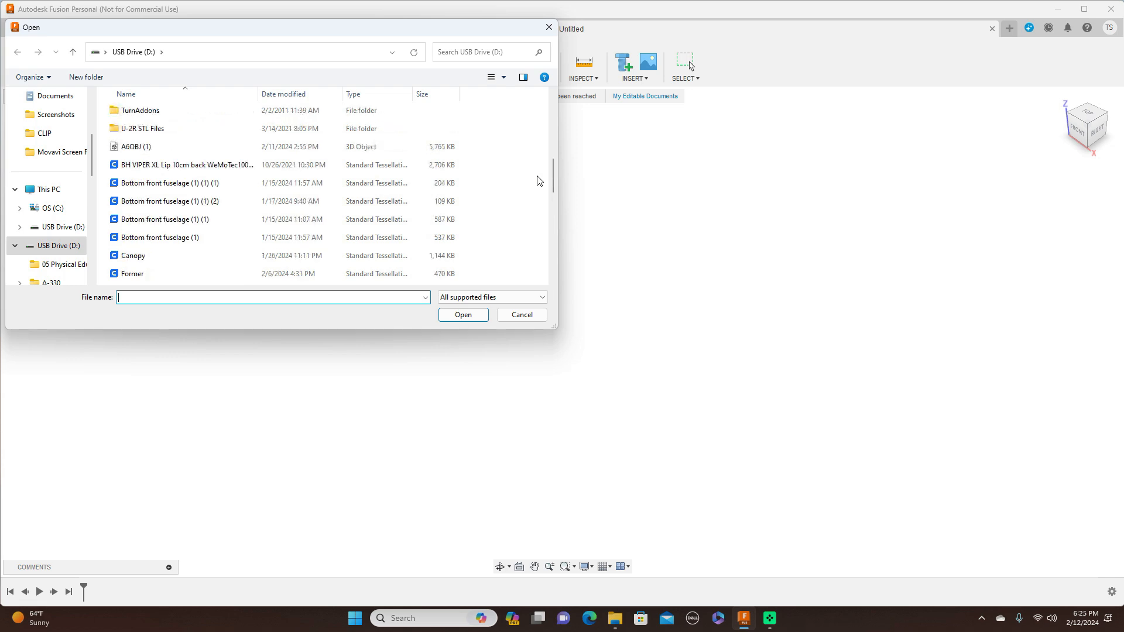
left_click(178, 151)
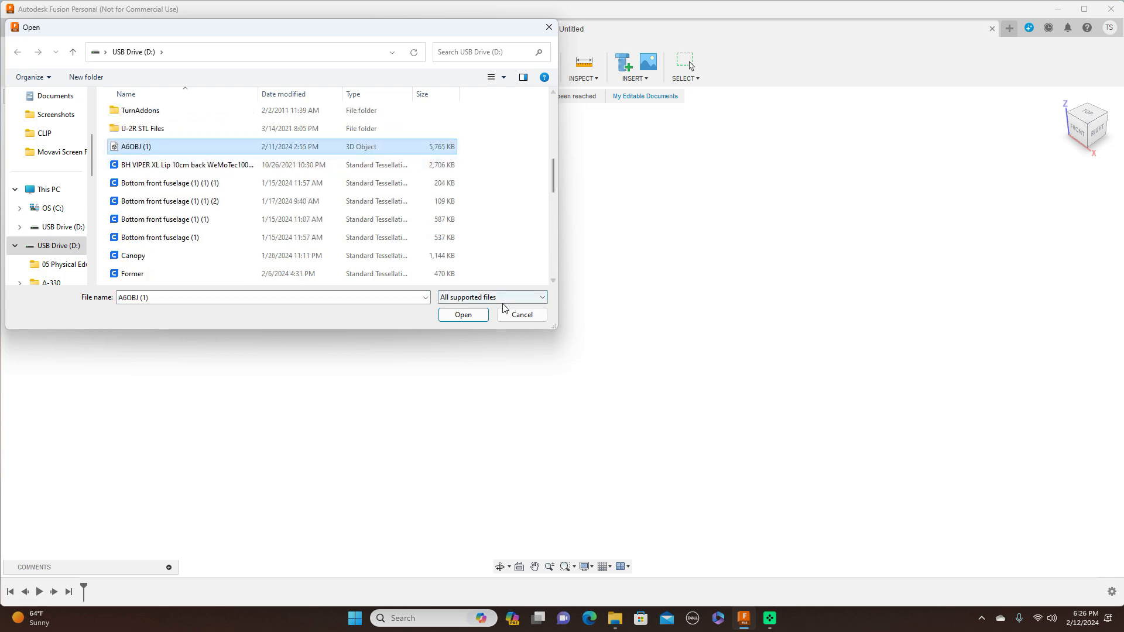
left_click(468, 316)
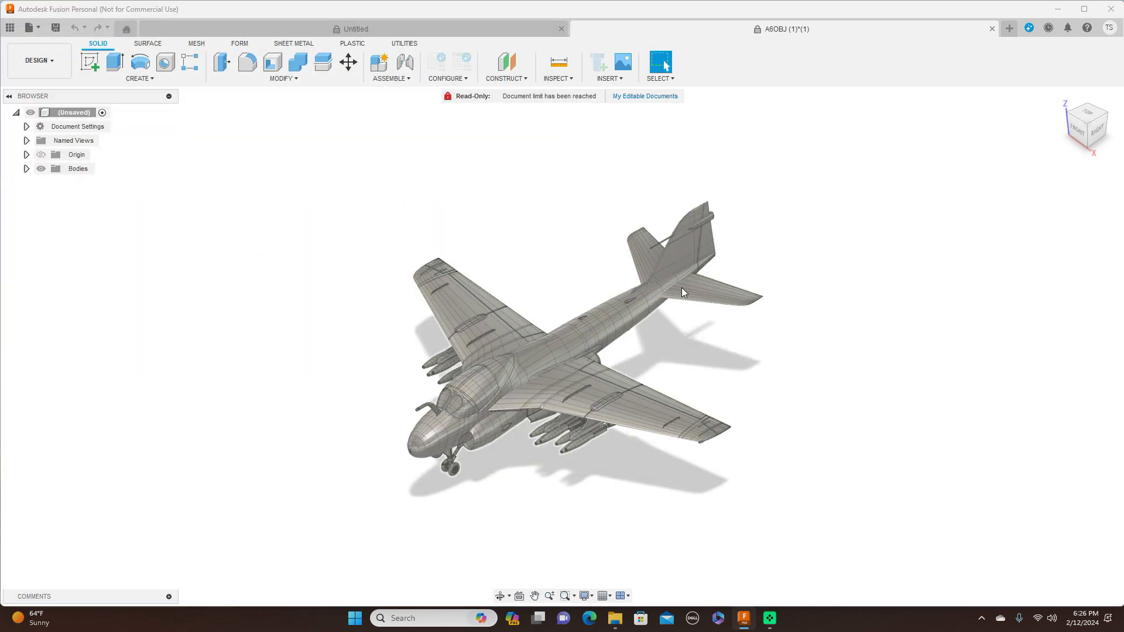
Examine the imported aircraft mesh from the side and front, toggling its body's visibility off and on
scroll(682, 287, "up", 5)
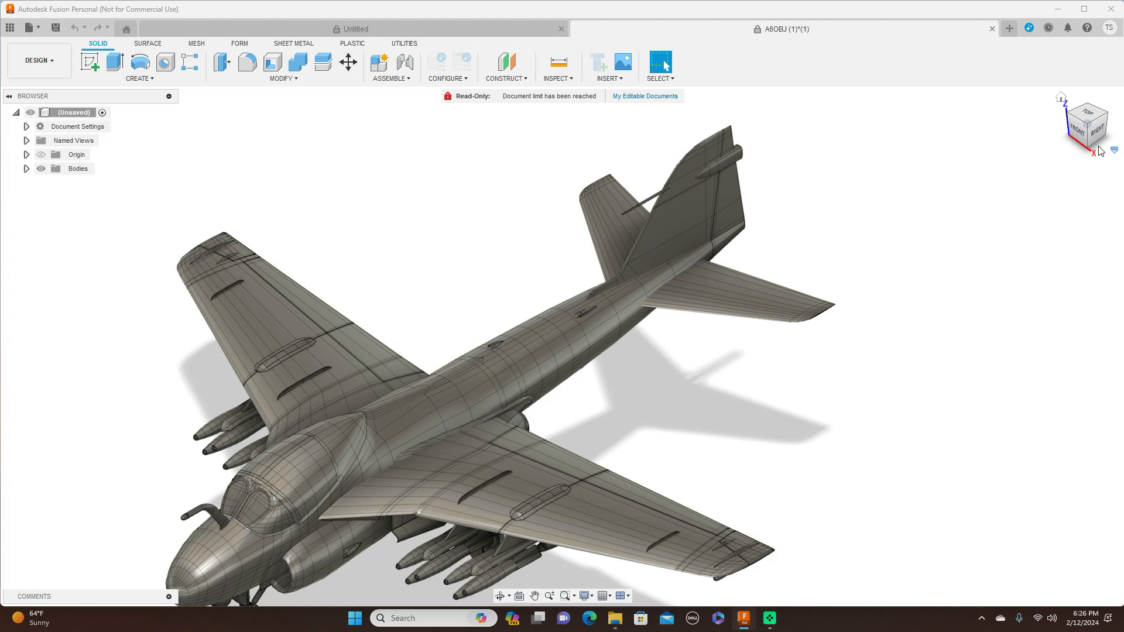
middle_click_drag(565, 343, 712, 191, "shift")
scroll(818, 193, "up", 2)
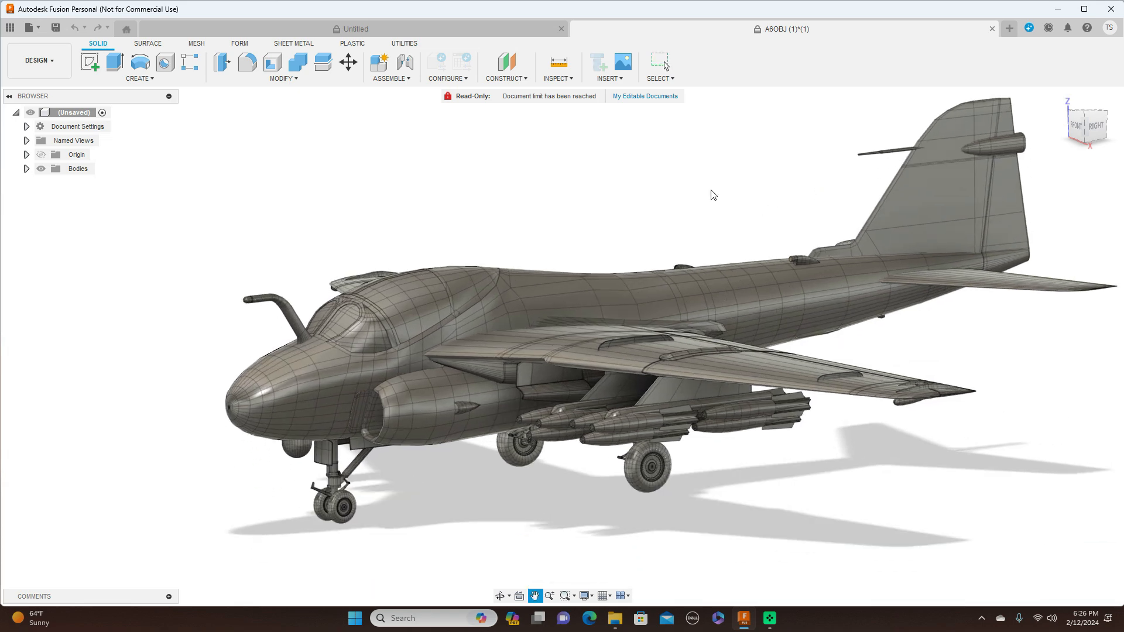
left_click(27, 170)
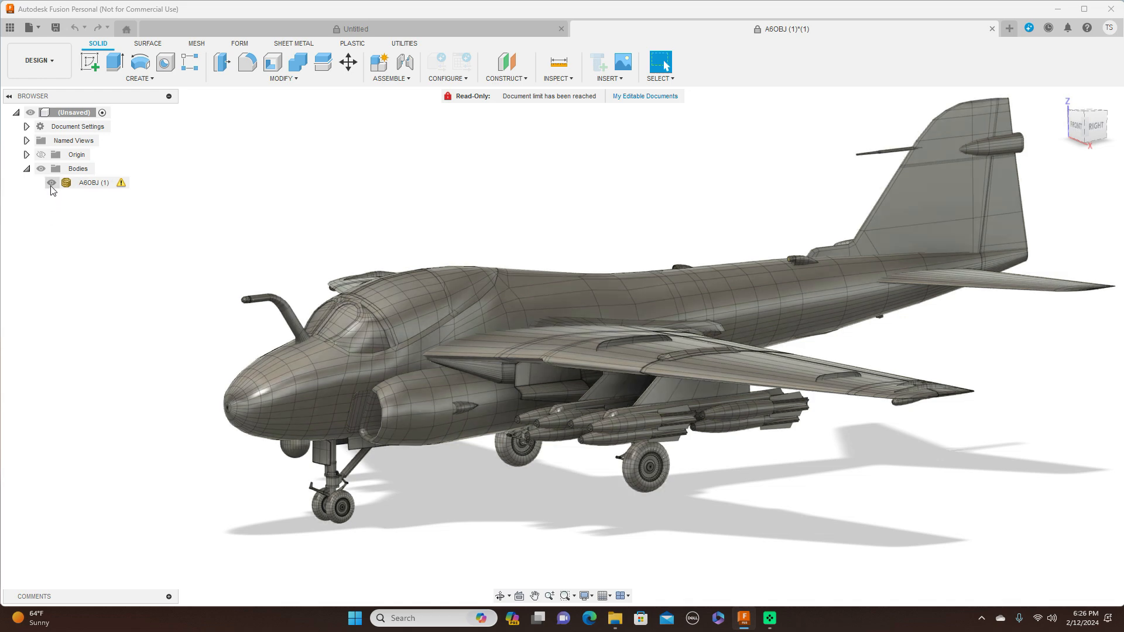
left_click(51, 183)
left_click(52, 183)
left_click(51, 184)
left_click(51, 183)
left_click(1095, 125)
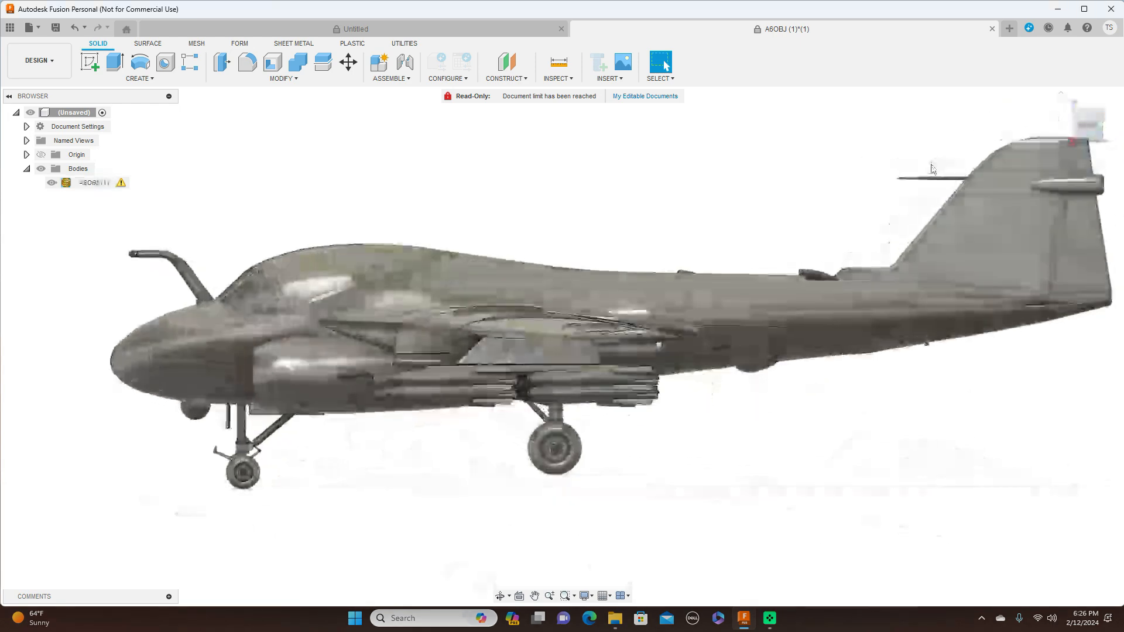
mouse_move(1087, 117)
left_mouse_down()
mouse_move(1072, 202)
mouse_move(1083, 114)
mouse_move(1095, 135)
left_mouse_up()
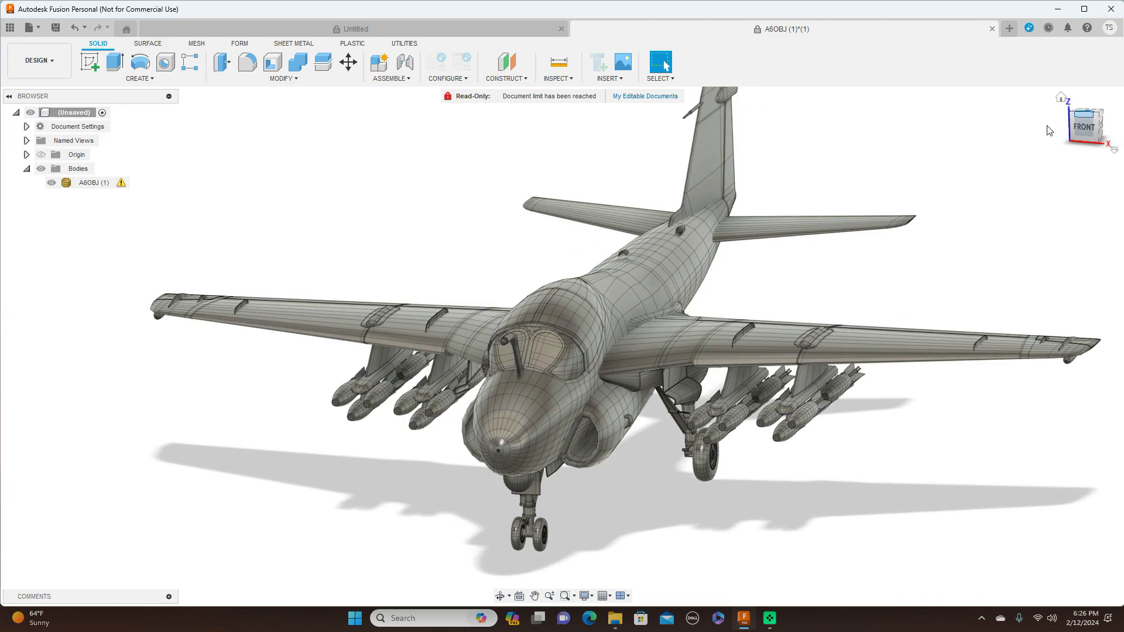
left_click(1099, 129)
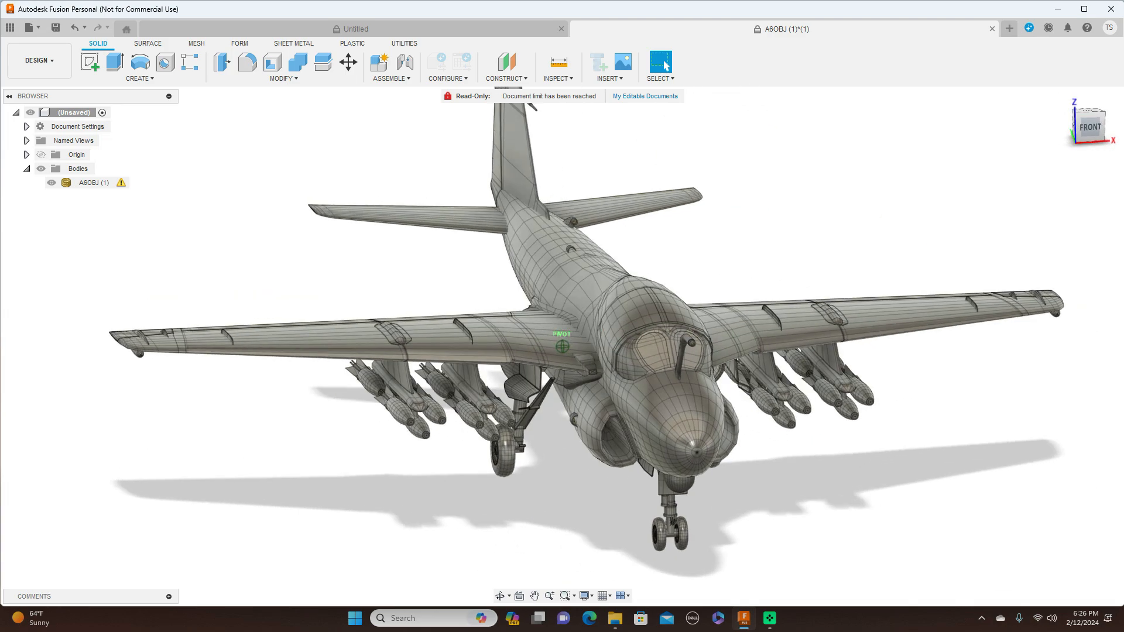
left_click_drag(1088, 123, 1047, 154)
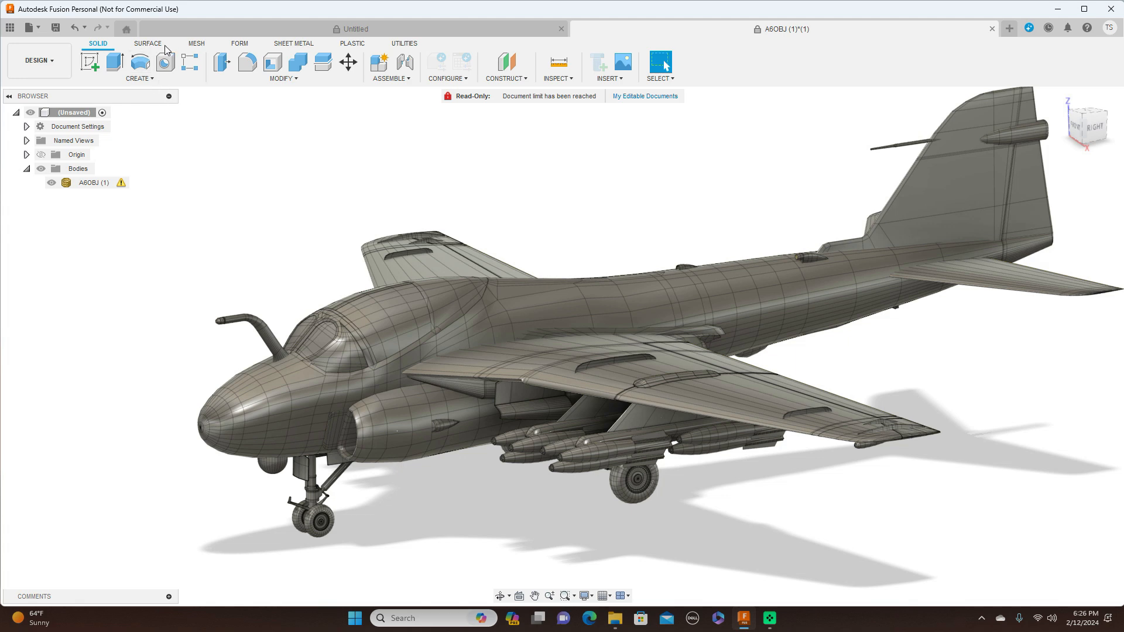
Start Create Mesh Section Sketch and select the A6OBJ (1) aircraft mesh as the body
left_click(196, 43)
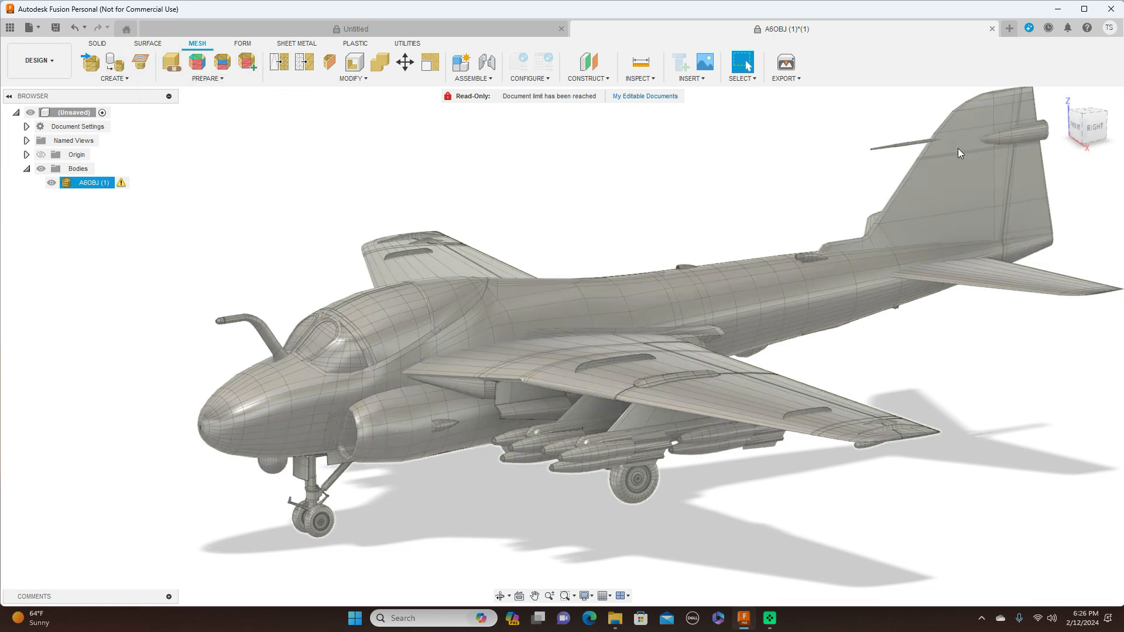
left_click(1090, 130)
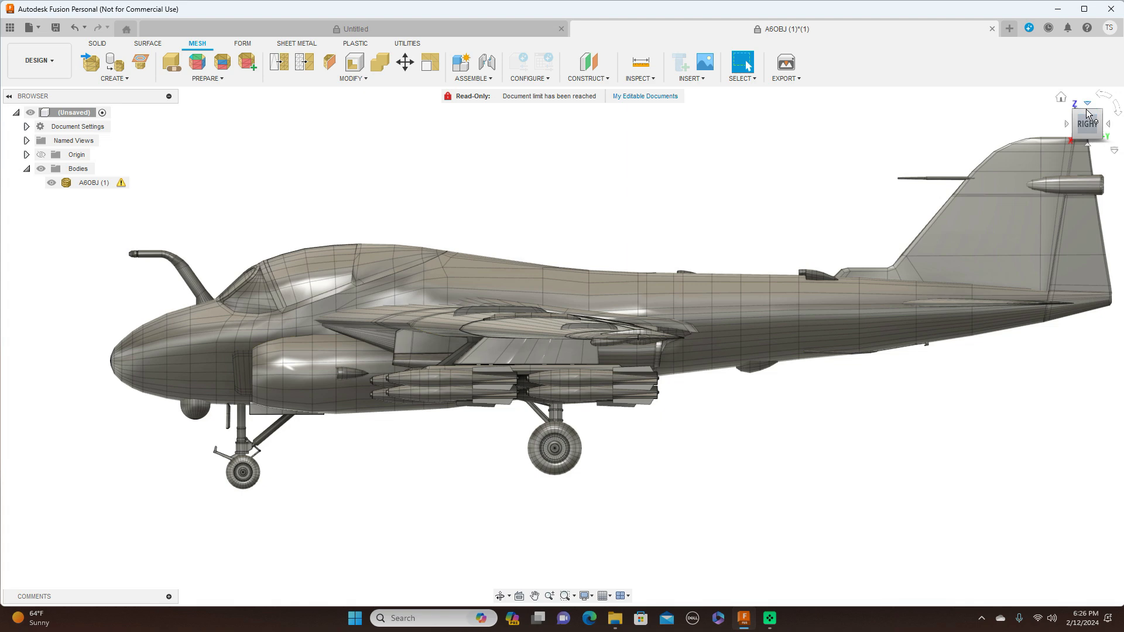
left_click(1088, 115)
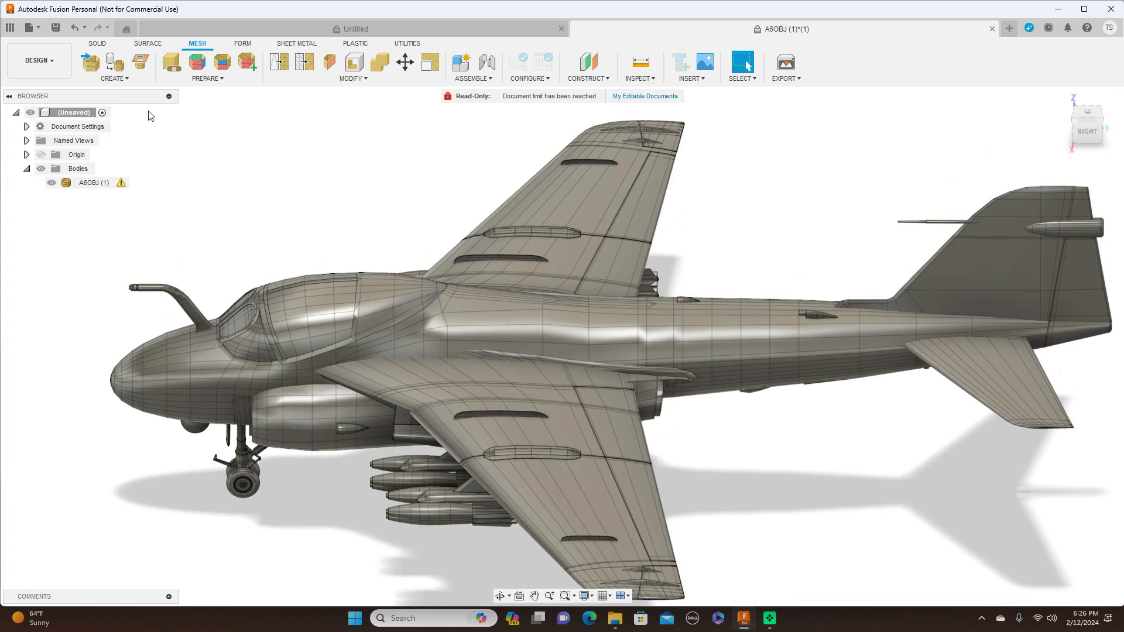
left_click(125, 81)
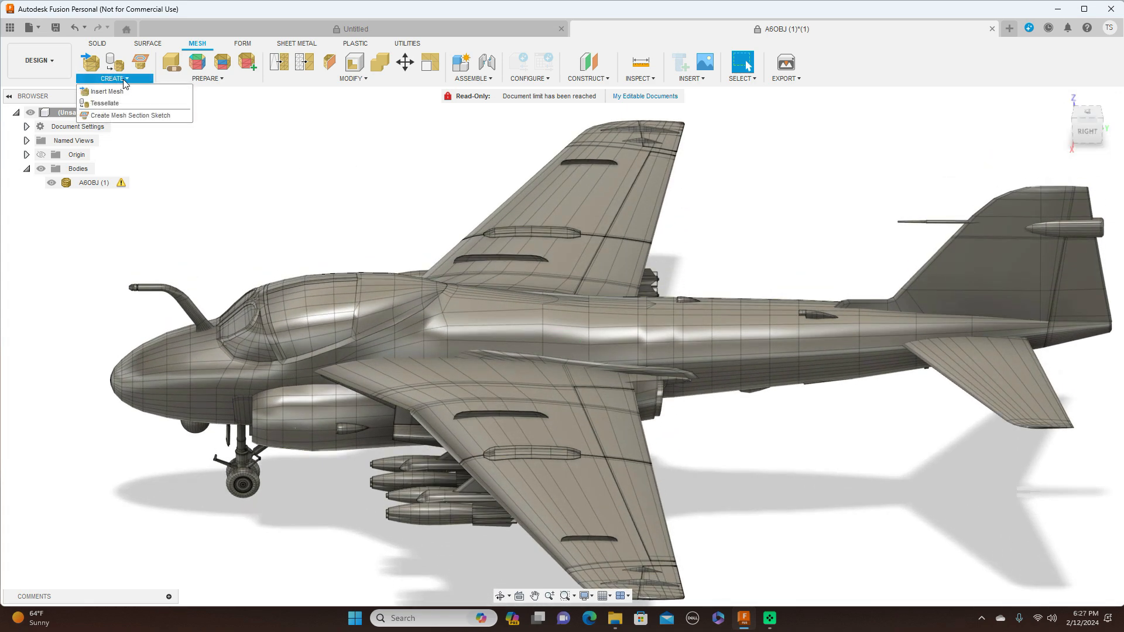
left_click(125, 117)
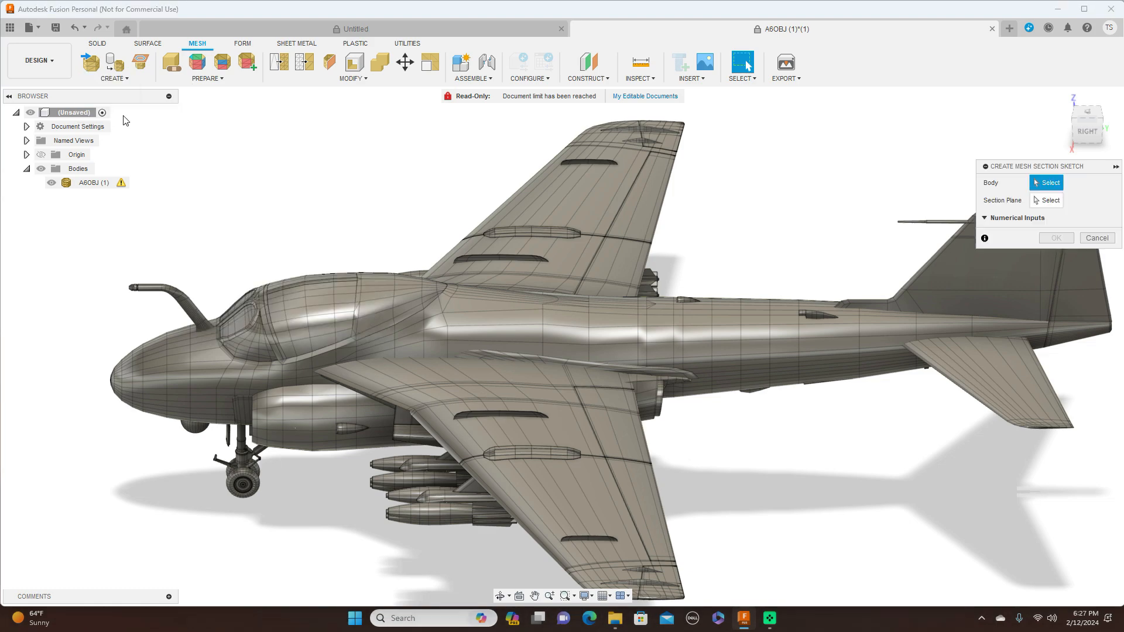
left_click(1087, 130)
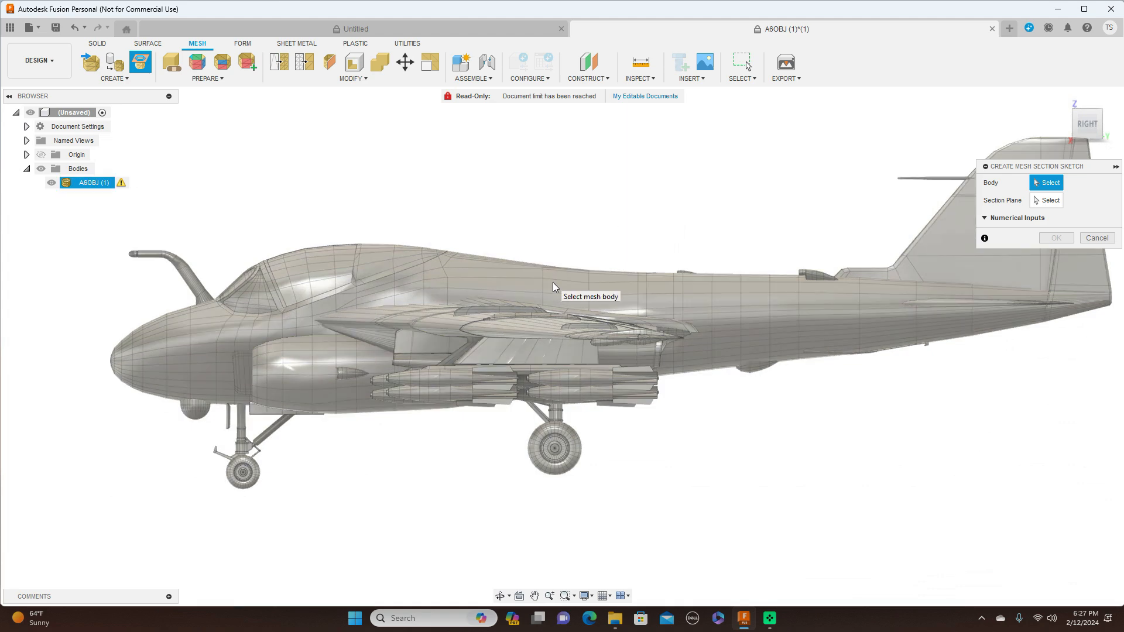
left_click(552, 282)
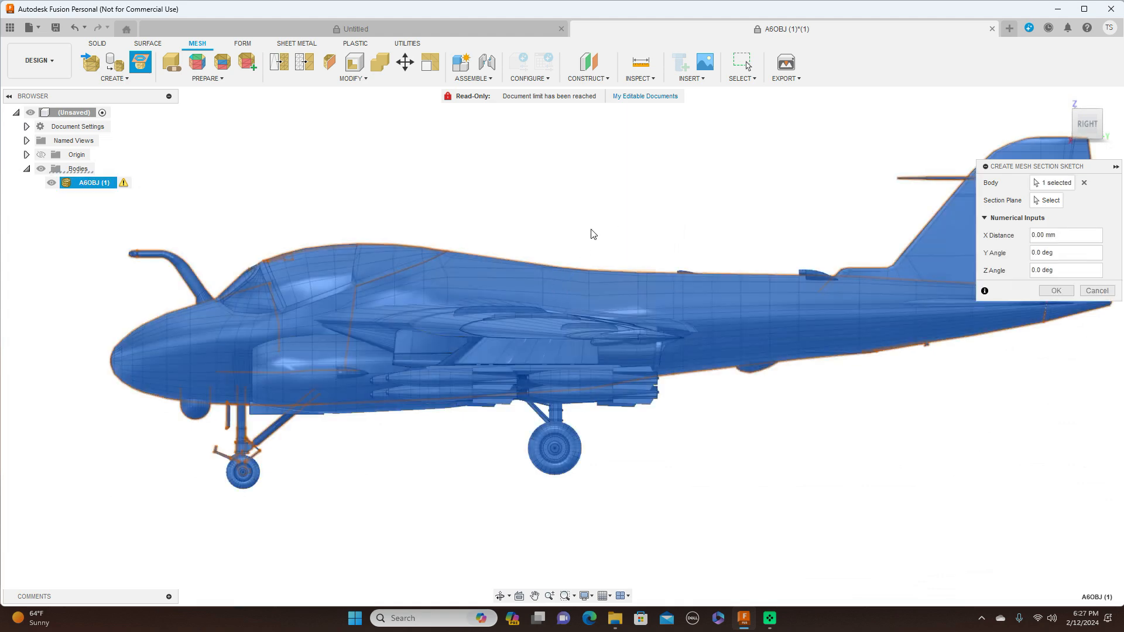
Show the origin planes and choose the YZ plane along the fuselage as the section plane
scroll(592, 233, "down", 3)
middle_click_drag(677, 205, 734, 208)
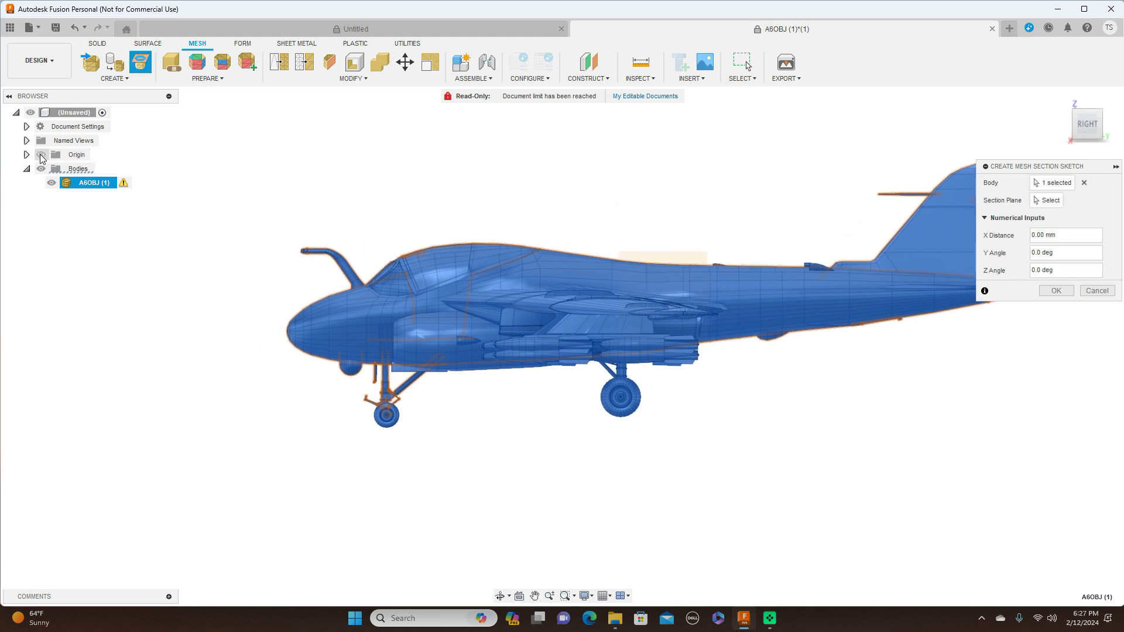
left_click(41, 155)
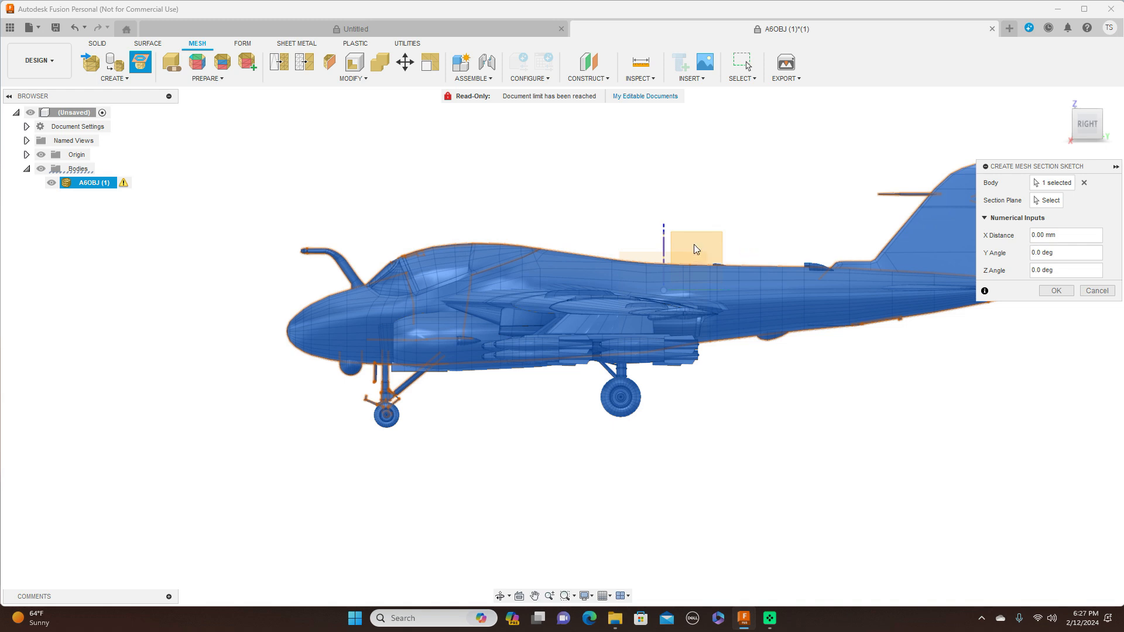
left_click(1046, 201)
left_click(713, 237)
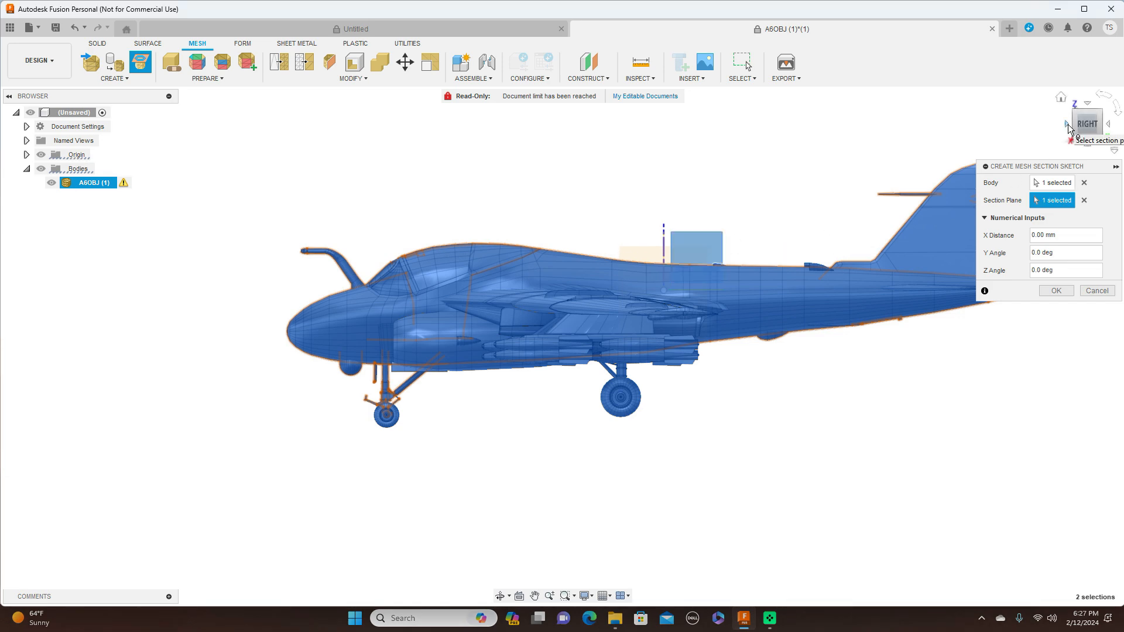
Offset the section plane 4 mm in X to the wing root and create the section sketch
left_click(1087, 104)
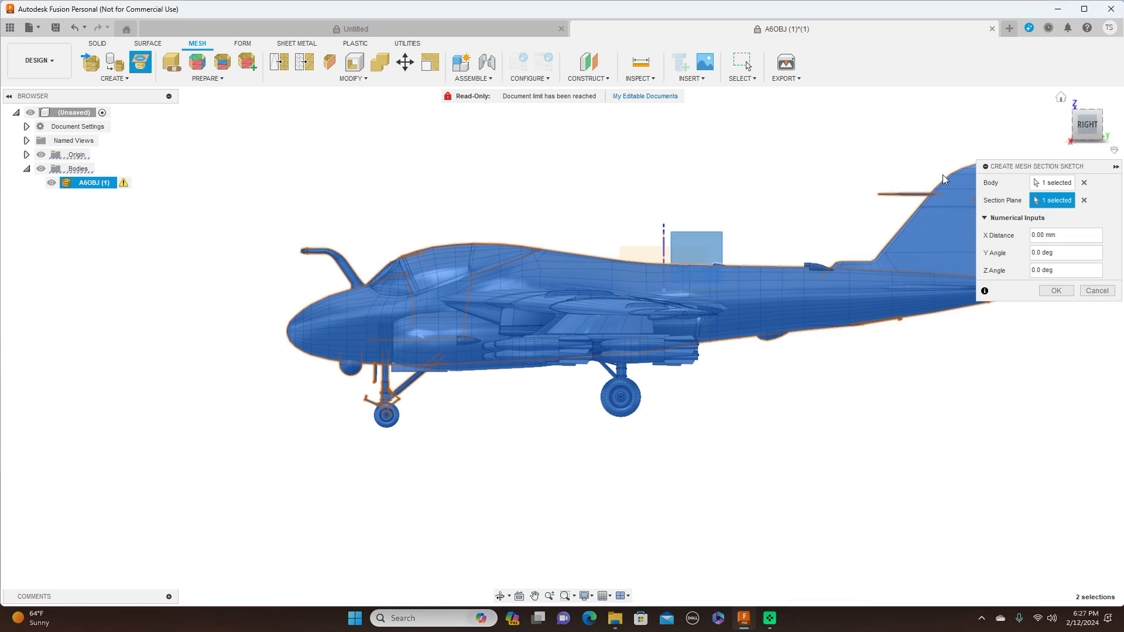
scroll(854, 233, "down", 3)
middle_click_drag(860, 218, 712, 137)
scroll(783, 181, "up", 3)
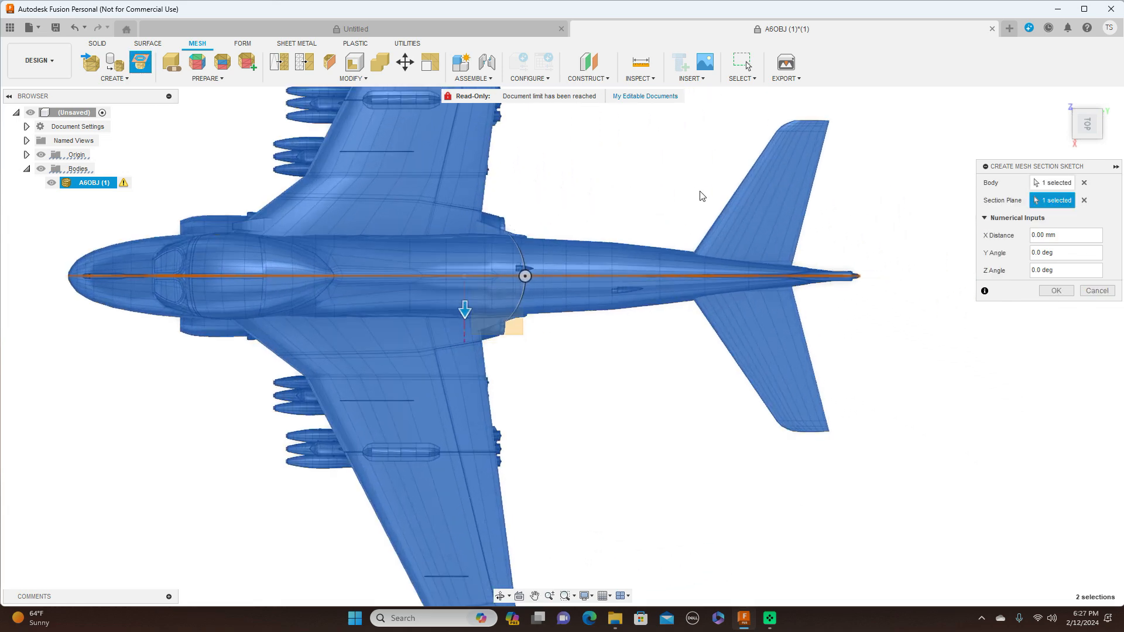
middle_click_drag(808, 155, 802, 168)
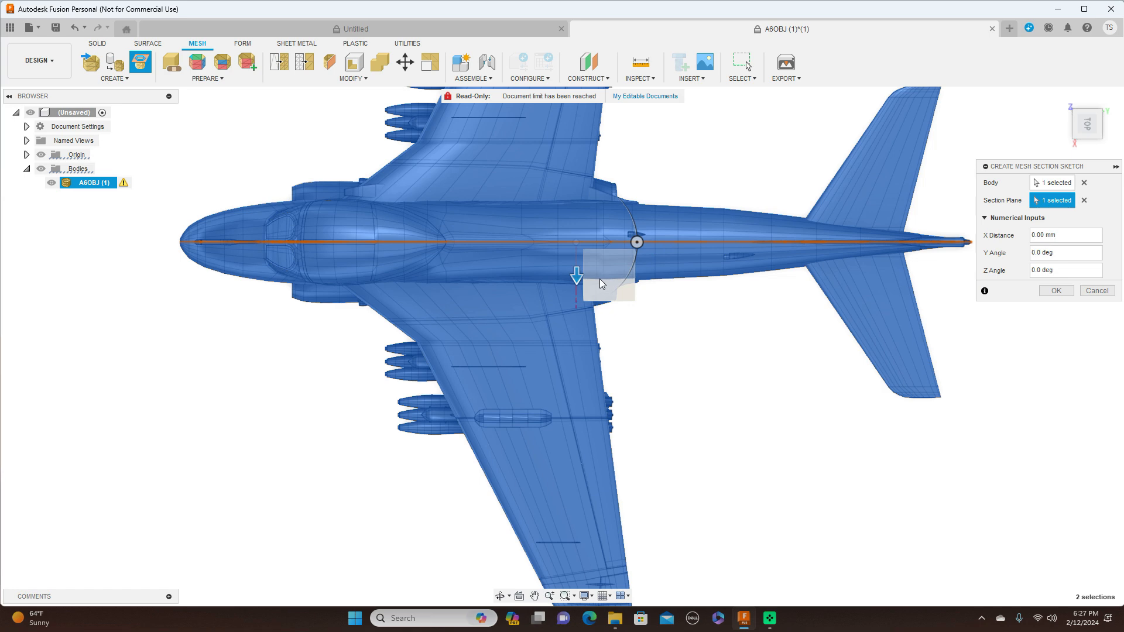
left_click_drag(577, 276, 578, 321)
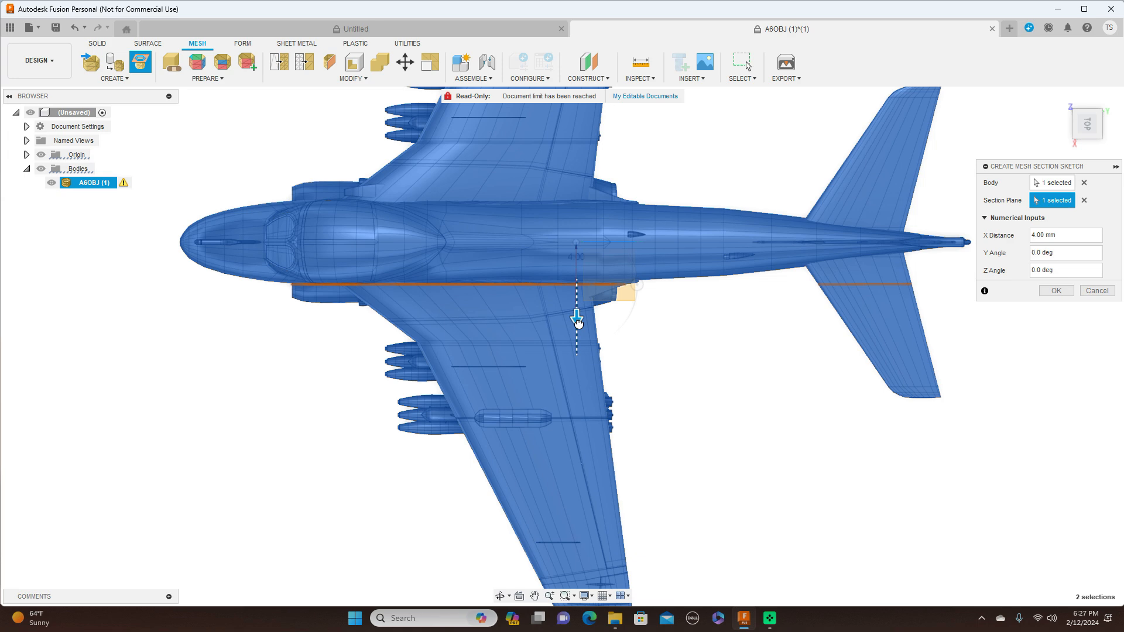
left_click_drag(577, 321, 578, 320)
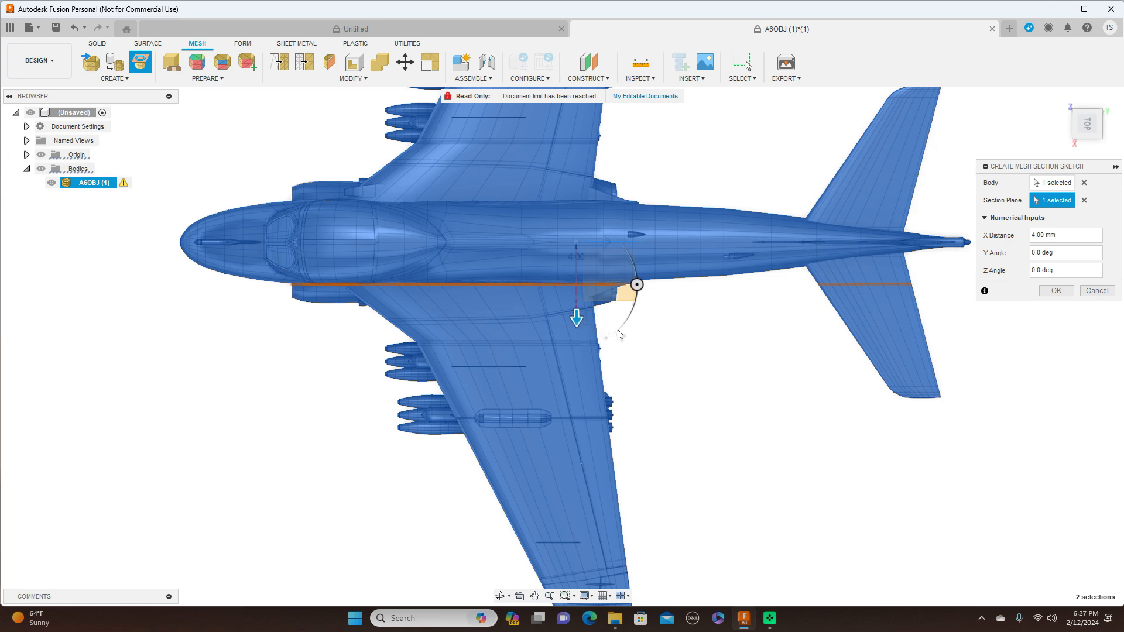
left_click(1057, 291)
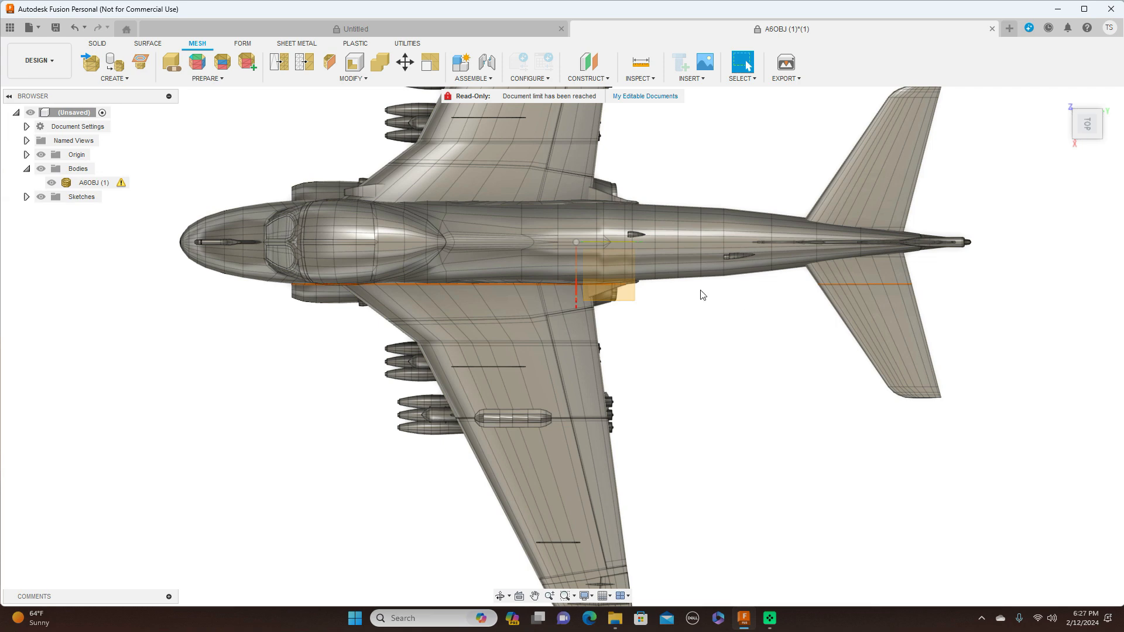
Create a mesh section sketch of the A6OBJ (1) aircraft, with the section plane offset 9 mm in X across the wing
left_click(127, 78)
left_click(130, 119)
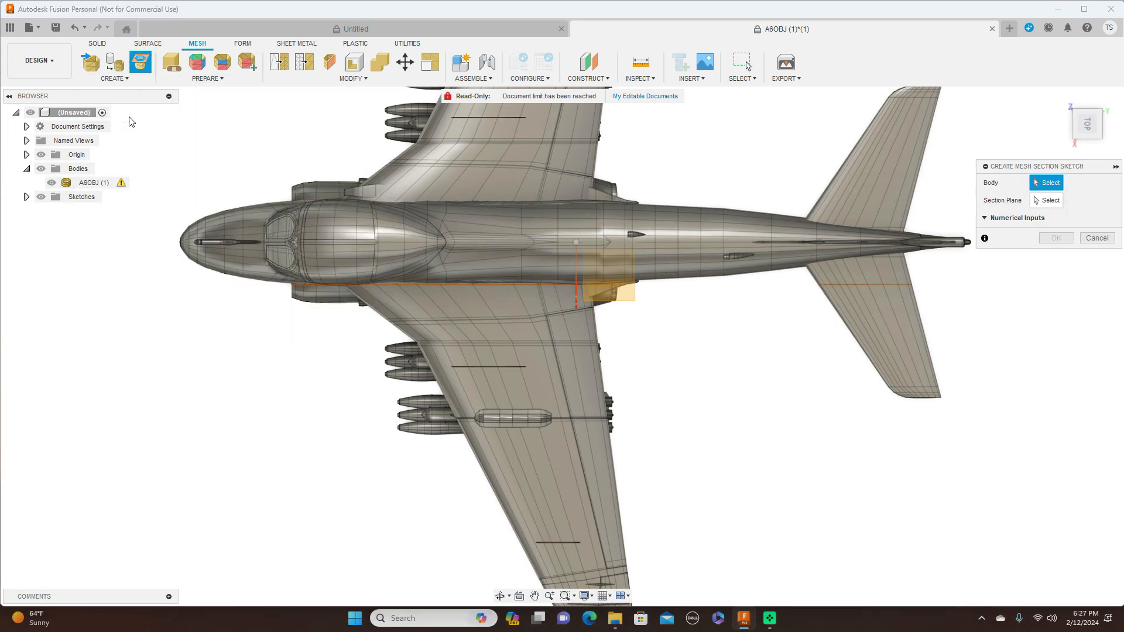
scroll(1036, 315, "down", 2)
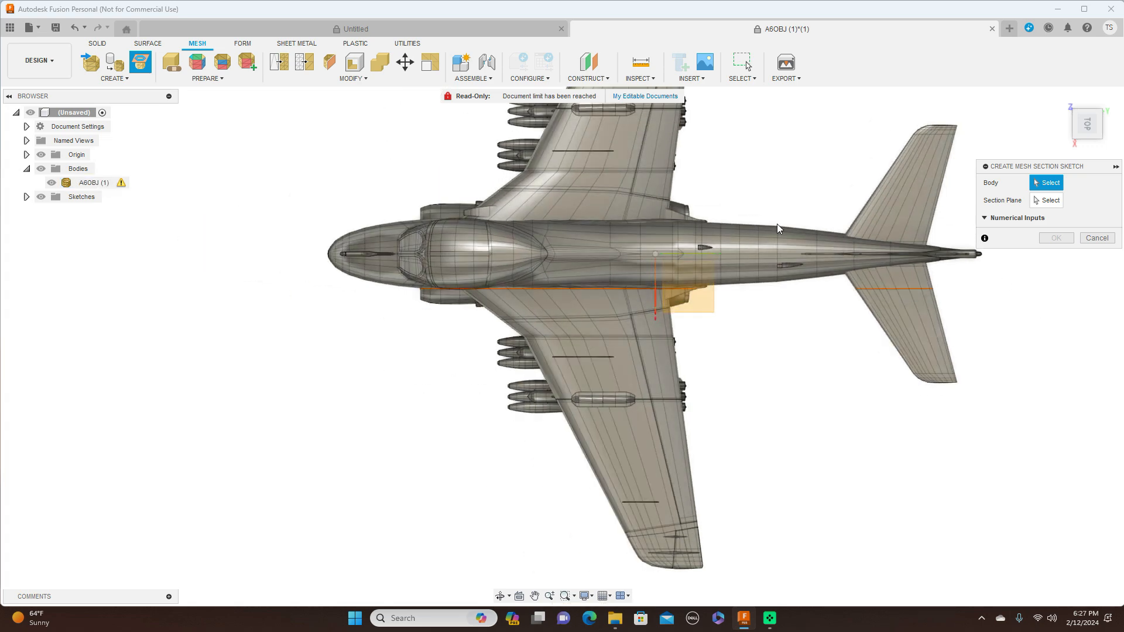
left_click(764, 237)
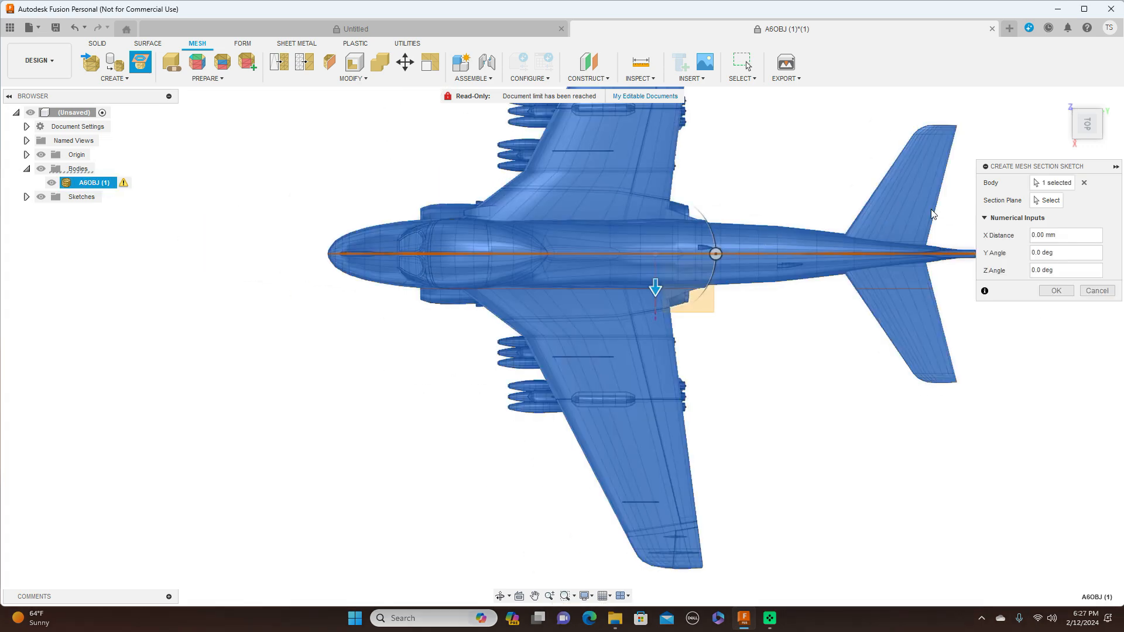
left_click(1042, 201)
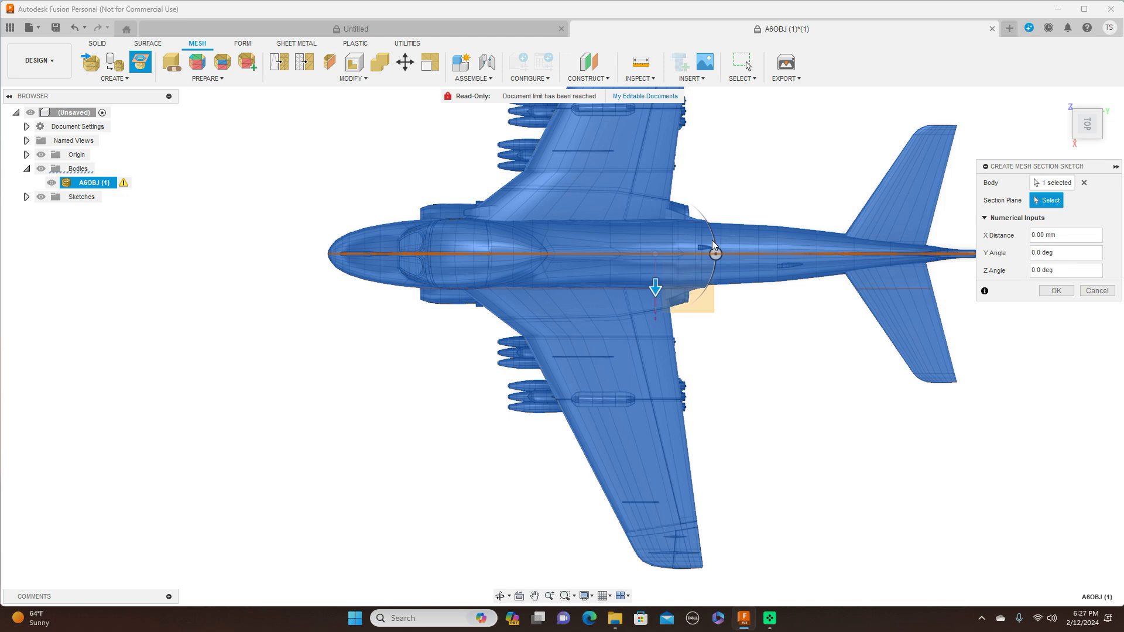
left_click_drag(655, 287, 659, 368)
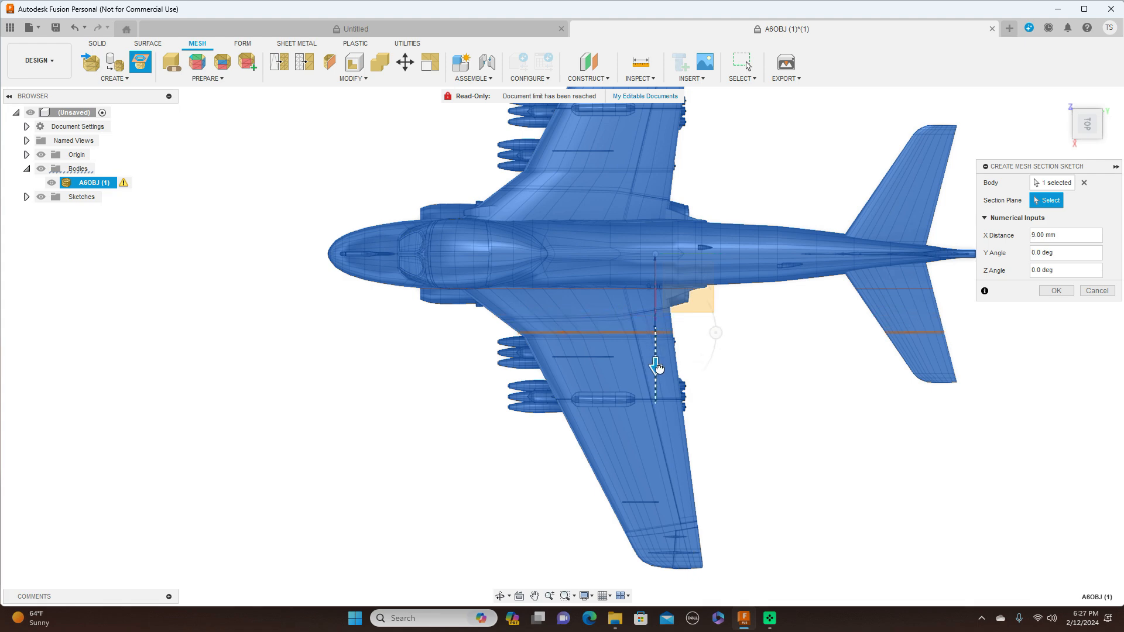
left_click(1057, 290)
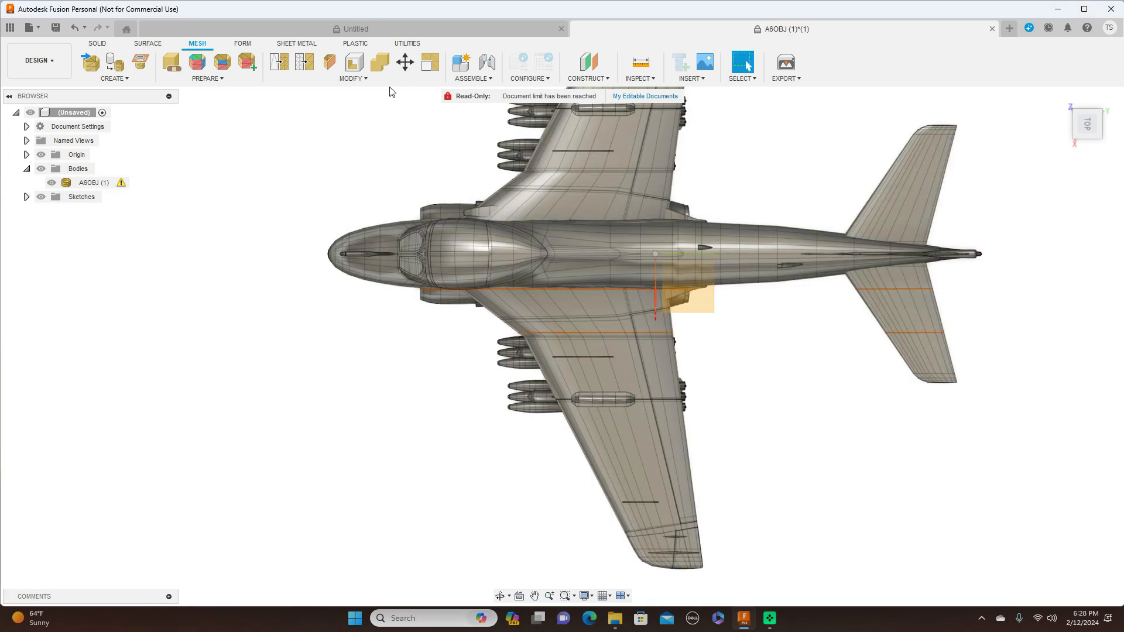
Add a mesh section sketch of the aircraft body with the section plane offset 14 mm in X along the wing
left_click(128, 78)
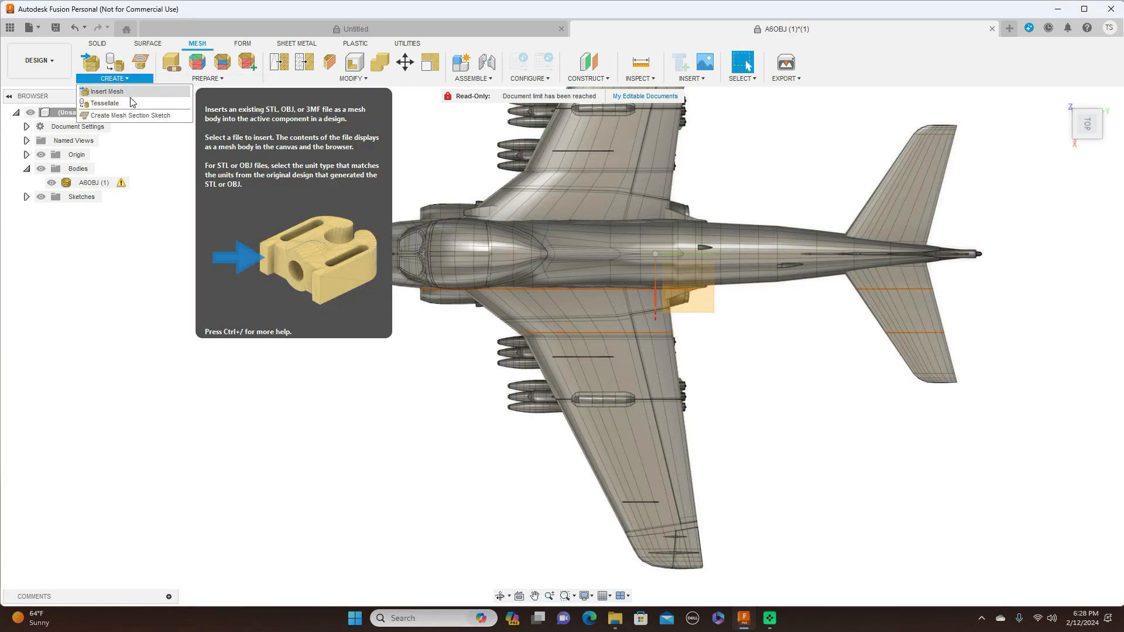
left_click(128, 116)
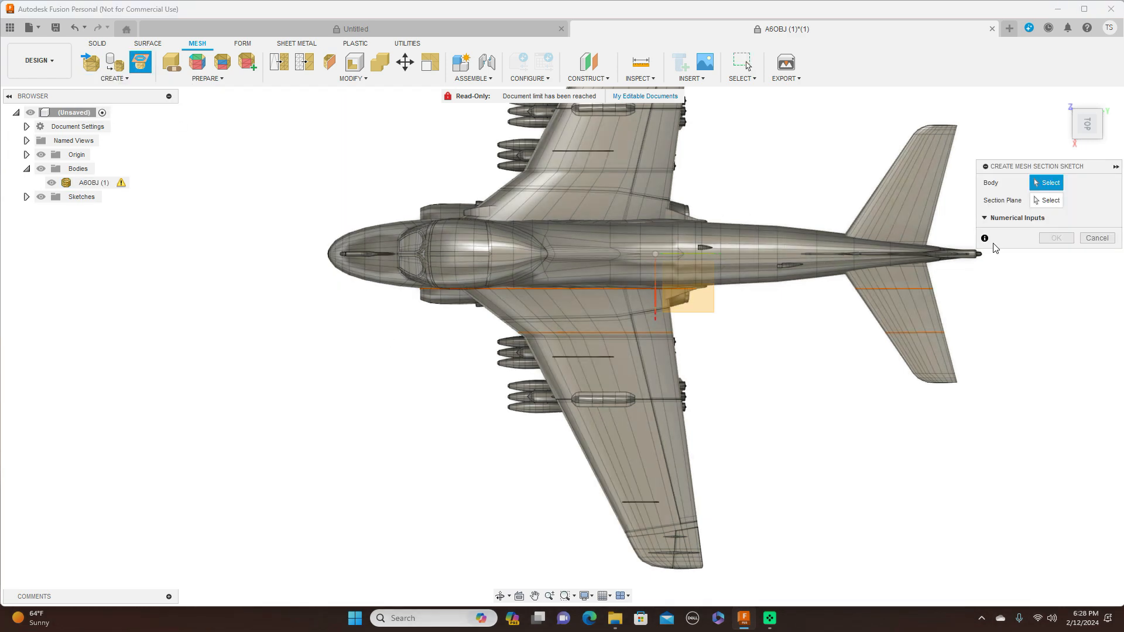
left_click(837, 250)
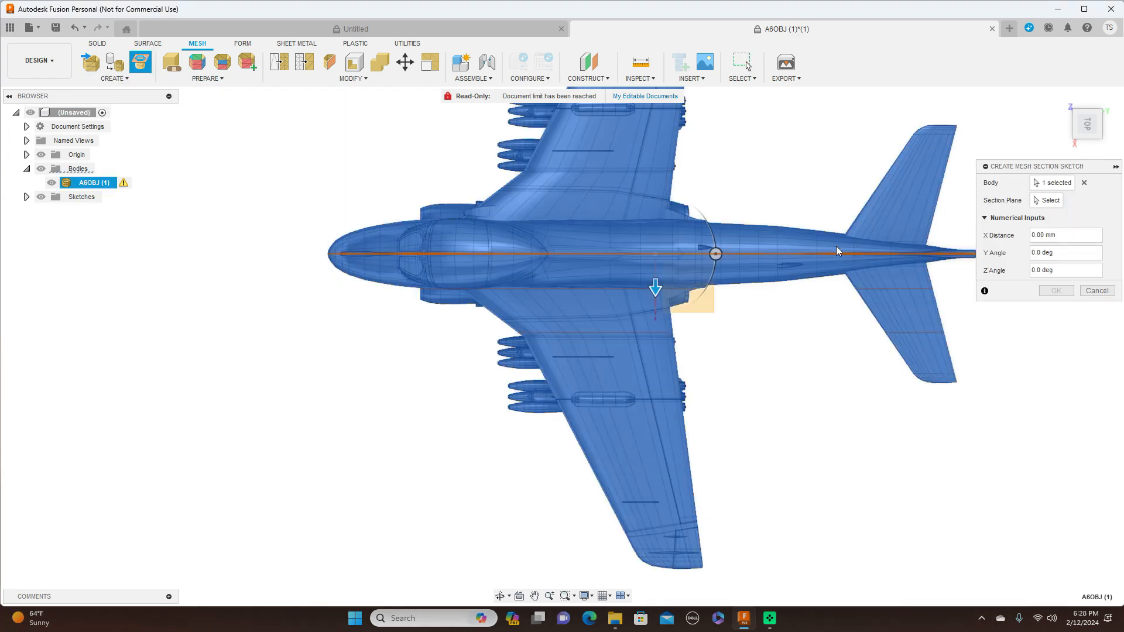
left_click(1046, 200)
left_click_drag(655, 287, 649, 410)
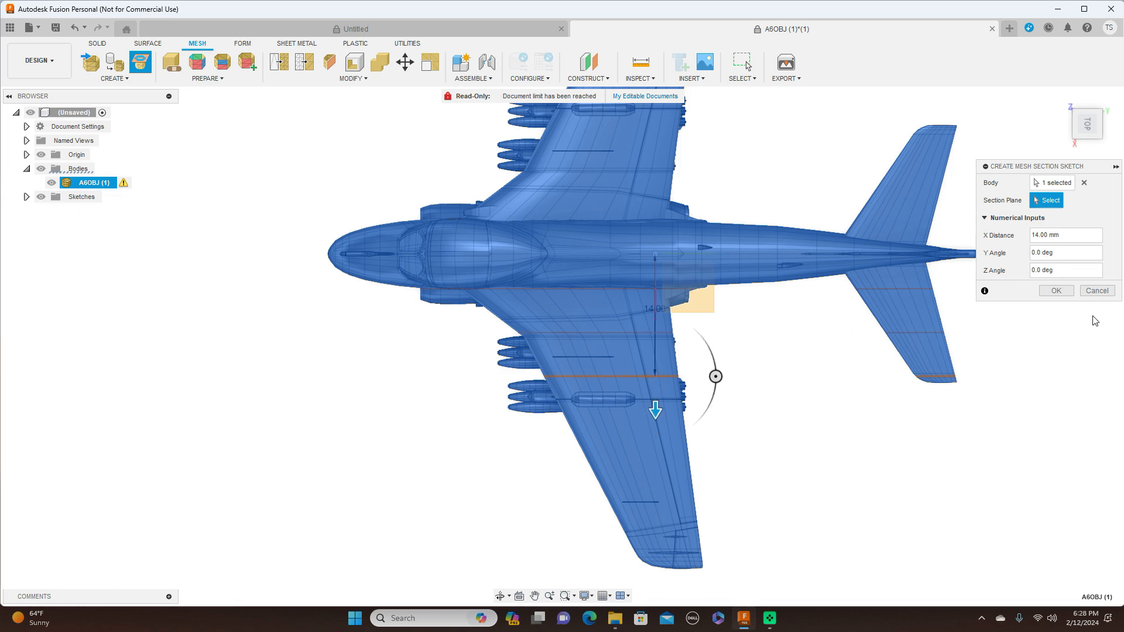
left_click(1060, 296)
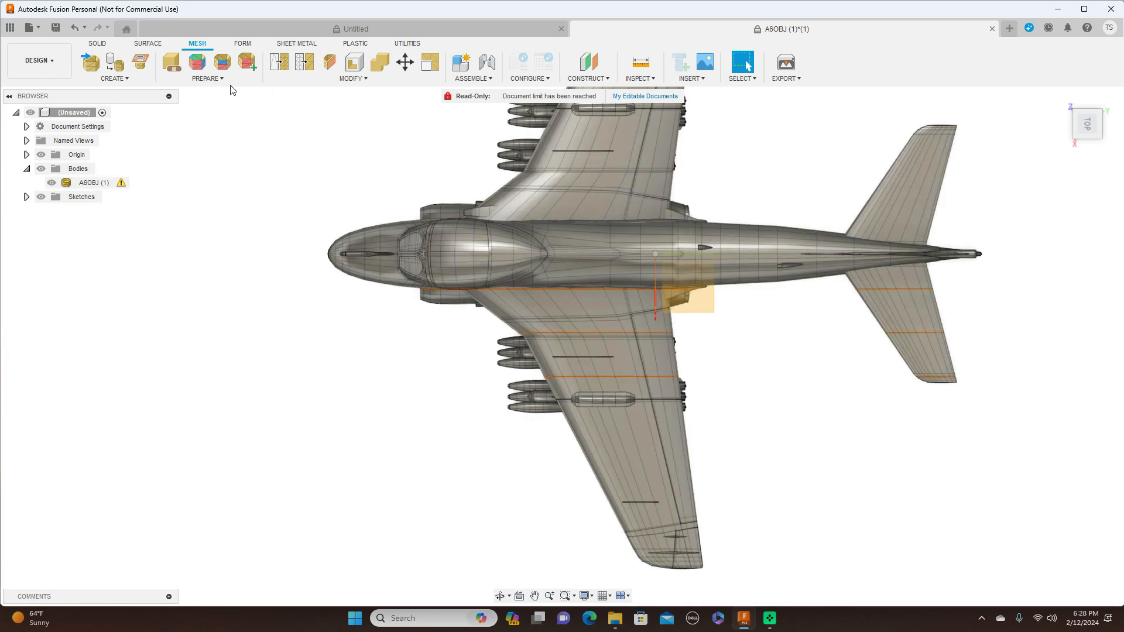
Add a mesh section sketch of the aircraft body at a 19 mm X offset, around mid-wing
left_click(115, 78)
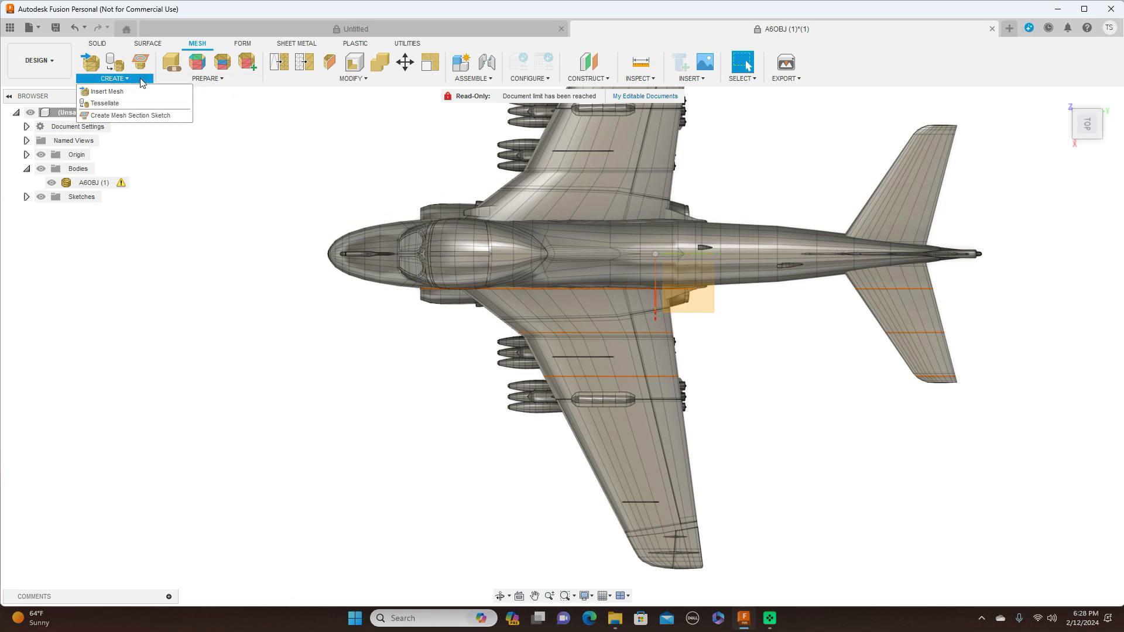
left_click(135, 114)
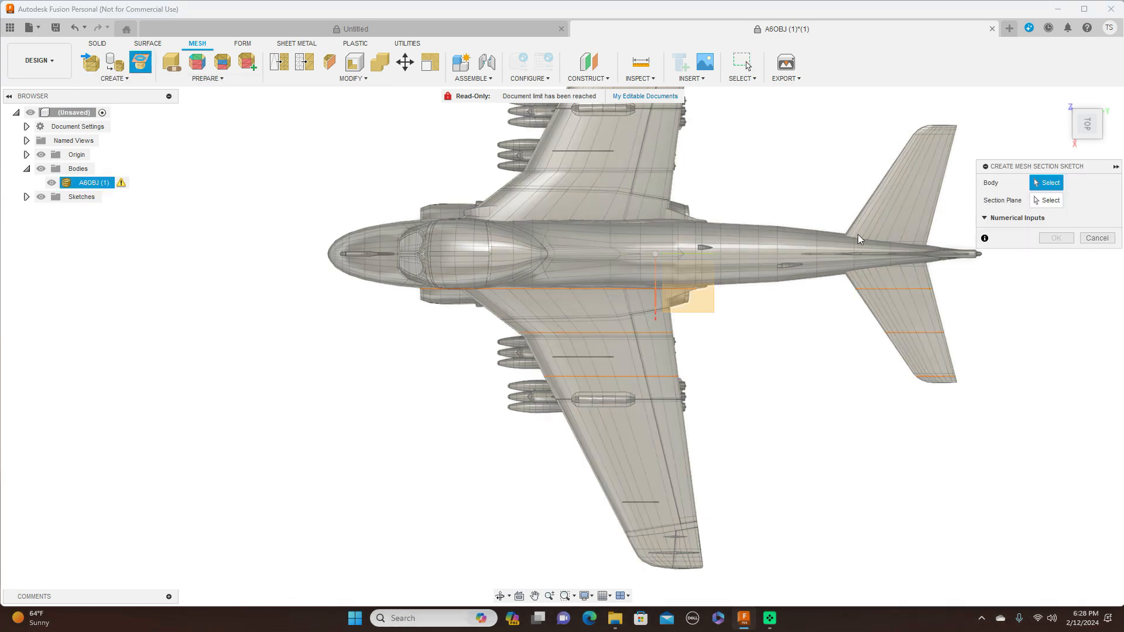
left_click(764, 248)
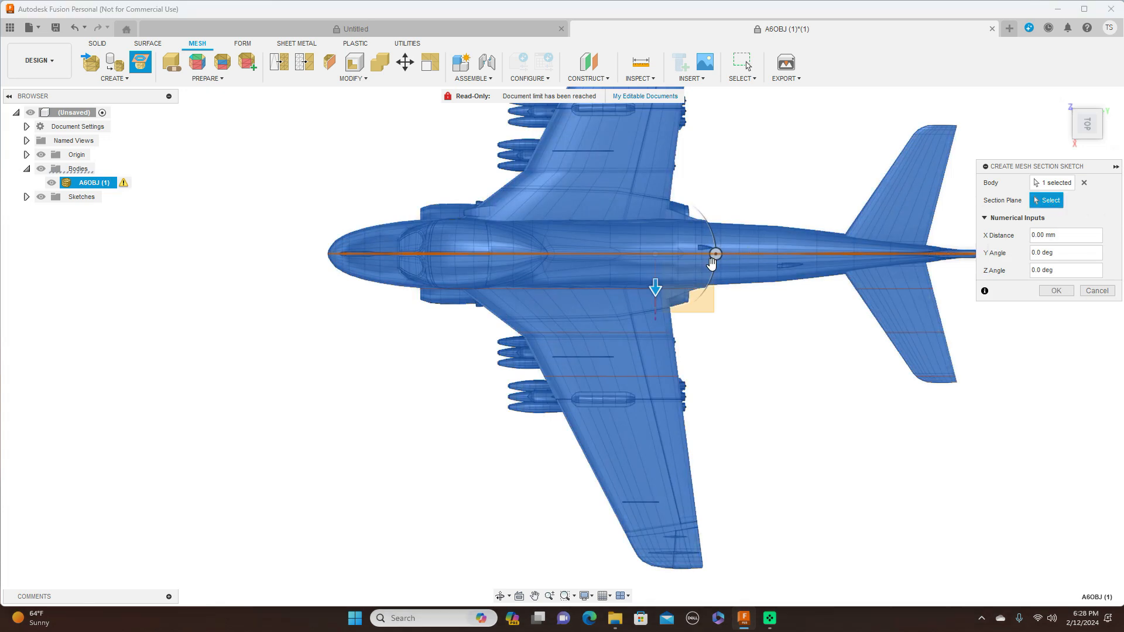
left_click_drag(658, 286, 658, 326)
left_click_drag(681, 383, 680, 456)
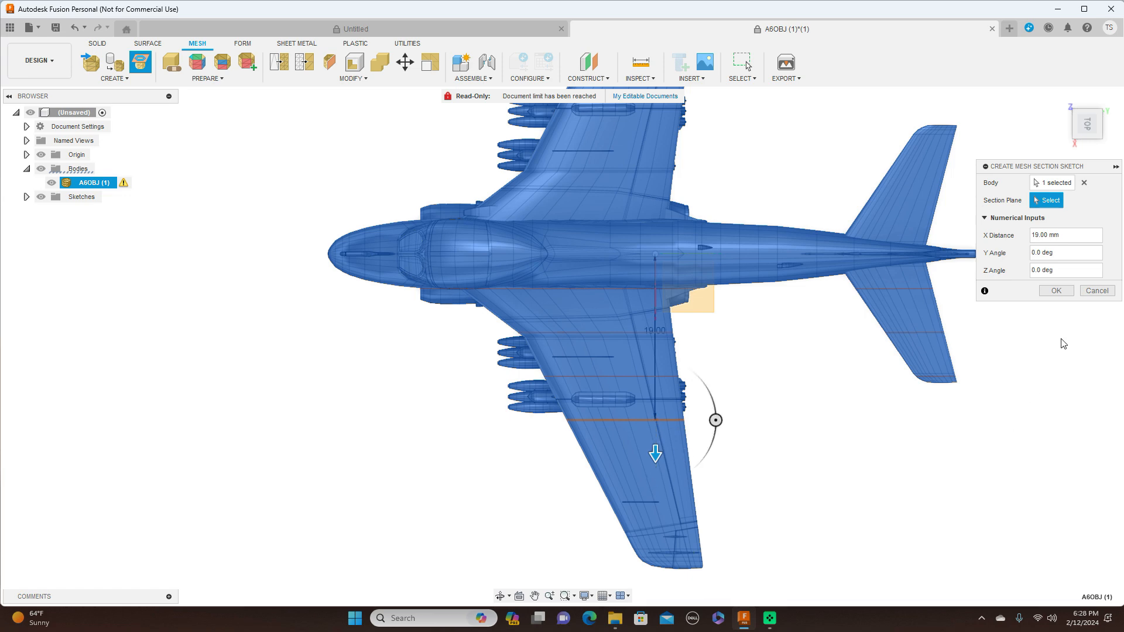
left_click(1065, 293)
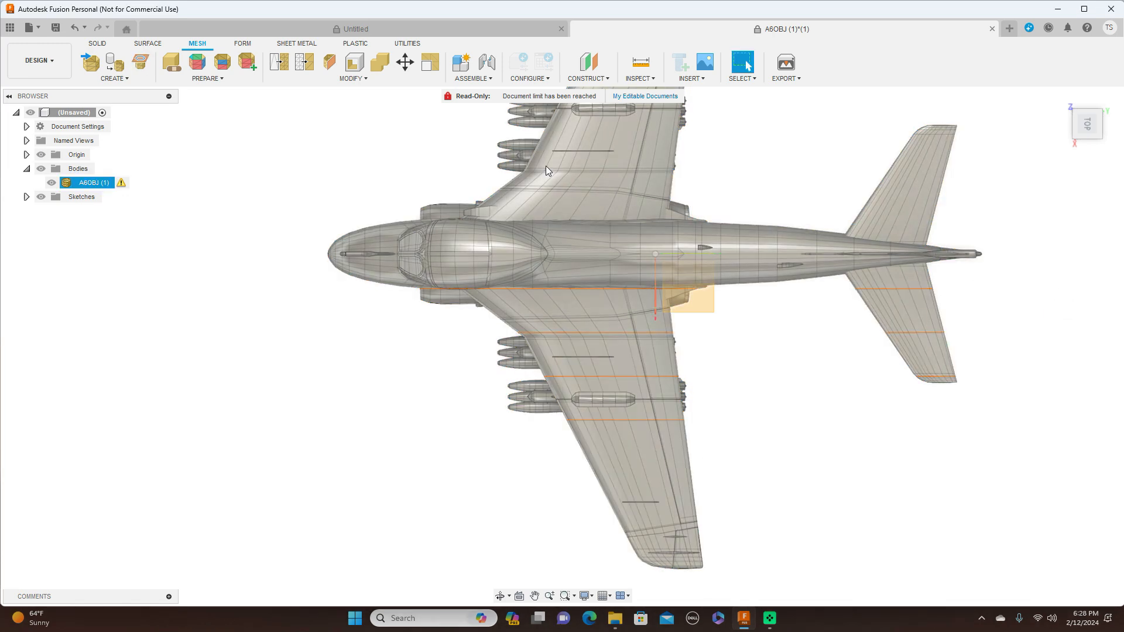
Section the aircraft mesh across the wing at a 23 mm X offset with another mesh section sketch
left_click(140, 85)
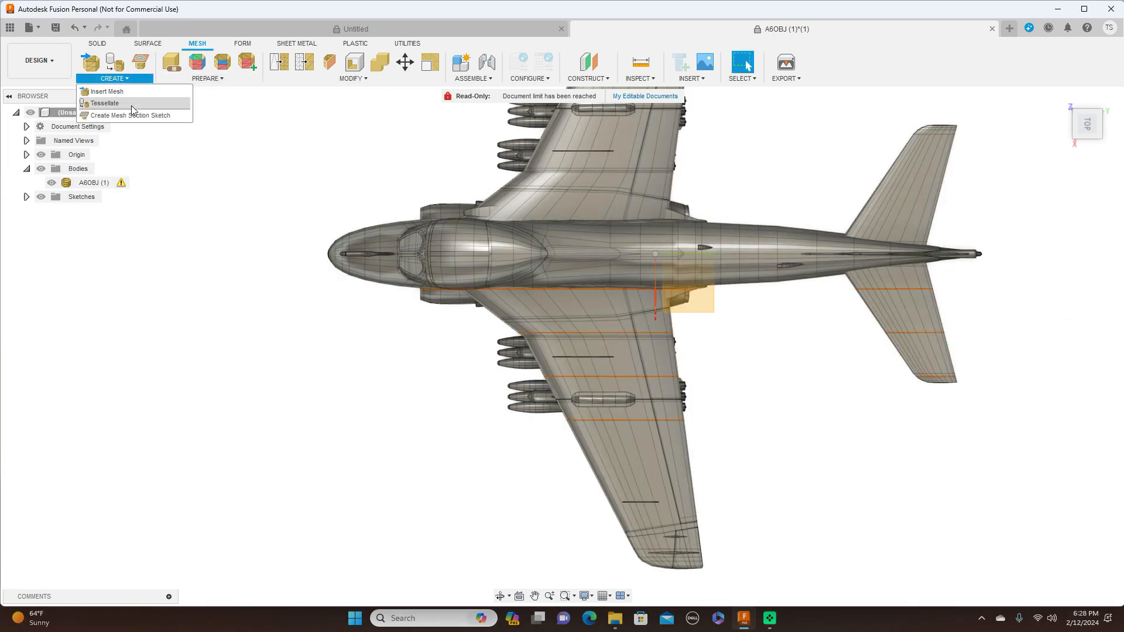
left_click(135, 117)
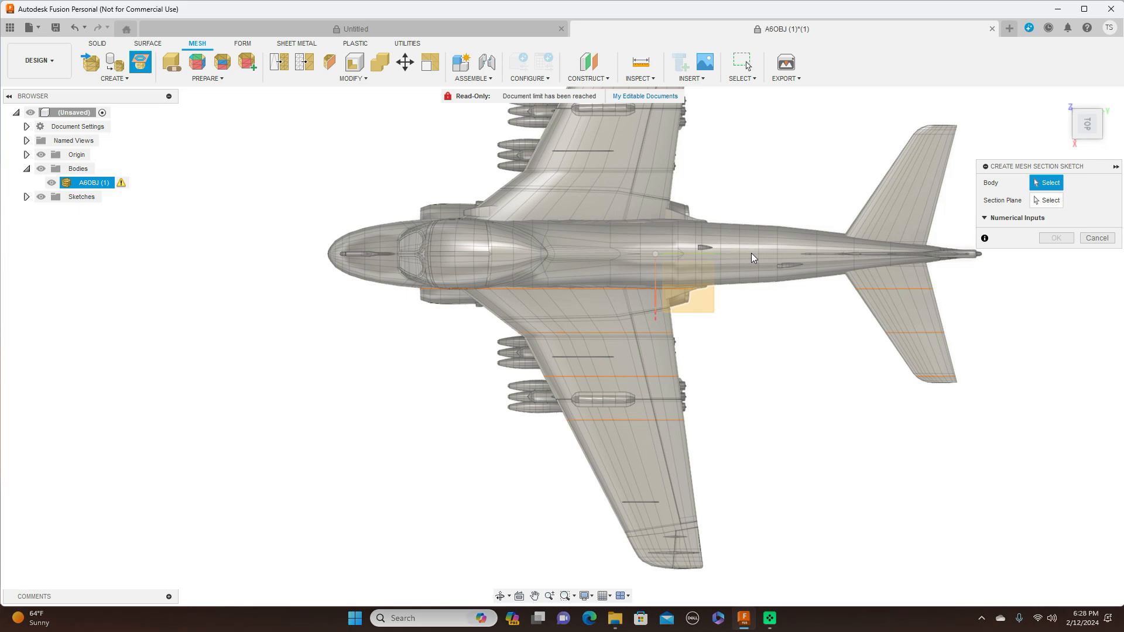
left_click(750, 252)
left_click_drag(655, 285, 666, 489)
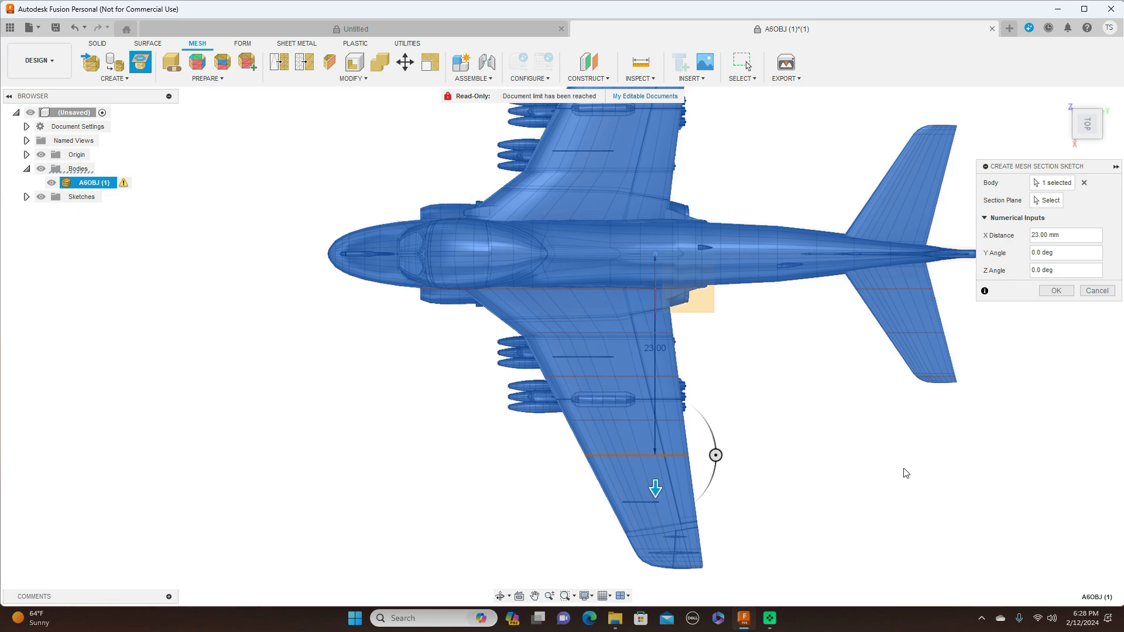
left_click(1065, 291)
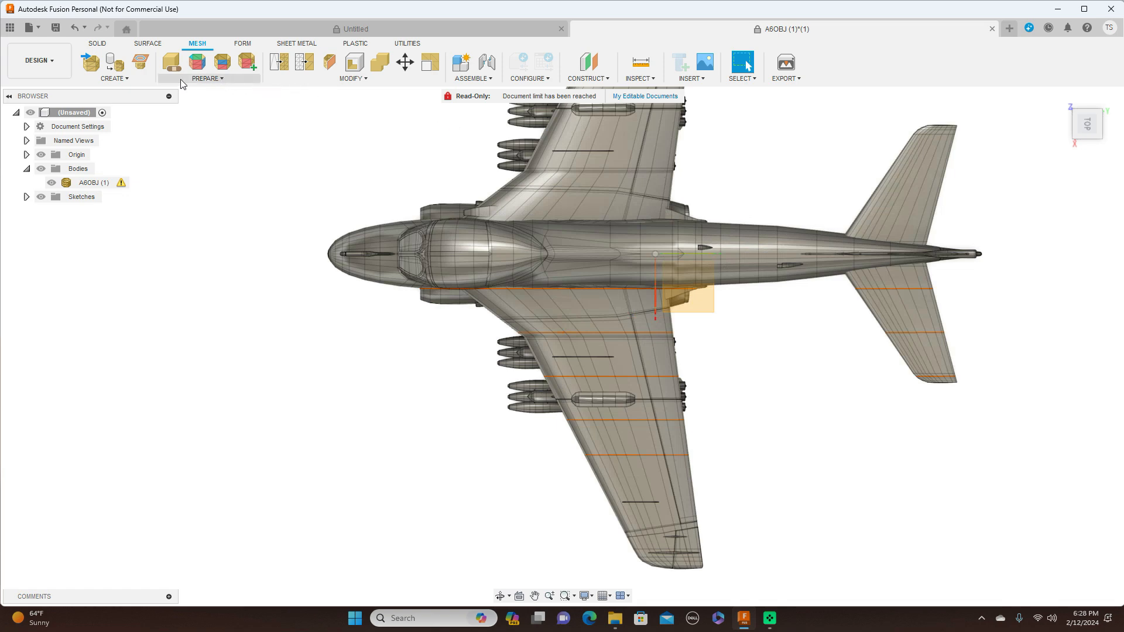
Create a mesh section sketch of the aircraft body at a 27 mm X offset on the outer wing
left_click(114, 78)
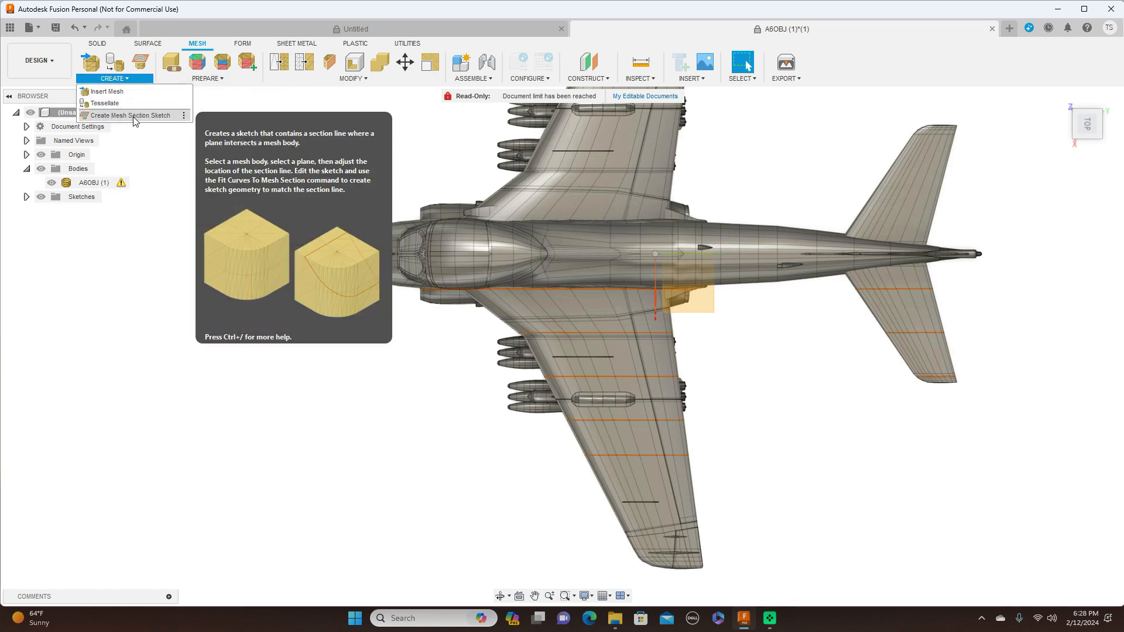
left_click(131, 116)
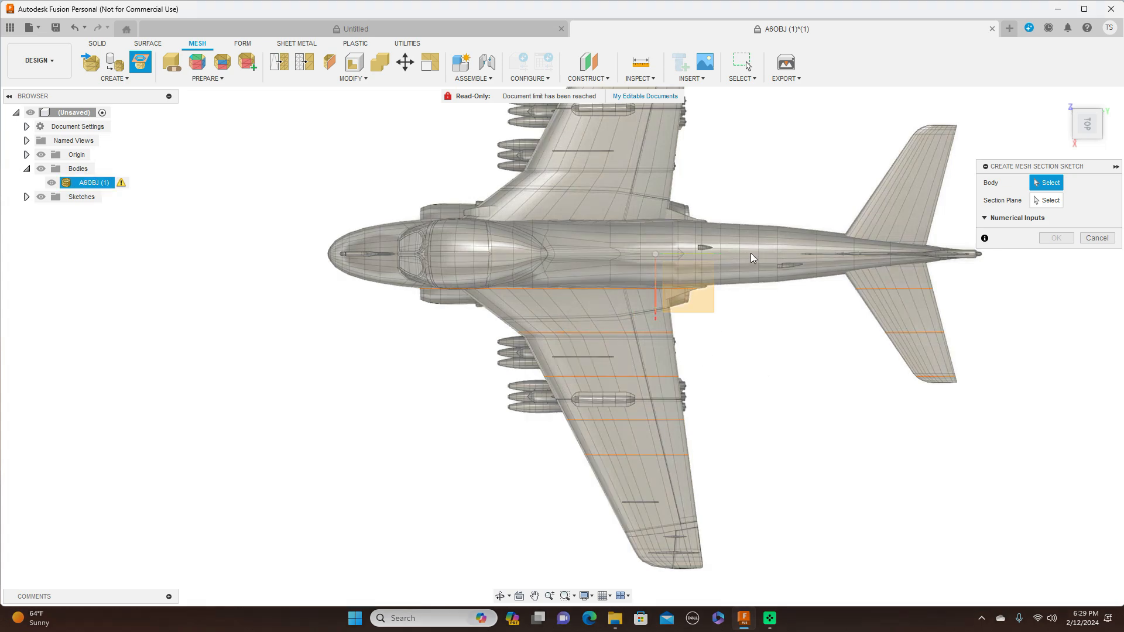
left_click(751, 253)
left_click_drag(655, 289, 655, 525)
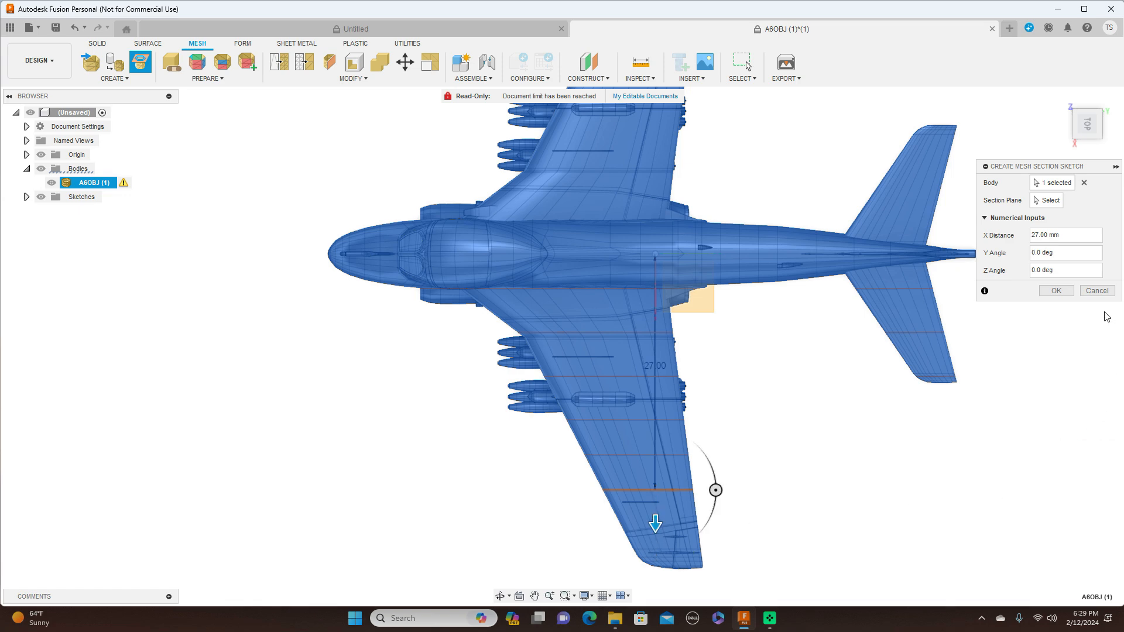
left_click(1059, 291)
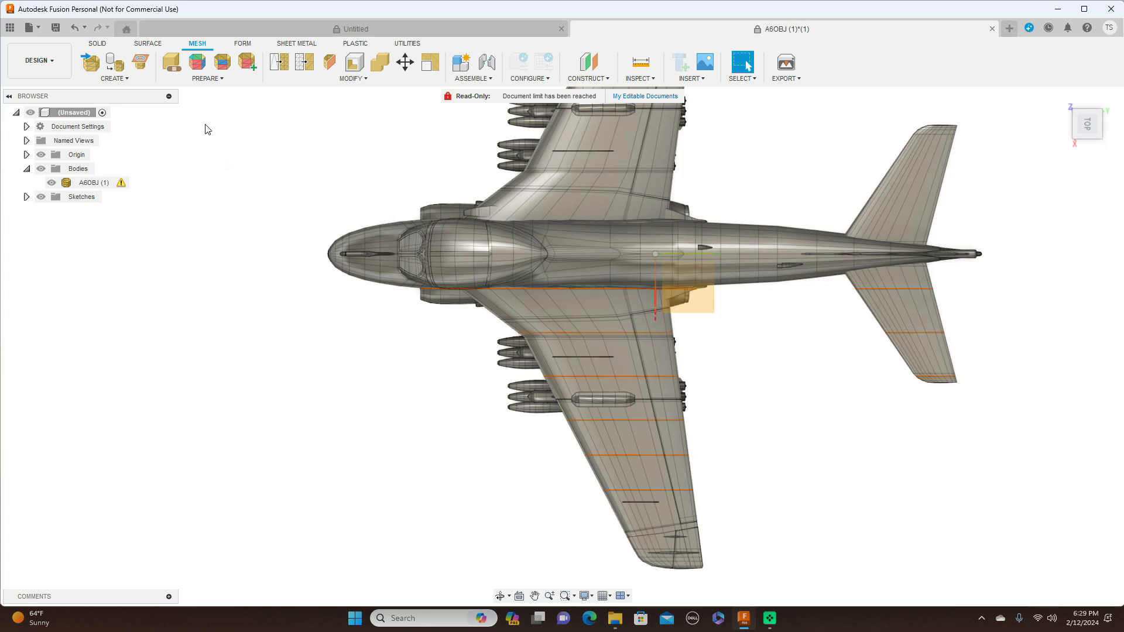
Create a mesh section sketch of the aircraft body at a 31 mm X offset, just inboard of the wingtip
left_click(117, 78)
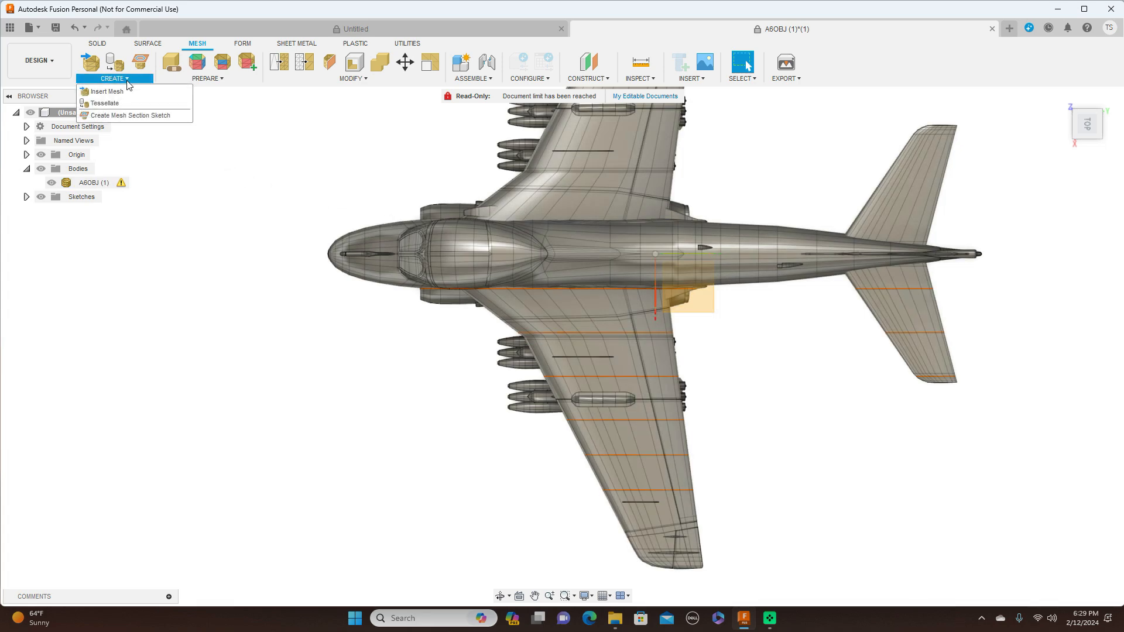
left_click(129, 116)
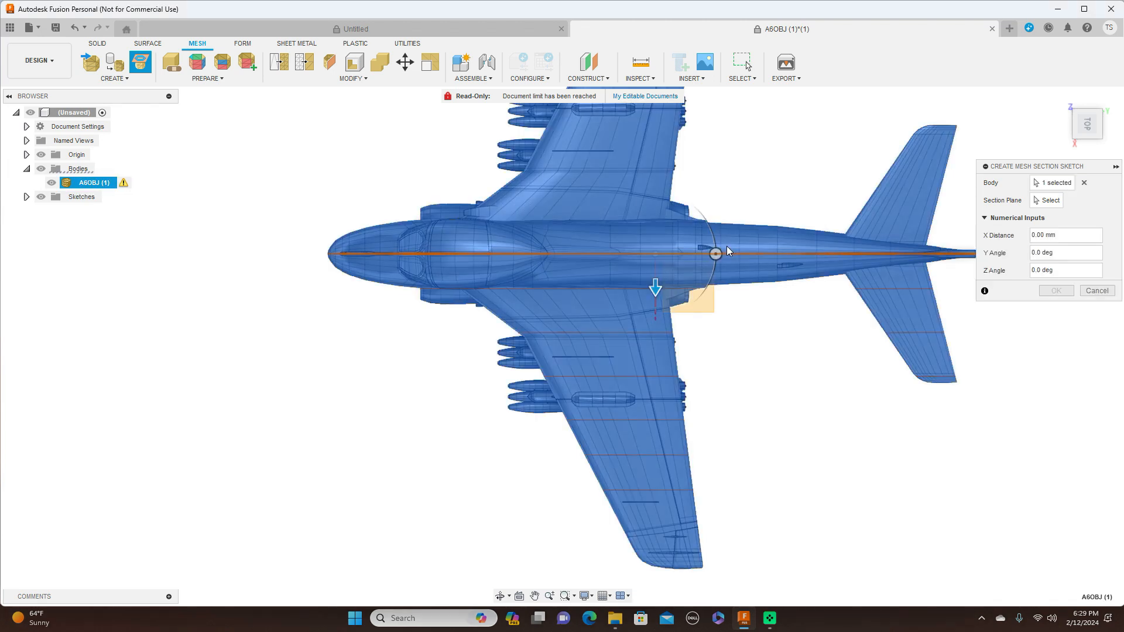
left_click_drag(657, 289, 674, 562)
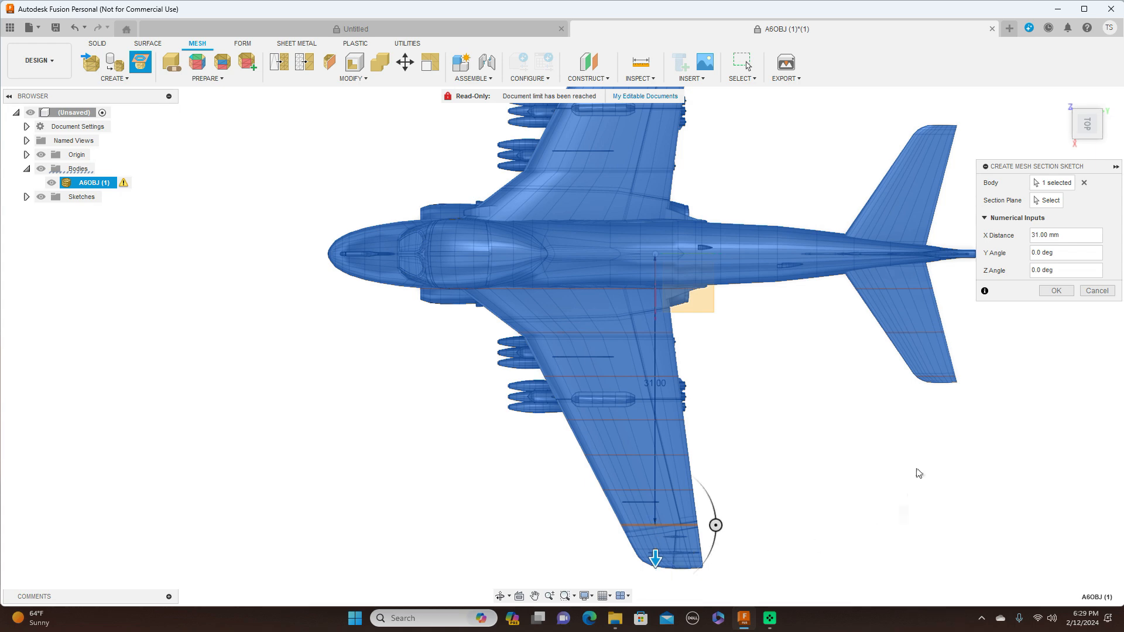
middle_click_drag(963, 479, 936, 377)
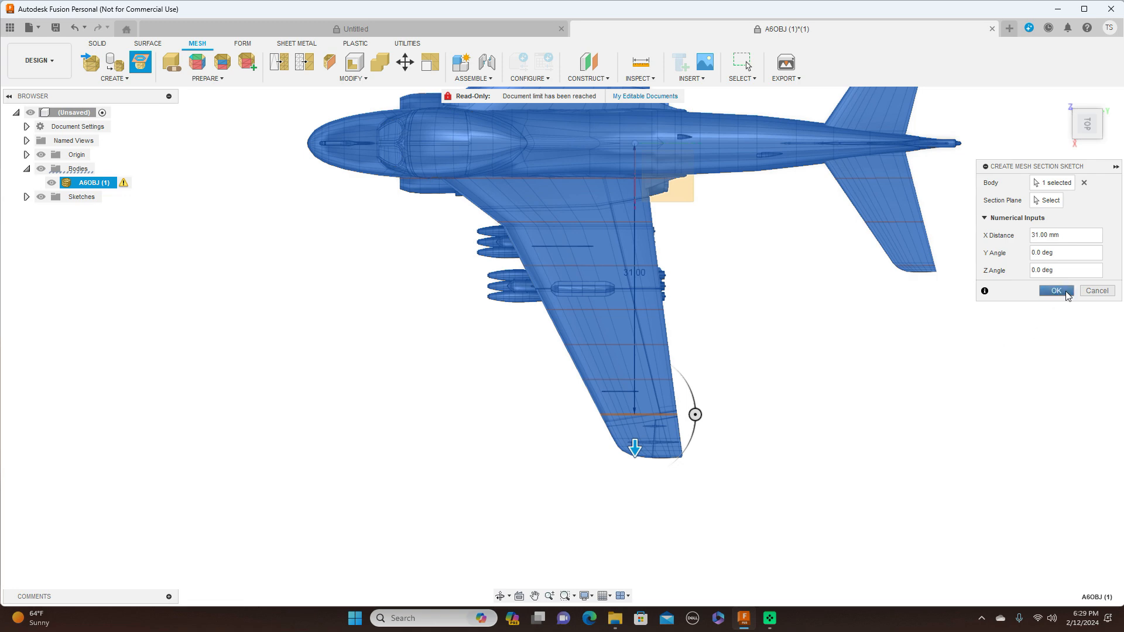
left_click(1065, 292)
Create a mesh section sketch of the aircraft body at a 34 mm X offset, at the wingtip
scroll(825, 400, "up", 1)
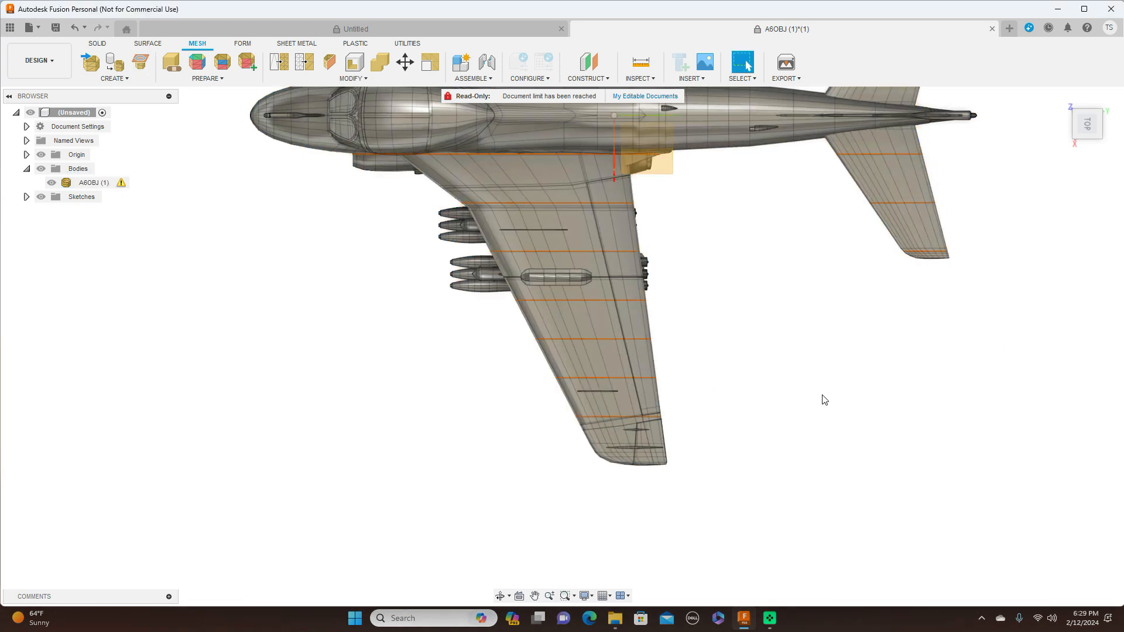
left_click(128, 81)
left_click(130, 116)
left_click(458, 142)
left_click_drag(615, 148, 665, 481)
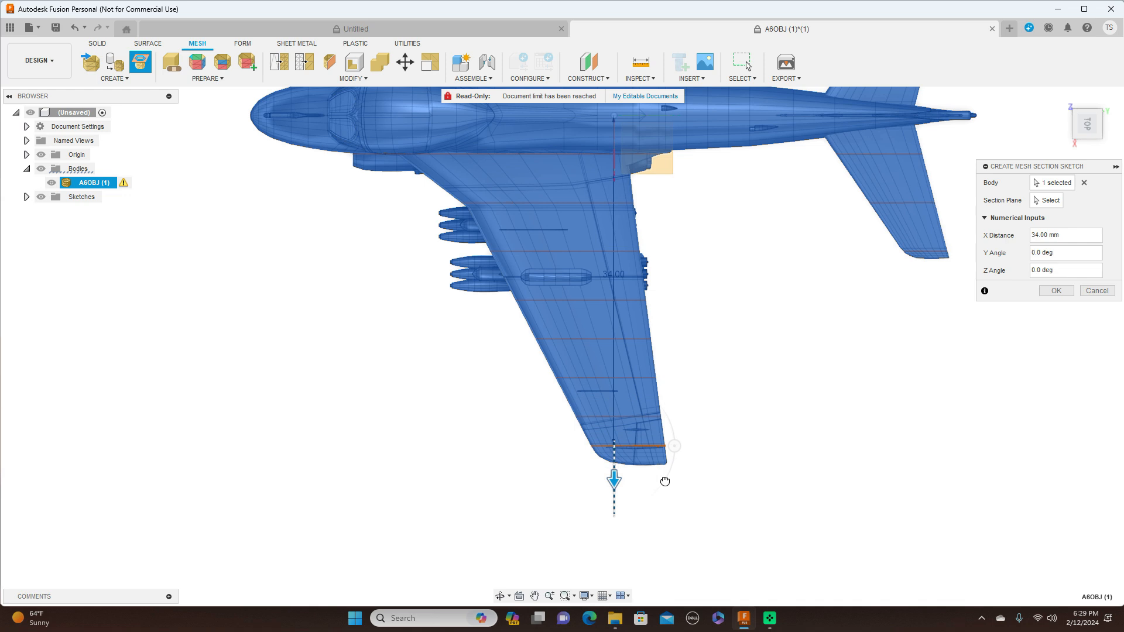
left_click(1062, 292)
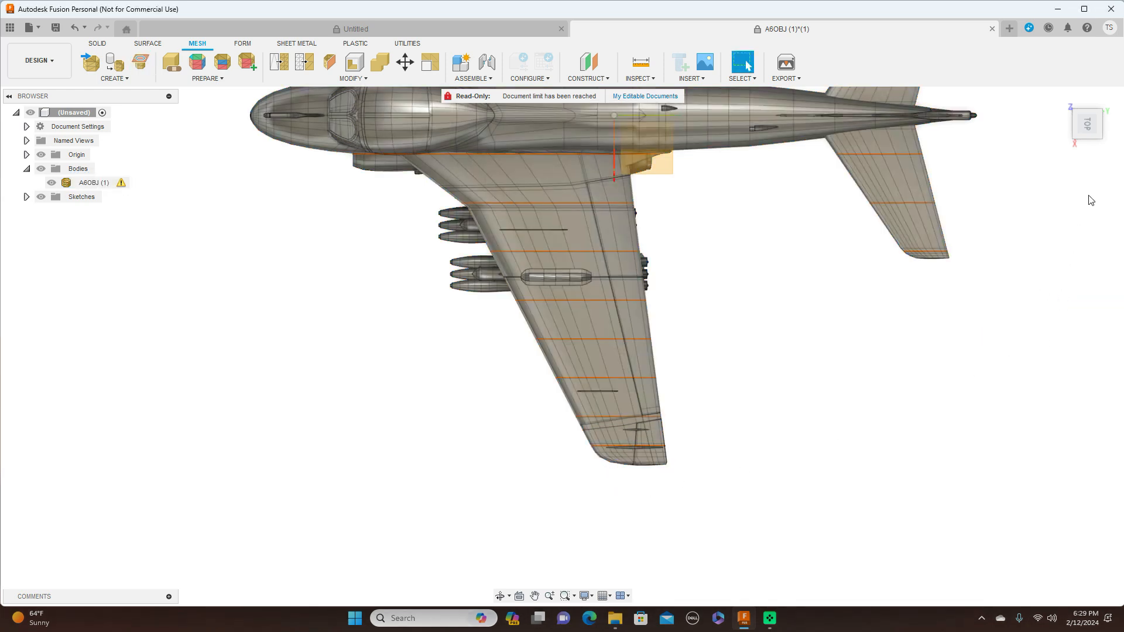
Hide the A6OBJ (1) mesh body and view the wing section sketches from the right side, tilted slightly from above
left_click(1088, 144)
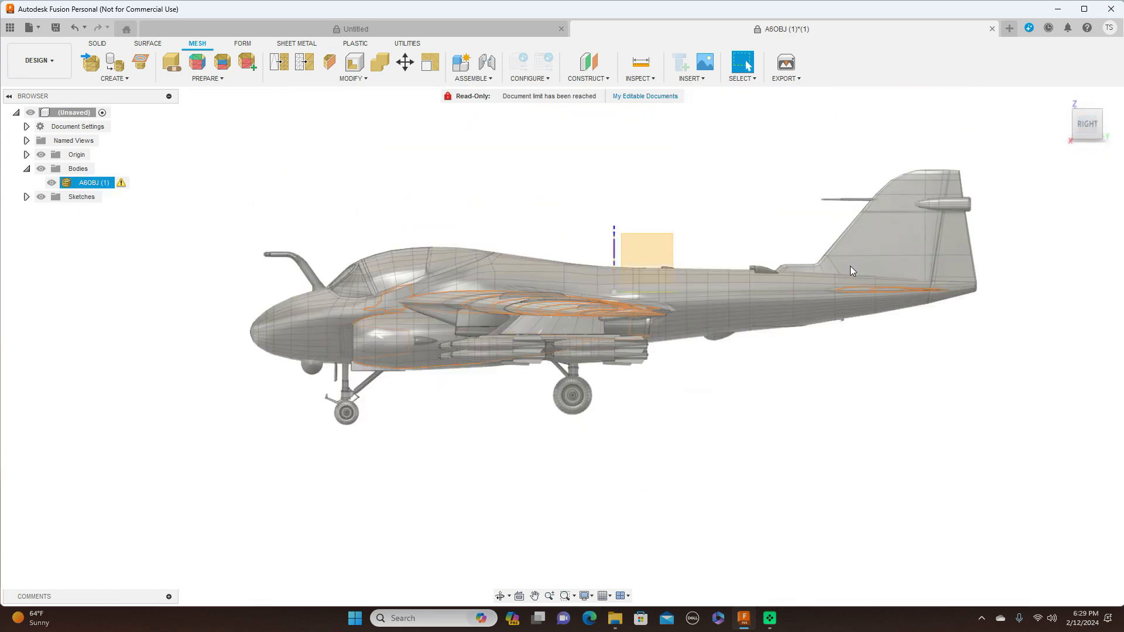
left_click(52, 183)
left_click_drag(1075, 119, 1076, 142)
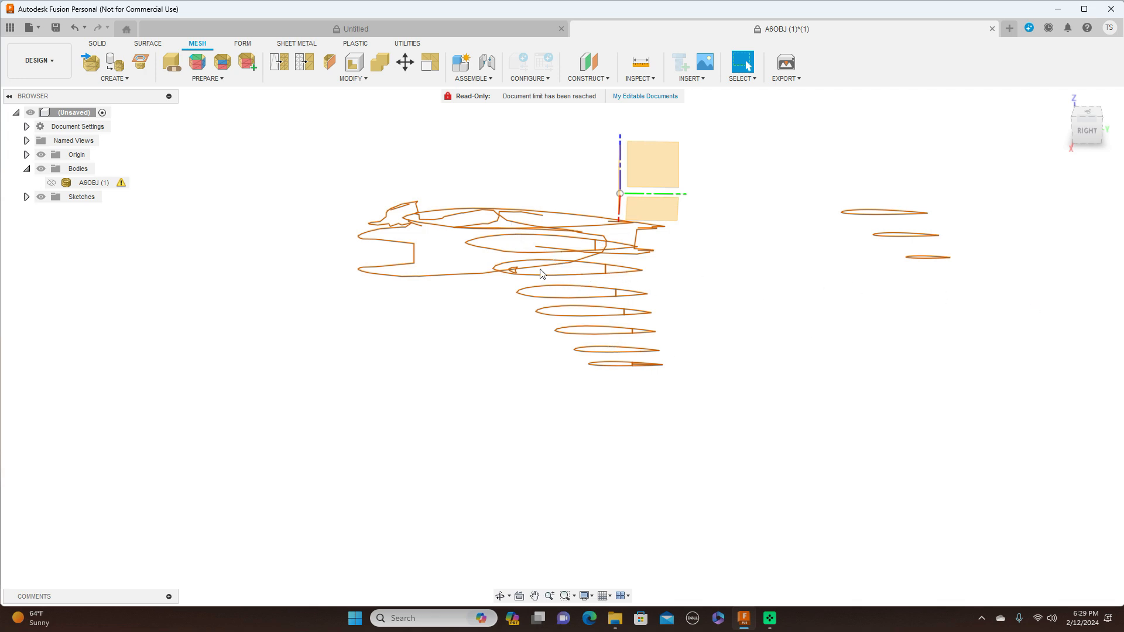
Expand the list of sketches and hide Sketch8 through Sketch2, leaving only the wing-root section Sketch1 shown
left_click(26, 197)
left_click(51, 309)
left_click(51, 295)
left_click(51, 281)
left_click(52, 267)
left_click(51, 253)
left_click(52, 239)
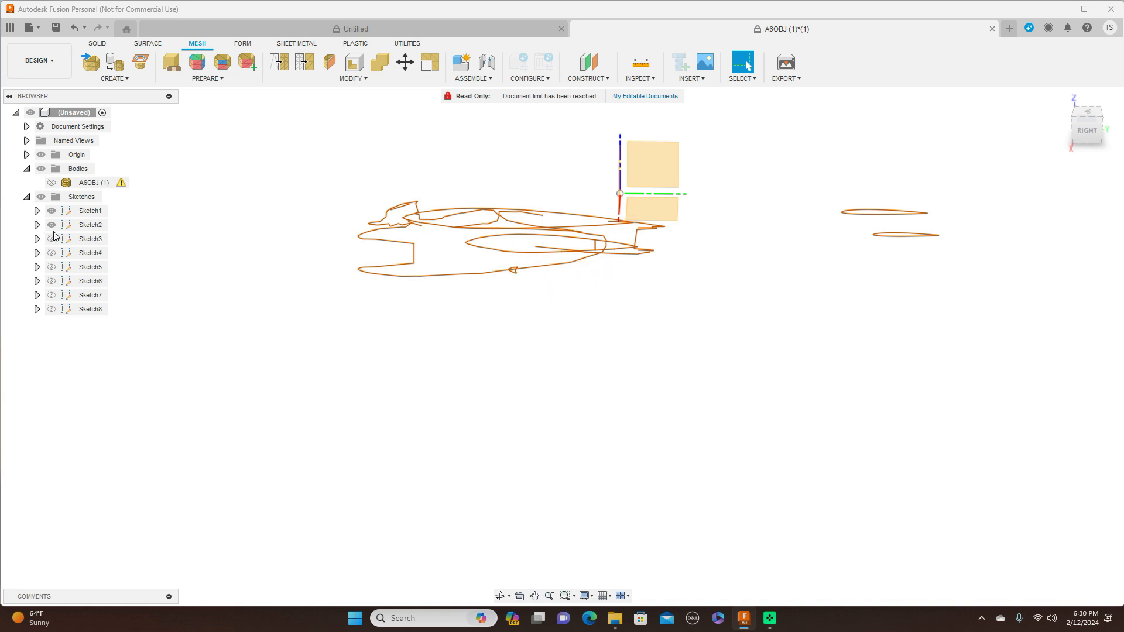
left_click(52, 226)
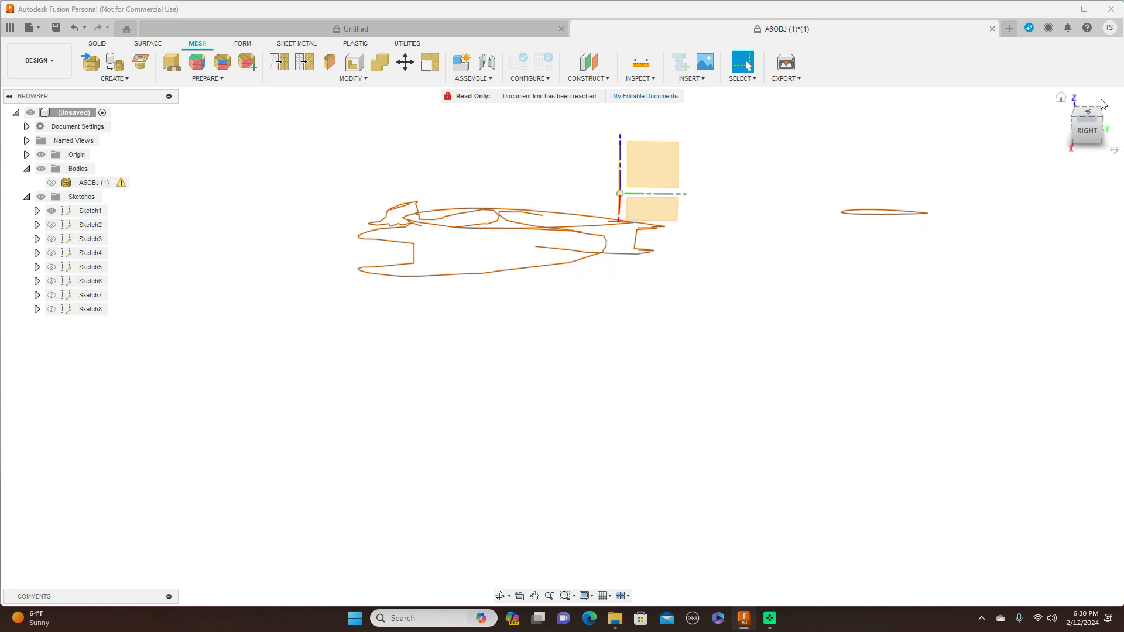
Create an offset construction plane 4 mm from the YZ plane, level with the wing-root section sketch
left_click(1085, 131)
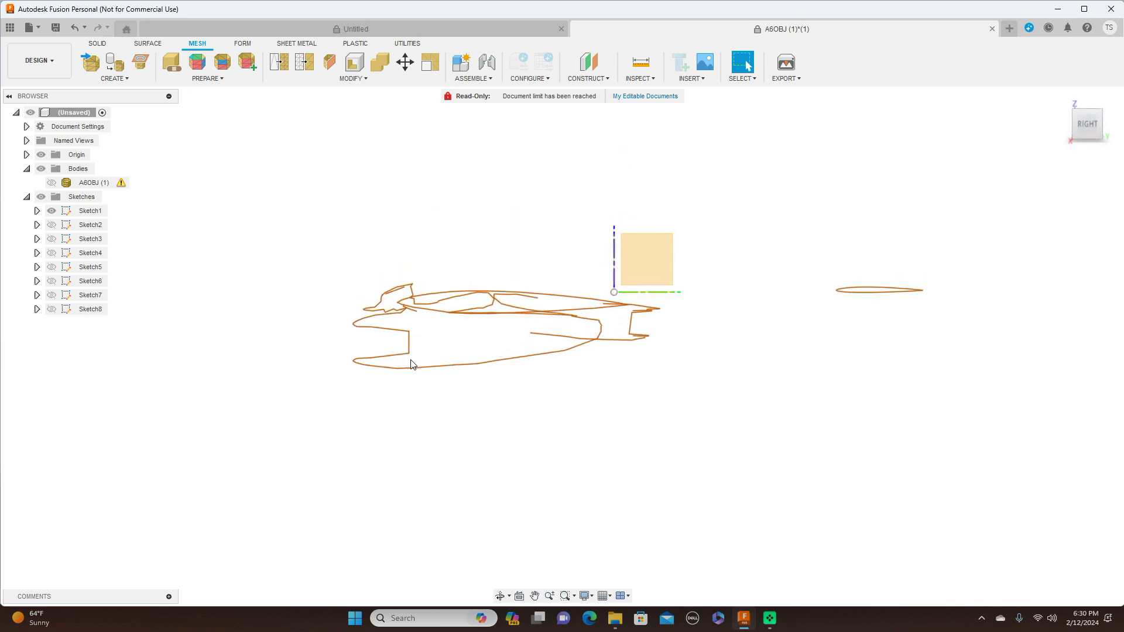
scroll(411, 364, "up", 2)
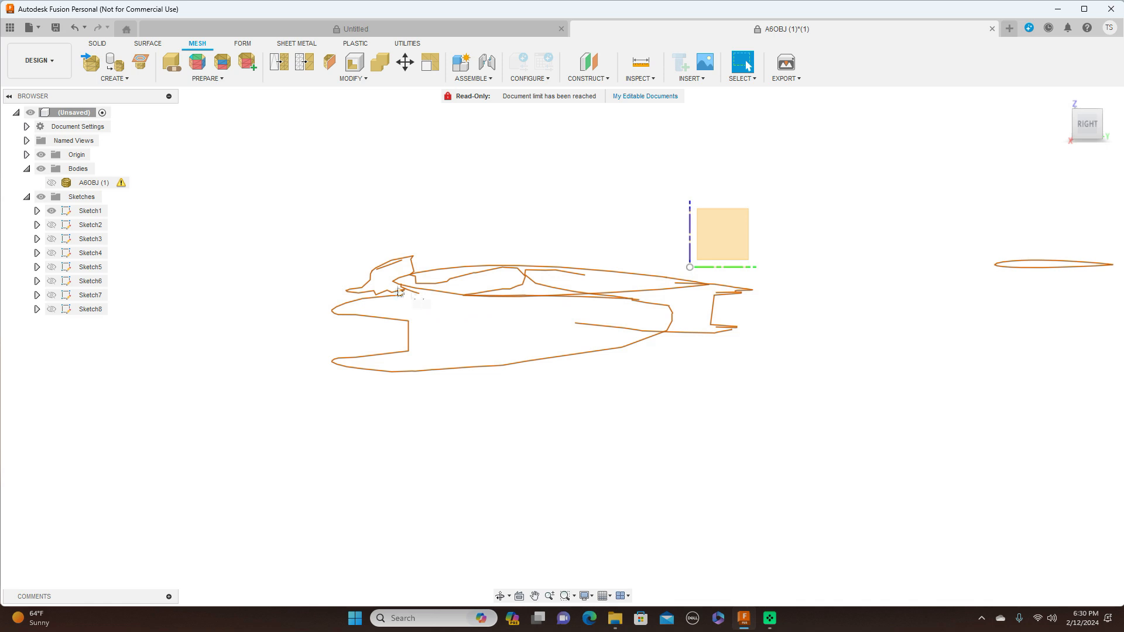
scroll(503, 162, "up", 1)
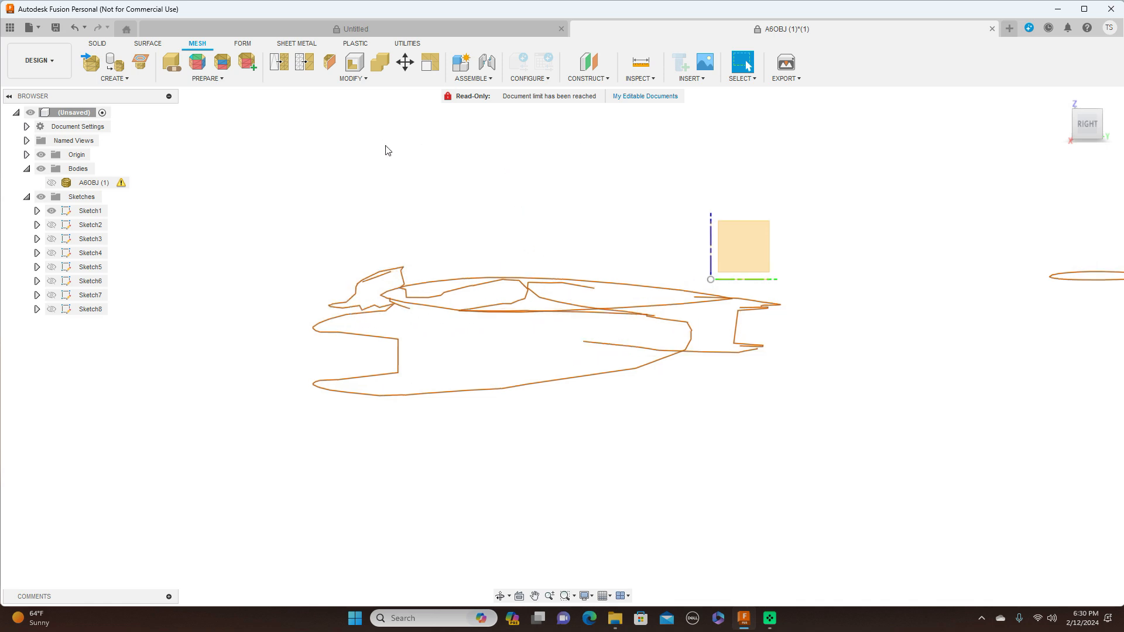
left_click(98, 44)
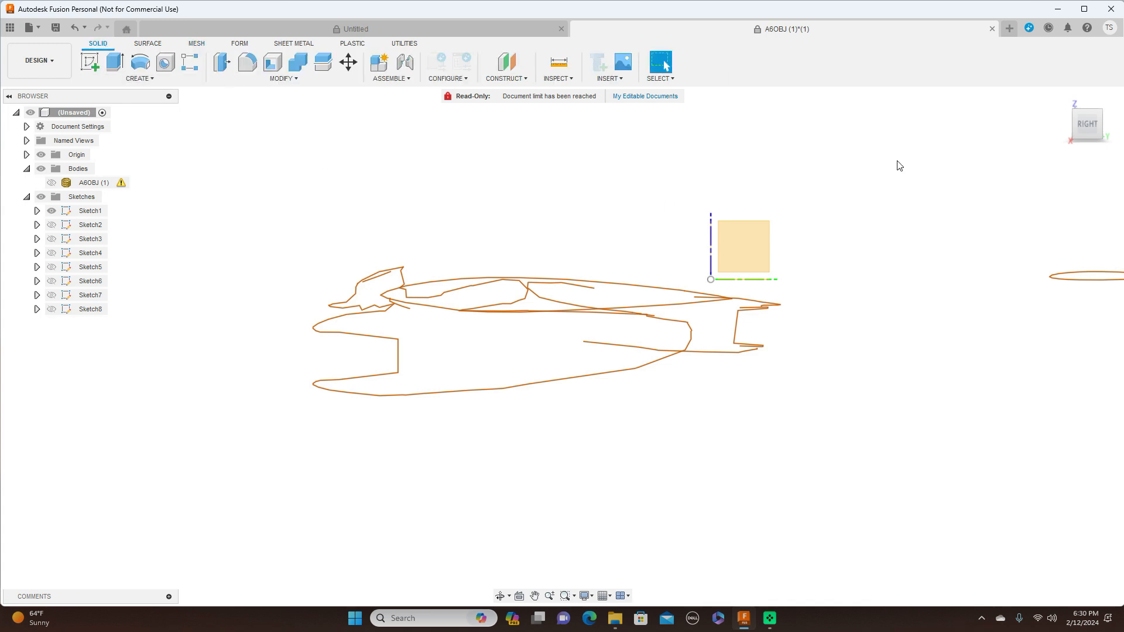
left_click_drag(1091, 115, 1090, 152)
left_click(1087, 130)
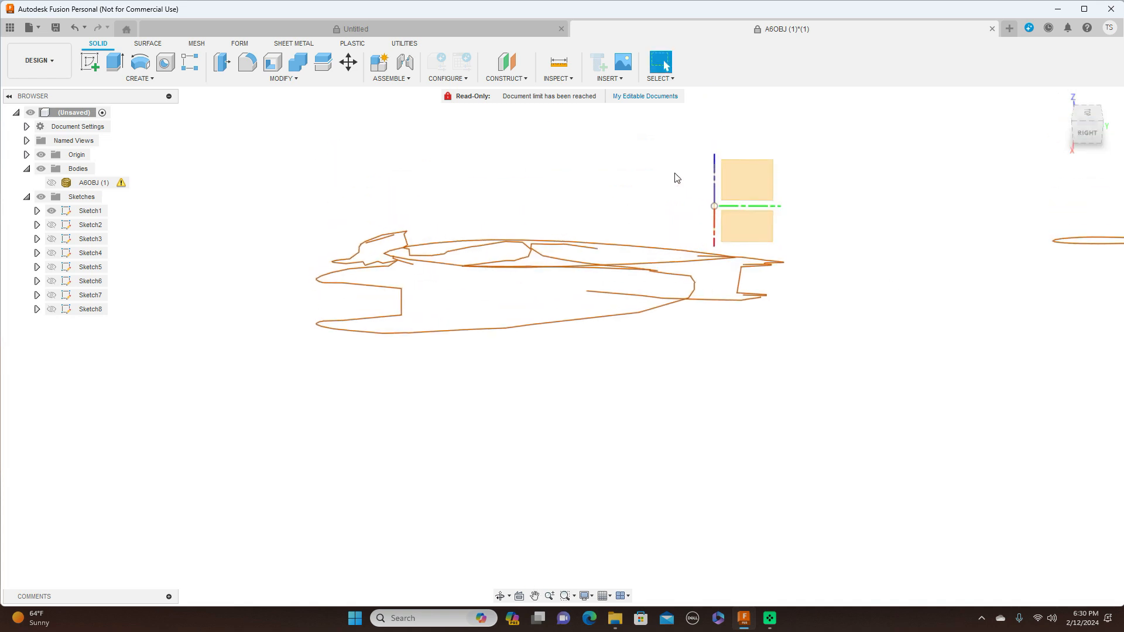
left_click(526, 79)
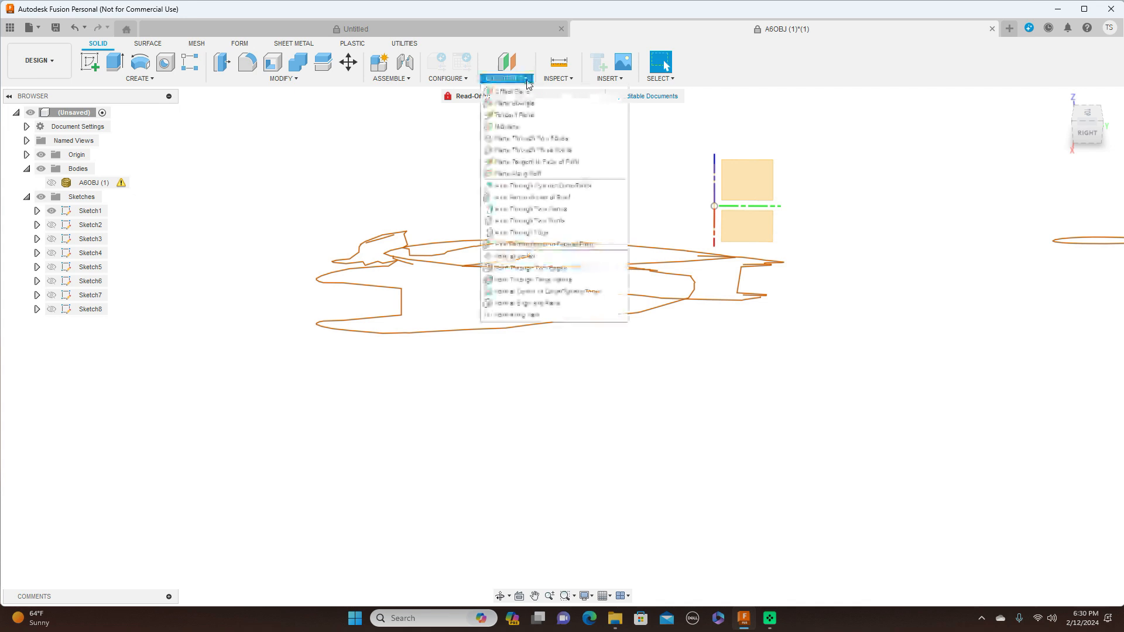
left_click(532, 98)
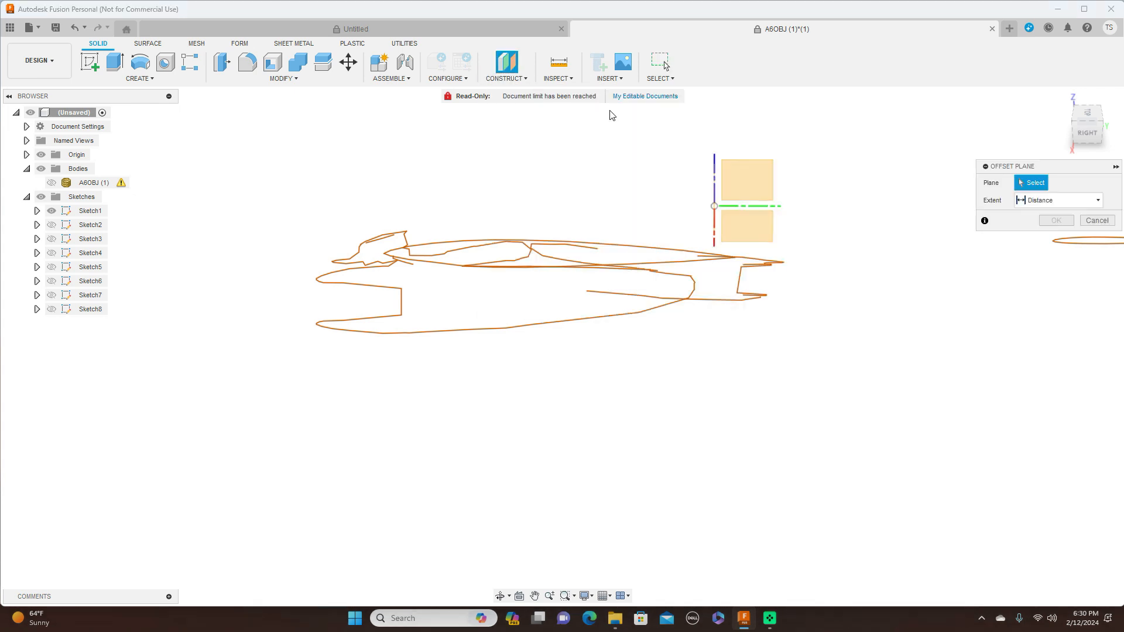
left_click(746, 178)
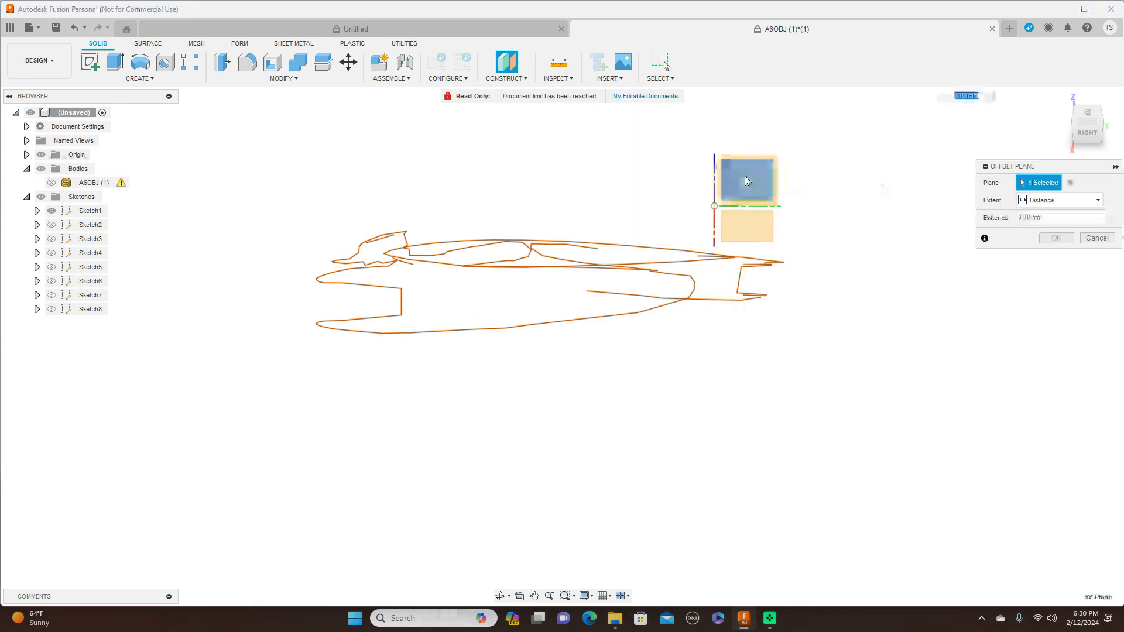
left_click(1095, 117)
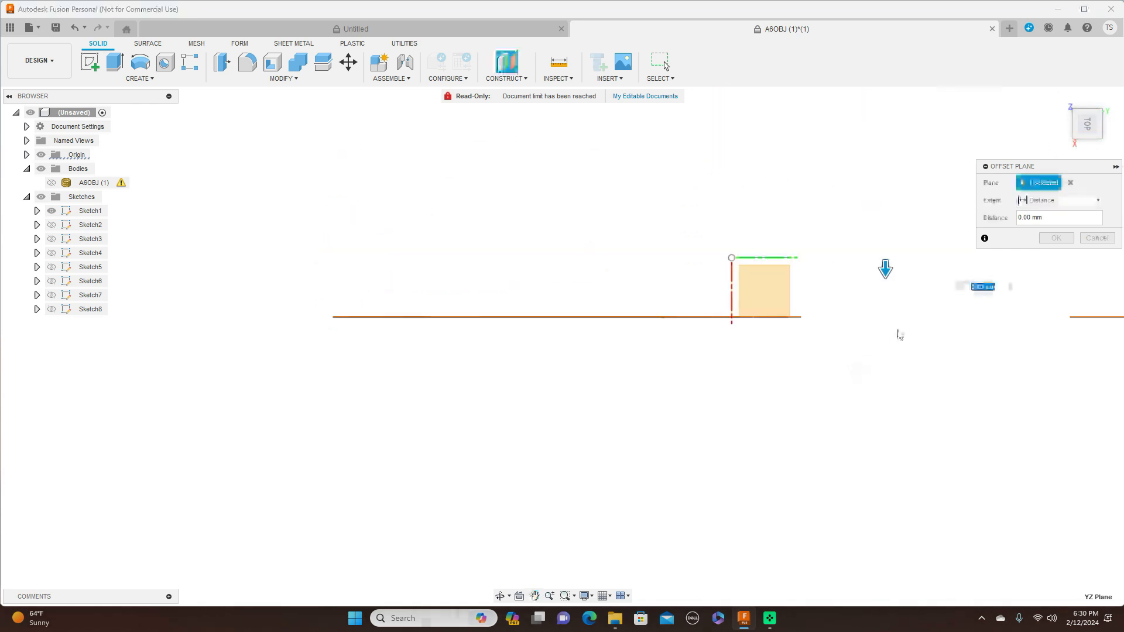
left_click_drag(882, 268, 875, 326)
scroll(848, 333, "up", 3)
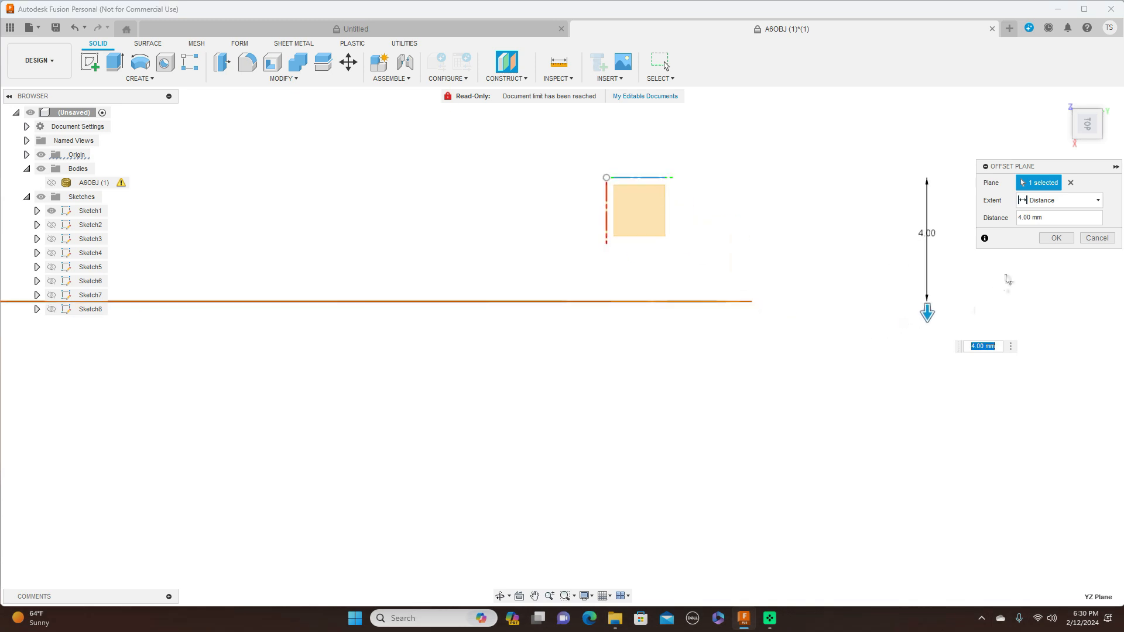
left_click(1051, 240)
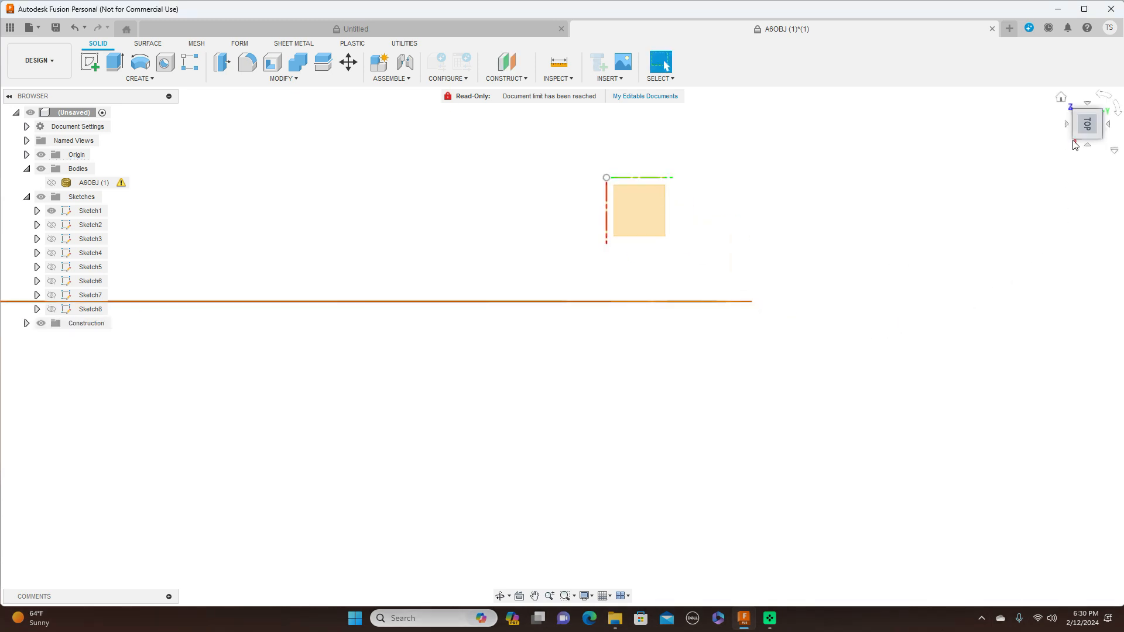
Start a new sketch on the offset plane at the wing-root section
left_click_drag(1079, 130, 1078, 123)
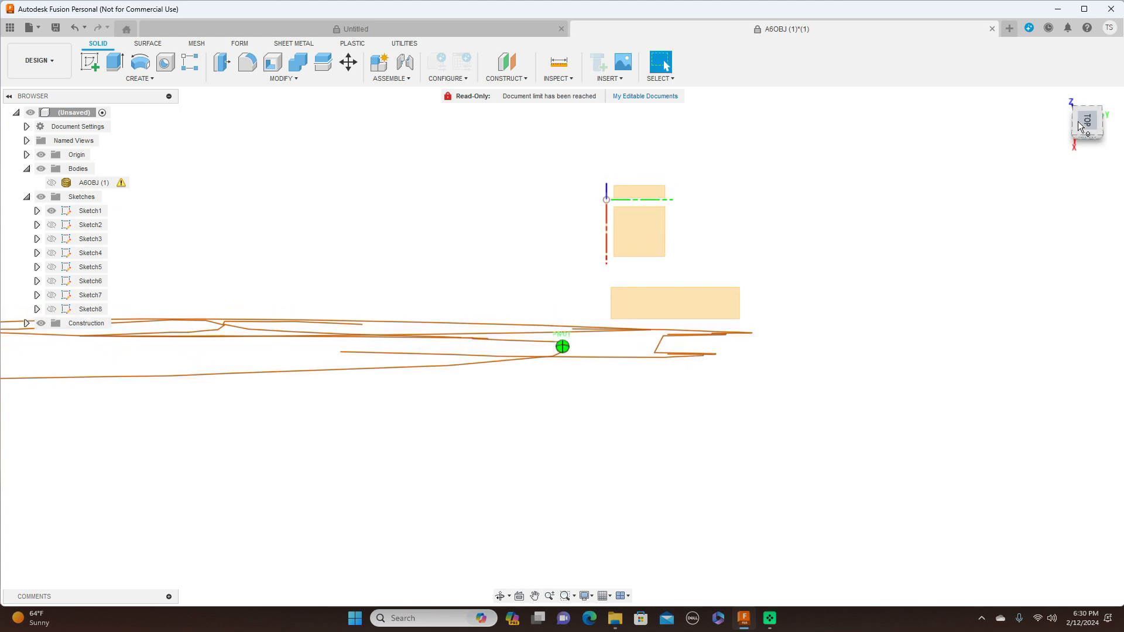
left_click(673, 303)
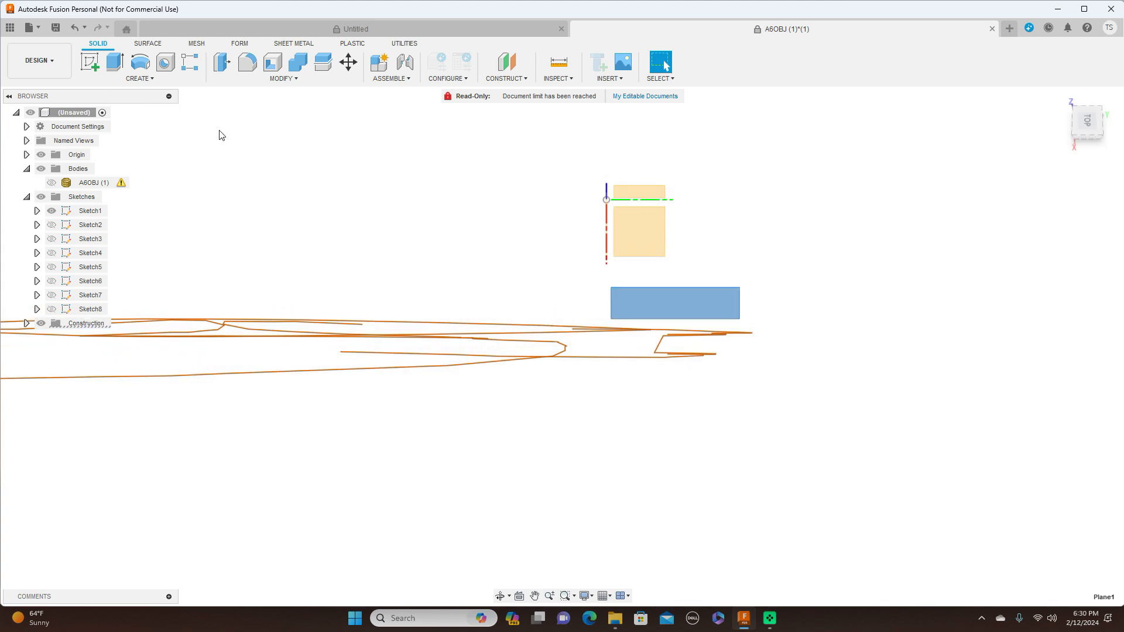
left_click(88, 62)
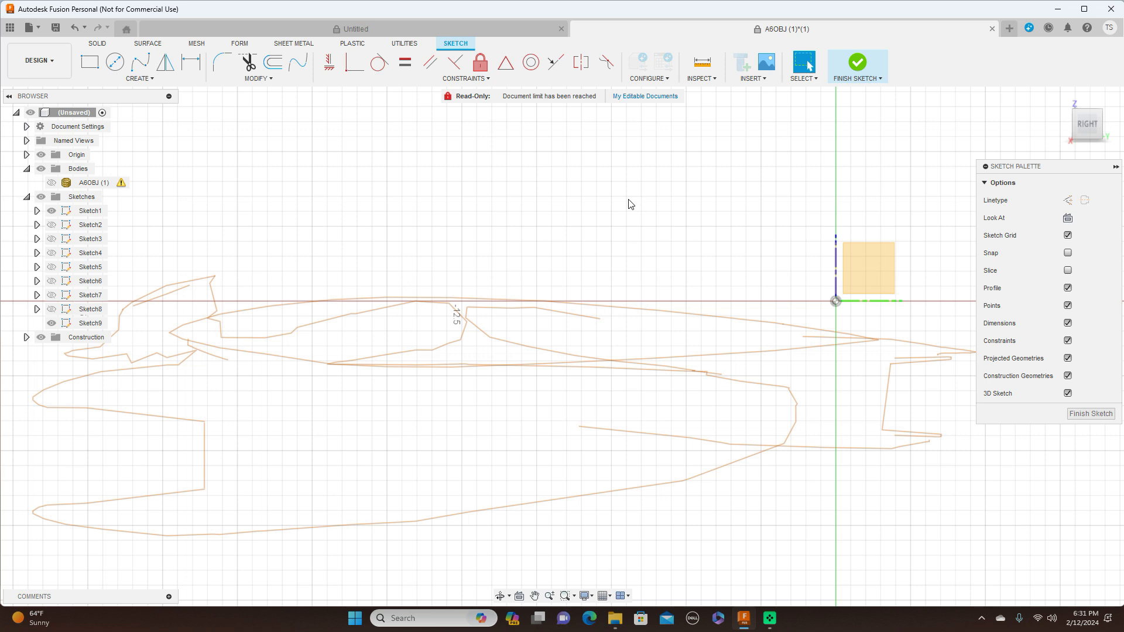
Sketch a chord line about 23.6 mm long from the leading edge to the trailing edge of the wing-root section
key("m")
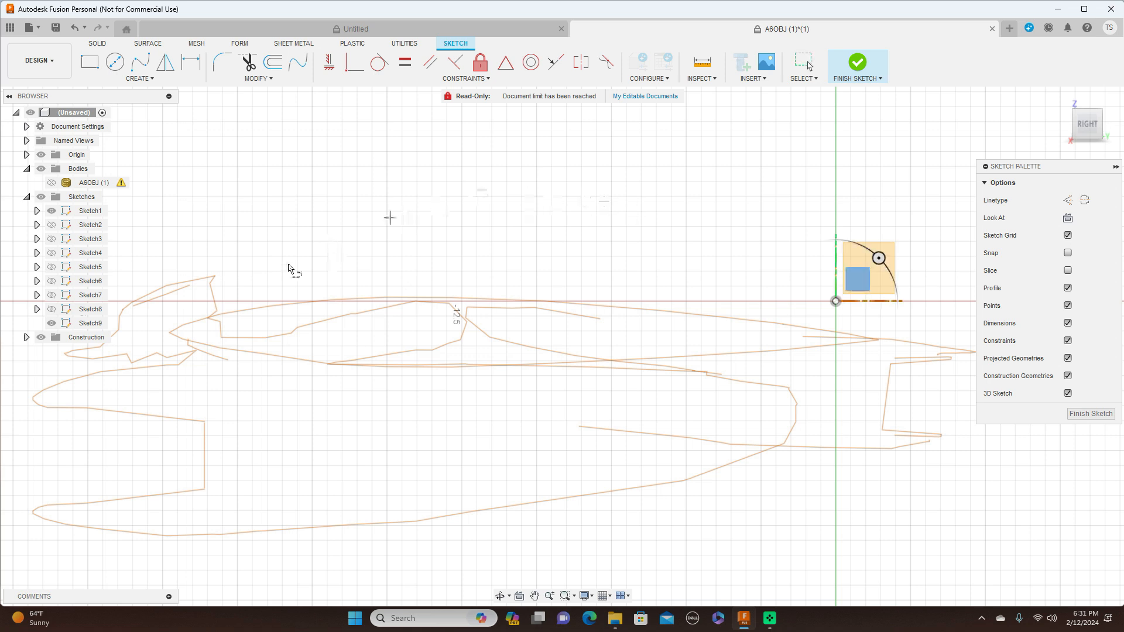
left_click(171, 335)
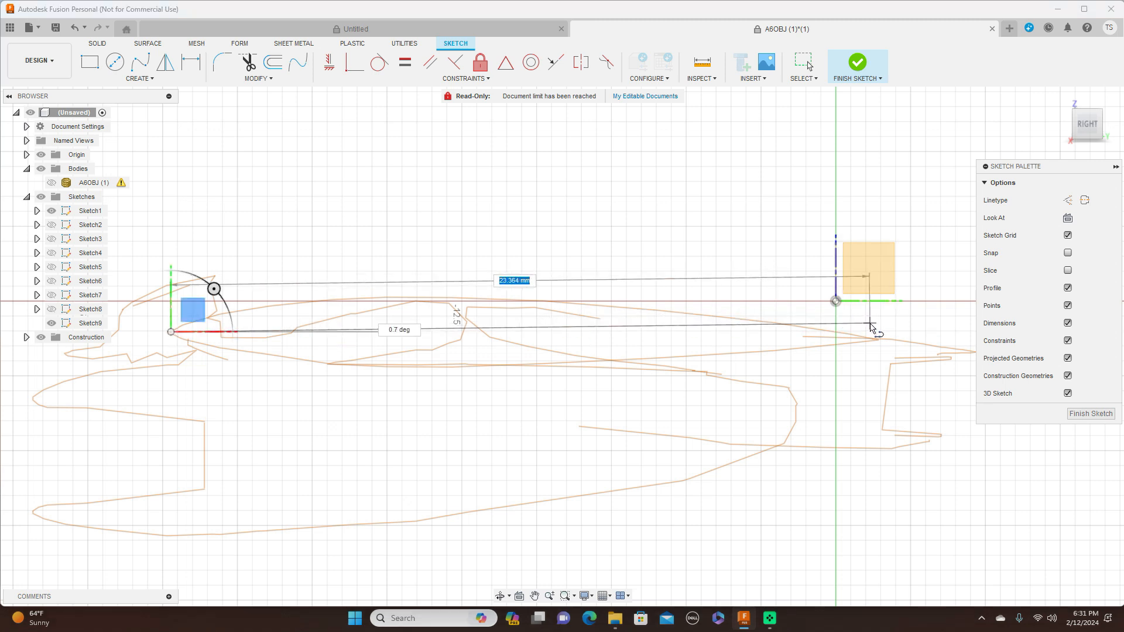
scroll(878, 345, "up", 5)
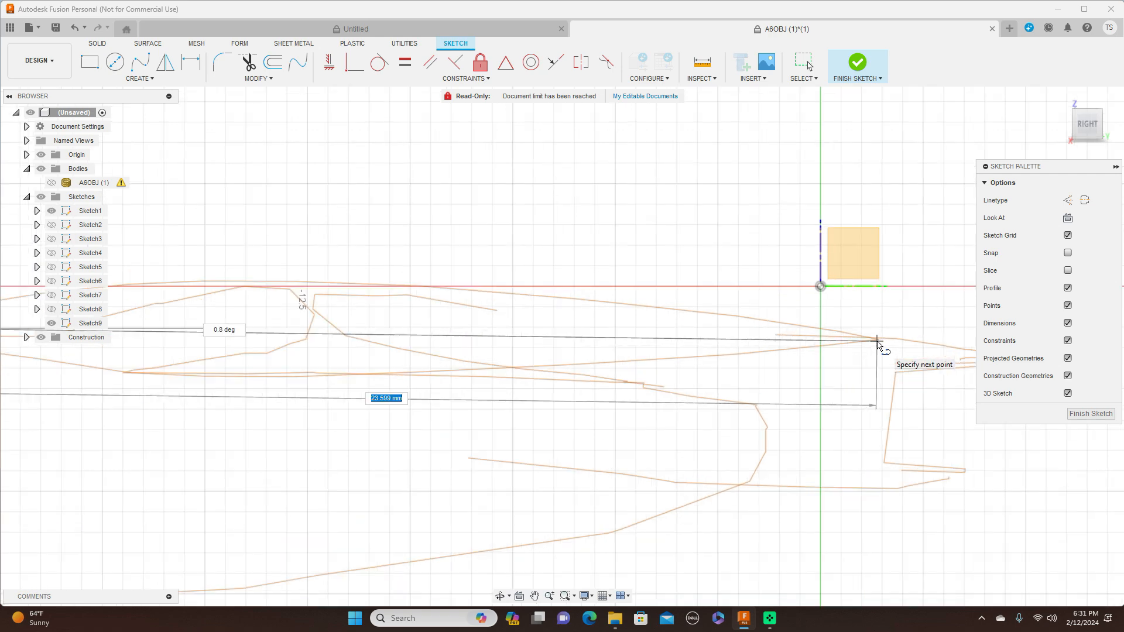
left_click(880, 339)
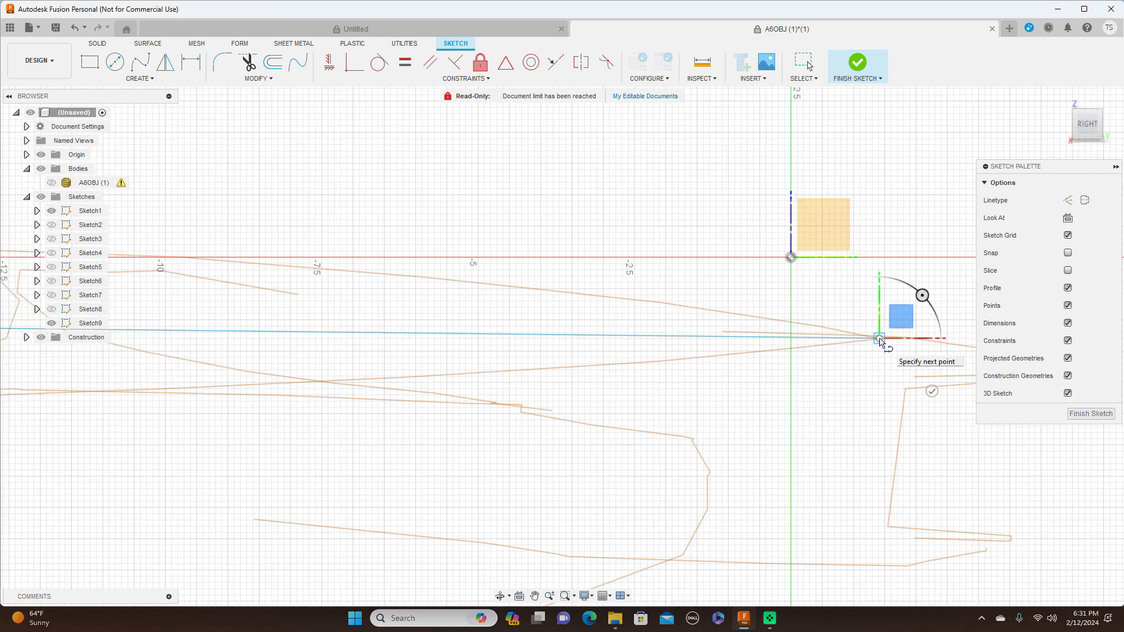
right_click(881, 338)
left_click(911, 344)
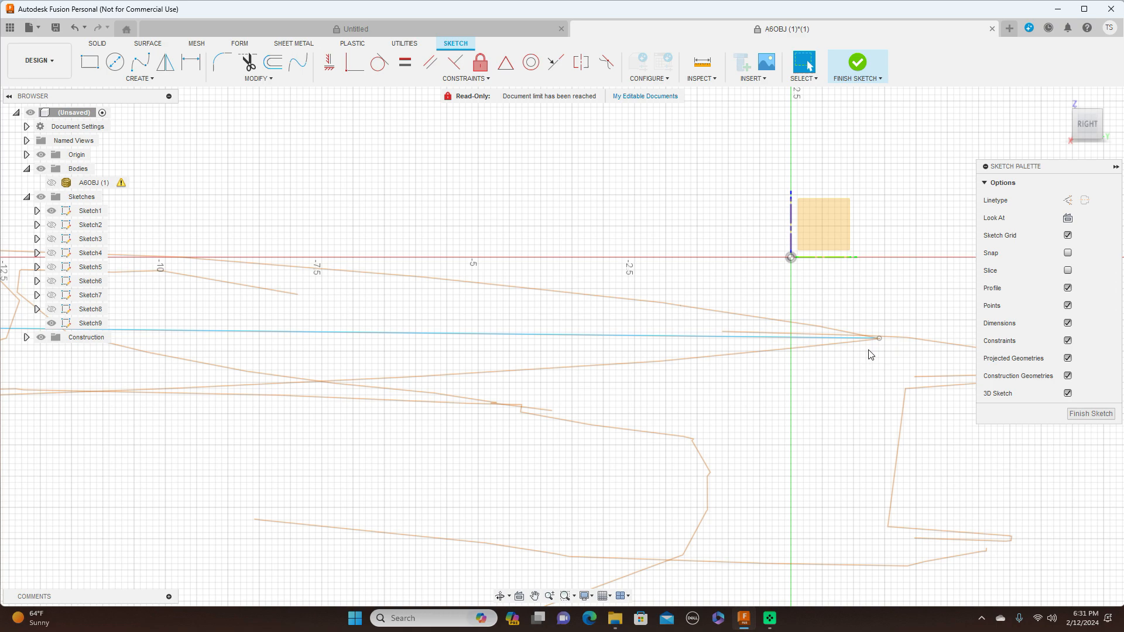
scroll(871, 354, "down", 5)
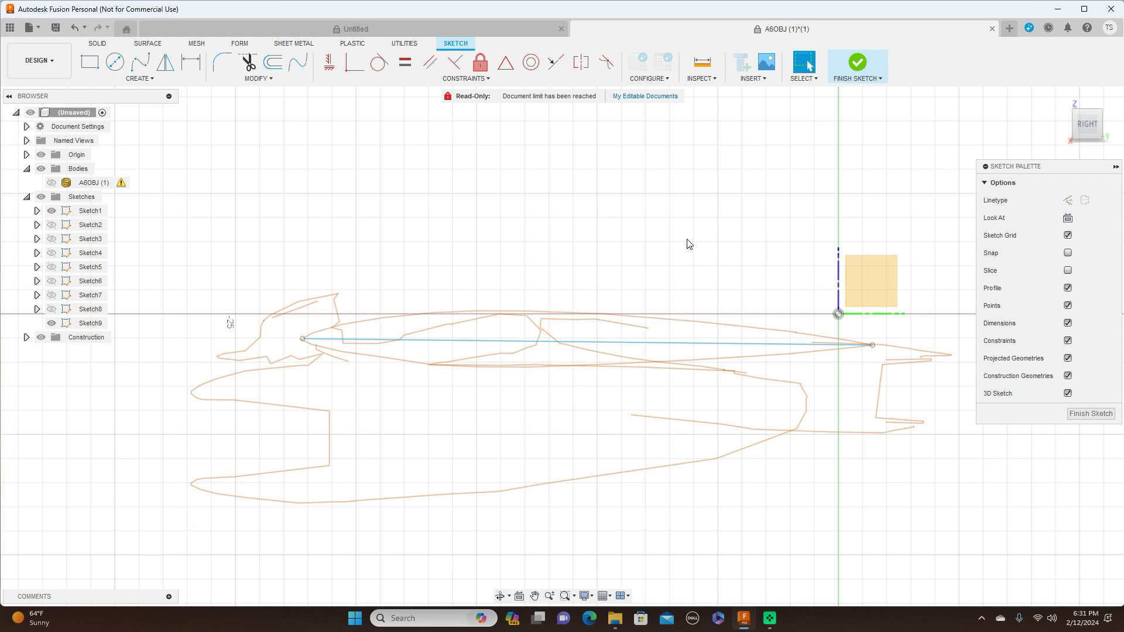
Trace the upper wing surface with a fit-point spline from the chord line's leading-edge end, over the crest, to its trailing-edge end
left_click(145, 69)
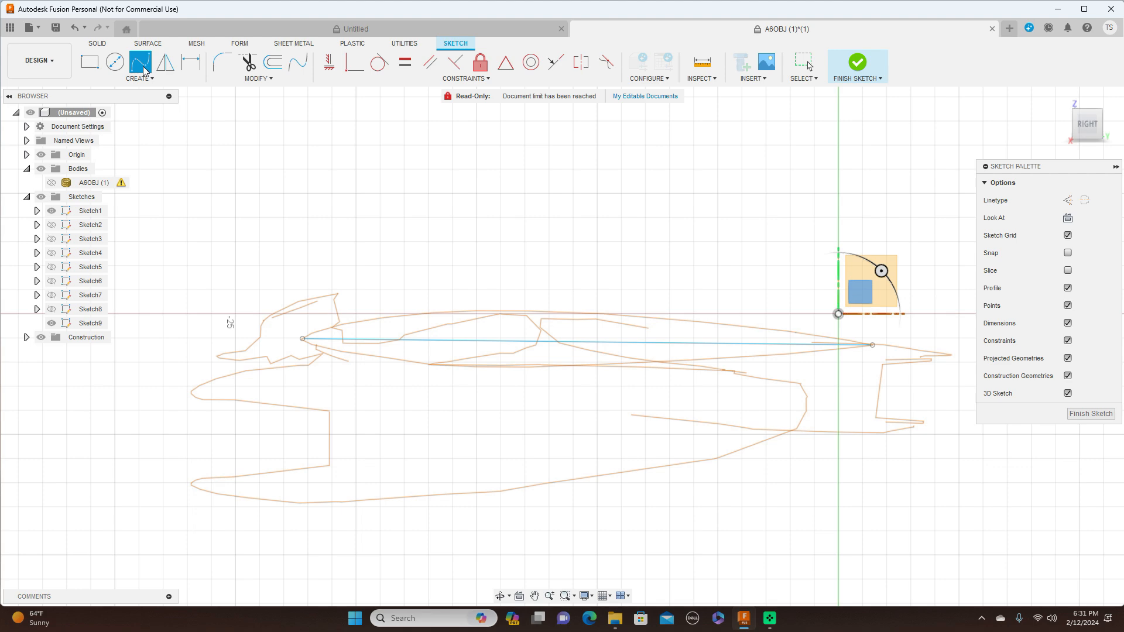
scroll(303, 343, "up", 2)
left_click(303, 338)
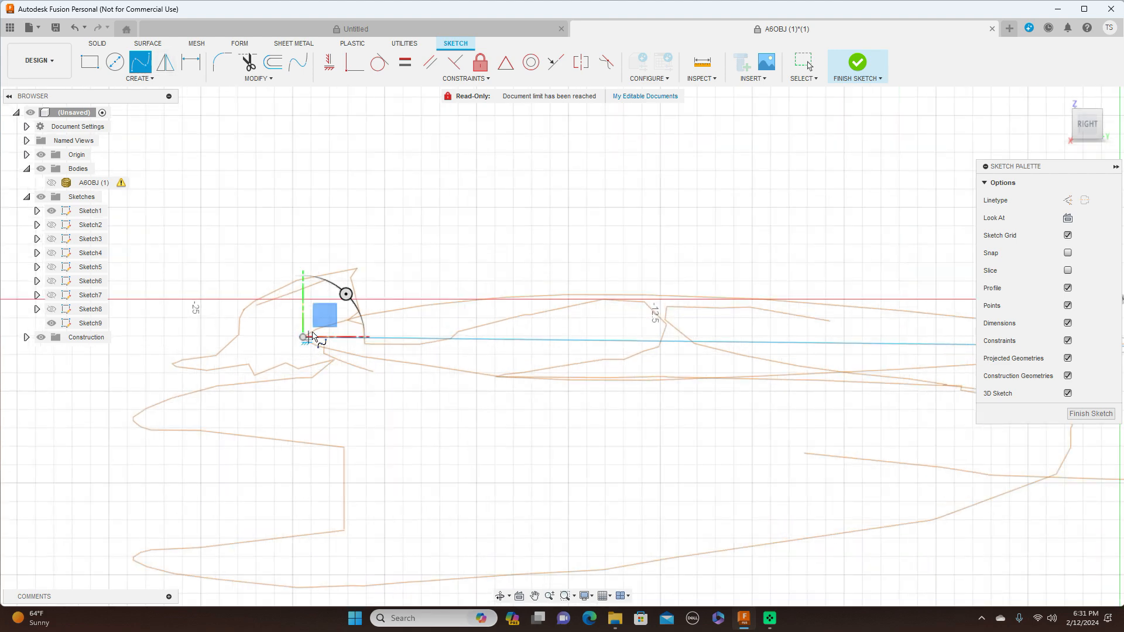
left_click(318, 328)
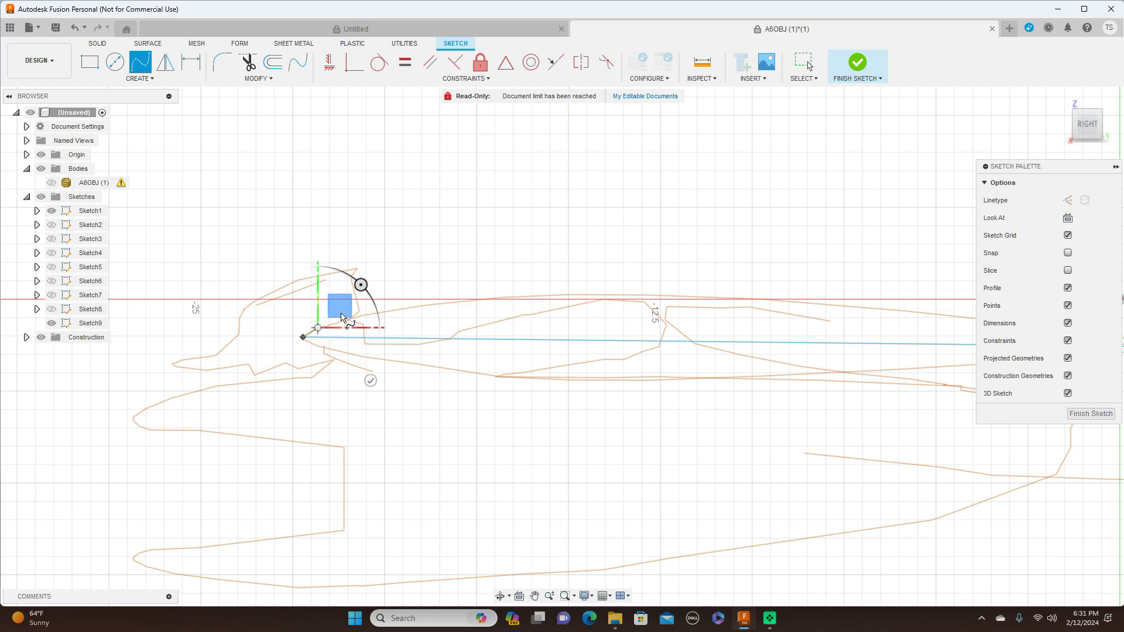
left_click(382, 312)
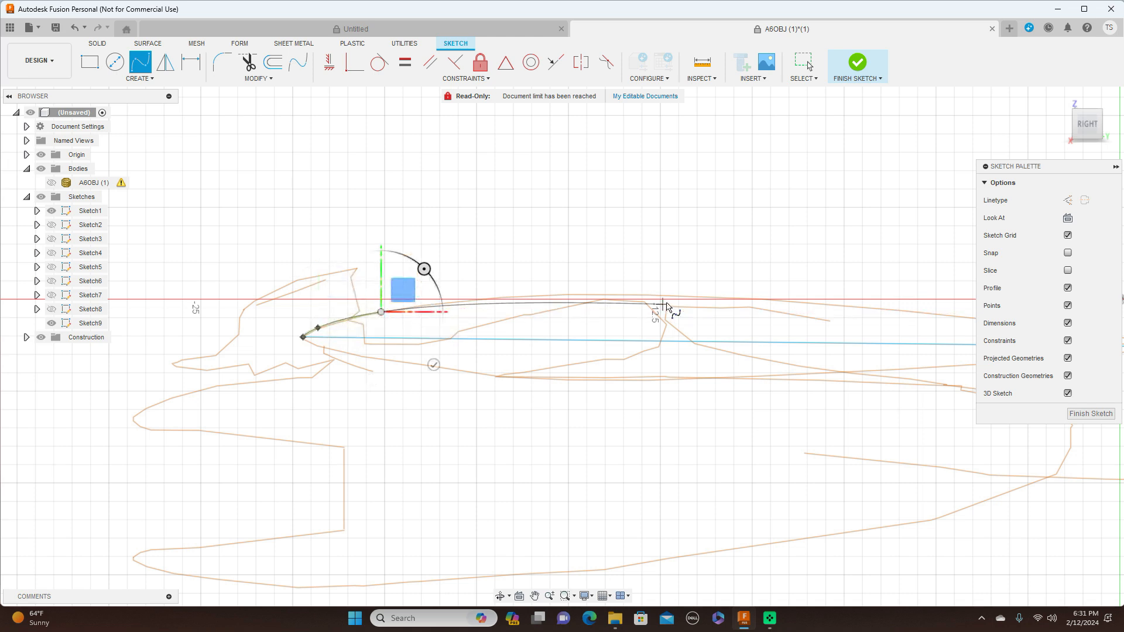
left_click(601, 295)
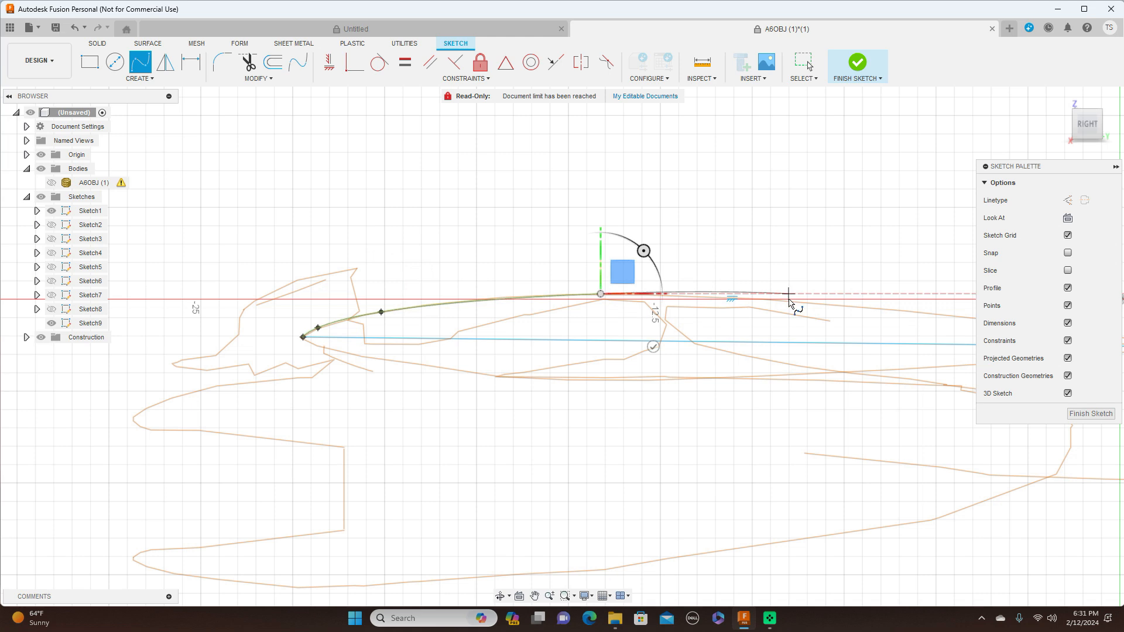
middle_click_drag(761, 309, 645, 308)
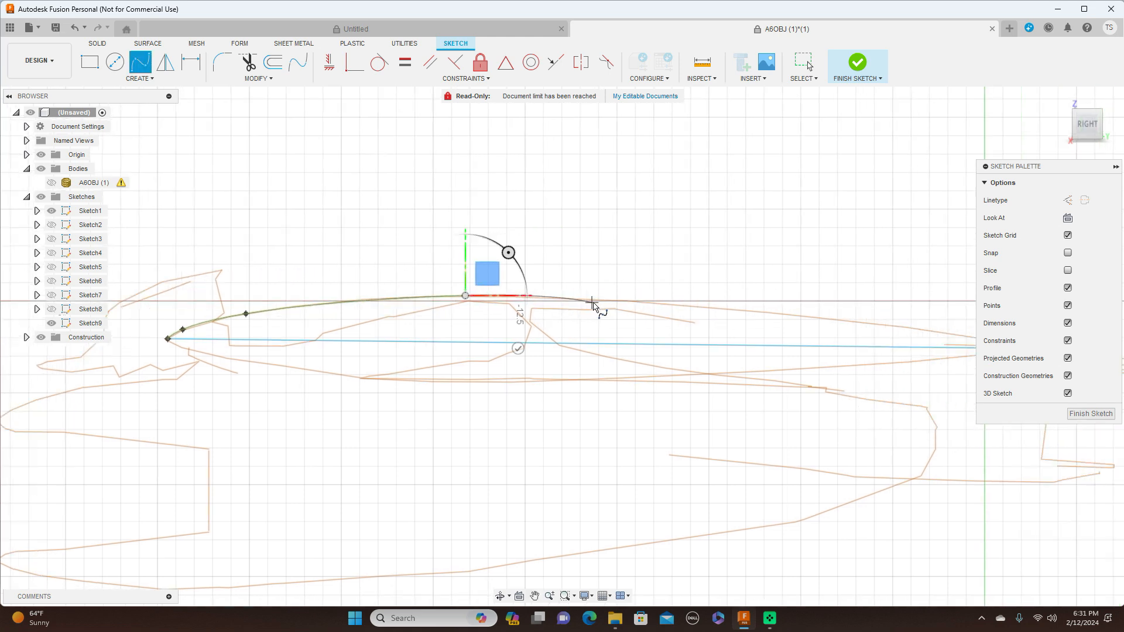
scroll(597, 305, "up", 3)
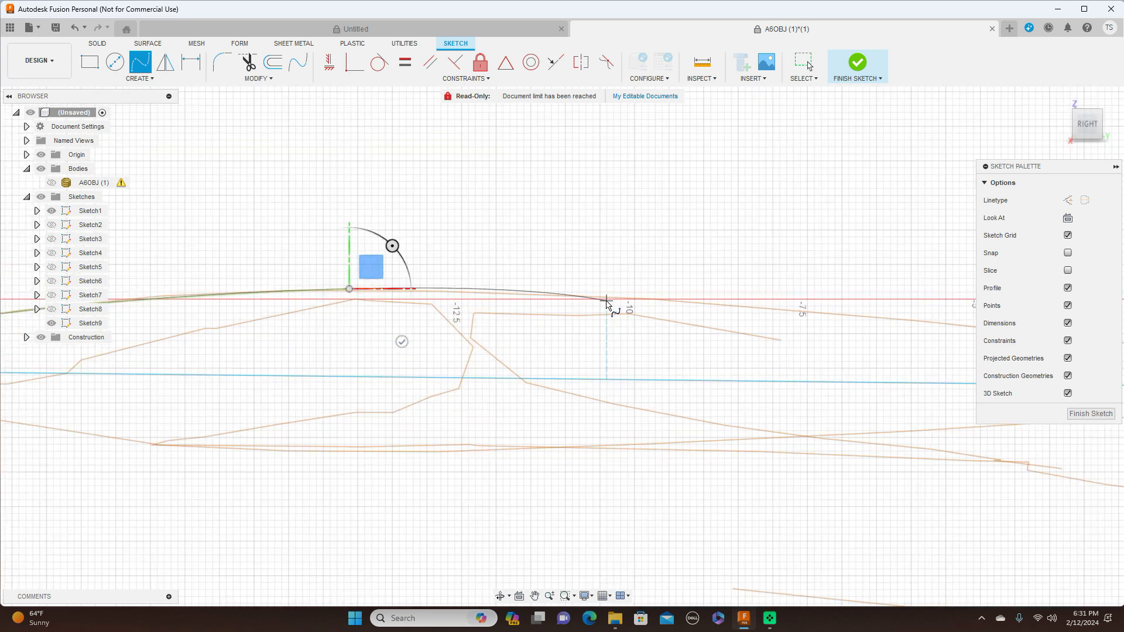
left_click(606, 299)
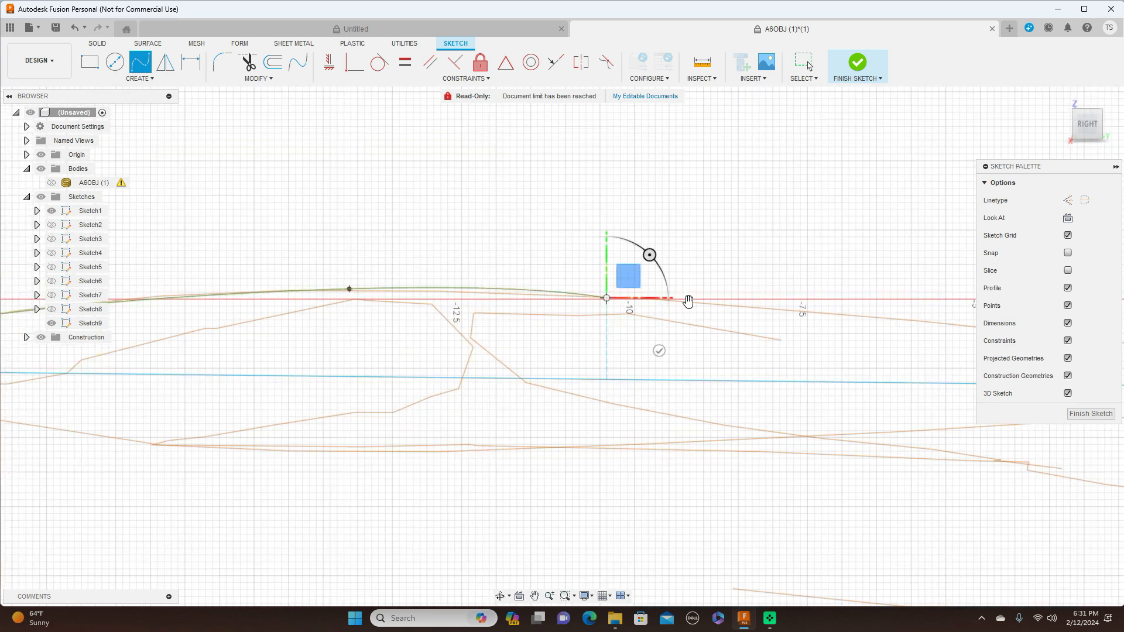
left_click(821, 313)
middle_click_drag(501, 298, 60, 283)
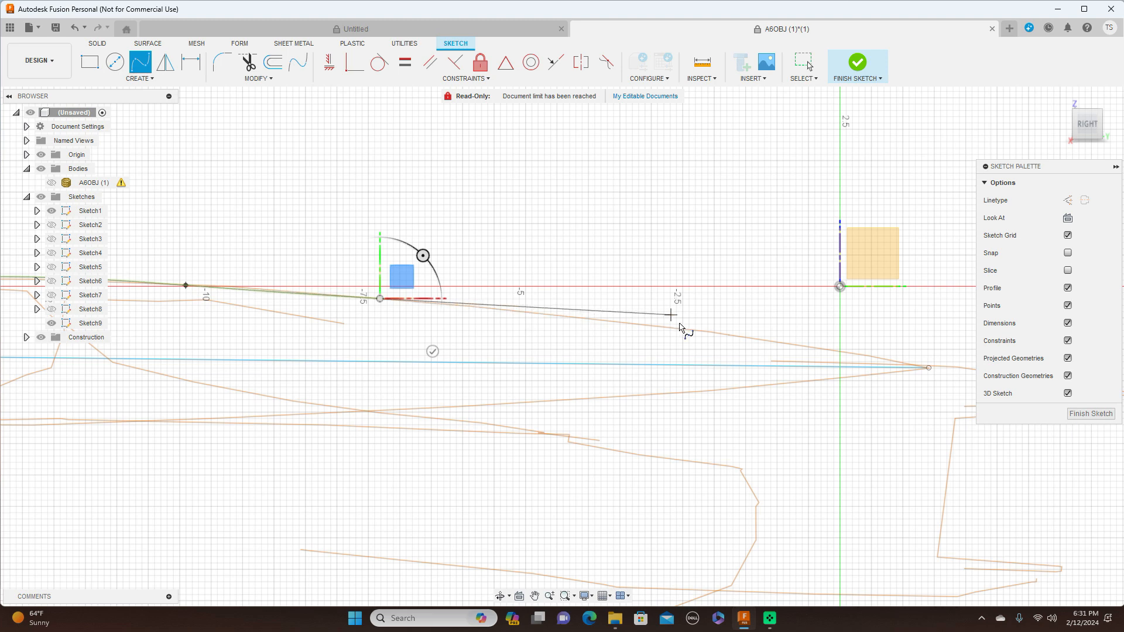
left_click(705, 332)
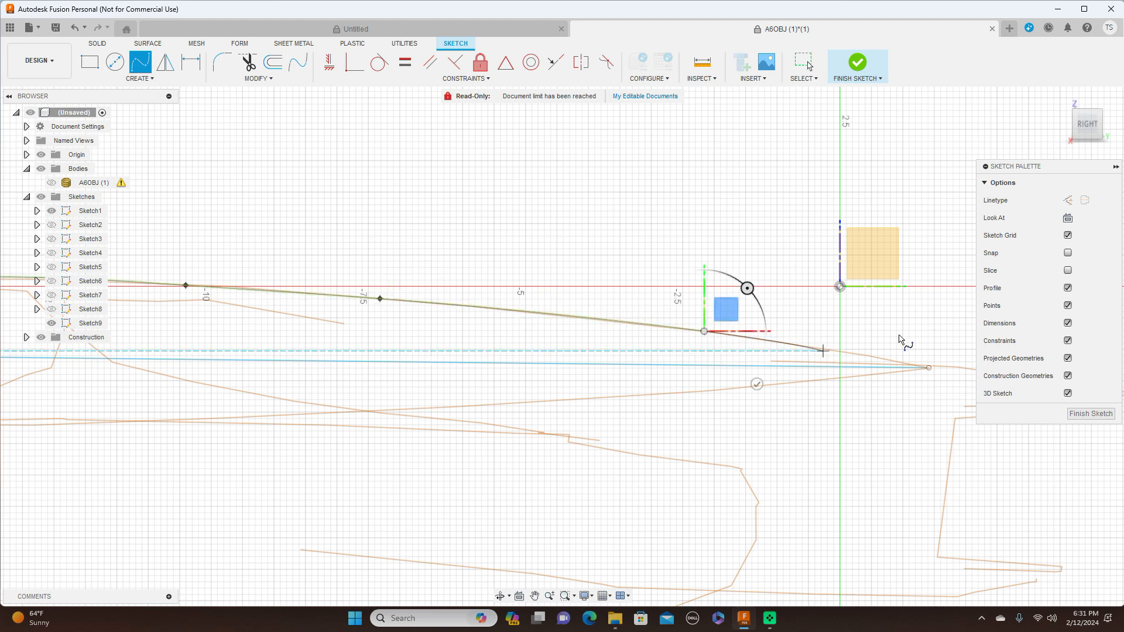
left_click(928, 368)
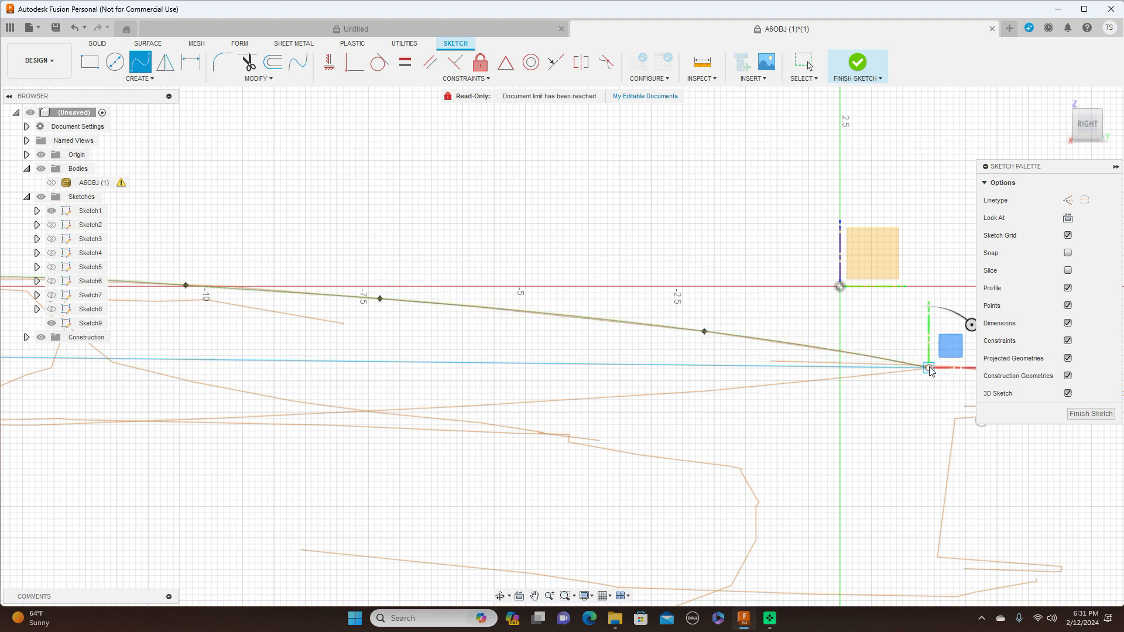
right_click(929, 368)
left_click(974, 370)
Examine how closely the upper spline follows the wing-root section outline along the whole chord
scroll(603, 354, "down", 3)
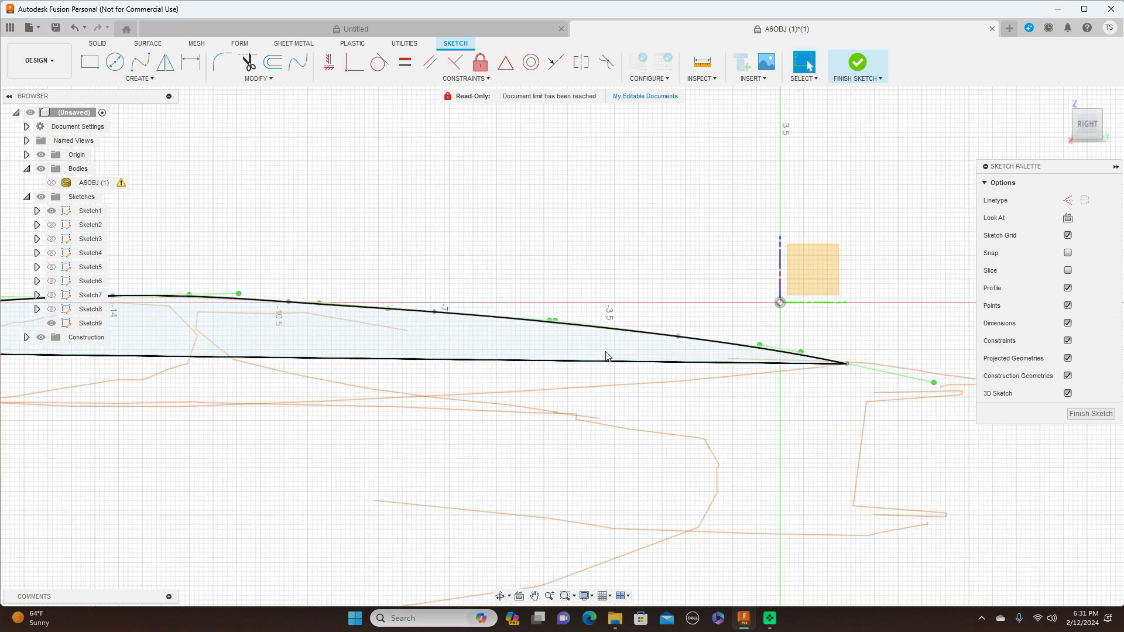
middle_click_drag(616, 226, 642, 221)
scroll(674, 193, "up", 5)
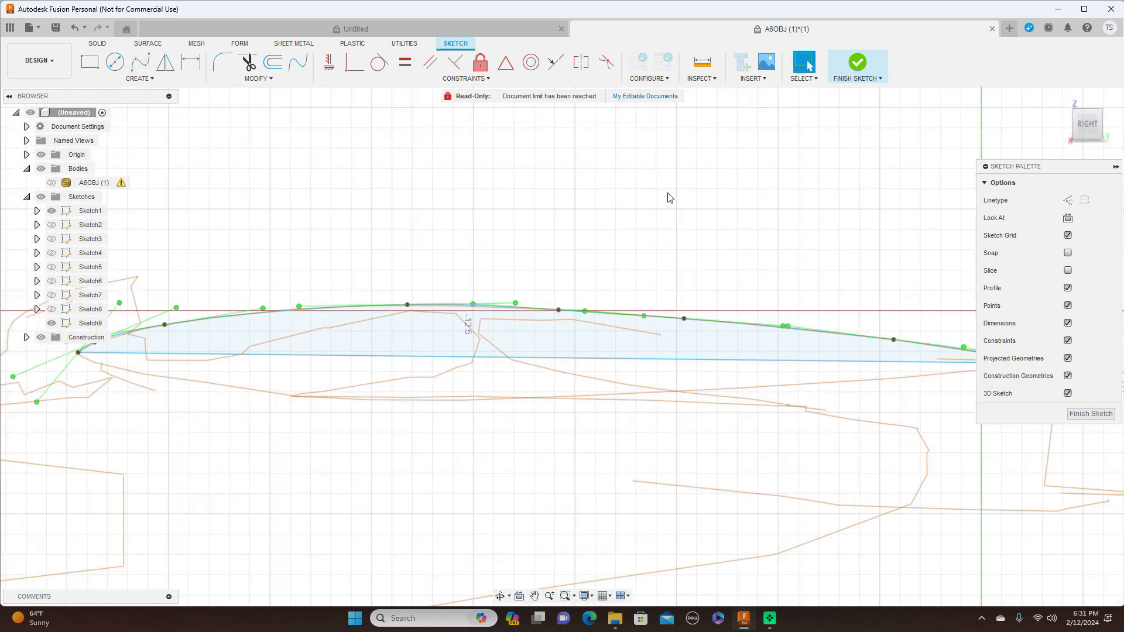
key("Escape")
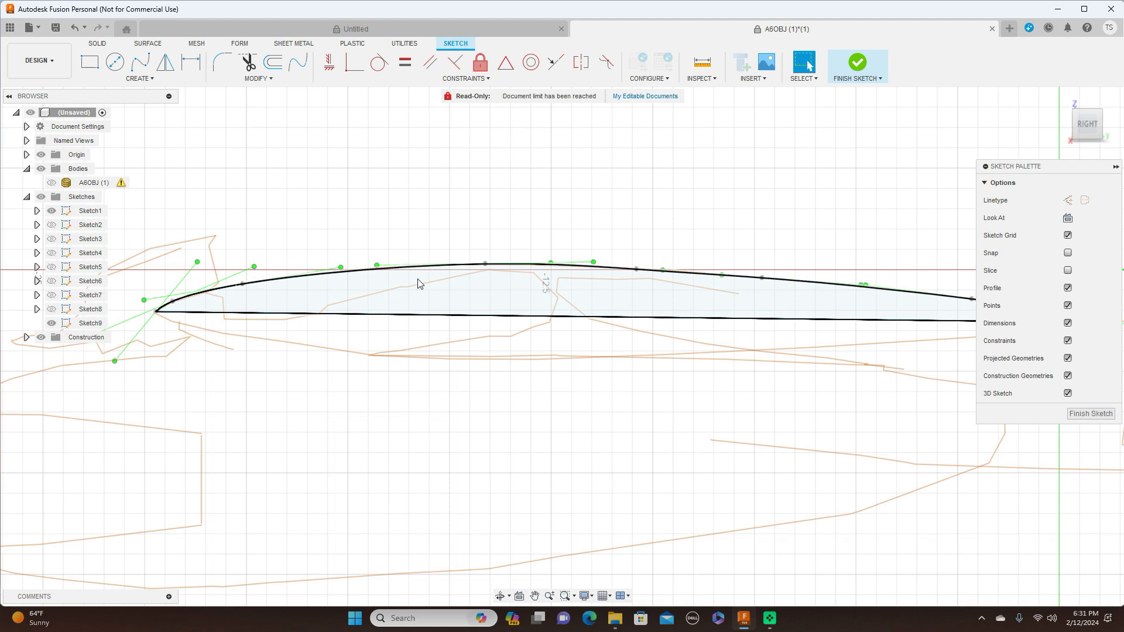
scroll(687, 439, "down", 2)
middle_click_drag(687, 439, 626, 343)
scroll(633, 350, "down", 1)
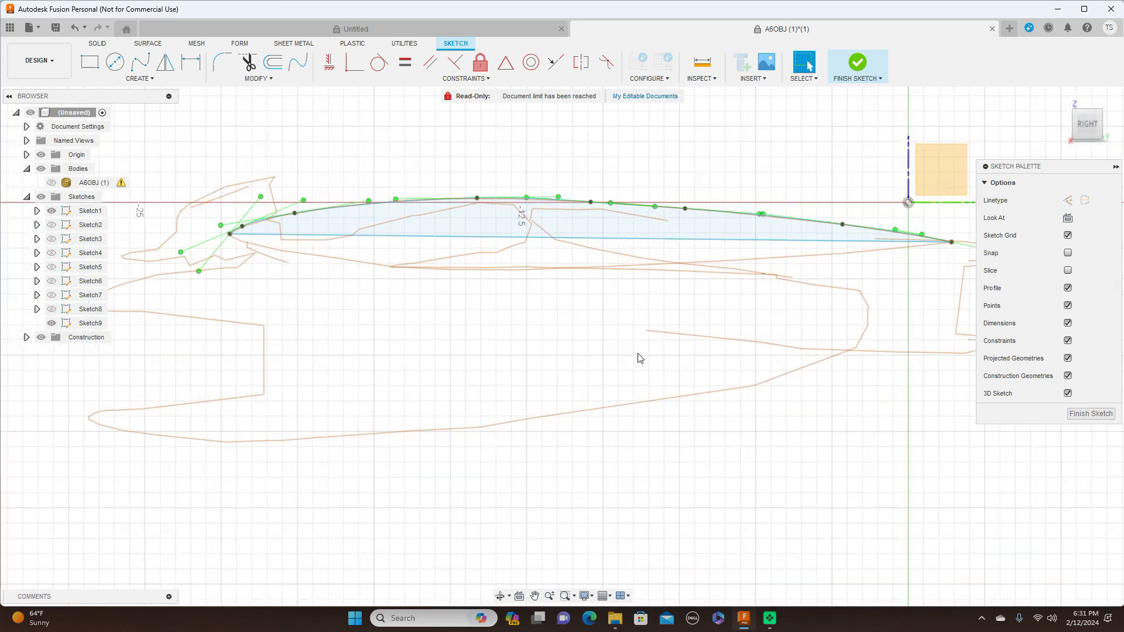
Trace the lower wing-root surface with a fit-point spline from the chord line's leading-edge end, along the underside, to its trailing-edge end
middle_click_drag(648, 352, 609, 367)
scroll(608, 367, "down", 1)
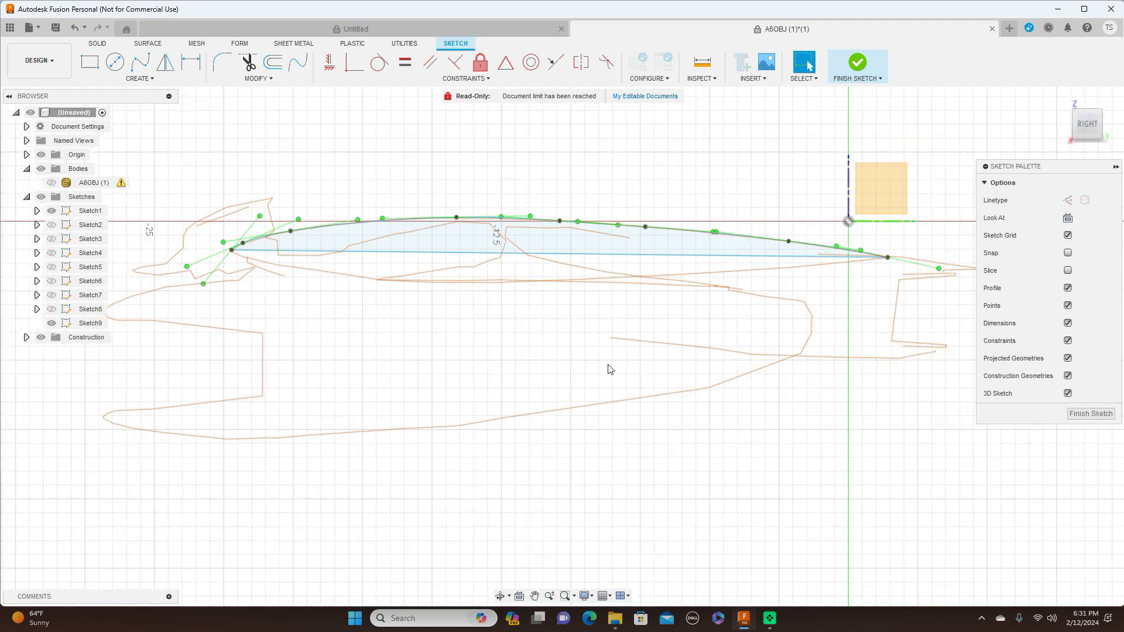
left_click(141, 62)
scroll(232, 252, "up", 3)
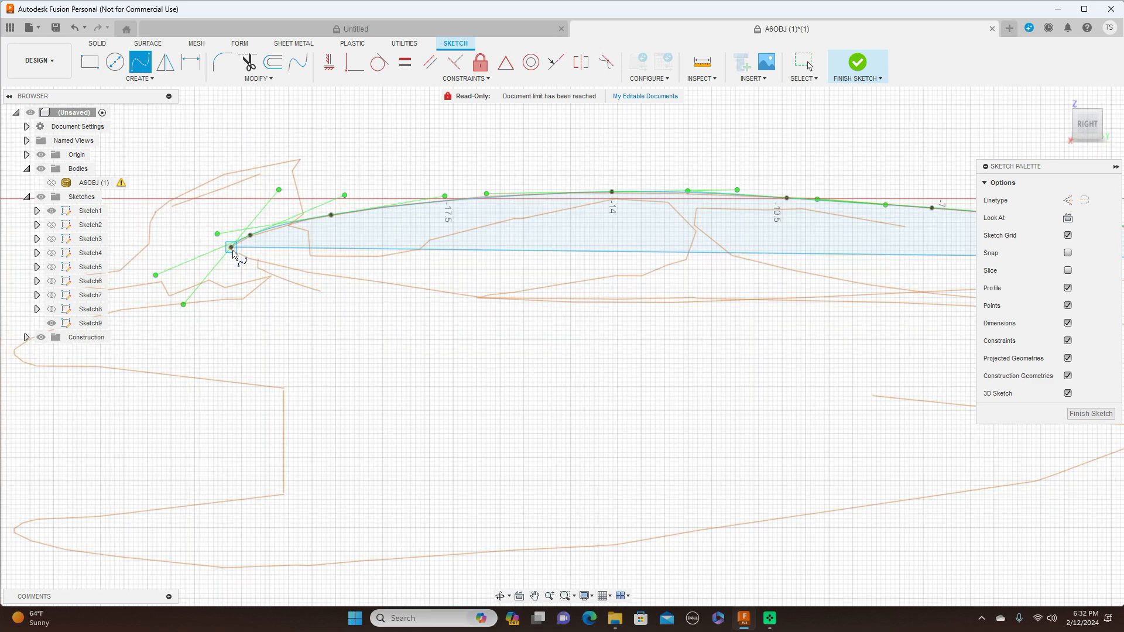
left_click(232, 248)
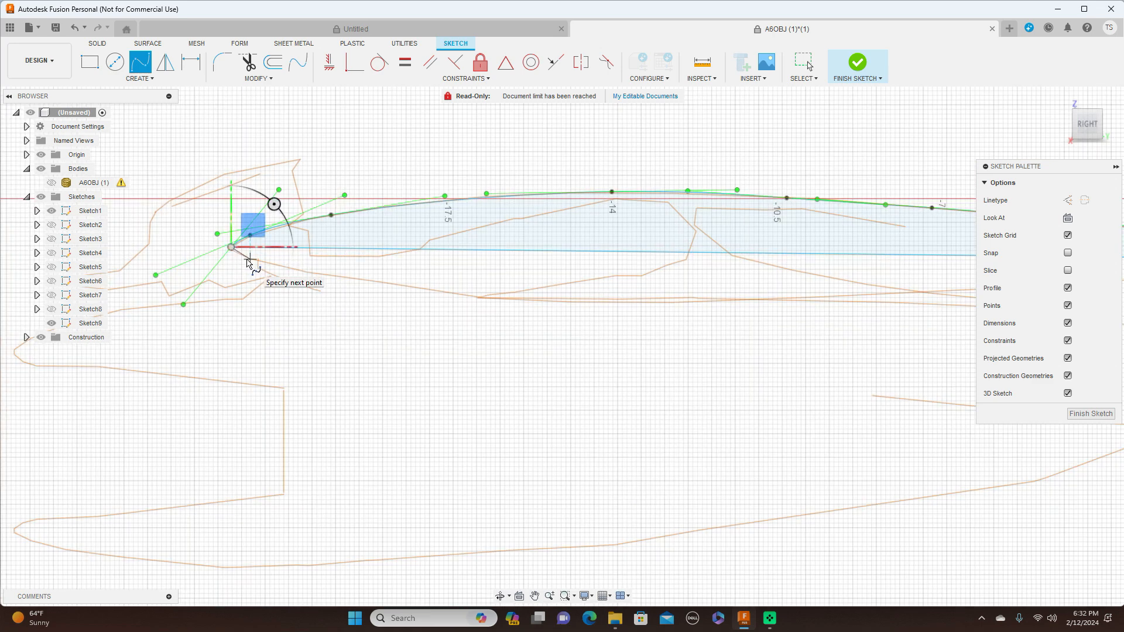
left_click(250, 259)
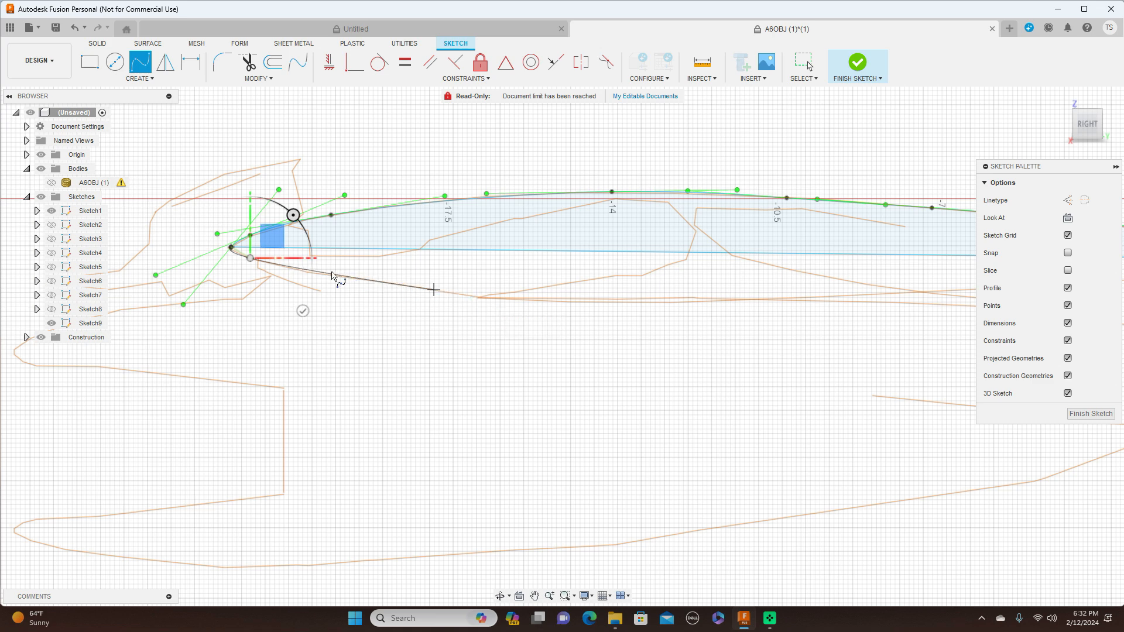
left_click(314, 274)
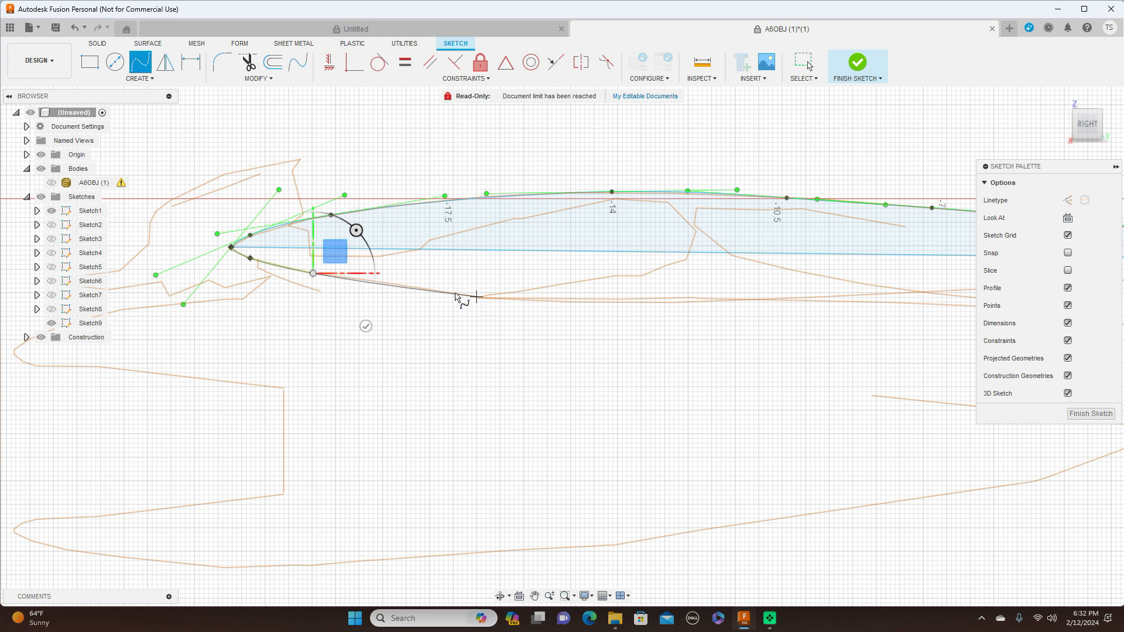
left_click(401, 287)
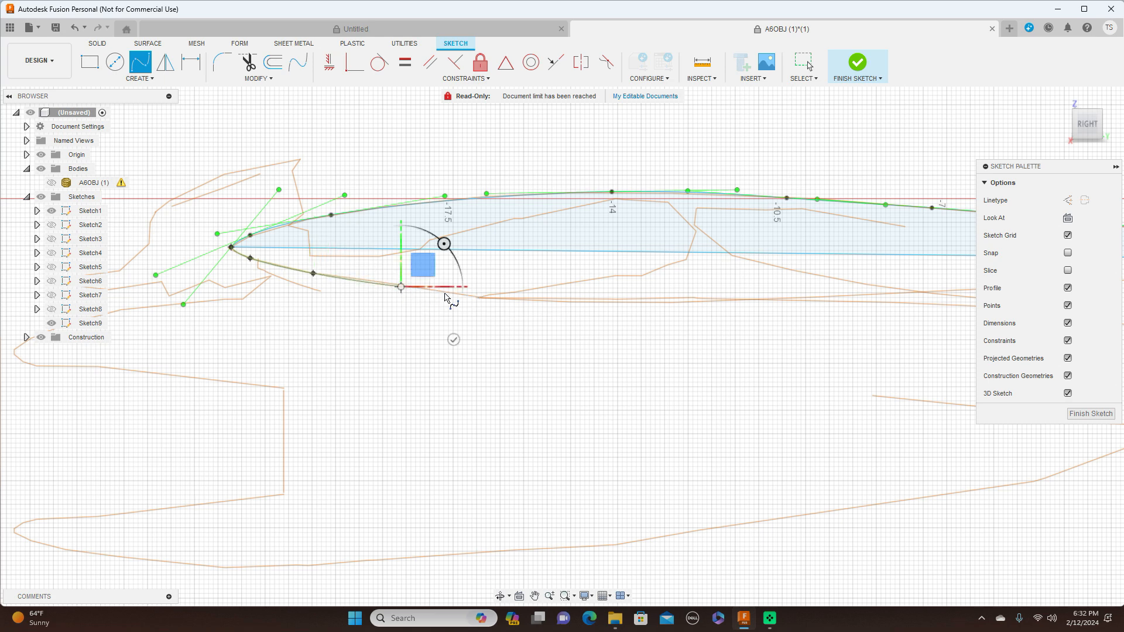
scroll(482, 303, "up", 2)
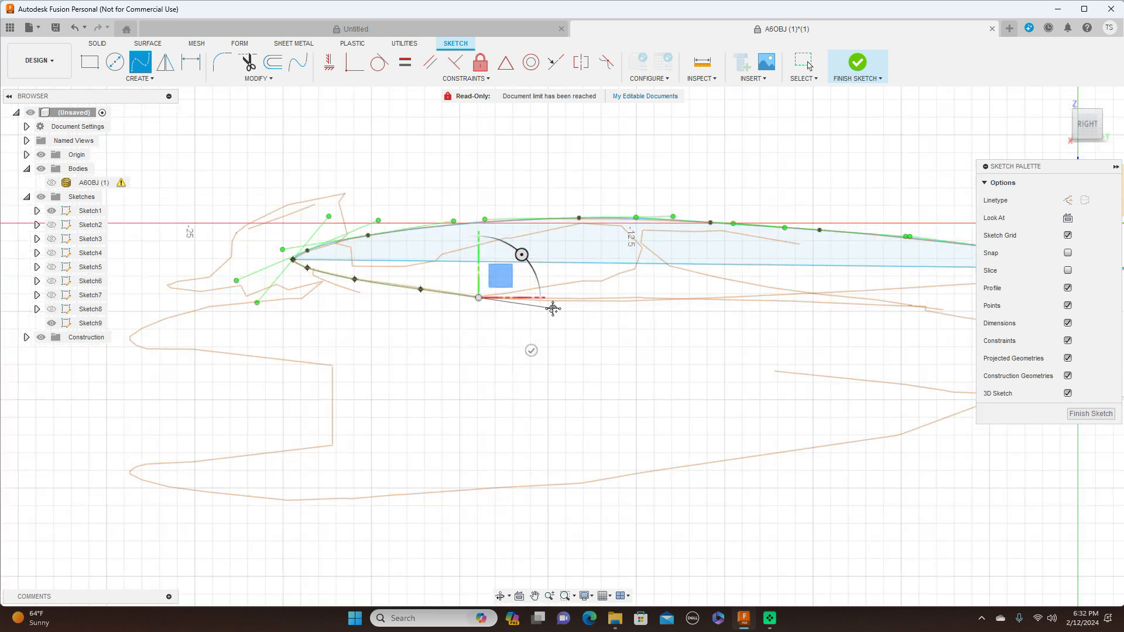
middle_click_drag(552, 304, 448, 321)
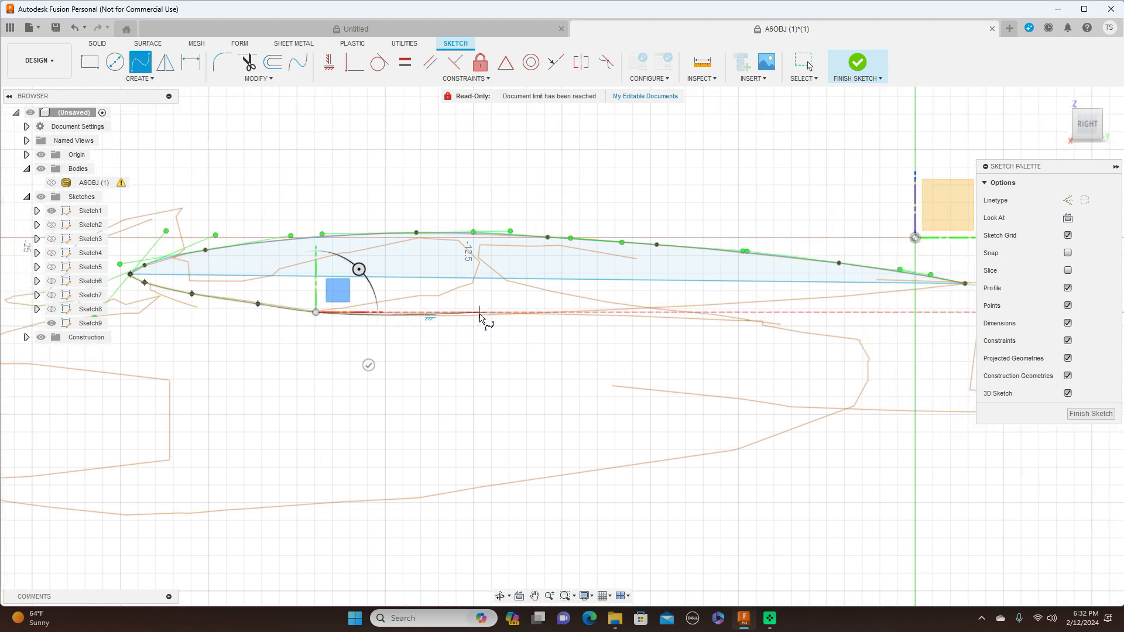
scroll(484, 320, "up", 4)
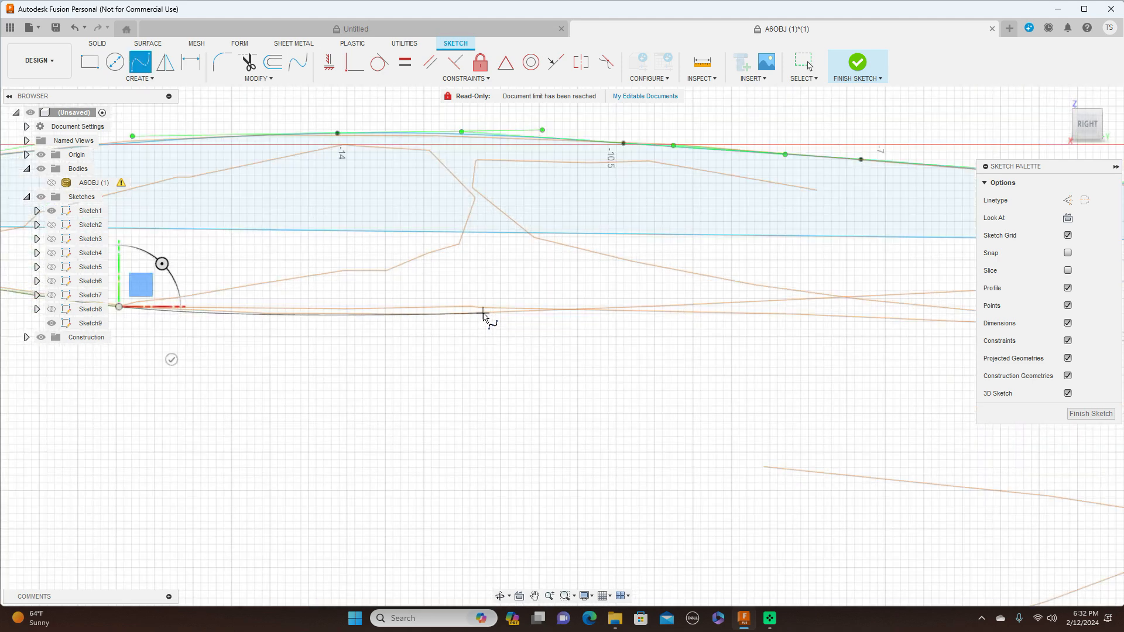
left_click(483, 313)
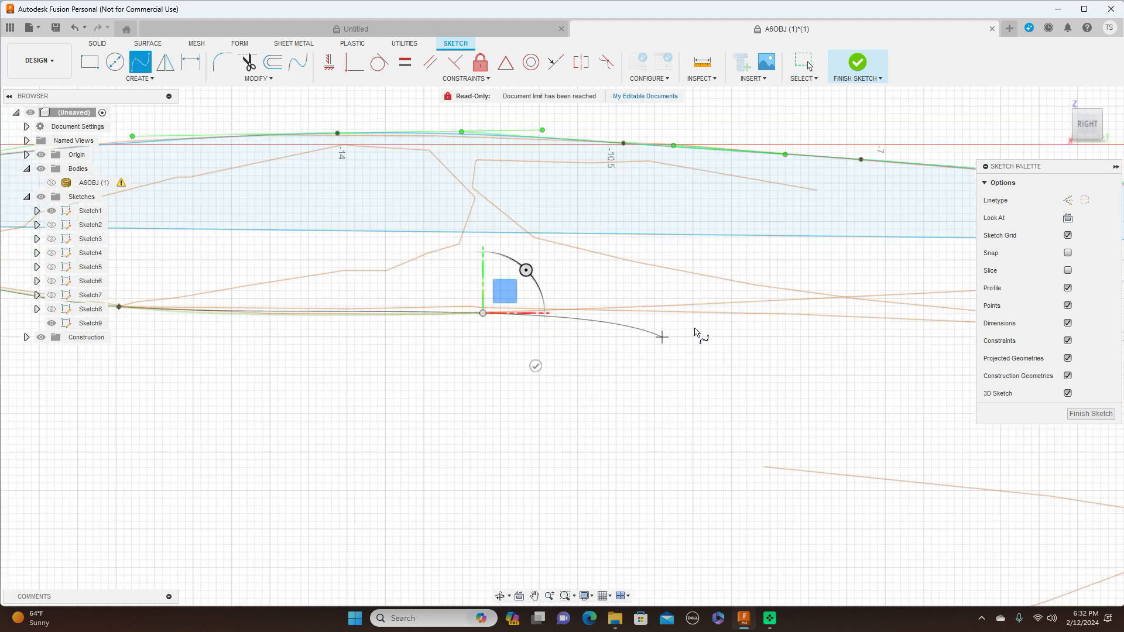
left_click(727, 304)
scroll(728, 305, "down", 1)
middle_click_drag(694, 307, 417, 289)
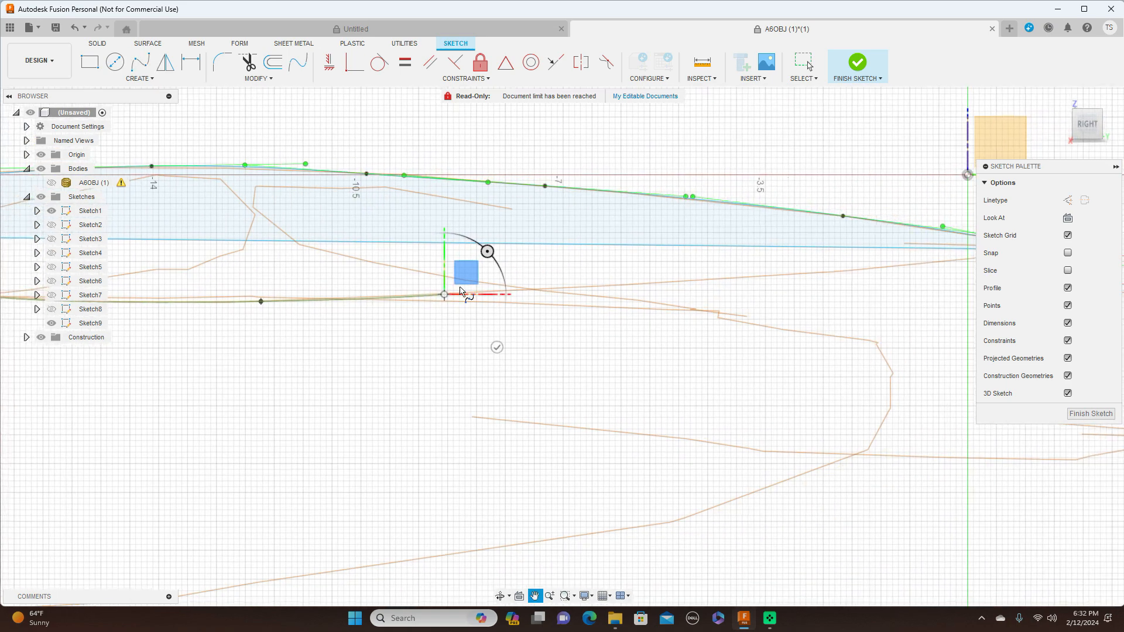
left_click(711, 283)
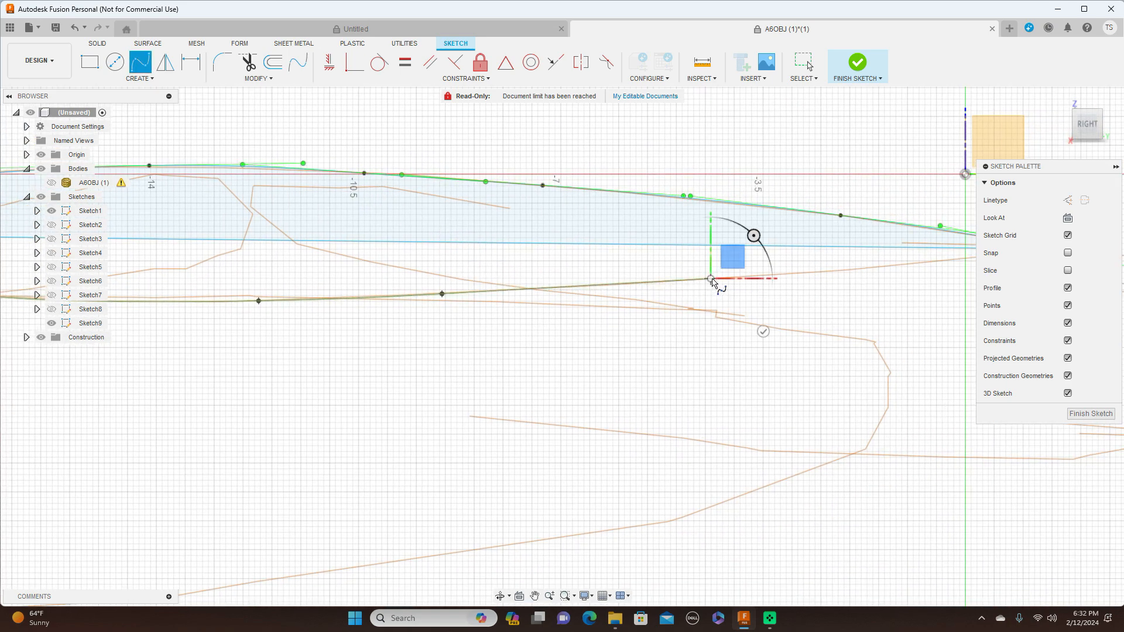
scroll(711, 282, "down", 2)
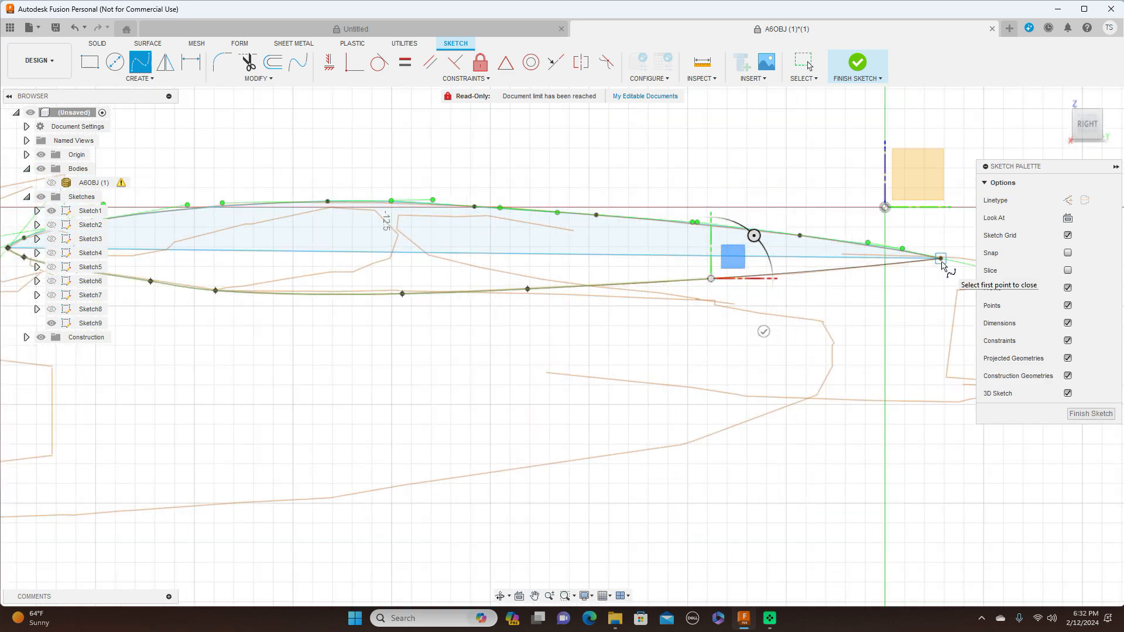
left_click(941, 259)
right_click(942, 264)
left_click(987, 262)
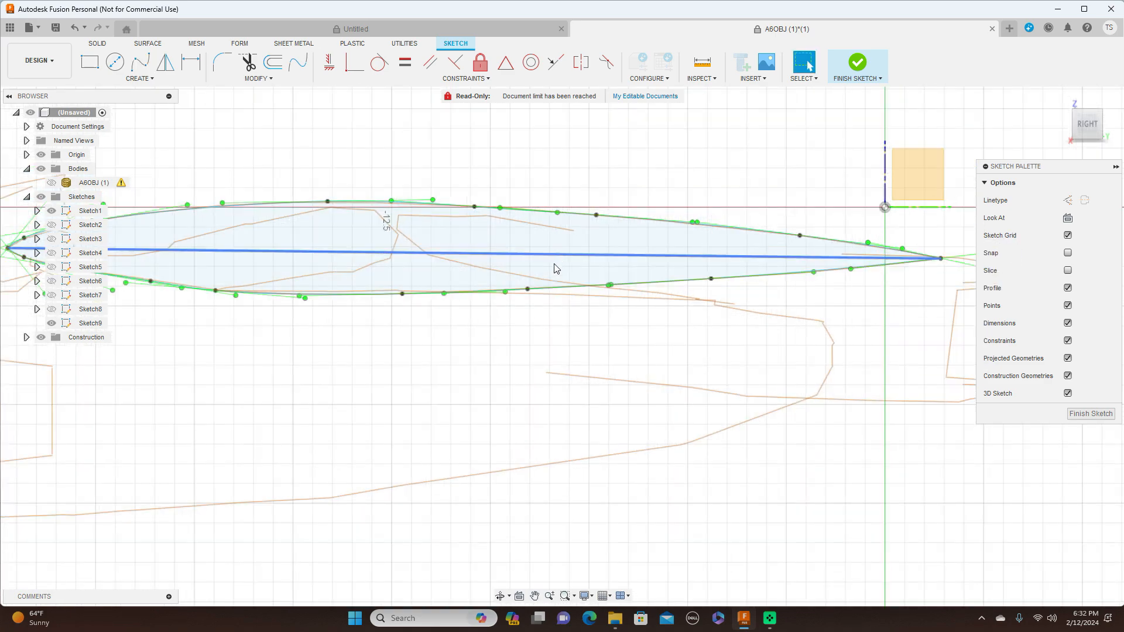
Finish the wing-root sketch and hide Sketch1 to inspect the traced airfoil on its own
scroll(752, 440, "down", 2)
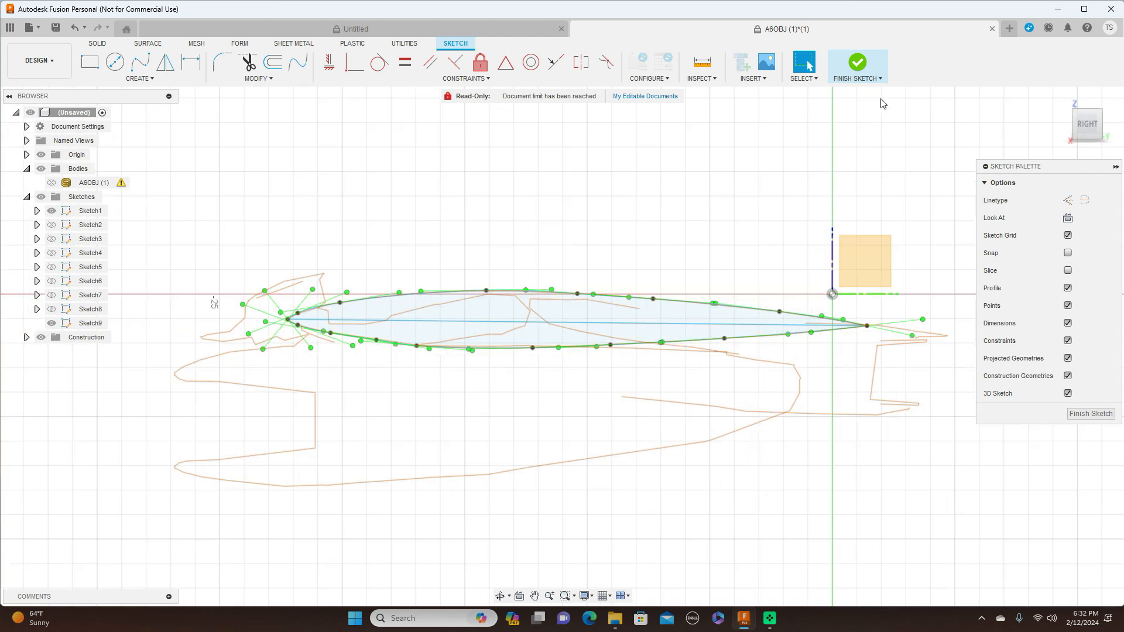
left_click(1087, 413)
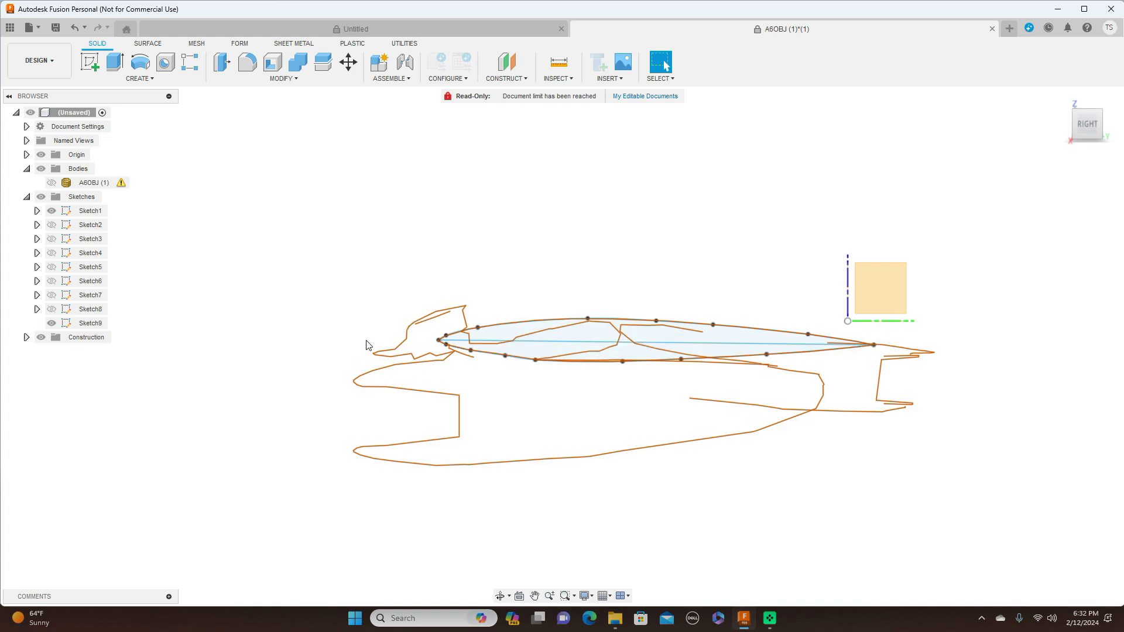
left_click(52, 212)
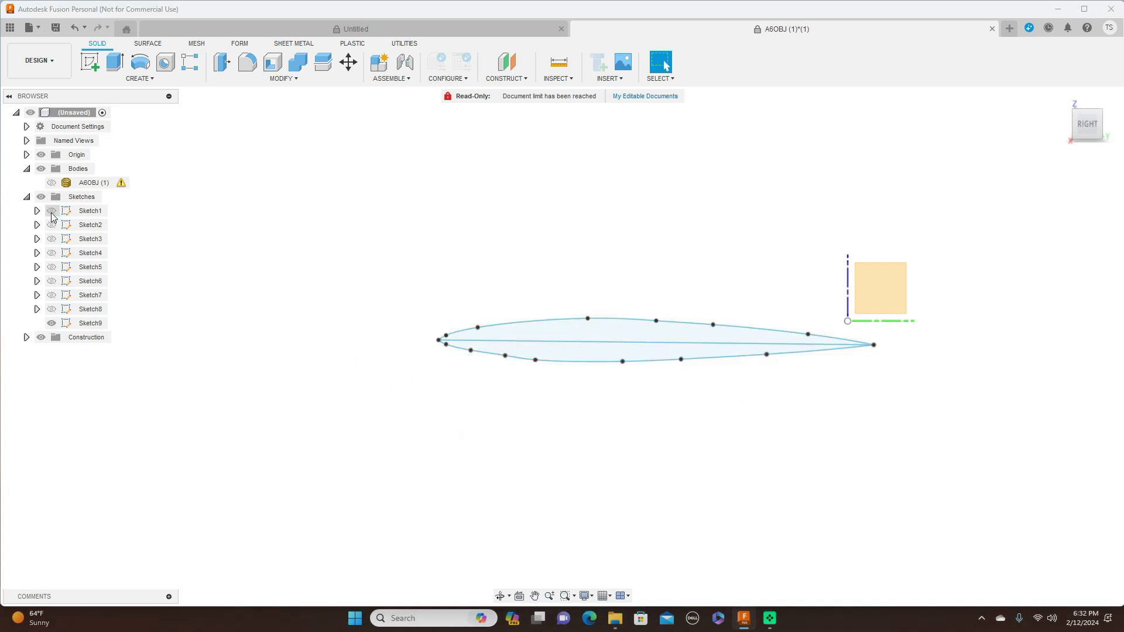
mouse_move(1081, 126)
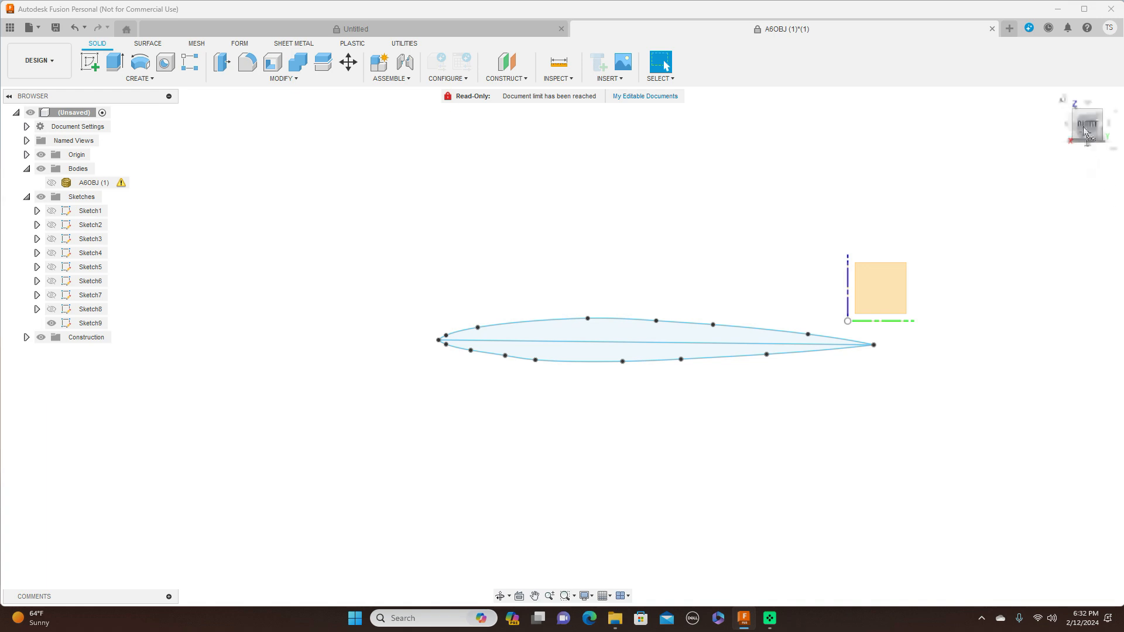
middle_click_drag(562, 347, 626, 352, "shift")
left_click_drag(1083, 138, 1080, 129)
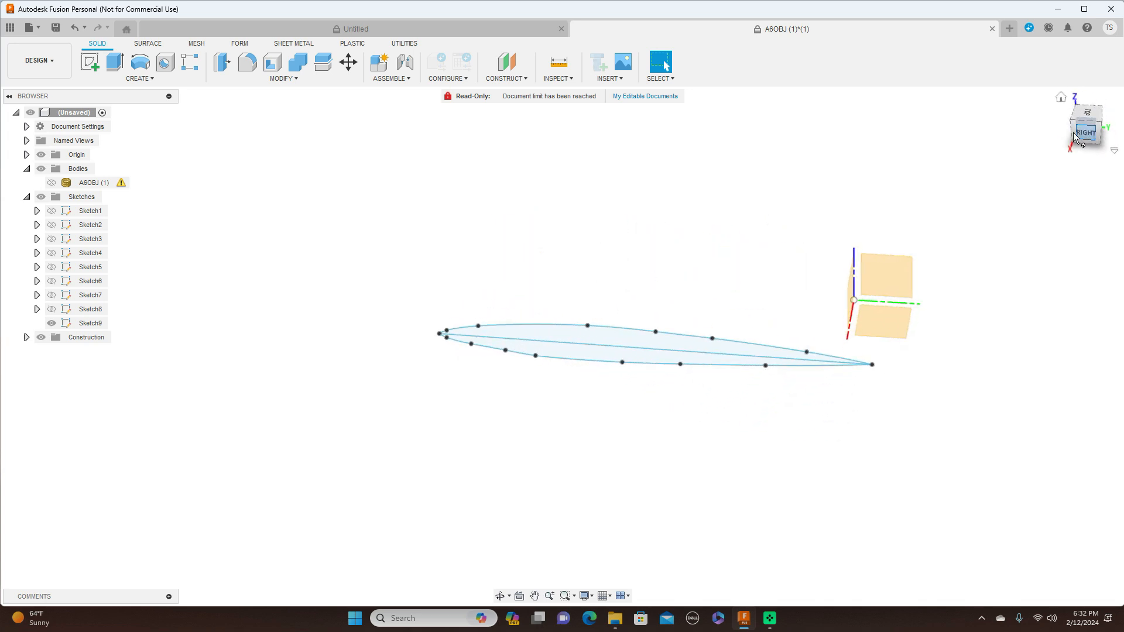
left_click(1075, 136)
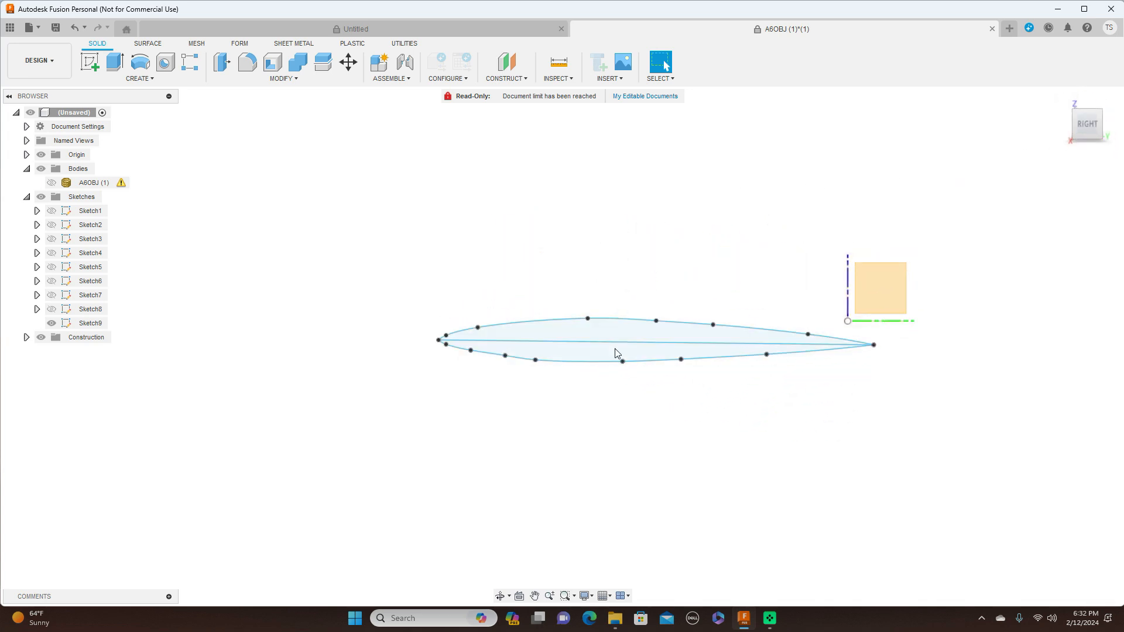
Show only the Sketch2 wing section, hiding Sketch1 and Sketch9, and look at it squarely from the right side
left_click(58, 325)
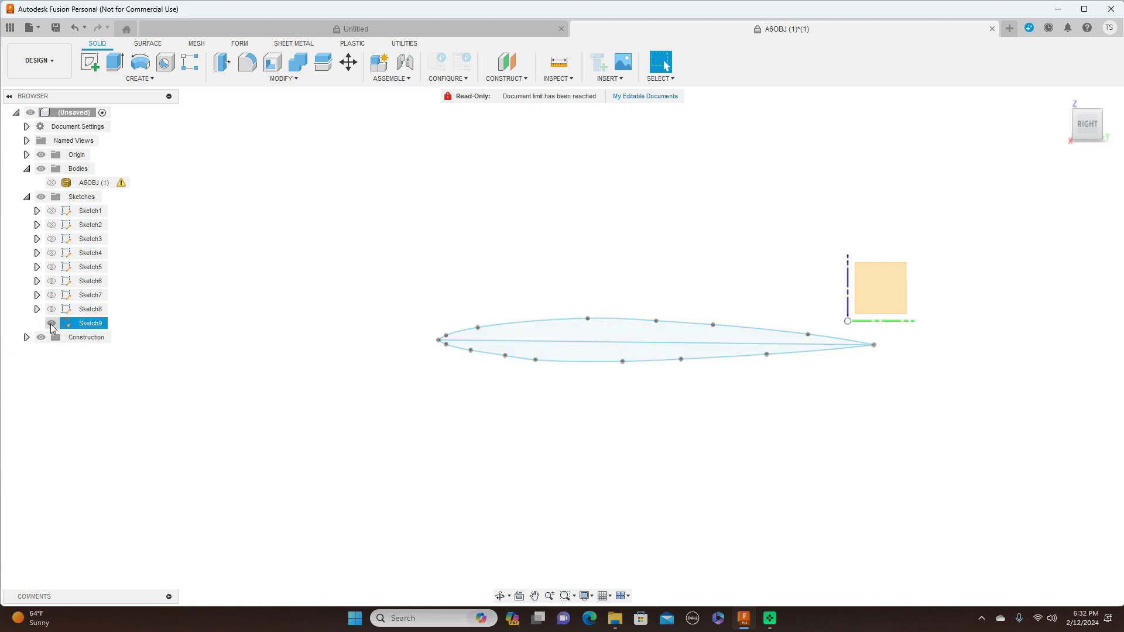
left_click(51, 212)
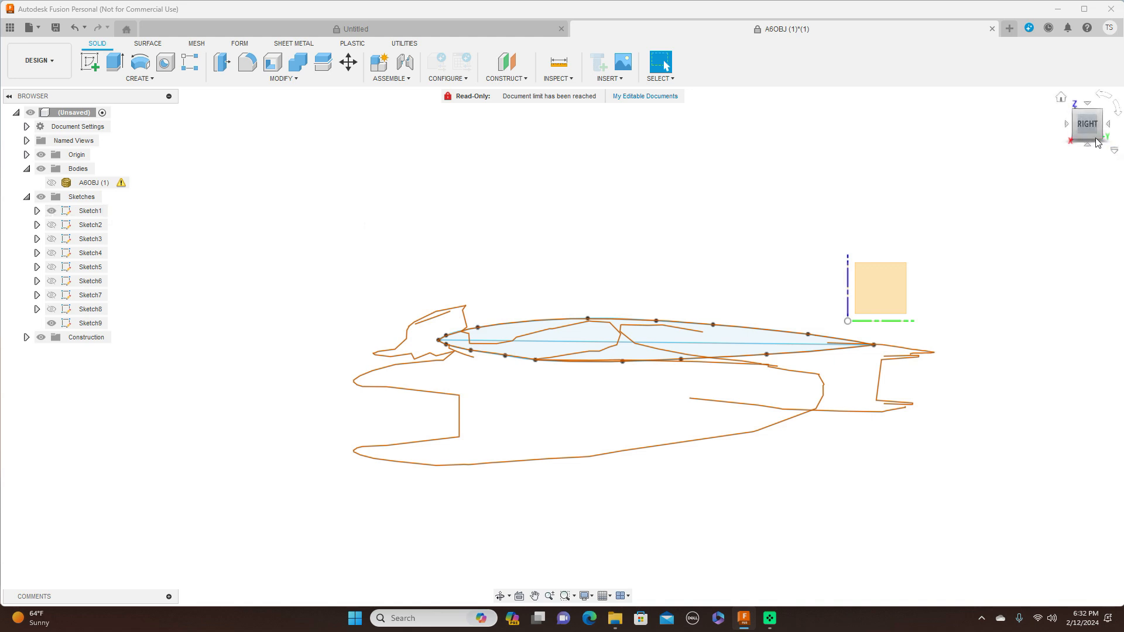
left_click_drag(1085, 120, 1001, 177)
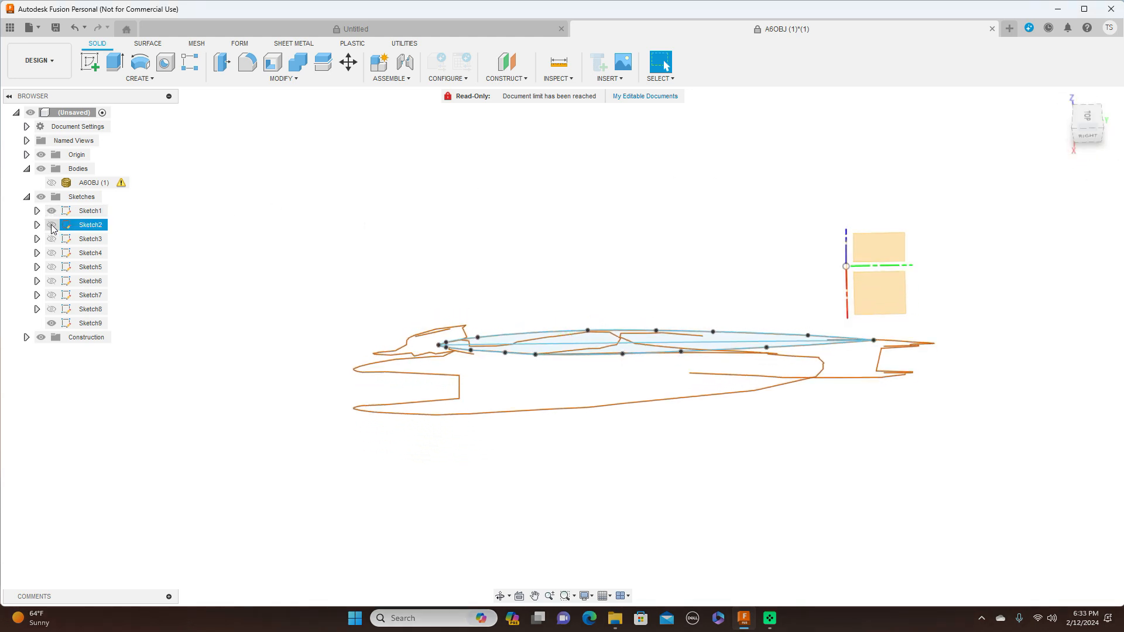
left_click(51, 225)
left_click(51, 211)
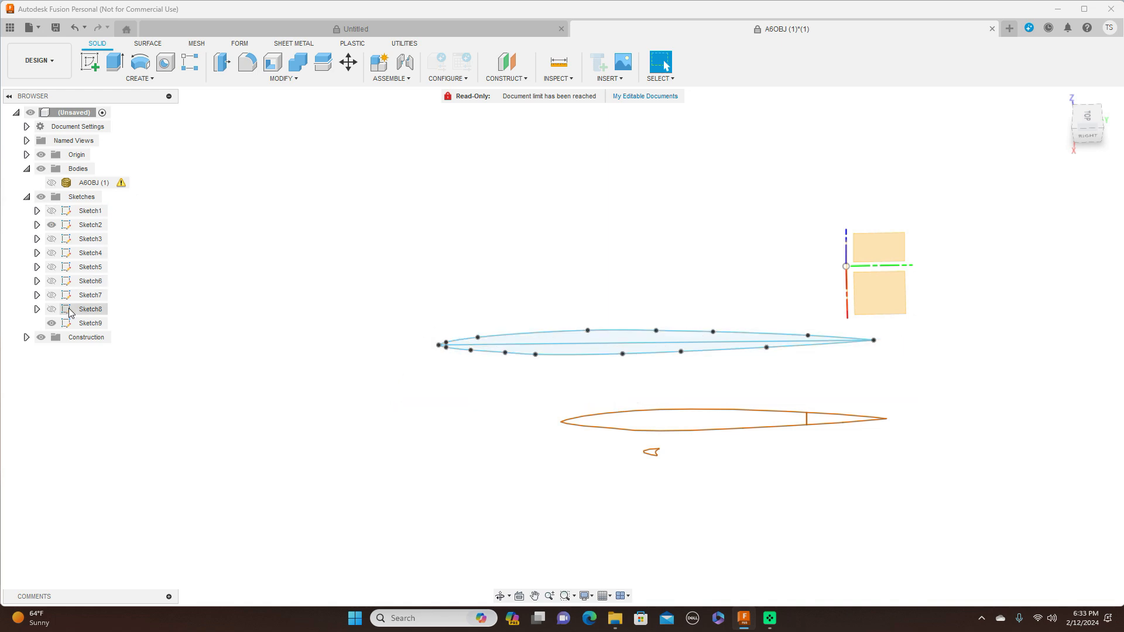
left_click(51, 323)
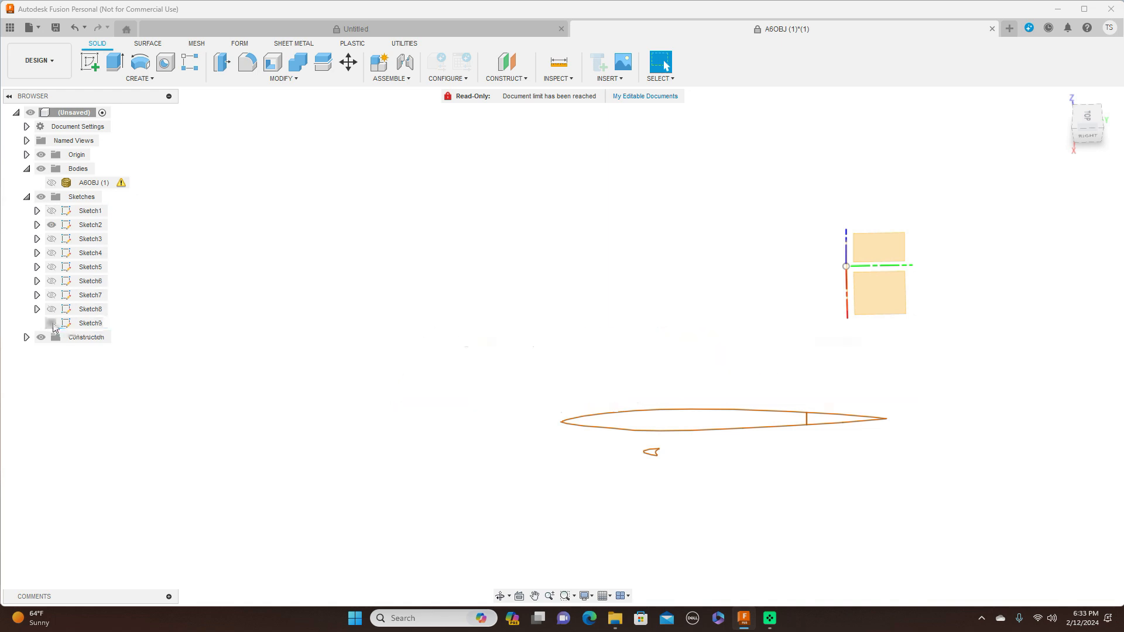
left_click(1087, 138)
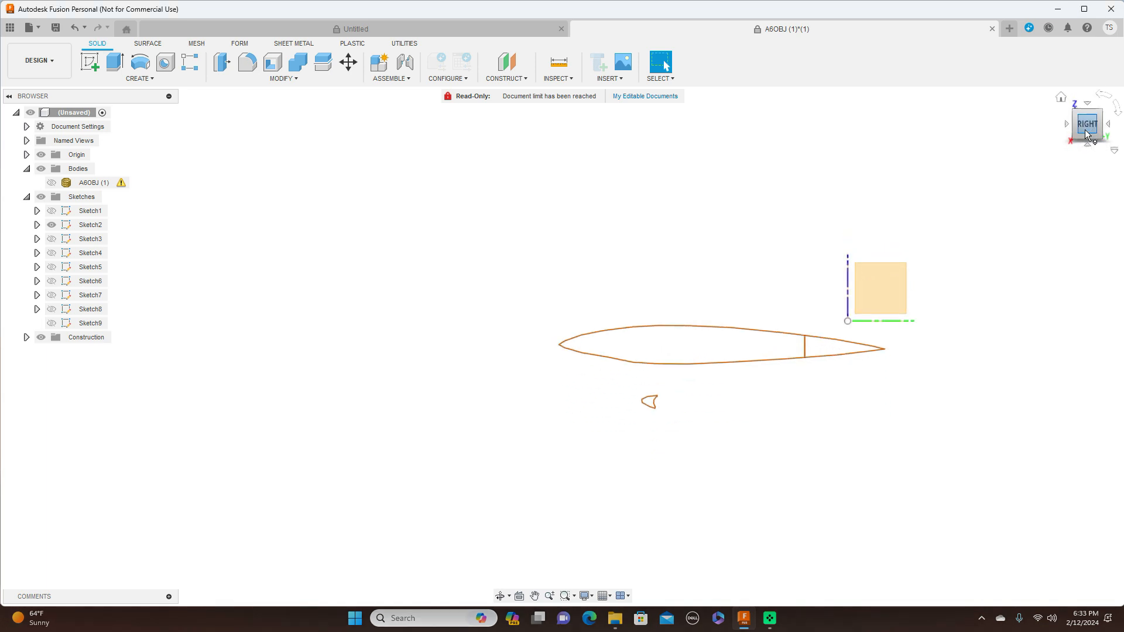
scroll(900, 229, "up", 3)
middle_click_drag(976, 220, 889, 189)
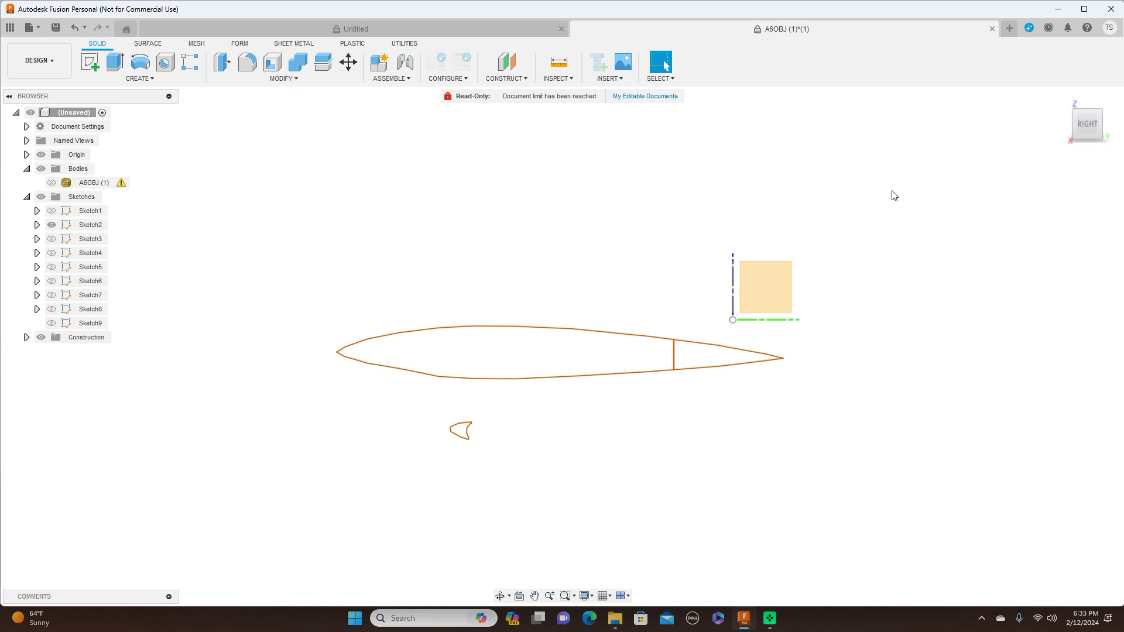
scroll(895, 204, "up", 2)
mouse_move(863, 240)
middle_mouse_down()
mouse_move(941, 168)
mouse_move(977, 164)
middle_mouse_up()
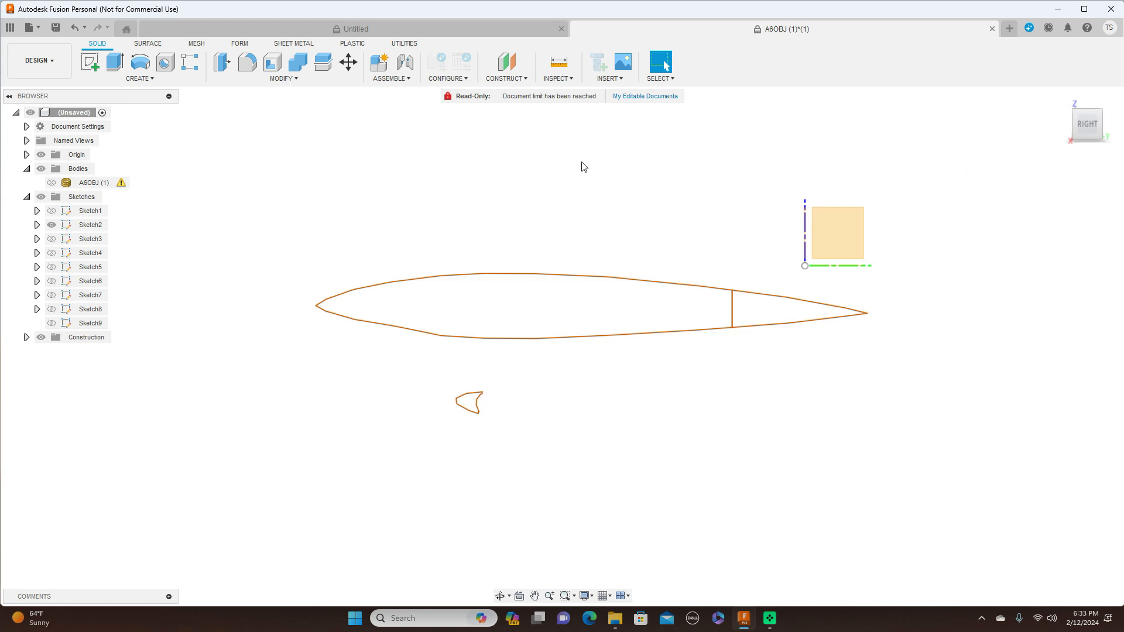
Create a construction plane offset 9 mm from the YZ plane, in line with the Sketch2 wing section
left_click(528, 81)
left_click(522, 92)
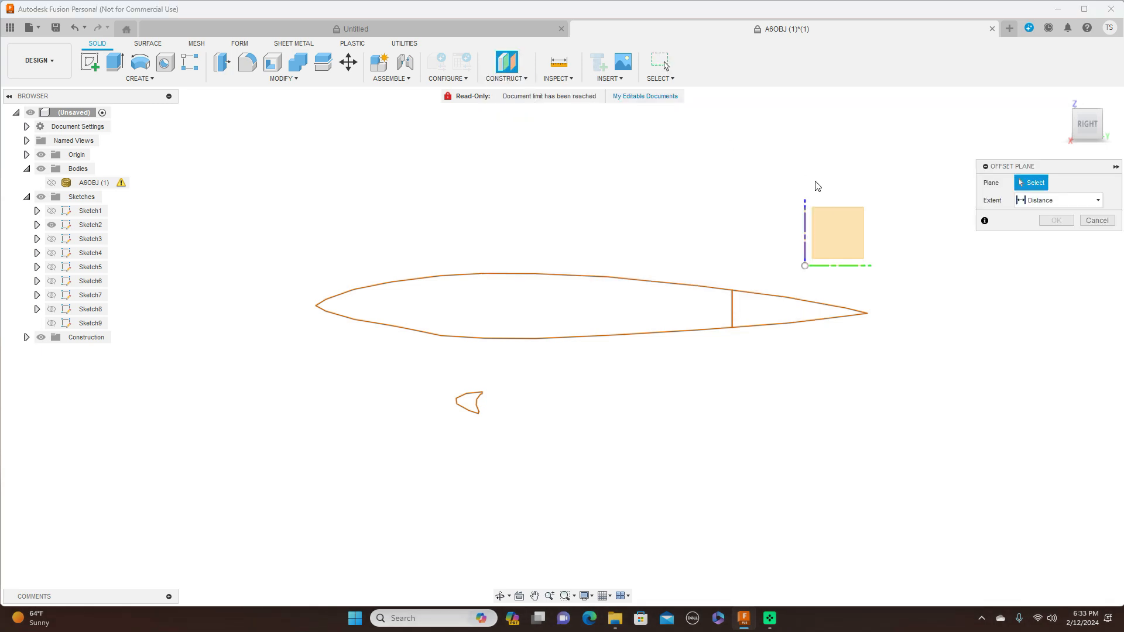
left_click(843, 240)
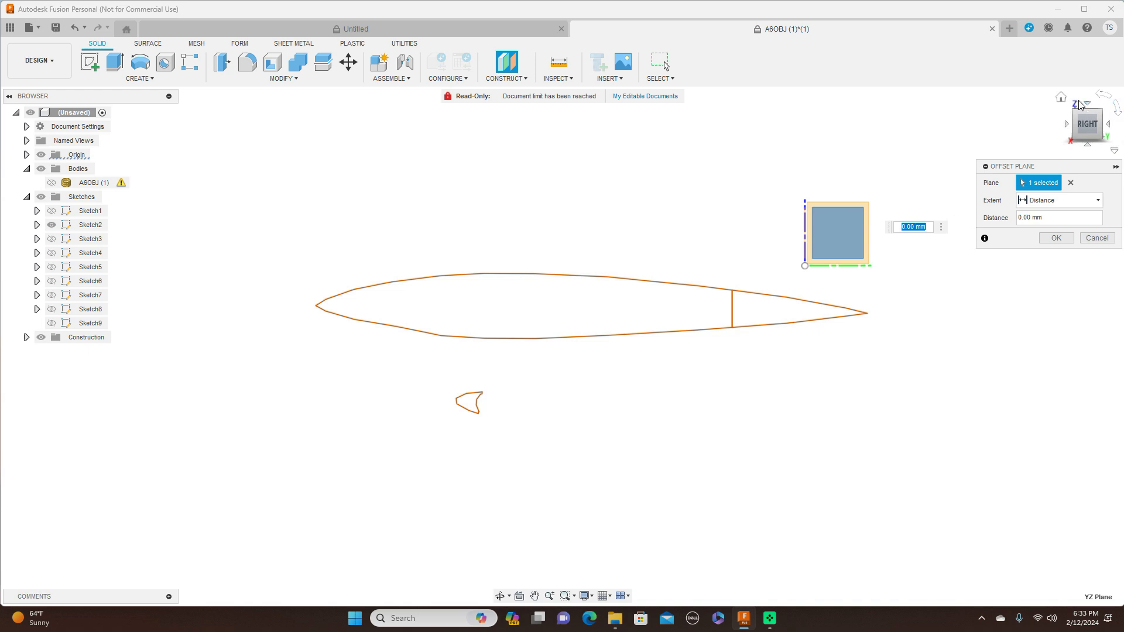
left_click(1086, 104)
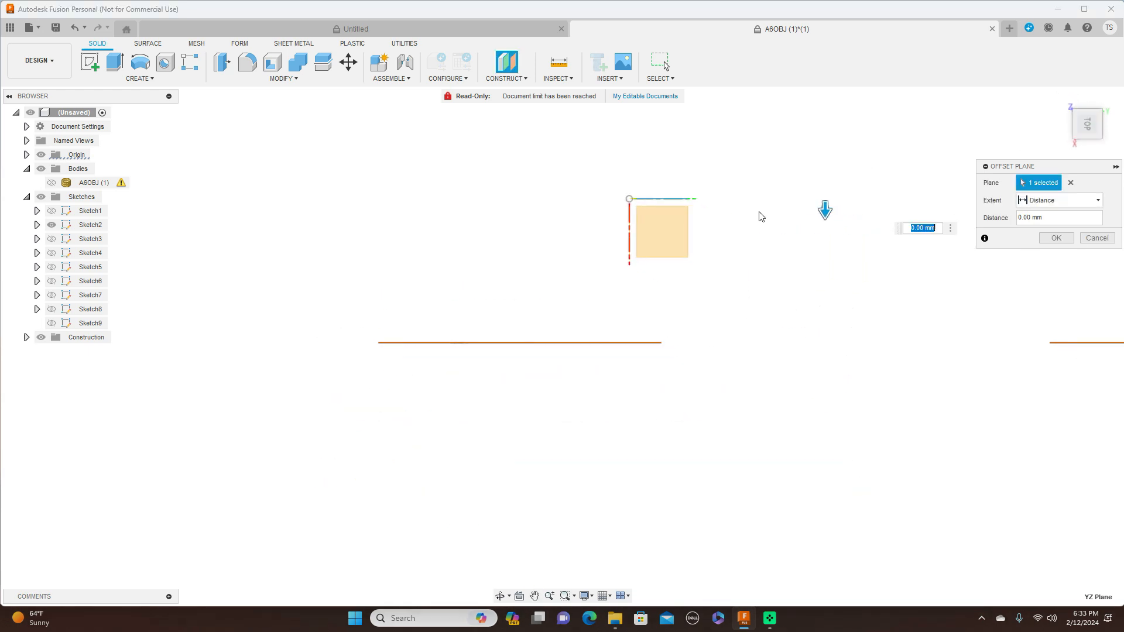
left_click_drag(825, 207, 807, 353)
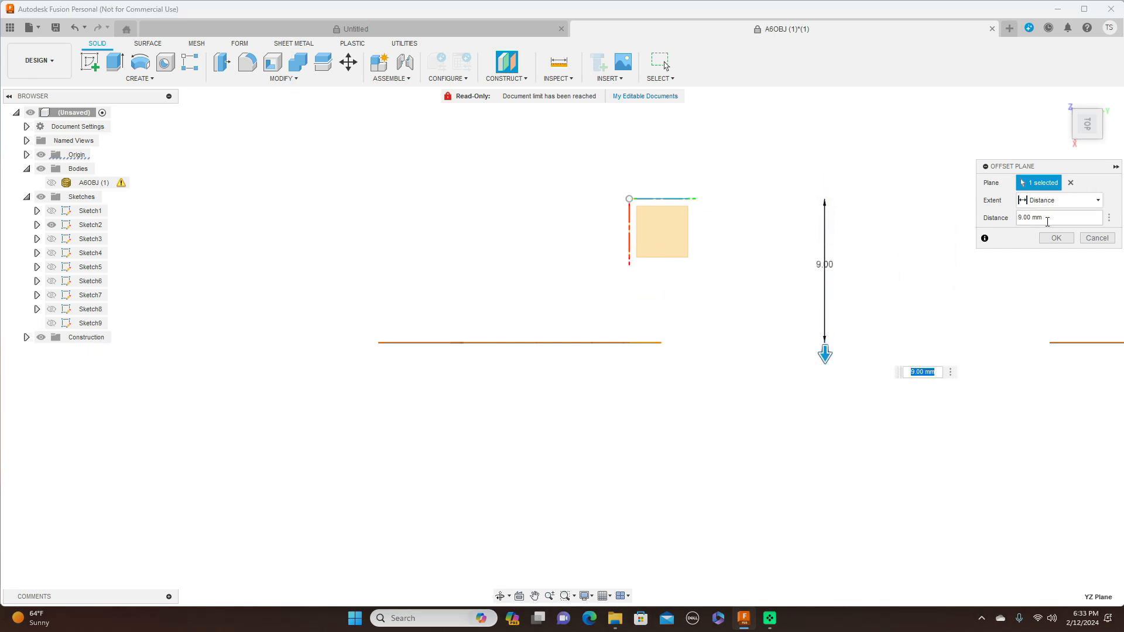
left_click(1056, 238)
Start a new sketch on the 9 mm offset plane at the Sketch2 wing section
middle_click_drag(1084, 143, 663, 320, "shift")
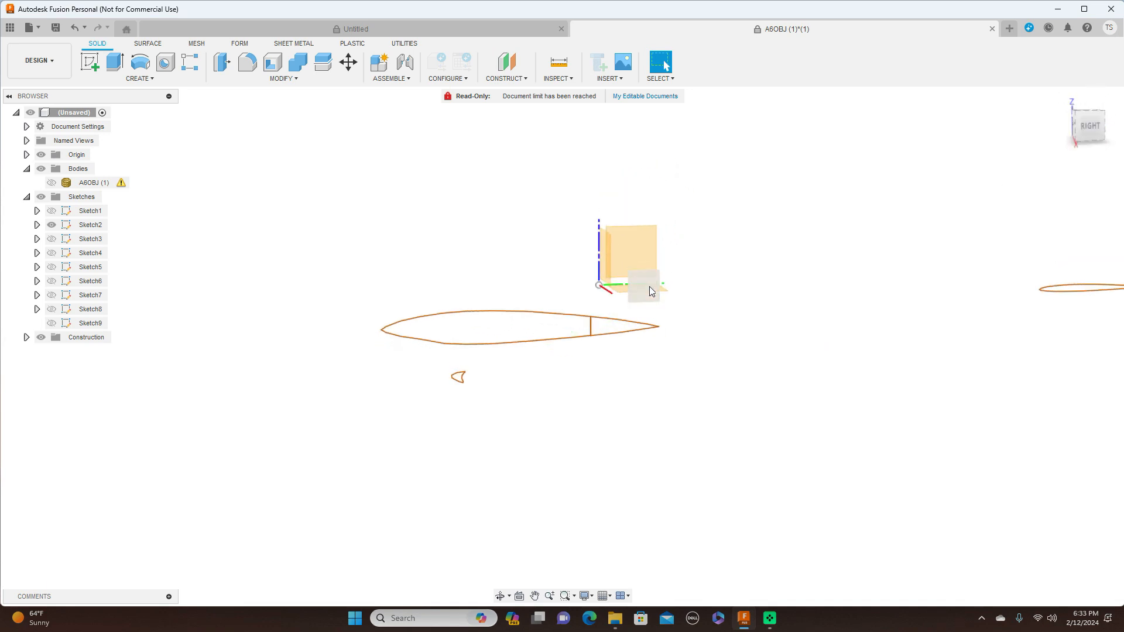
left_click(91, 61)
scroll(685, 318, "up", 3)
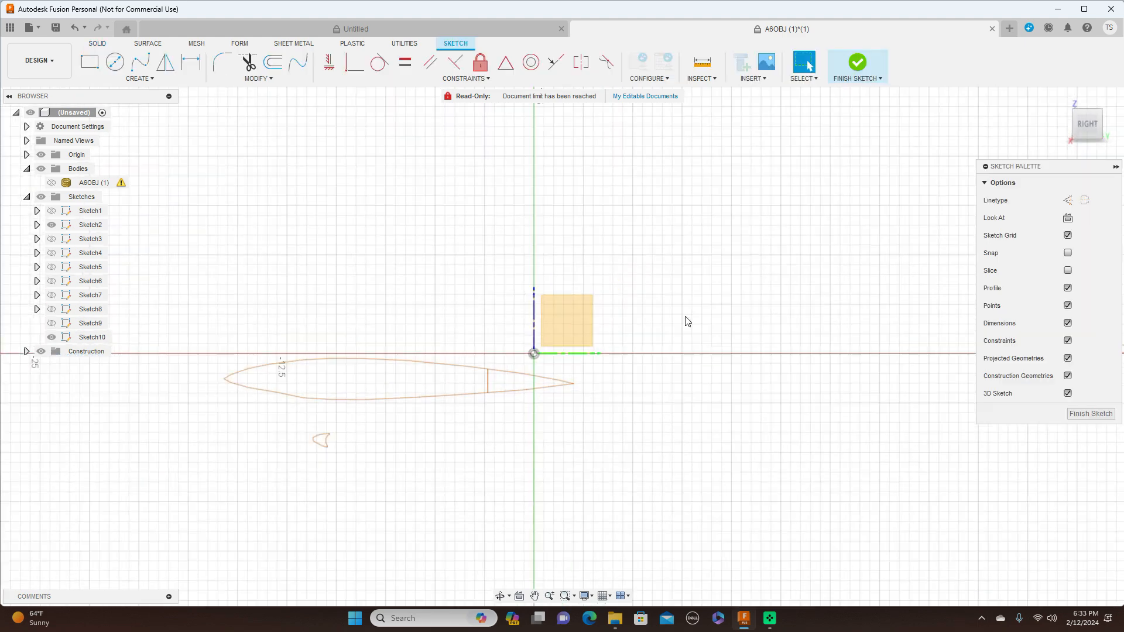
middle_click_drag(615, 299, 736, 283)
scroll(729, 412, "up", 2)
scroll(729, 412, "up", 1)
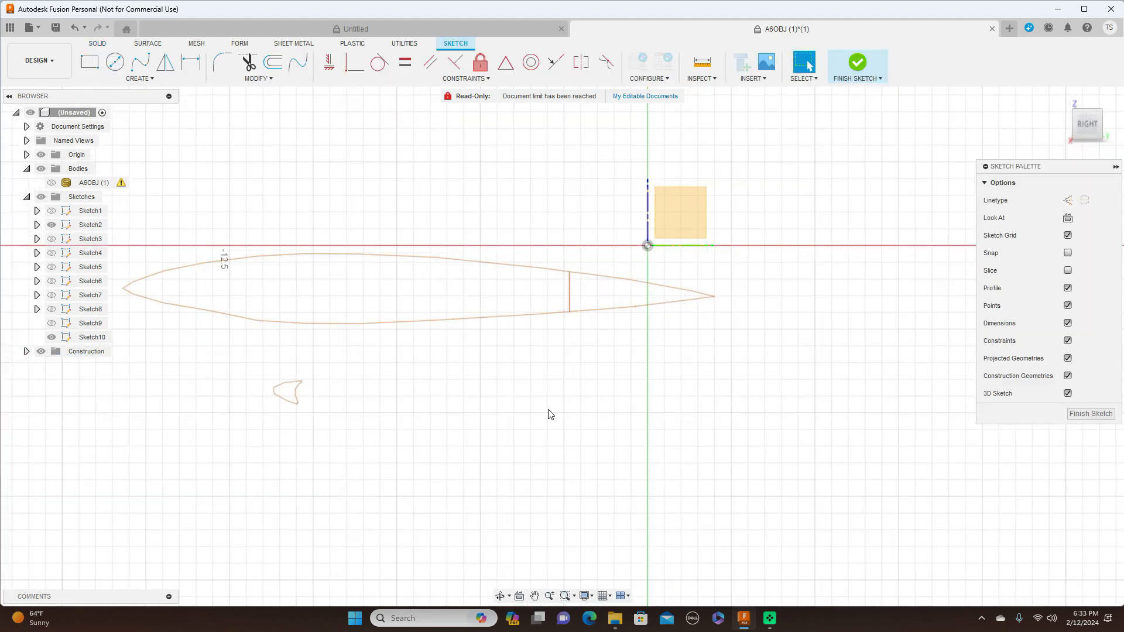
Trace the upper surface of the Sketch2 wing section with a fit point spline from the leading edge to the trailing edge
middle_click_drag(550, 414, 658, 410)
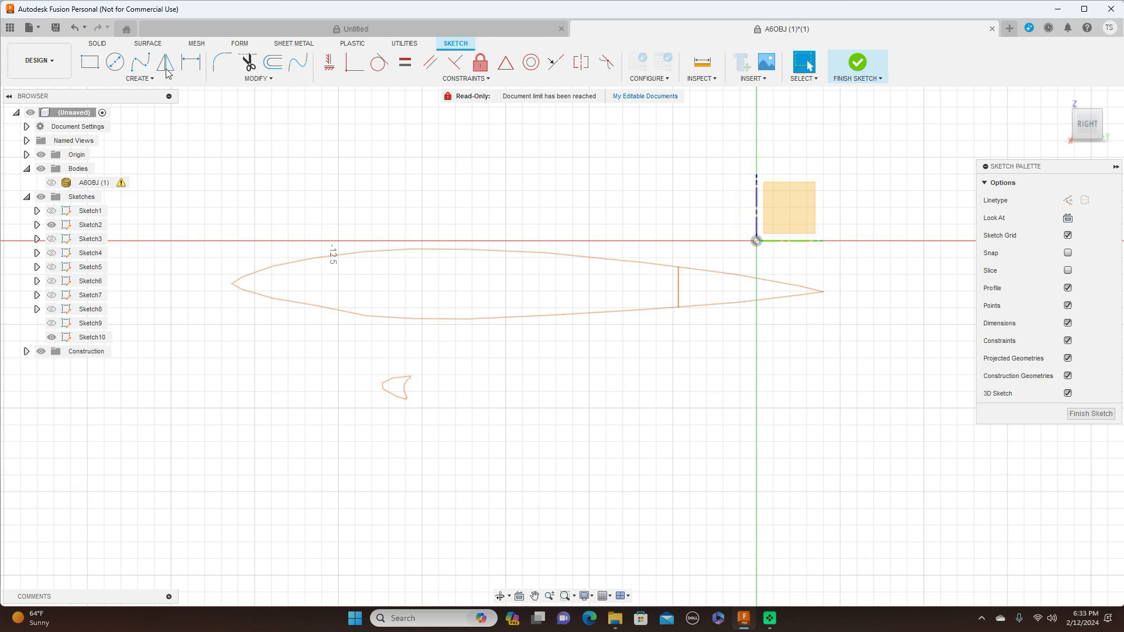
left_click(147, 66)
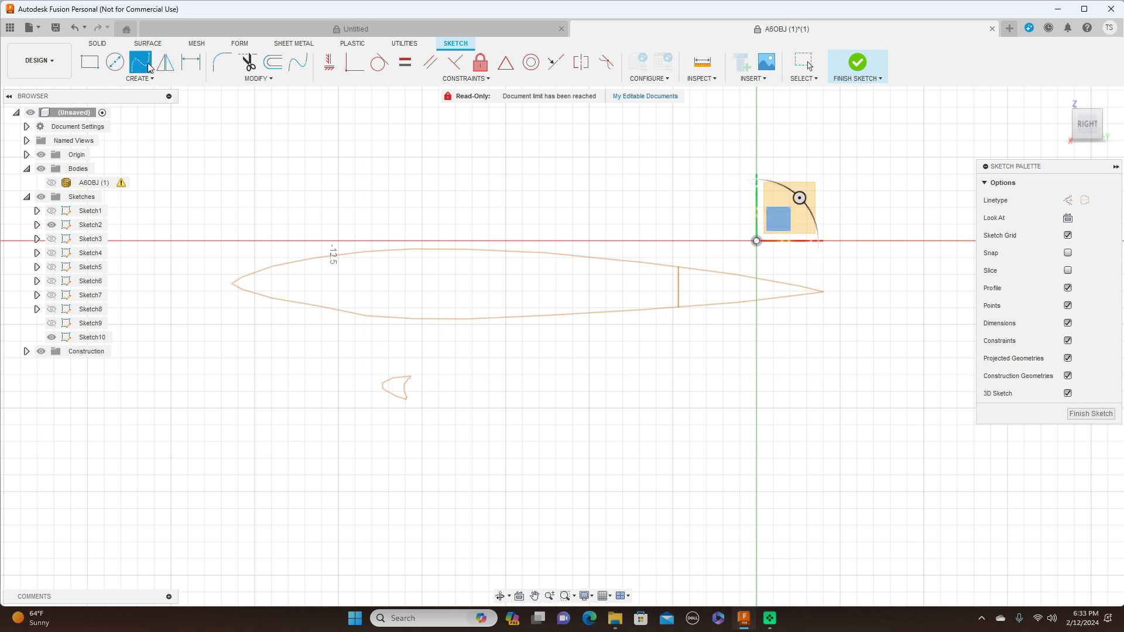
left_click(232, 284)
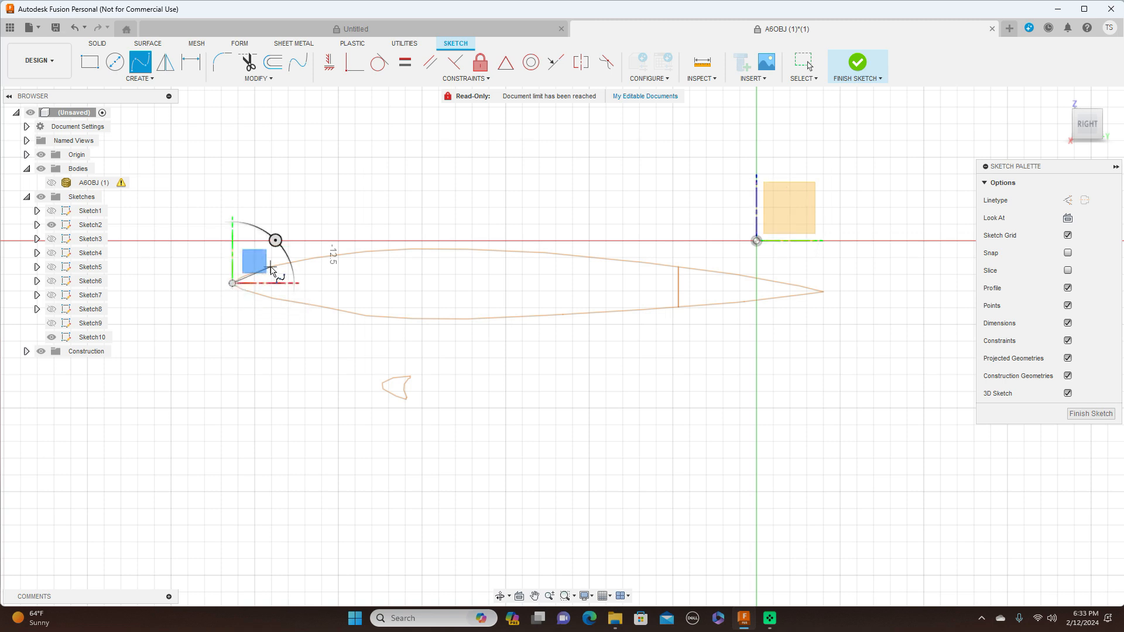
left_click(271, 267)
left_click(341, 255)
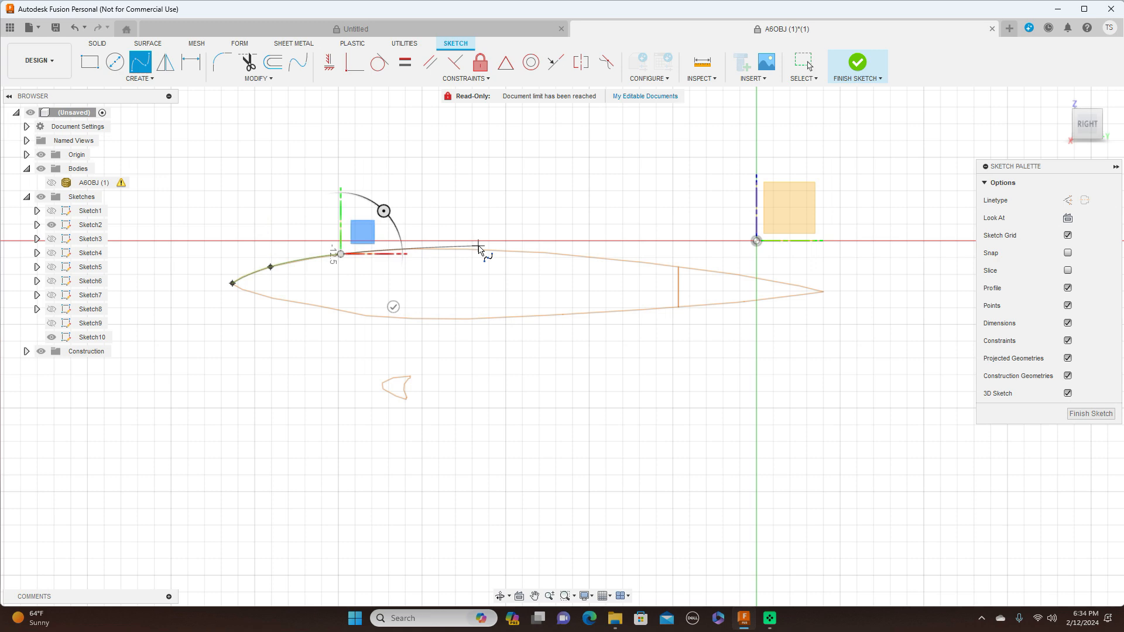
scroll(478, 253, "up", 3)
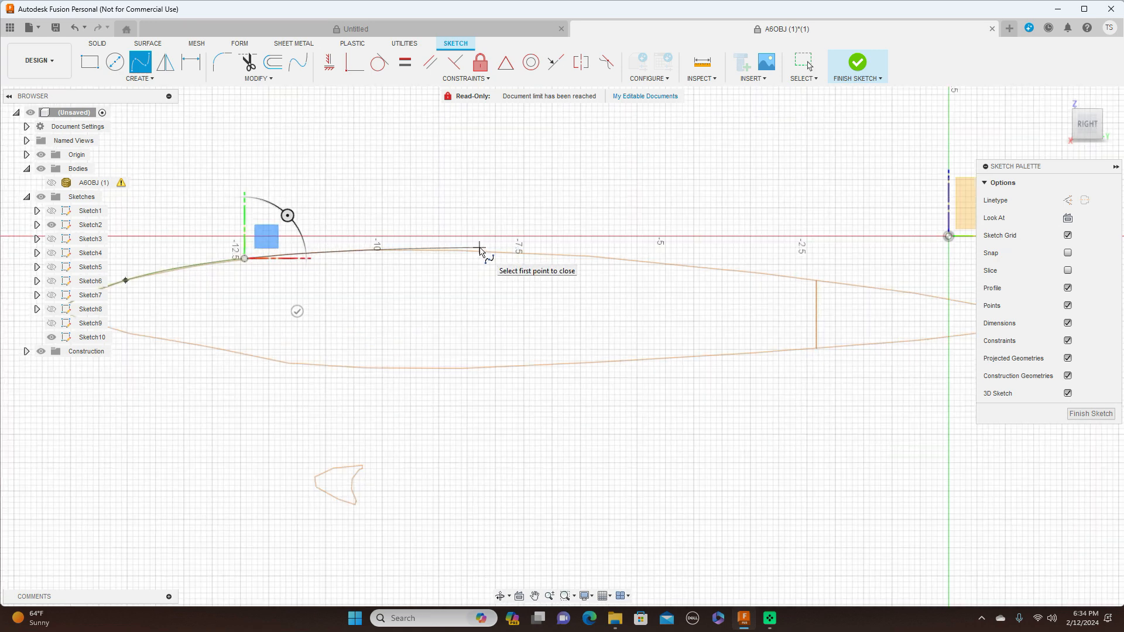
left_click(479, 251)
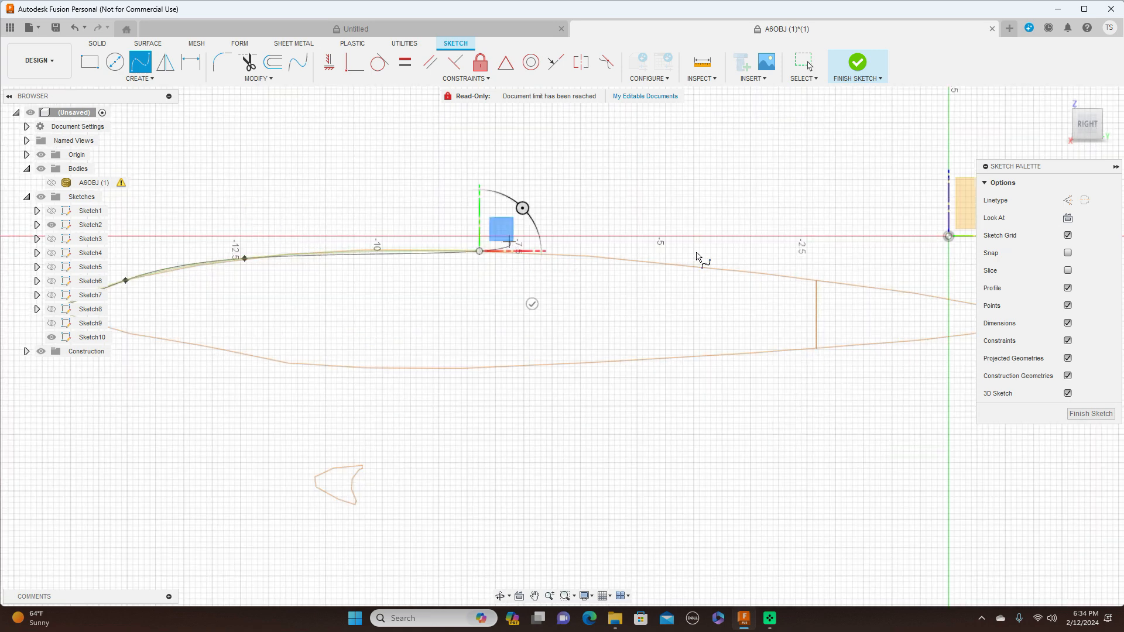
left_click(727, 271)
scroll(728, 271, "down", 2)
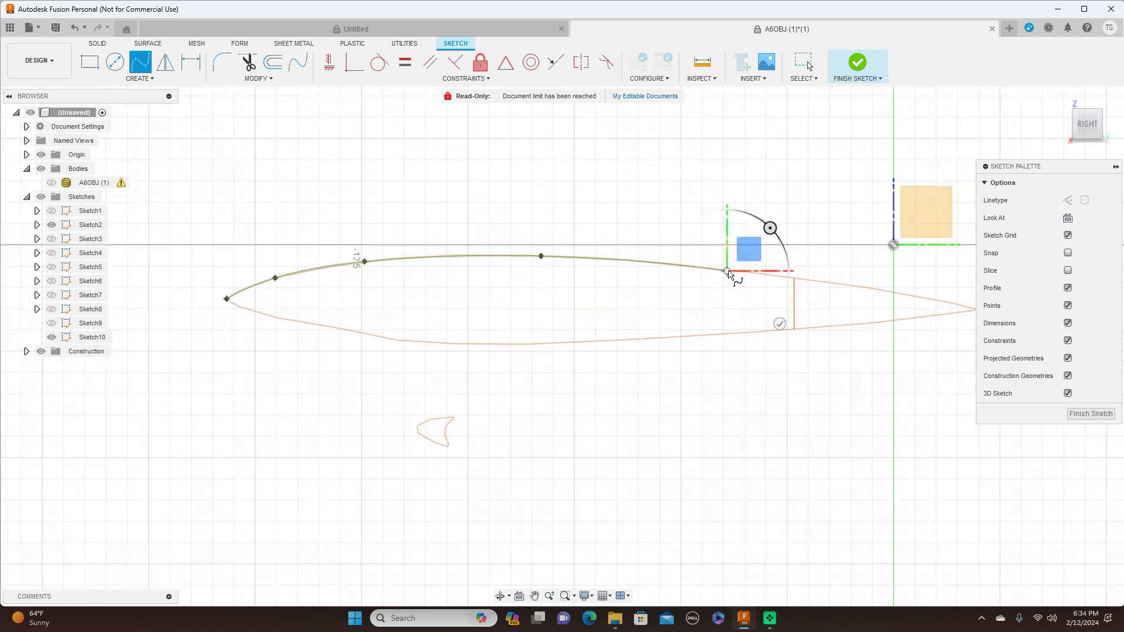
middle_click_drag(710, 269, 601, 263)
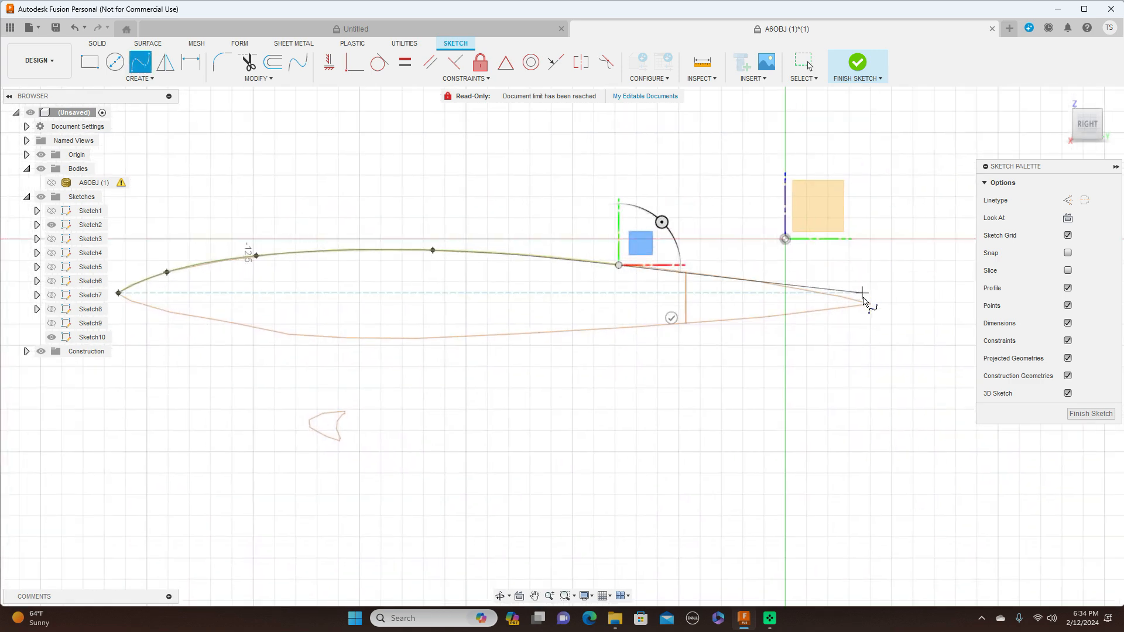
left_click(736, 280)
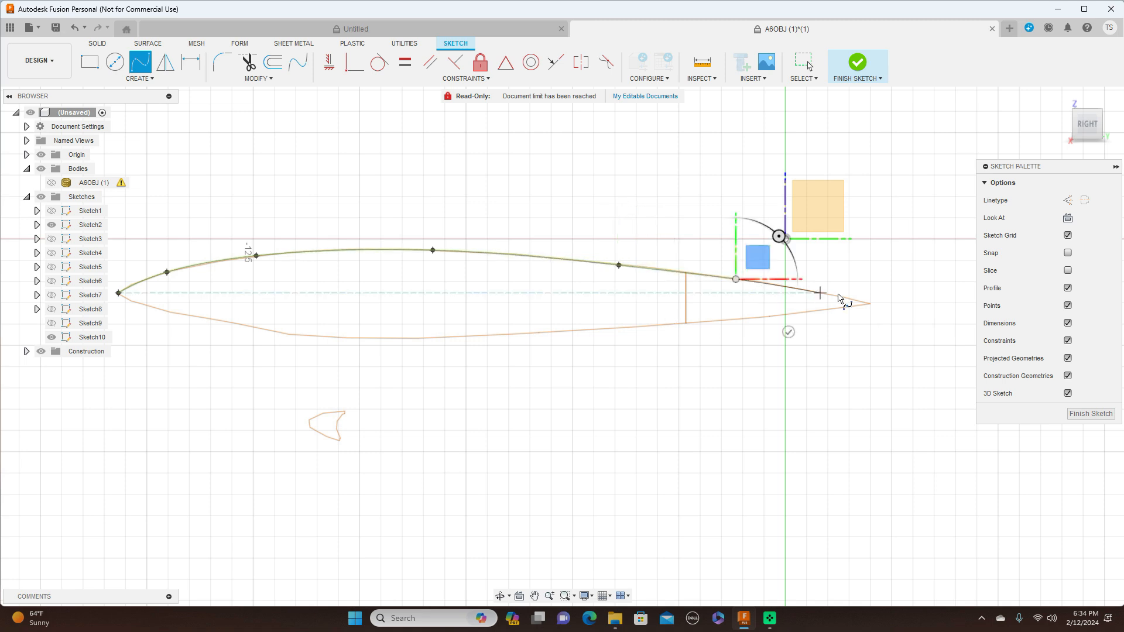
left_click(869, 303)
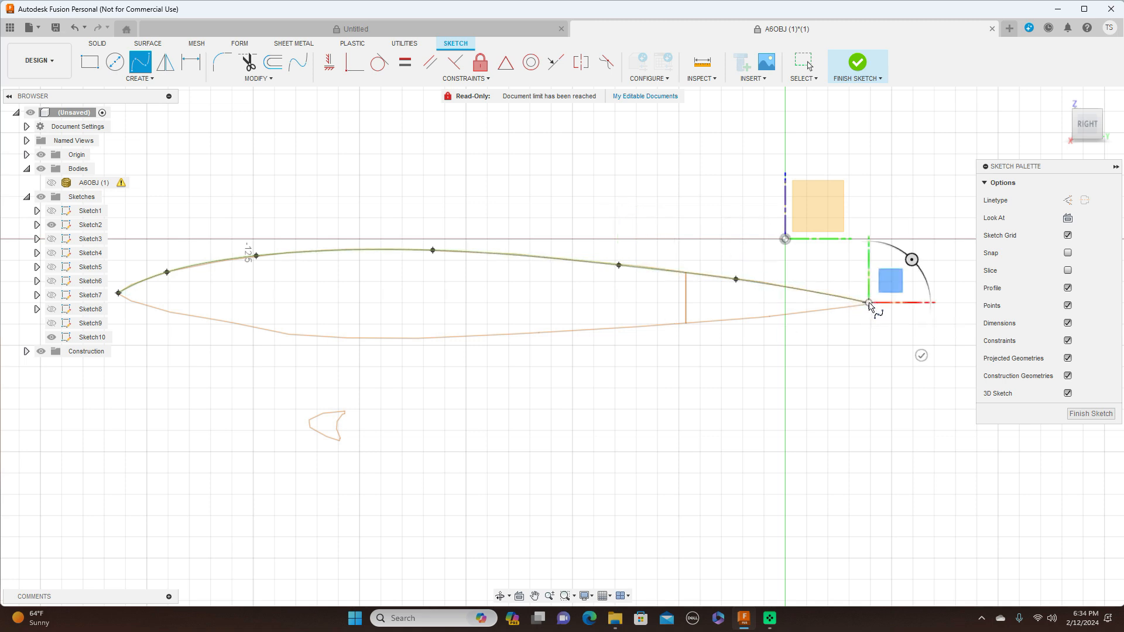
right_click(870, 305)
left_click(852, 290)
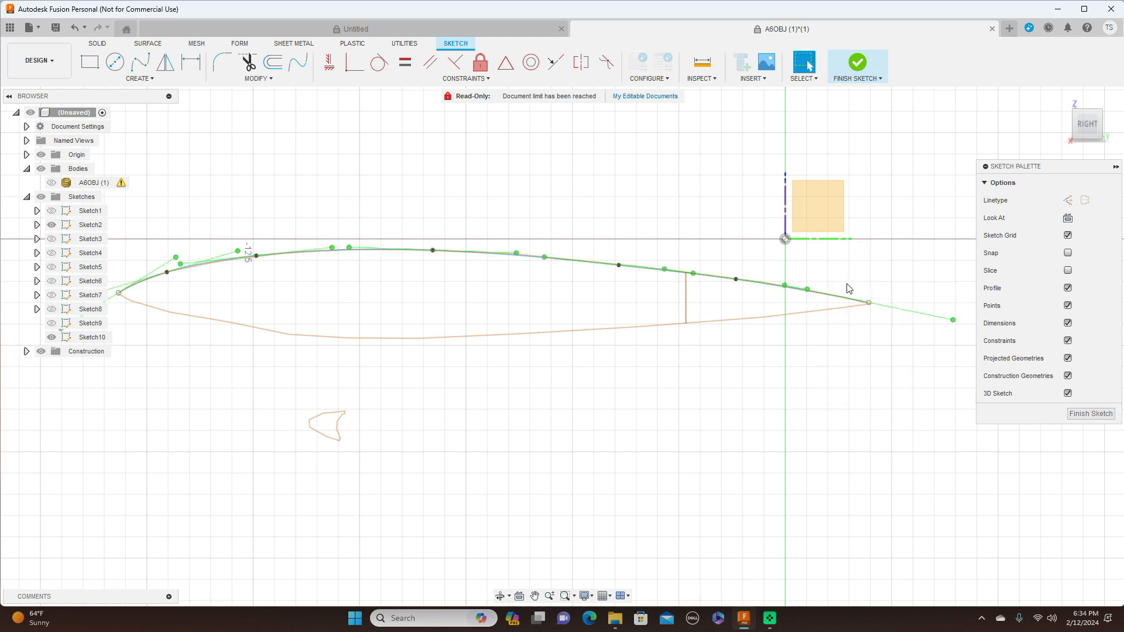
Draw a straight chord line between the trailing-edge and leading-edge endpoints of the upper spline
key("m")
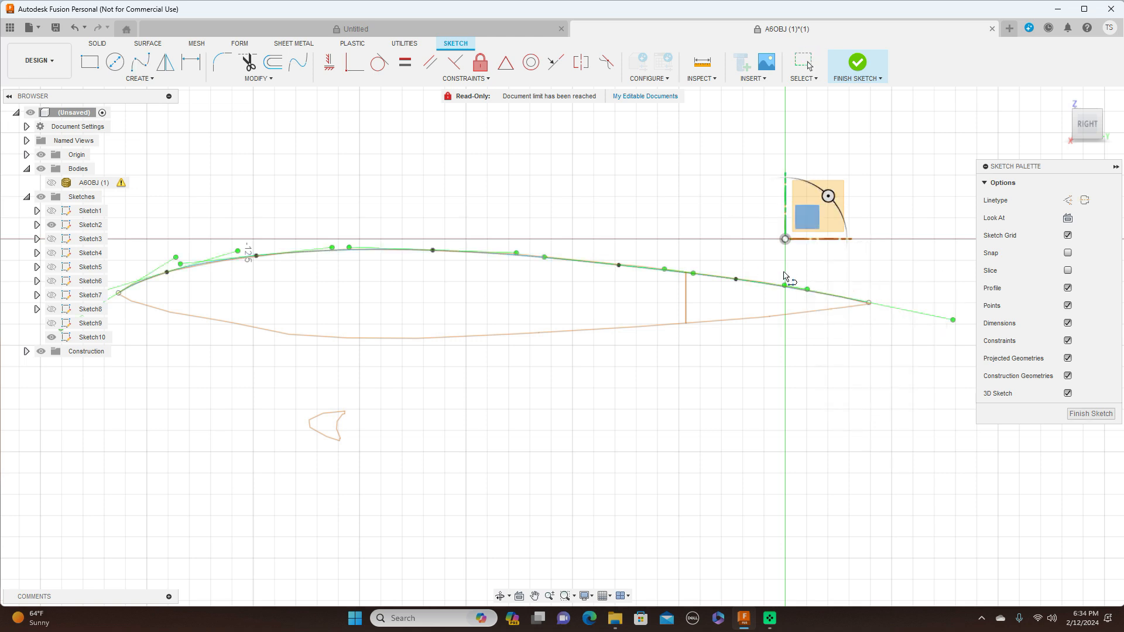
left_click(870, 304)
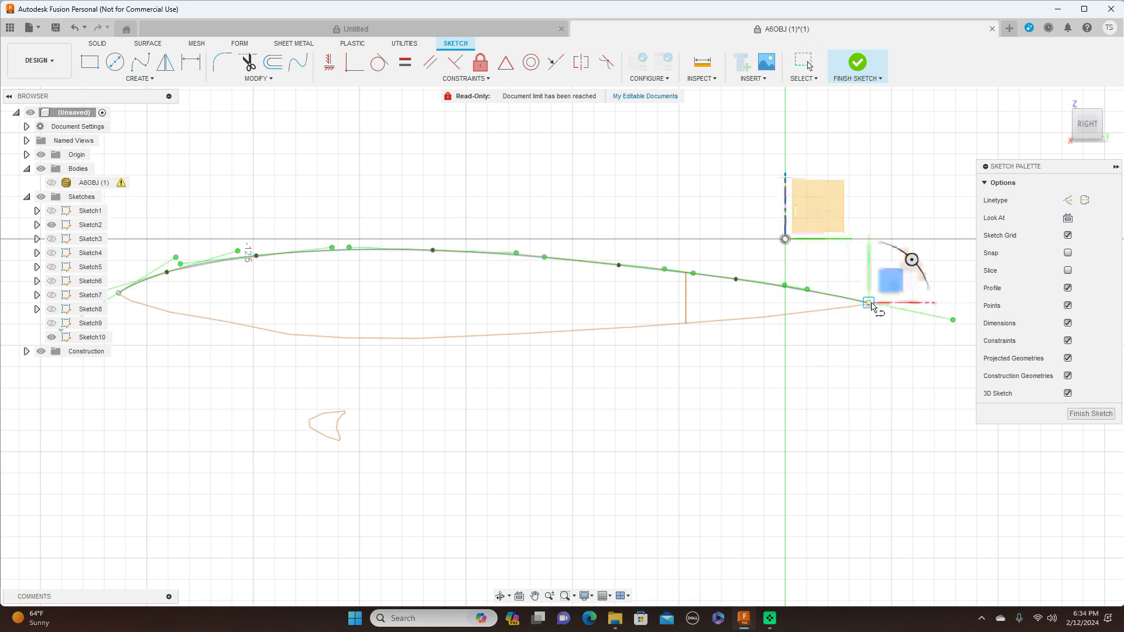
right_click(120, 297)
left_click(157, 293)
Trace the lower surface of the section with a fit point spline from the leading edge to the trailing edge, closing the airfoil
left_click(141, 61)
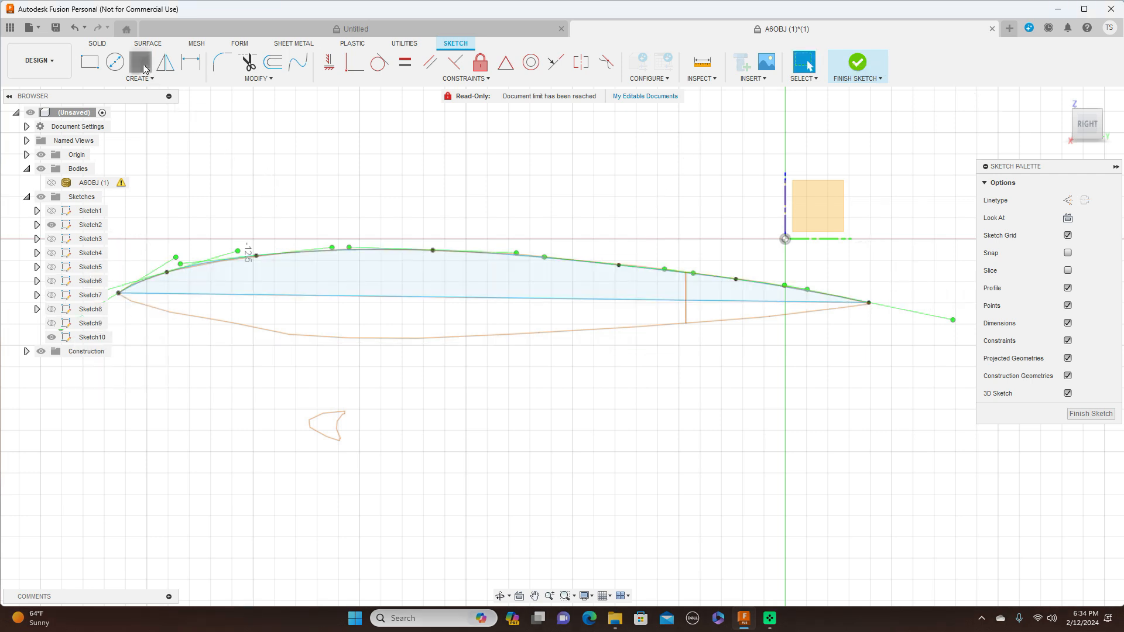
left_click(119, 293)
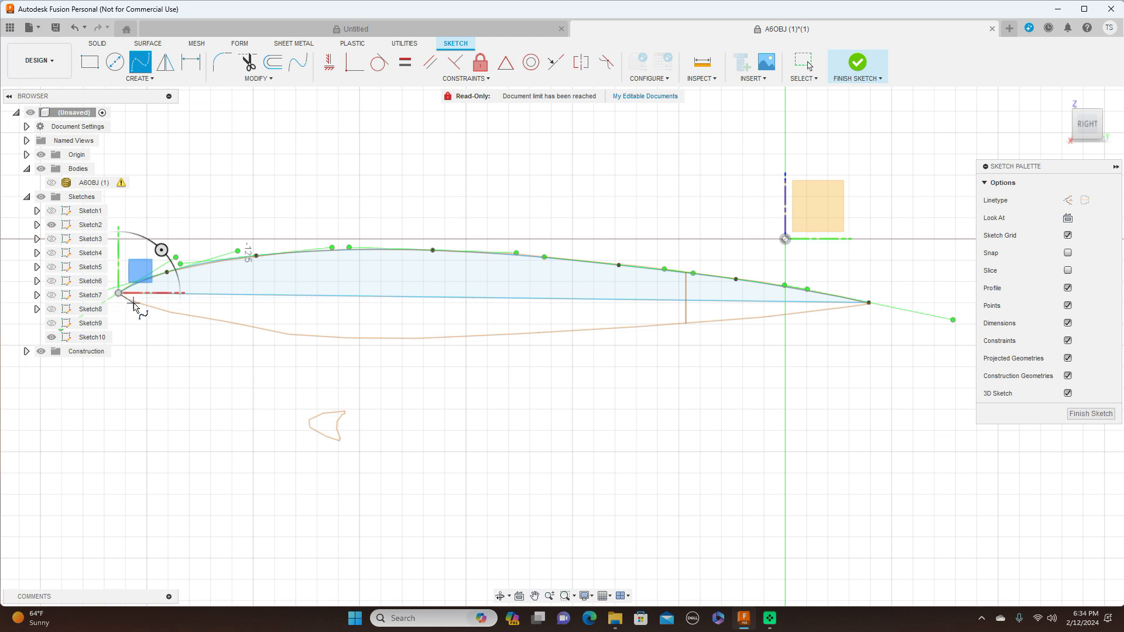
left_click_drag(134, 305, 176, 319)
left_click(178, 317)
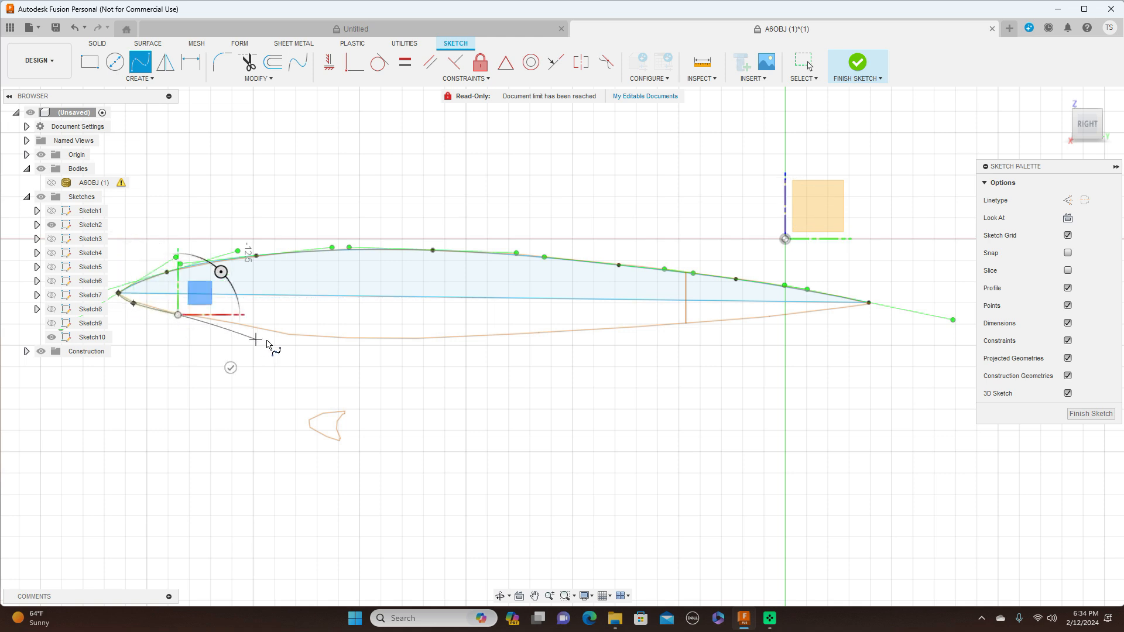
left_click(285, 335)
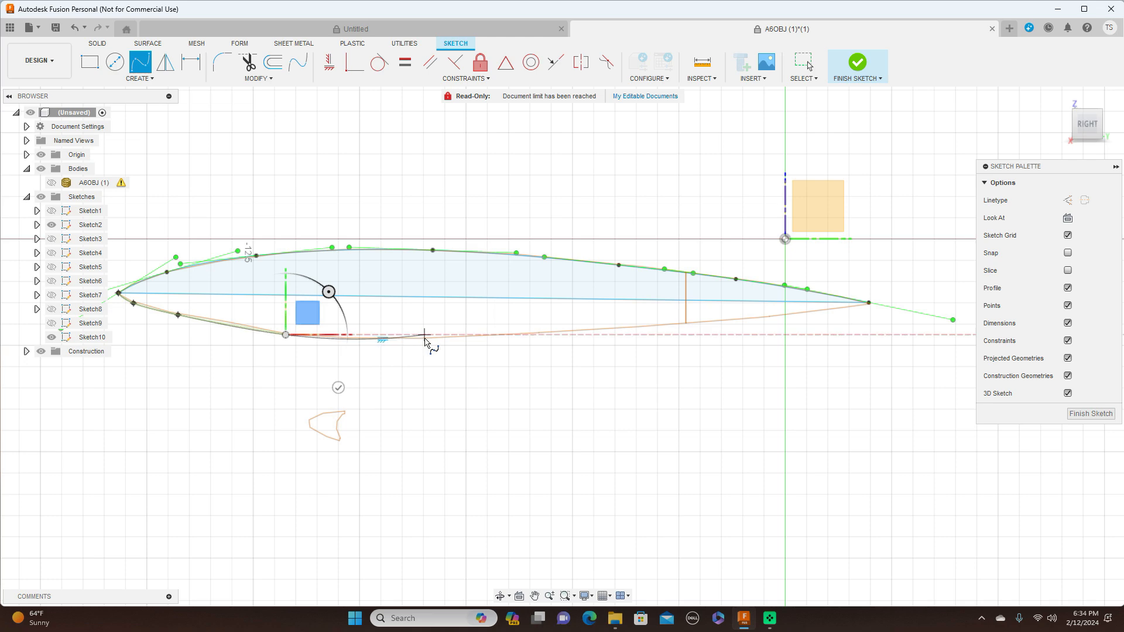
scroll(427, 343, "up", 2)
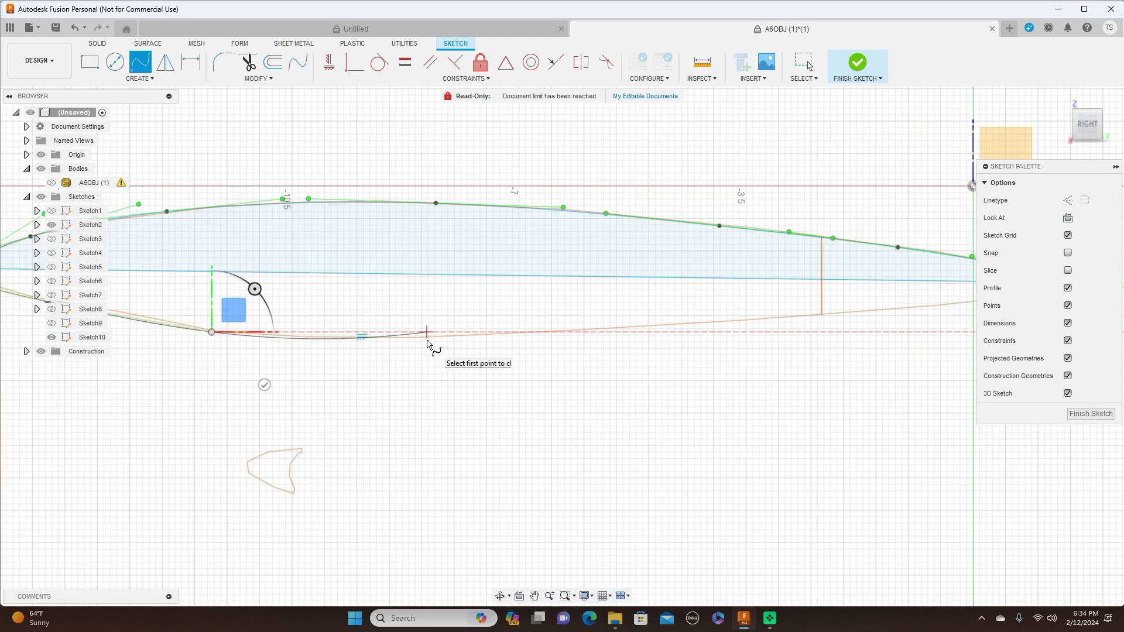
middle_click_drag(419, 342, 545, 334)
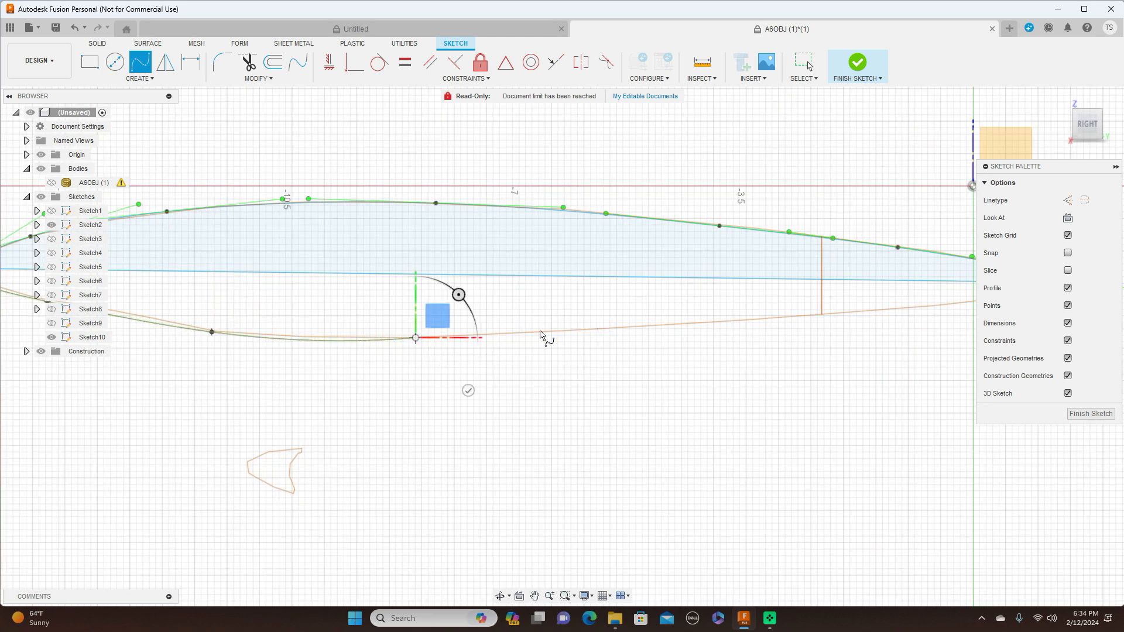
left_click(611, 328)
scroll(612, 328, "down", 2)
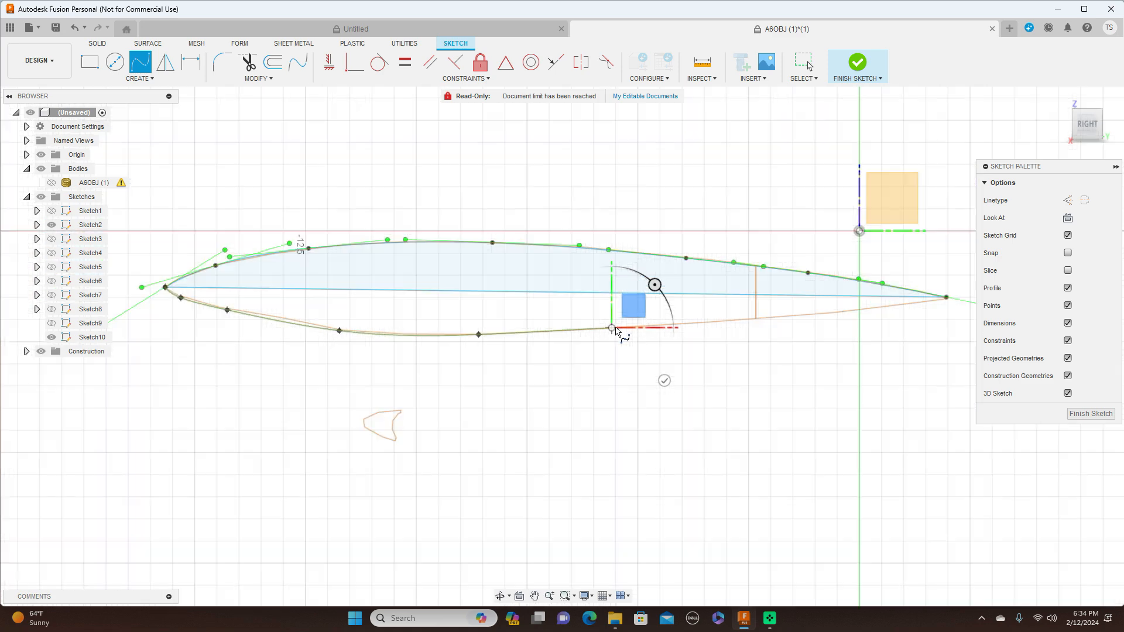
left_click(766, 317)
middle_click_drag(766, 319, 623, 336)
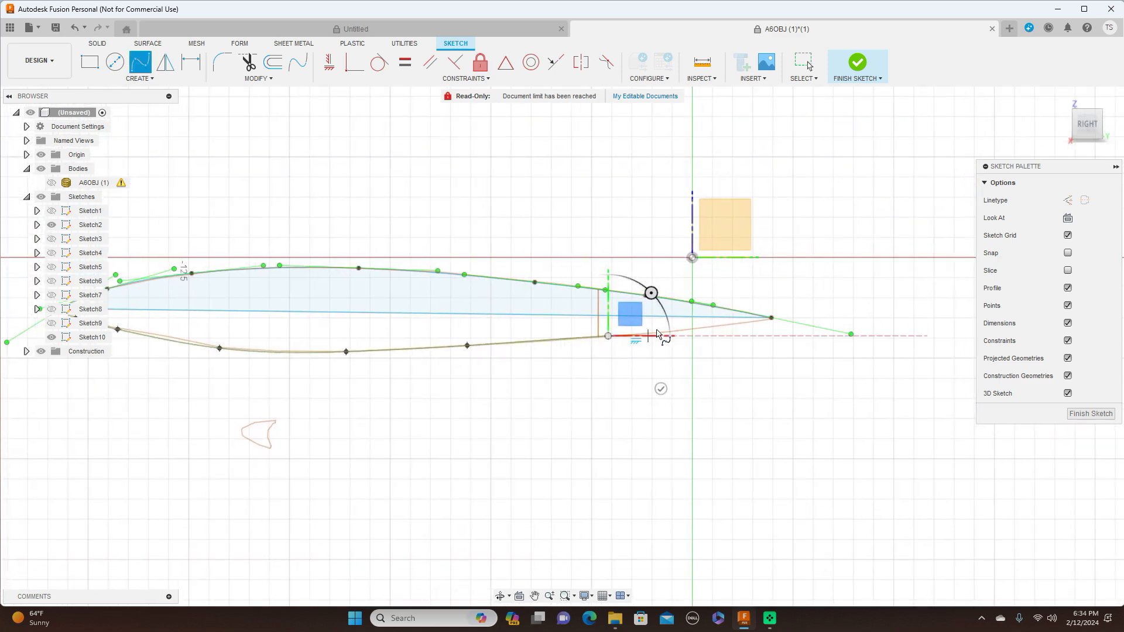
left_click(772, 319)
right_click(771, 320)
left_click(806, 322)
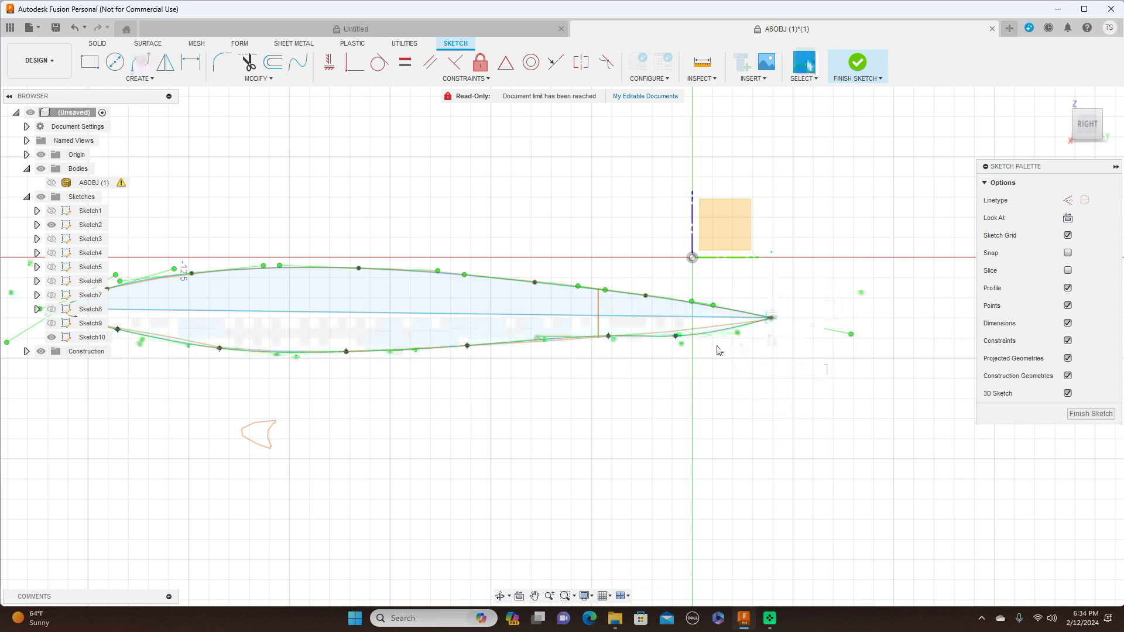
Move the lower spline's fit points near the trailing edge and behind the leading edge to match the section outline
left_click(678, 337)
left_click(682, 332)
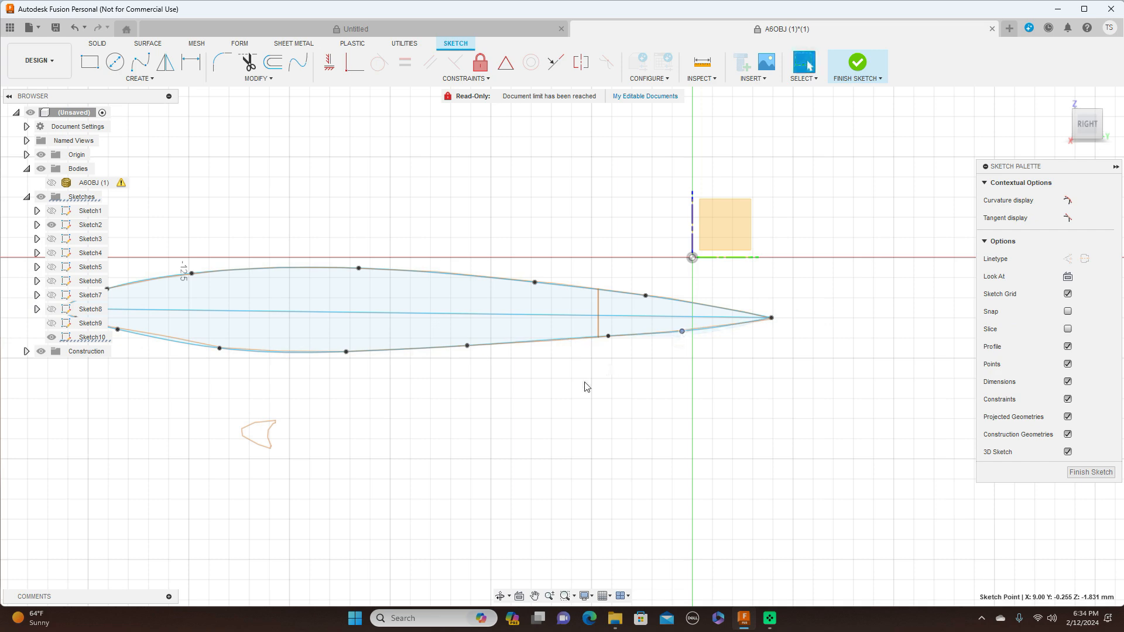
scroll(585, 386, "down", 3)
middle_click_drag(532, 384, 552, 366)
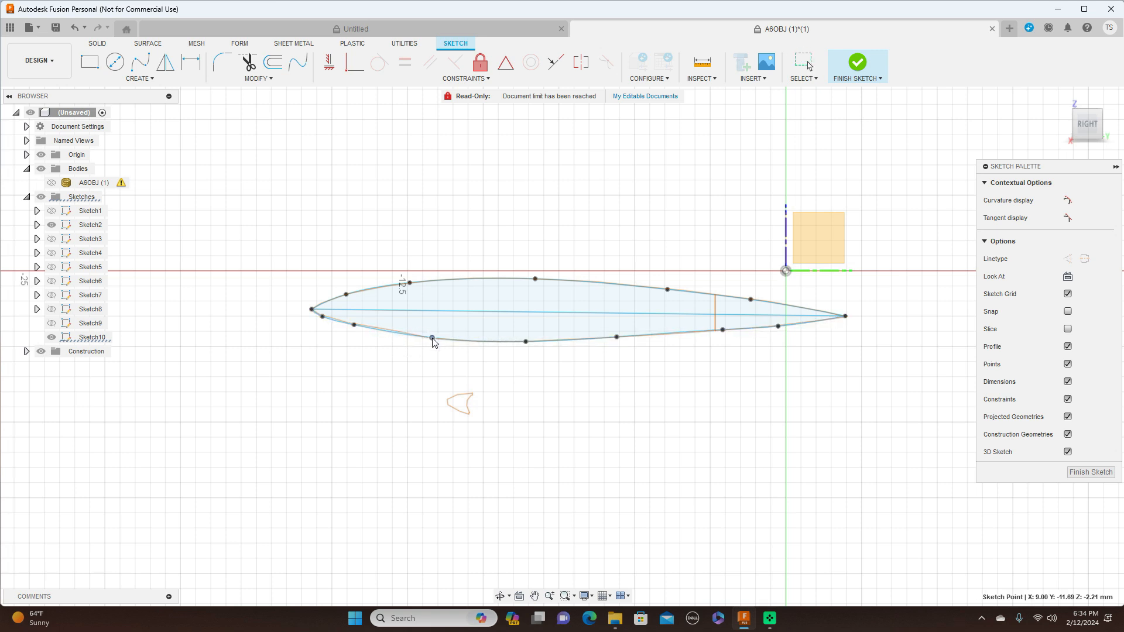
left_click(361, 326)
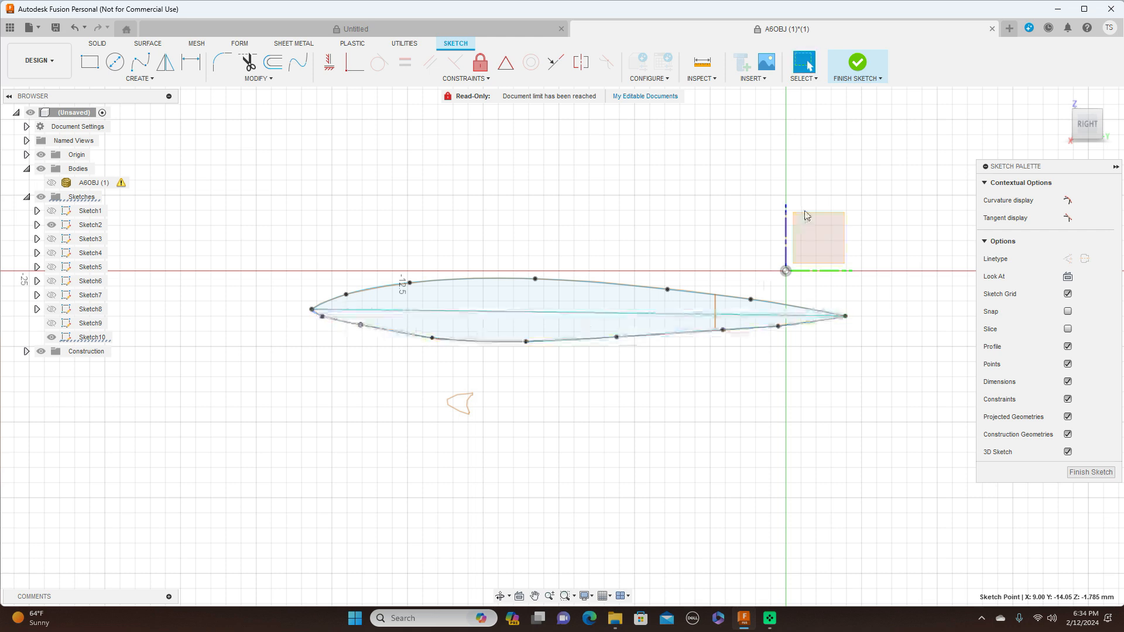
Finish the sketch, hide Sketch2 and show Sketch9 to compare the two traced airfoils in an angled view
left_click(1090, 472)
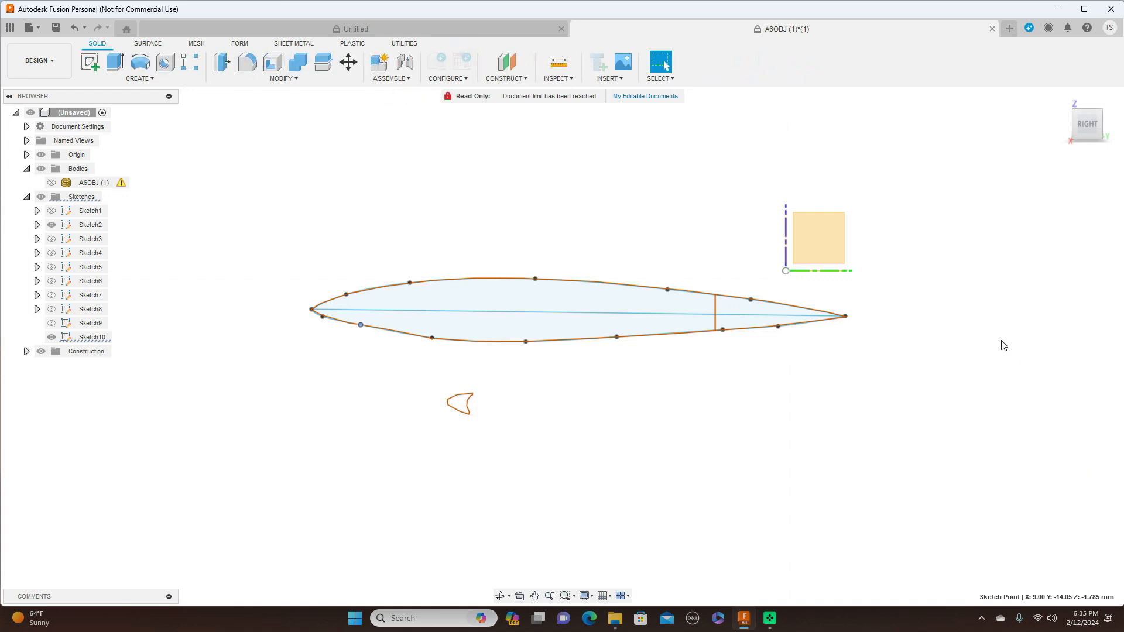
left_click_drag(1097, 110, 1080, 134)
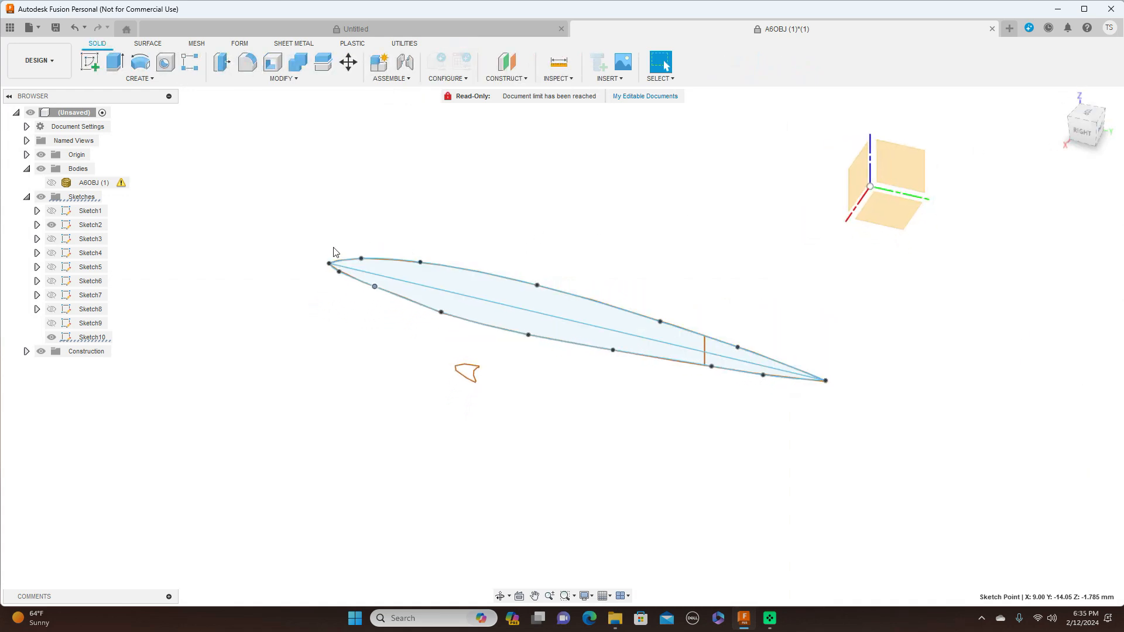
left_click(52, 225)
left_click(52, 323)
scroll(341, 381, "down", 2)
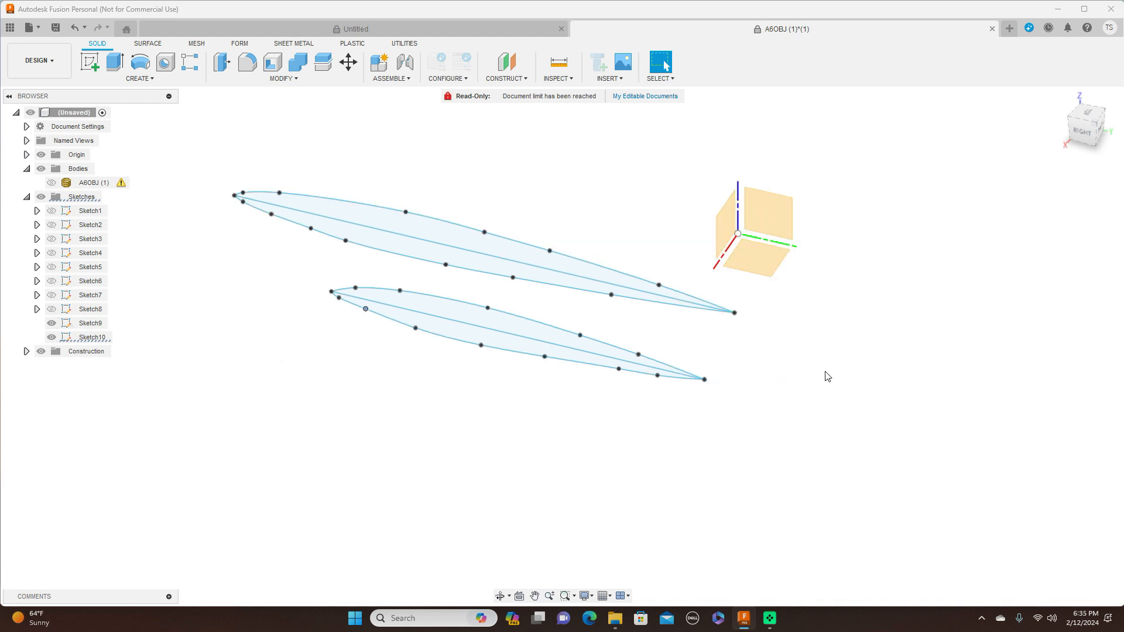
mouse_move(1113, 132)
left_mouse_down()
mouse_move(1118, 120)
mouse_move(1123, 134)
mouse_move(1100, 136)
mouse_move(1123, 122)
mouse_move(1089, 187)
left_mouse_up()
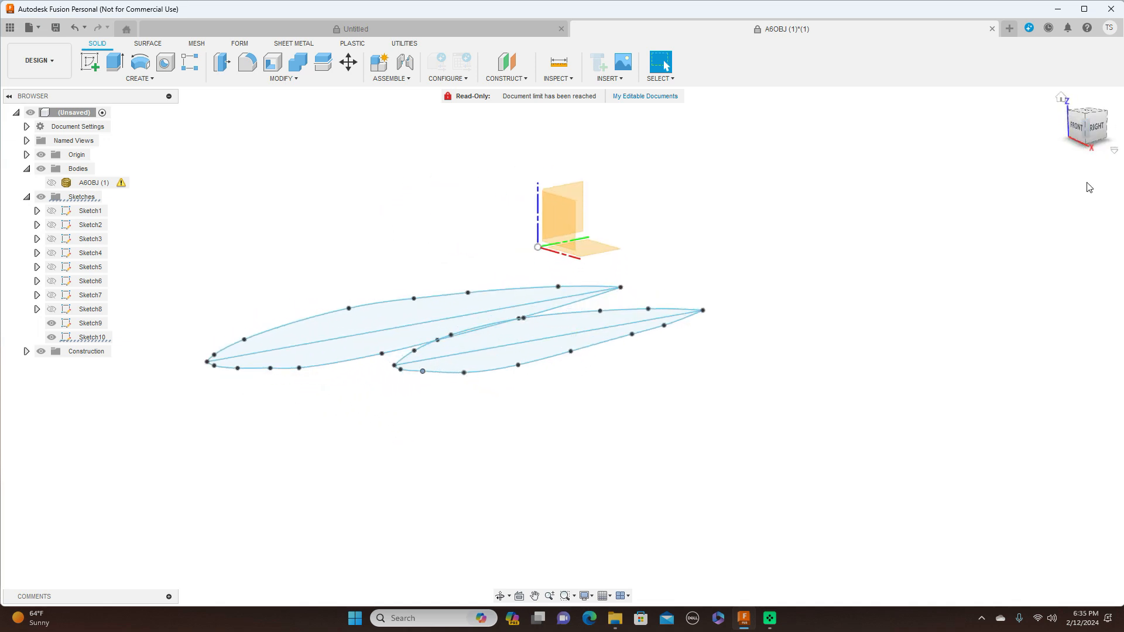
scroll(1088, 187, "down", 3)
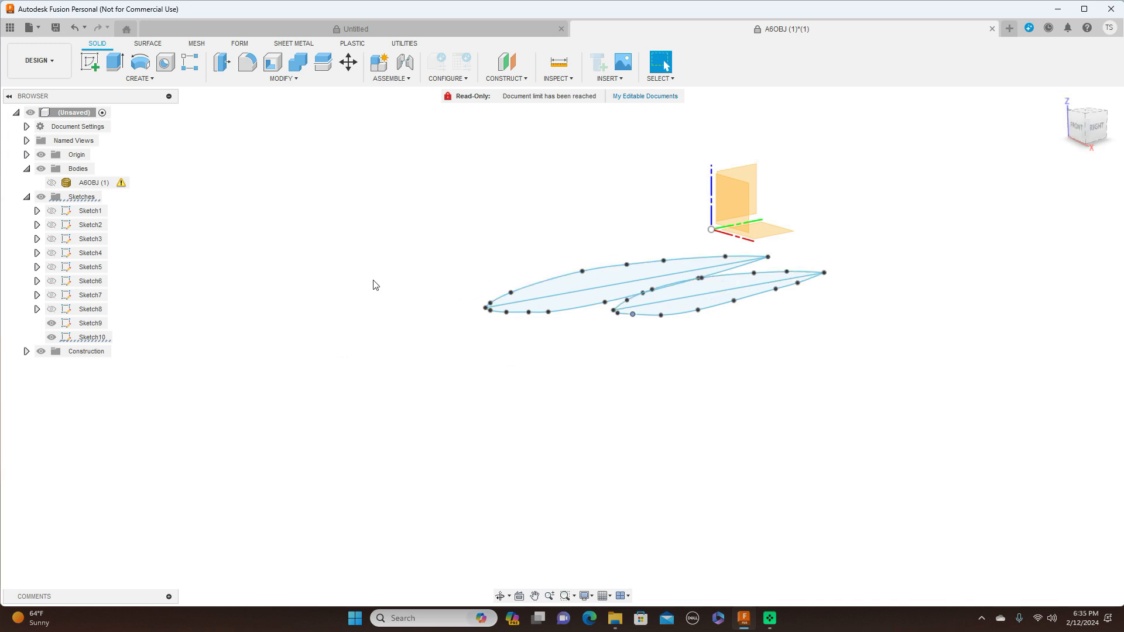
Show the Sketch3 wing section alongside the two traced airfoils, keeping Sketch1 and Sketch2 hidden
left_click(64, 227)
left_click(52, 226)
left_click(53, 225)
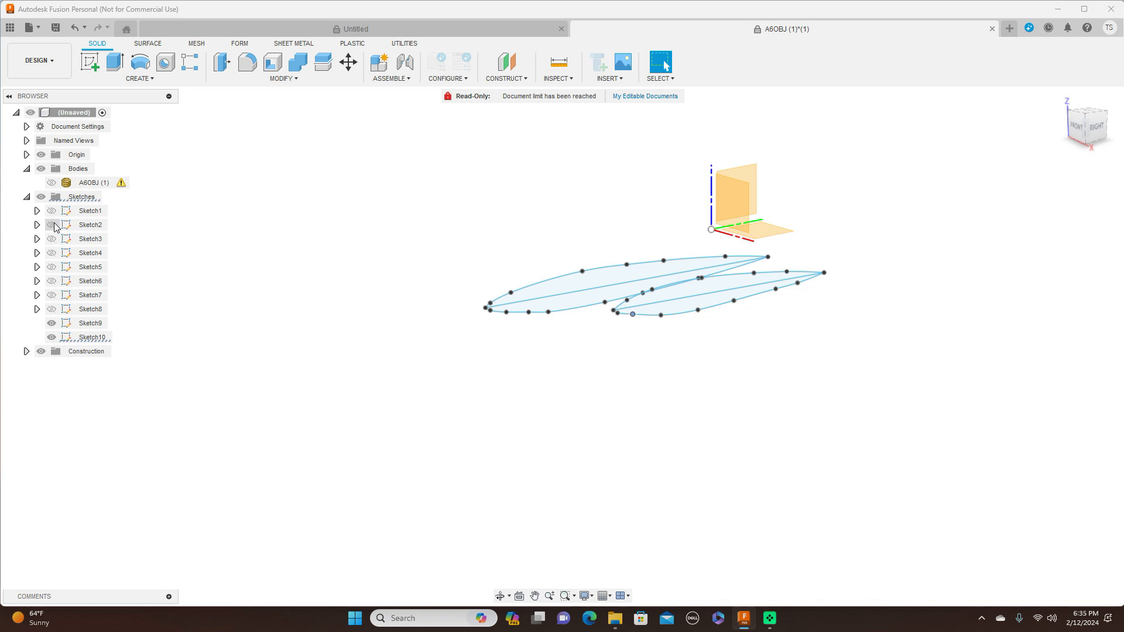
left_click(52, 212)
left_click(52, 212)
left_click(55, 227)
left_click(56, 240)
left_click(52, 240)
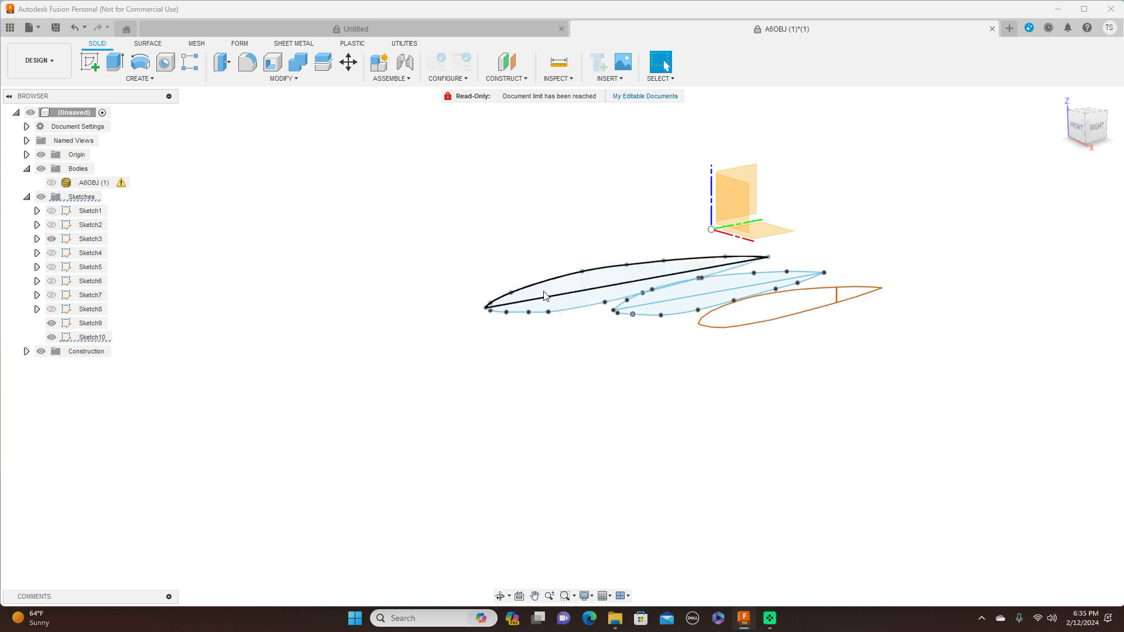
Hide the traced airfoils in Sketch9 and Sketch10 and look at the Sketch3 section squarely from the right side
left_click(53, 339)
left_click(52, 338)
left_click(52, 323)
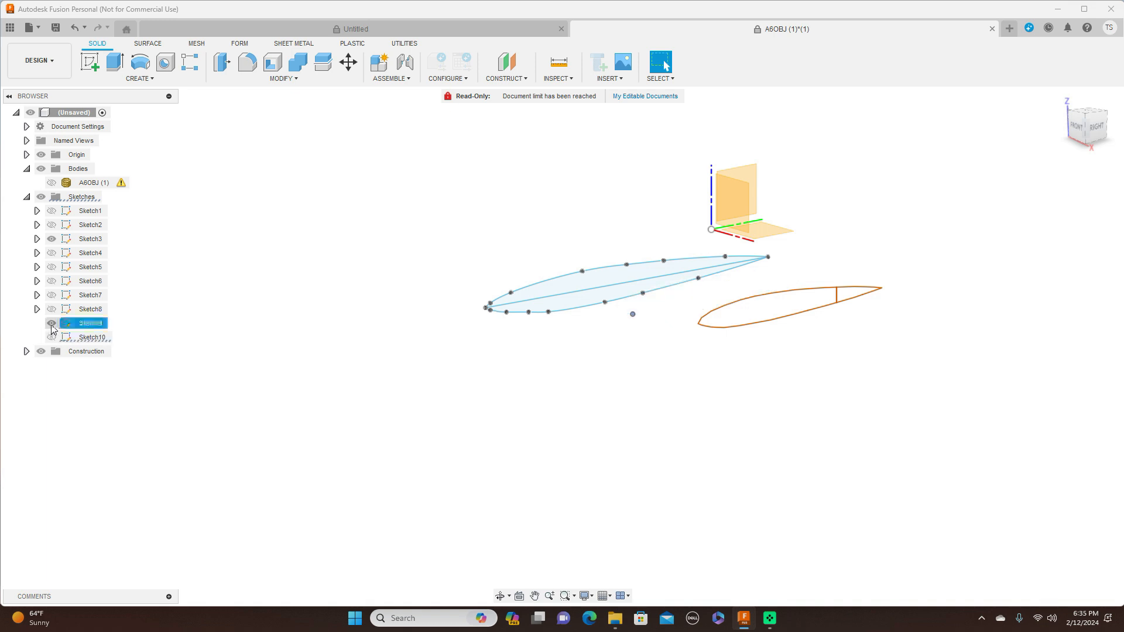
left_click(1095, 128)
middle_click_drag(993, 213, 855, 205)
scroll(845, 205, "up", 3)
left_click_drag(816, 222, 921, 218)
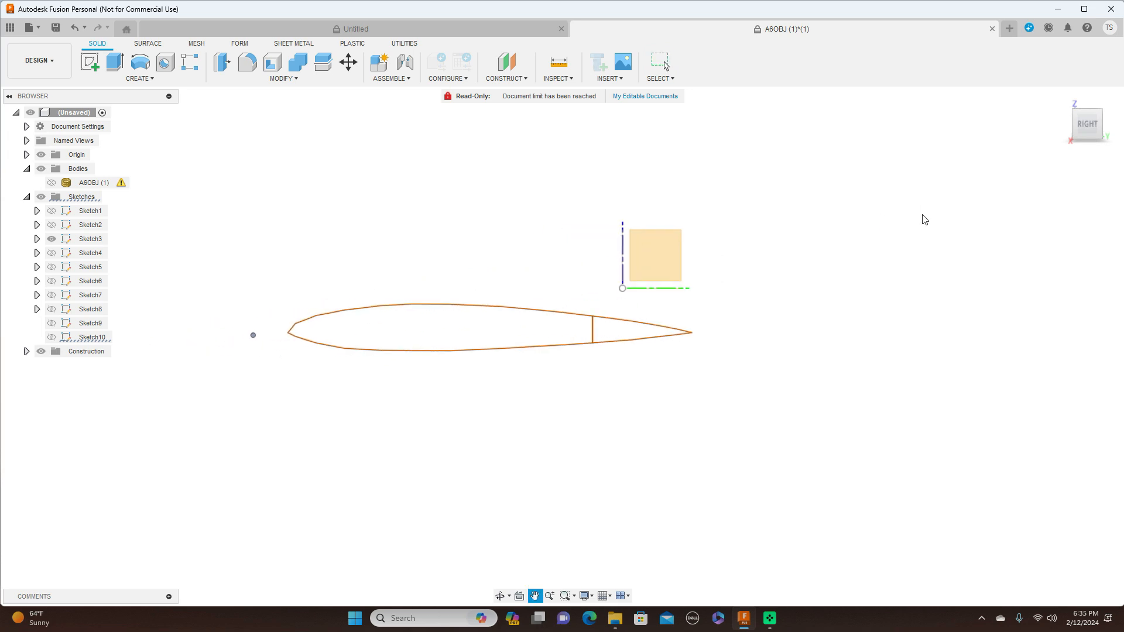
key("Escape")
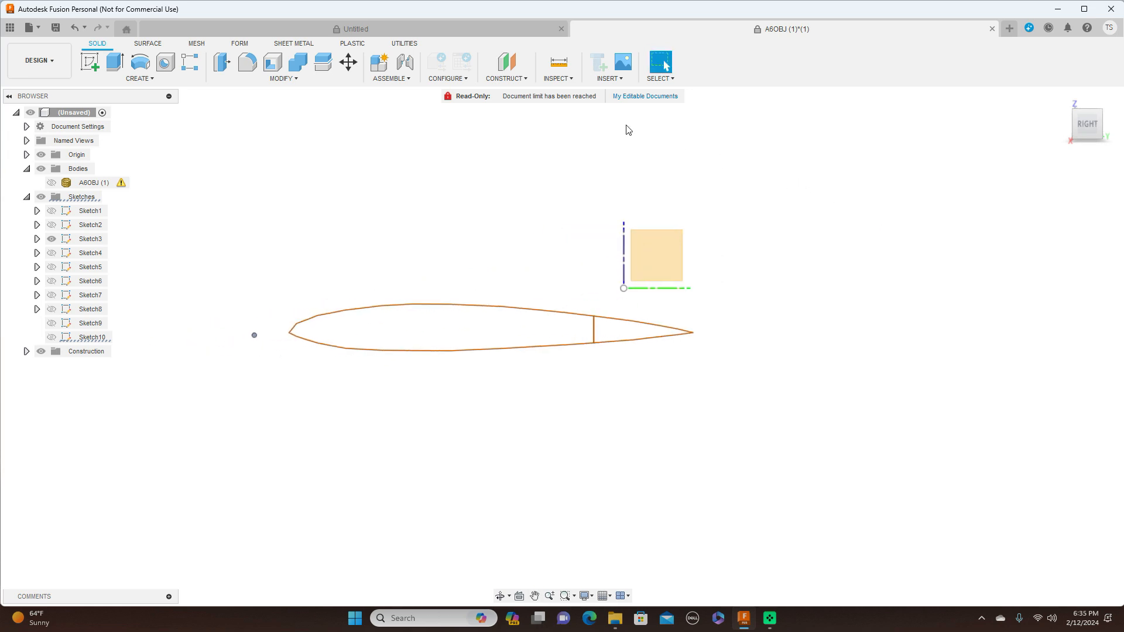
Create a construction plane offset from the YZ plane out to the Sketch3 wing section, positioned in the top view
left_click(524, 79)
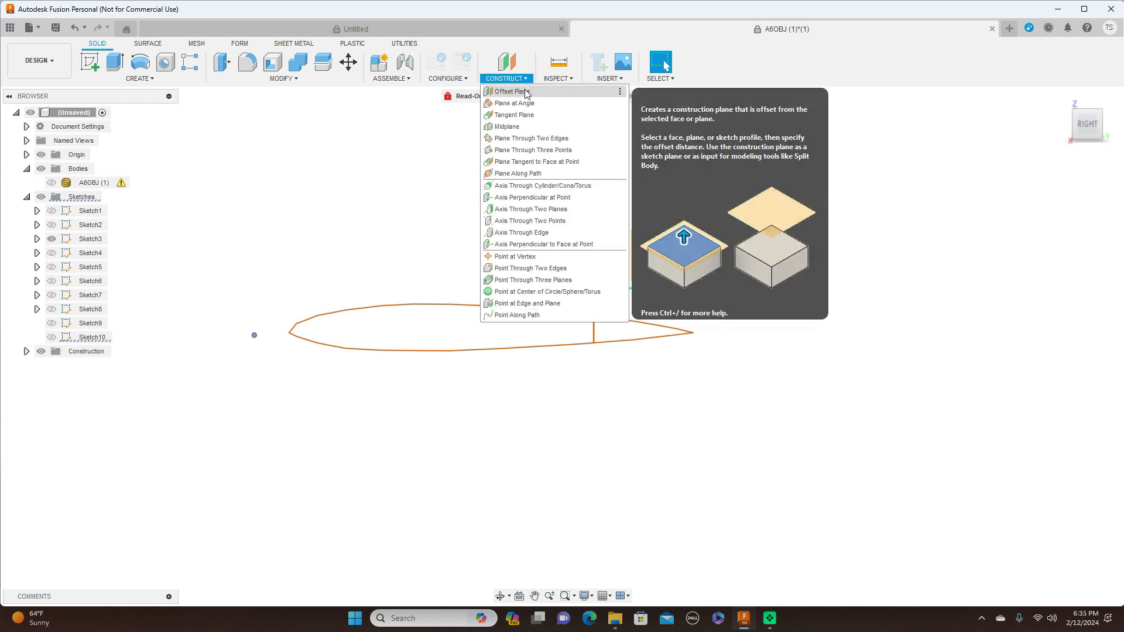
left_click(526, 92)
left_click(665, 264)
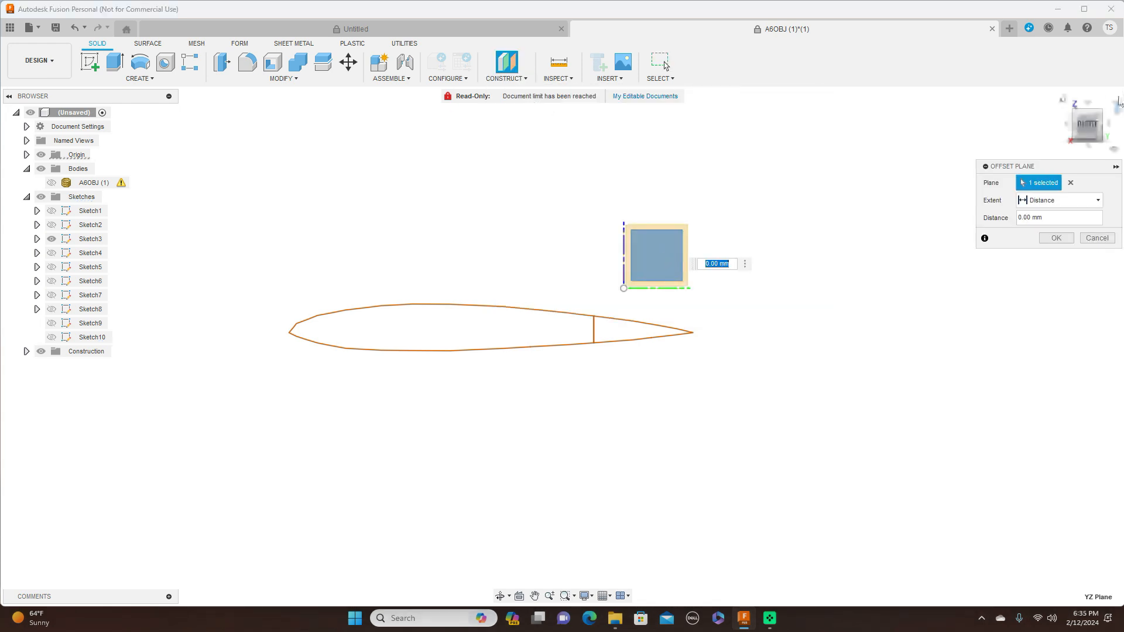
left_click(1087, 106)
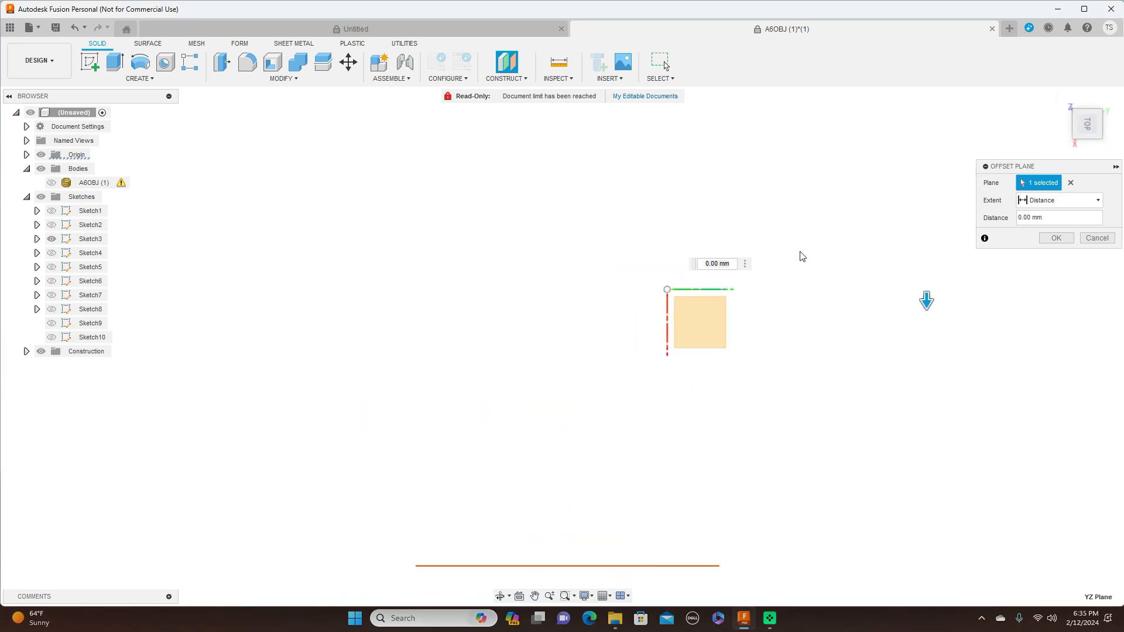
left_click_drag(914, 158, 884, 403)
left_click(1056, 238)
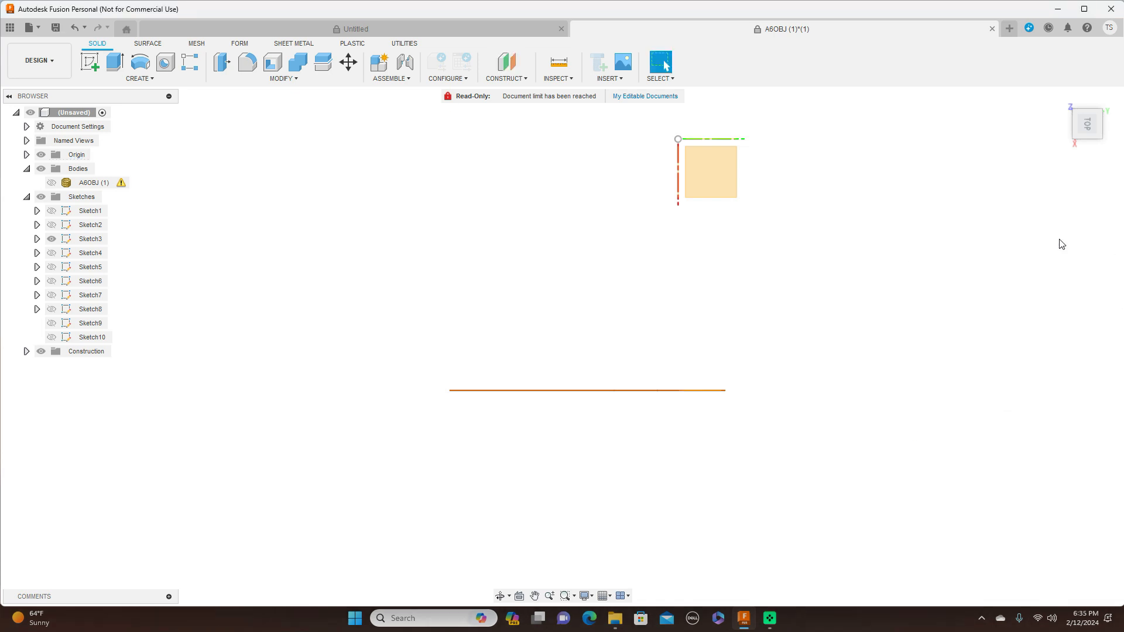
Start a new sketch on the offset plane at the Sketch3 section, viewed squarely from the right side
left_click(1088, 139)
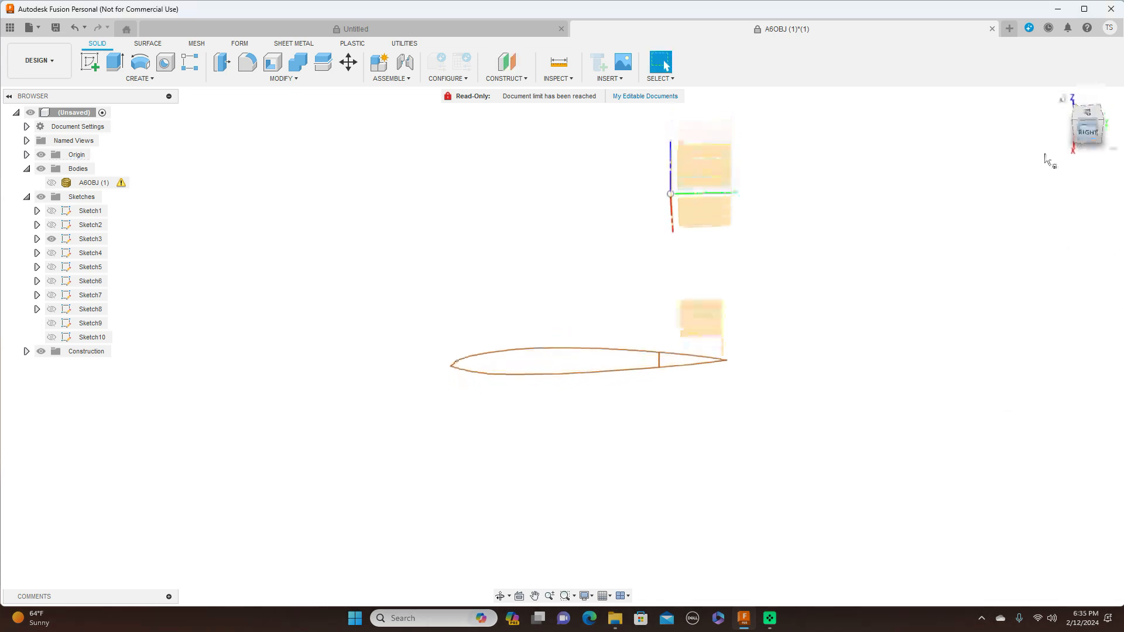
left_click(709, 317)
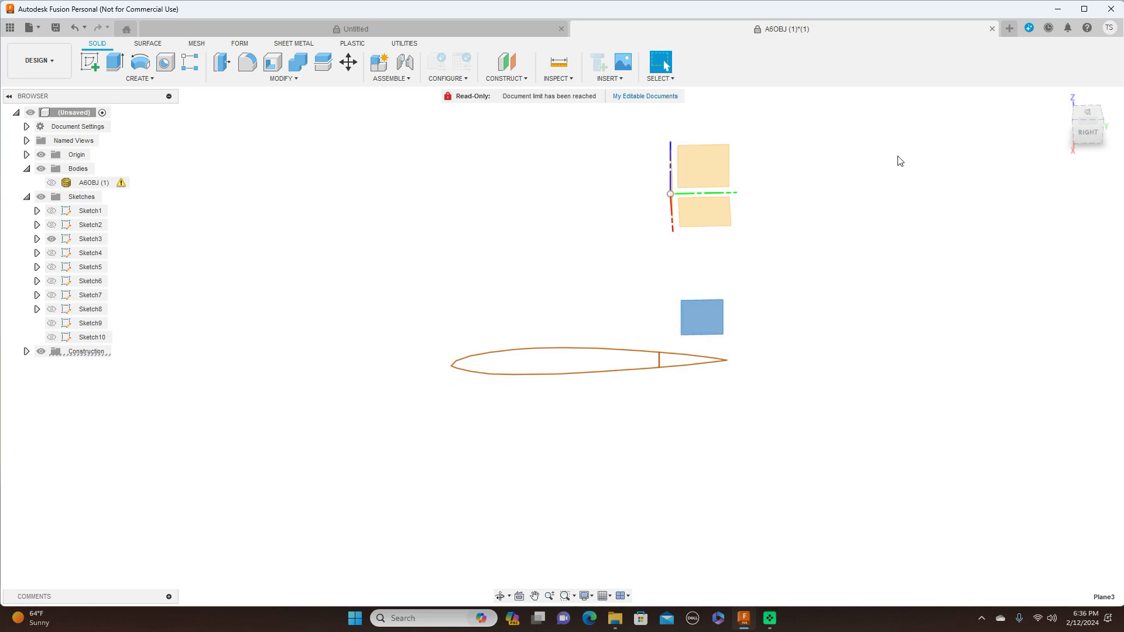
left_click(1088, 134)
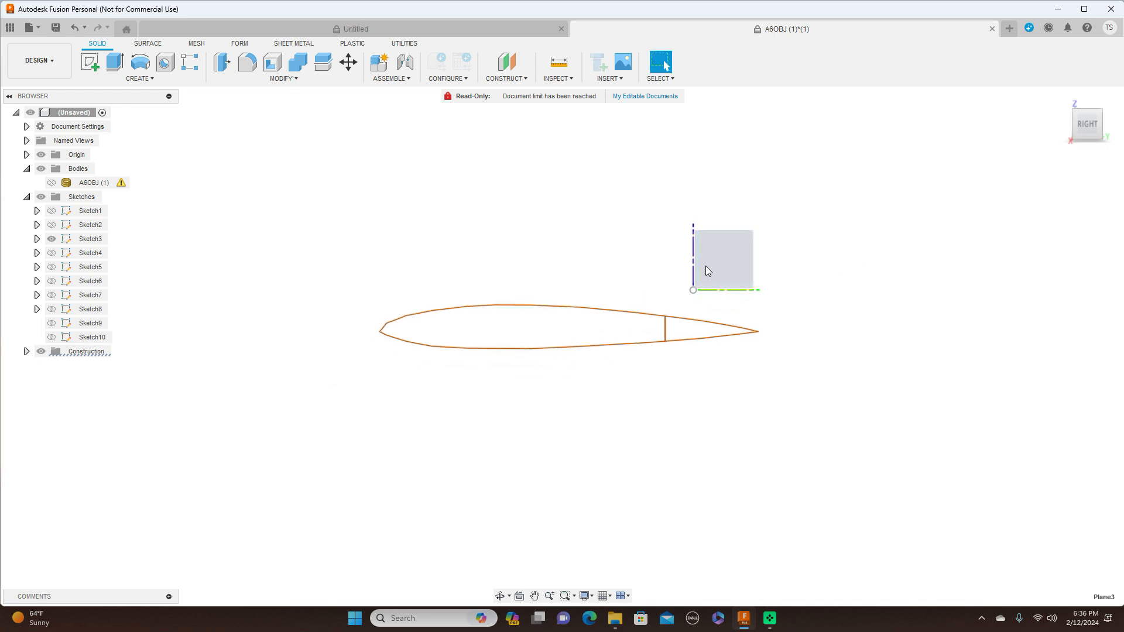
left_click(92, 65)
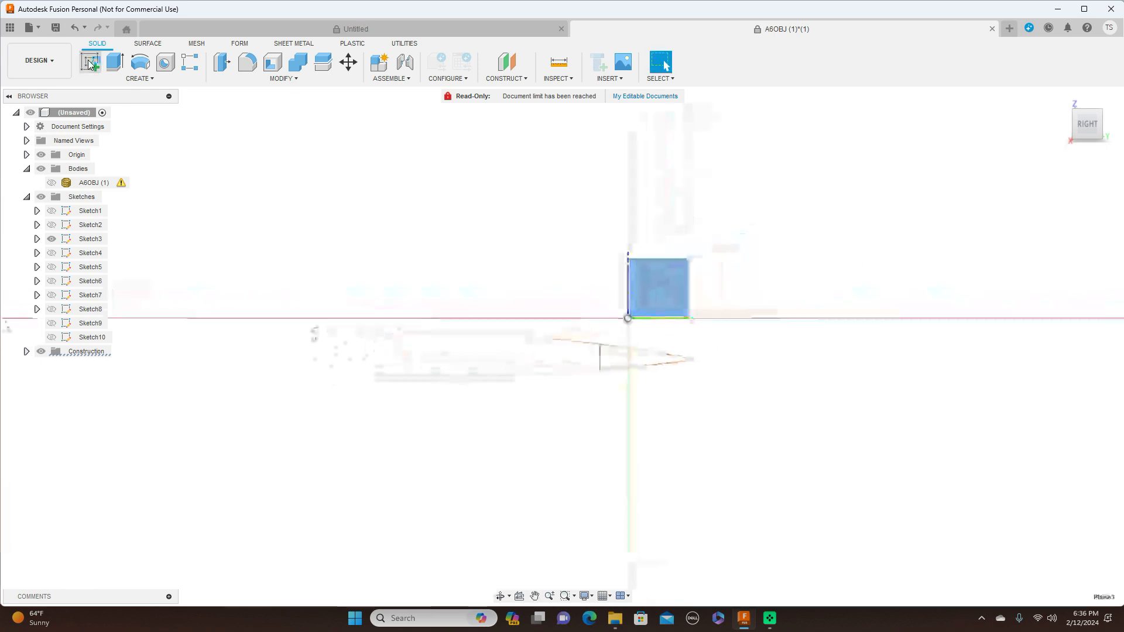
middle_click_drag(569, 201, 606, 178)
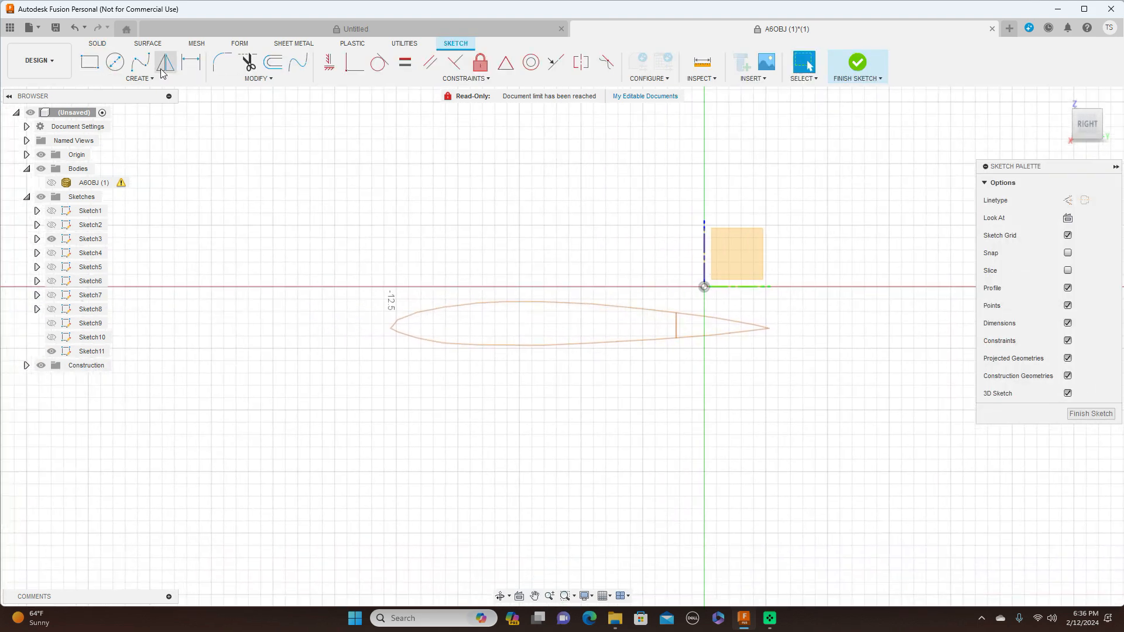
Trace the upper surface of the Sketch3 section with a fit point spline from the leading edge to the trailing edge
left_click(141, 61)
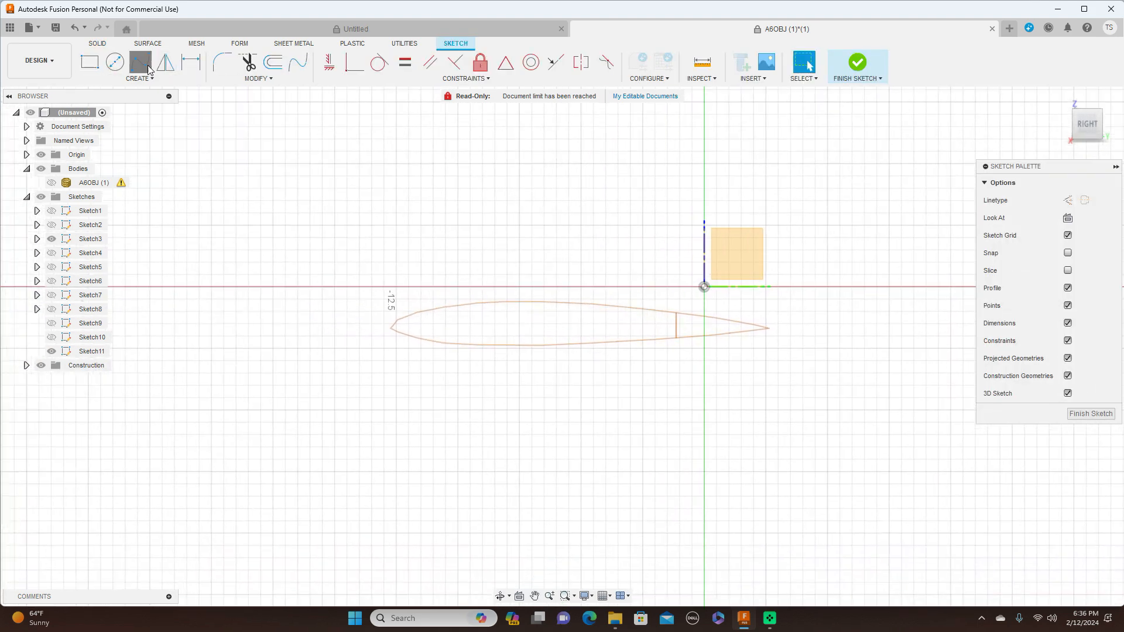
scroll(400, 302, "up", 3)
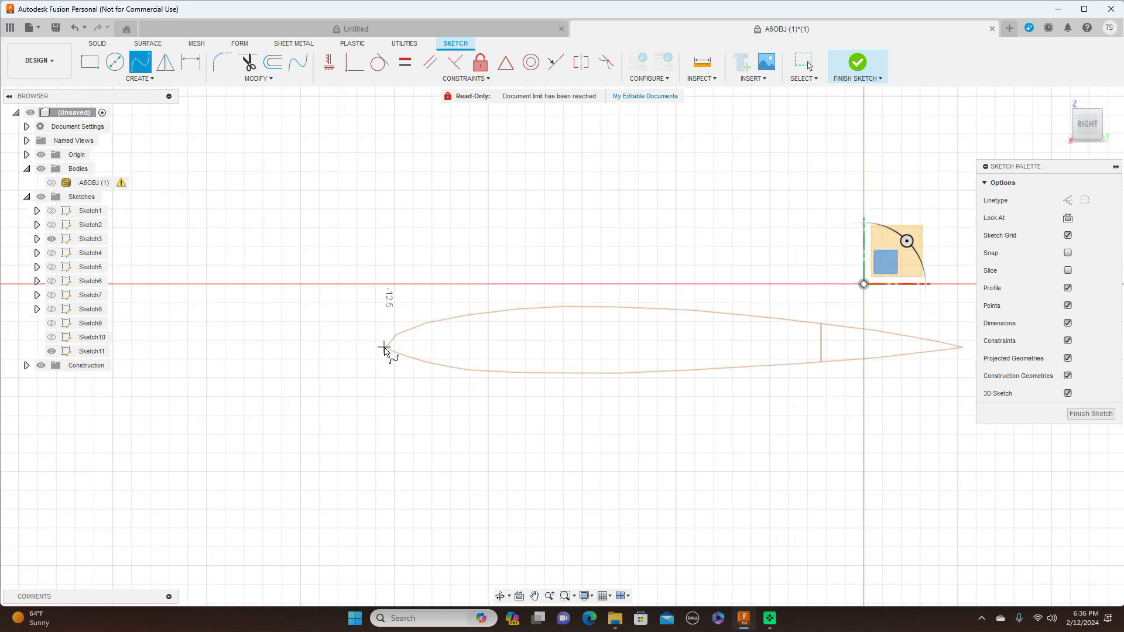
left_click(387, 348)
left_click(395, 338)
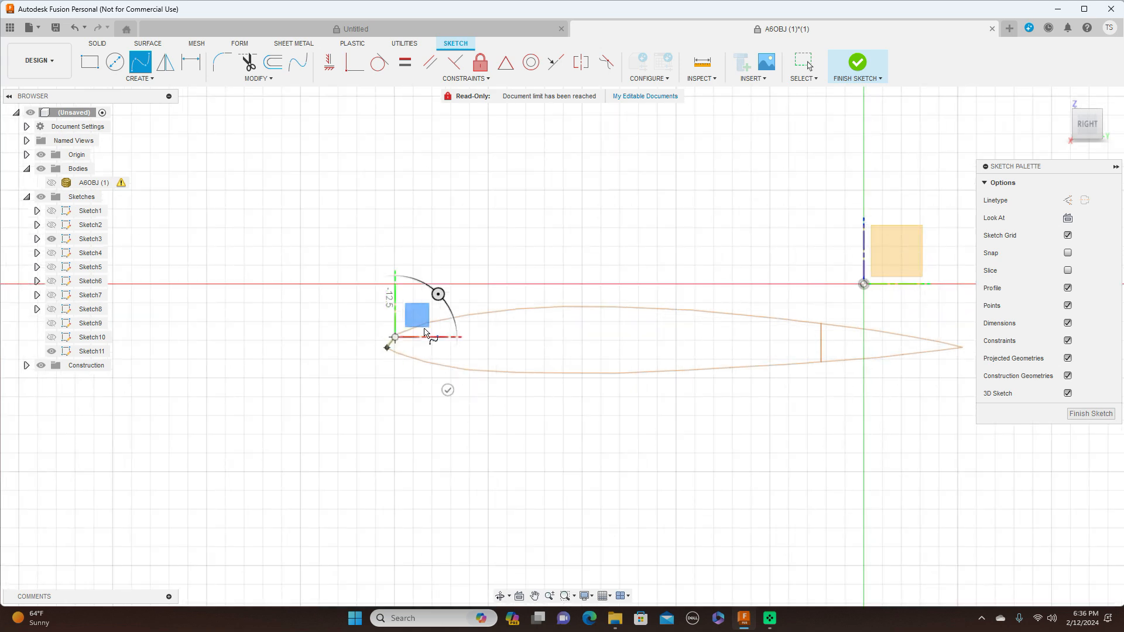
left_click(434, 322)
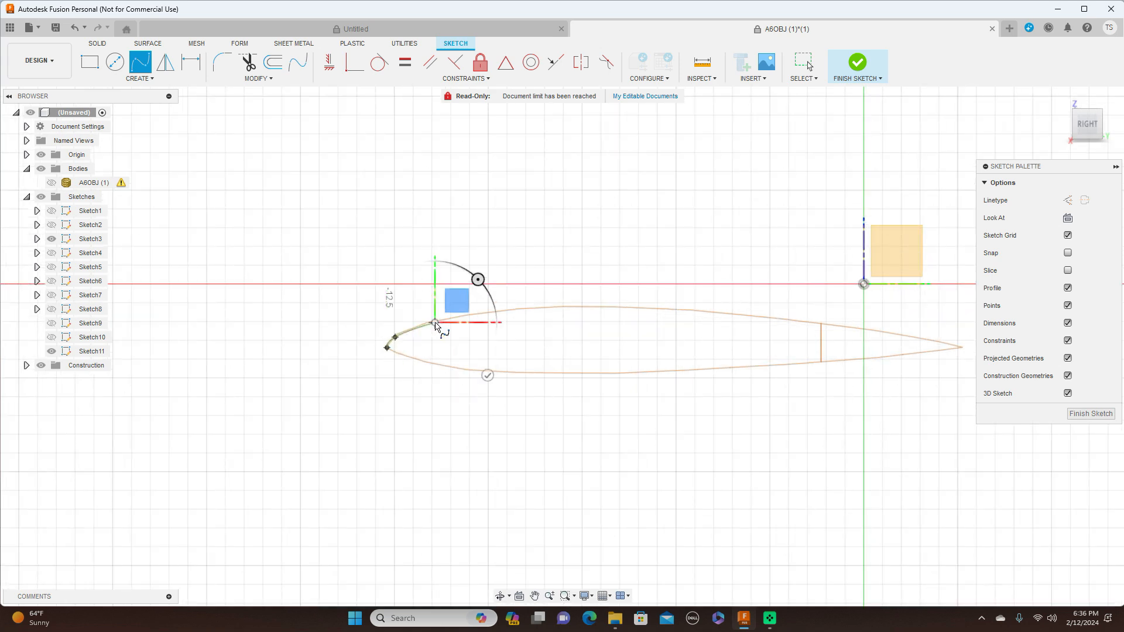
left_click(527, 307)
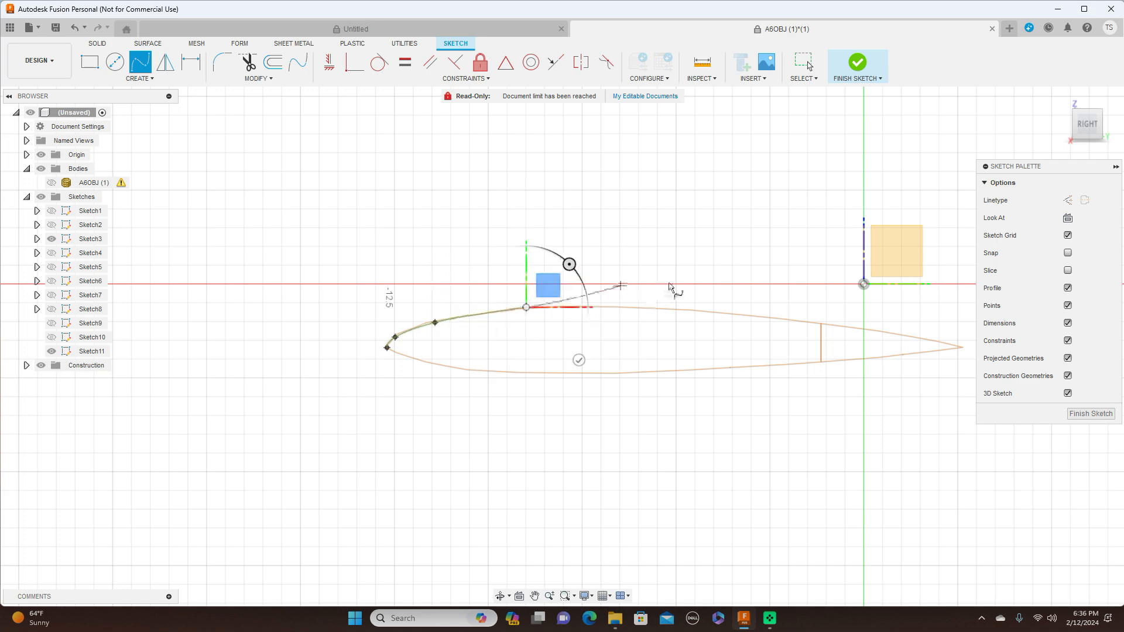
scroll(691, 315, "up", 3)
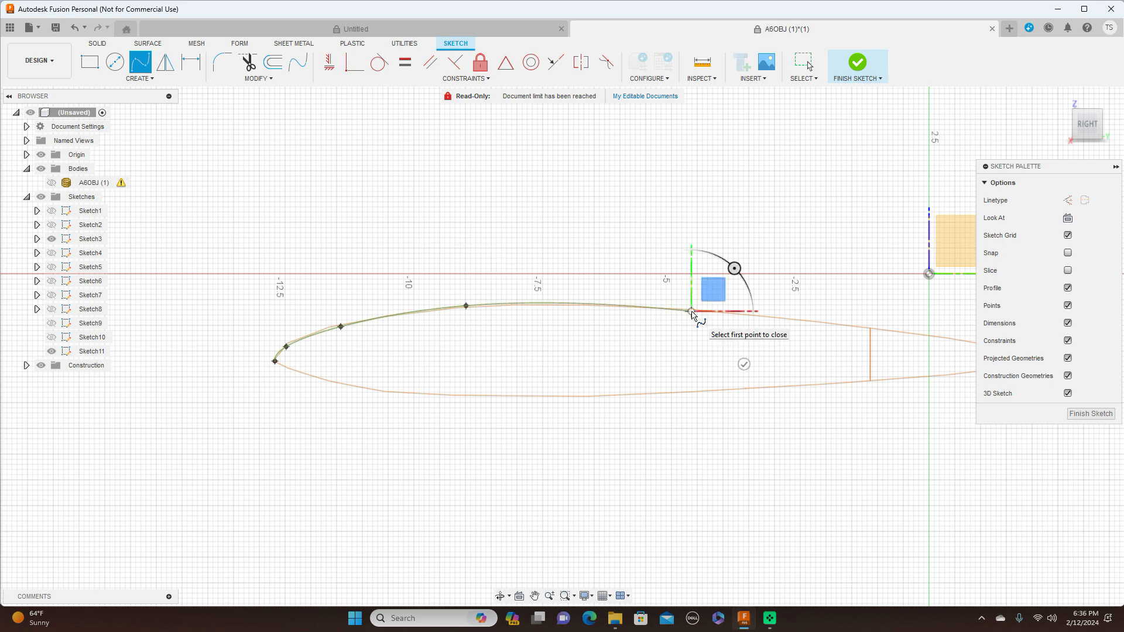
middle_click_drag(678, 311, 419, 291)
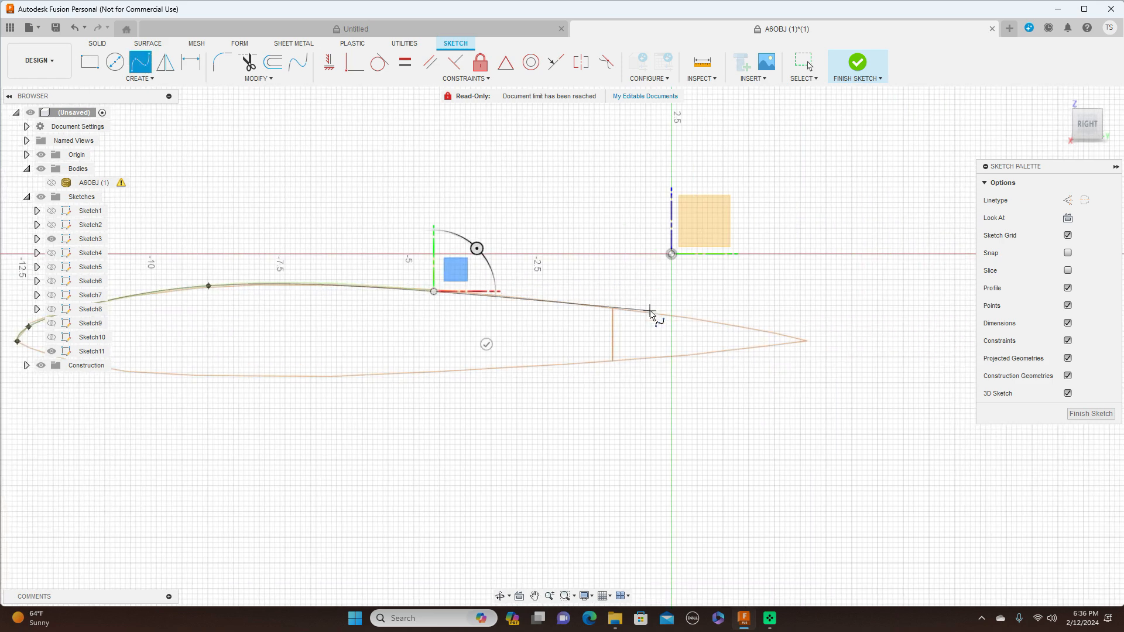
left_click(650, 313)
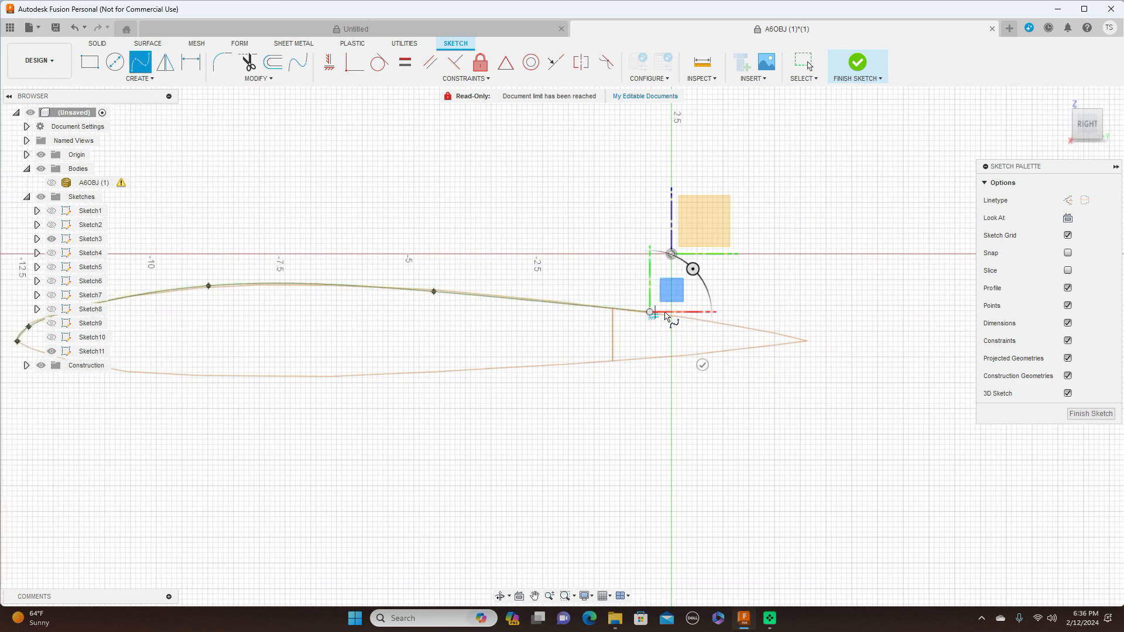
left_click(807, 341)
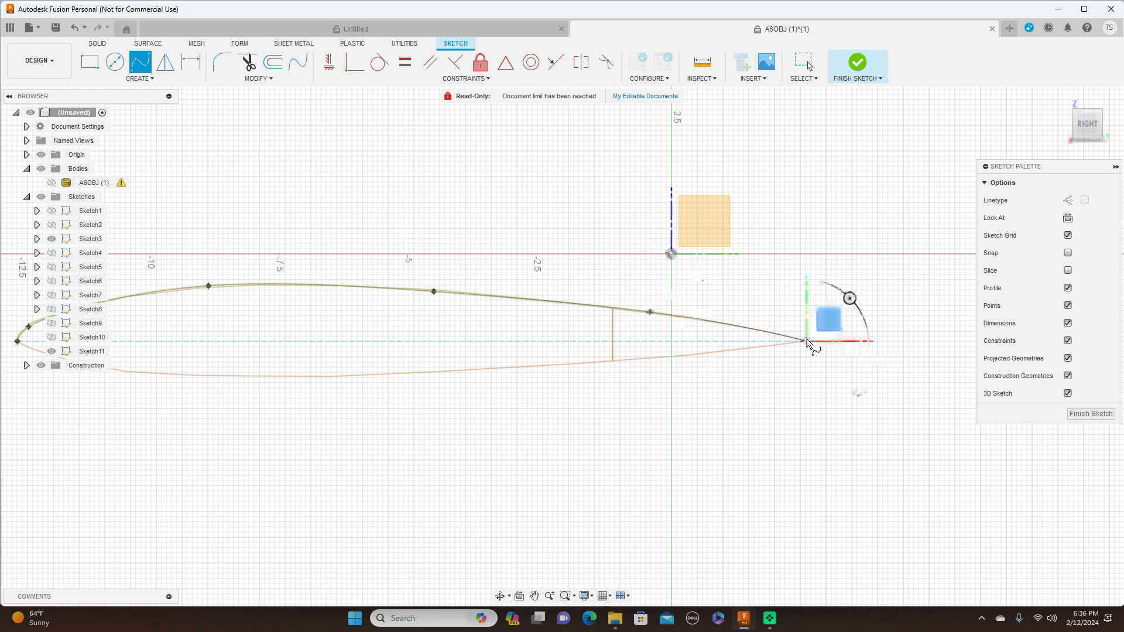
right_click(811, 343)
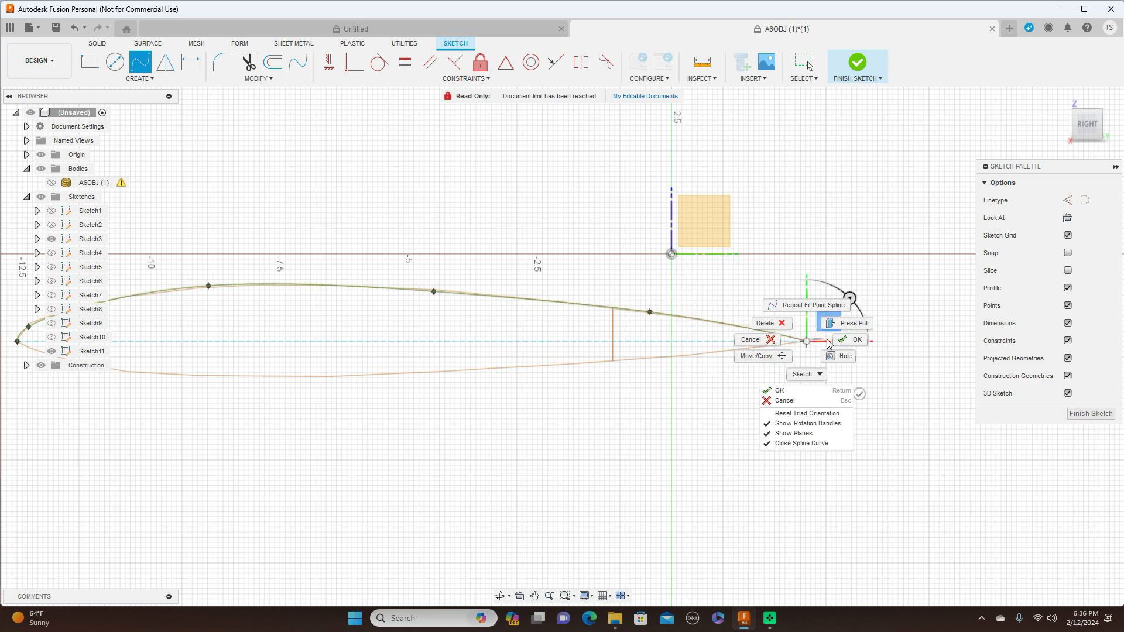
left_click(852, 341)
Draw a horizontal chord line joining the upper spline's leading-edge and trailing-edge endpoints
scroll(819, 347, "down", 3)
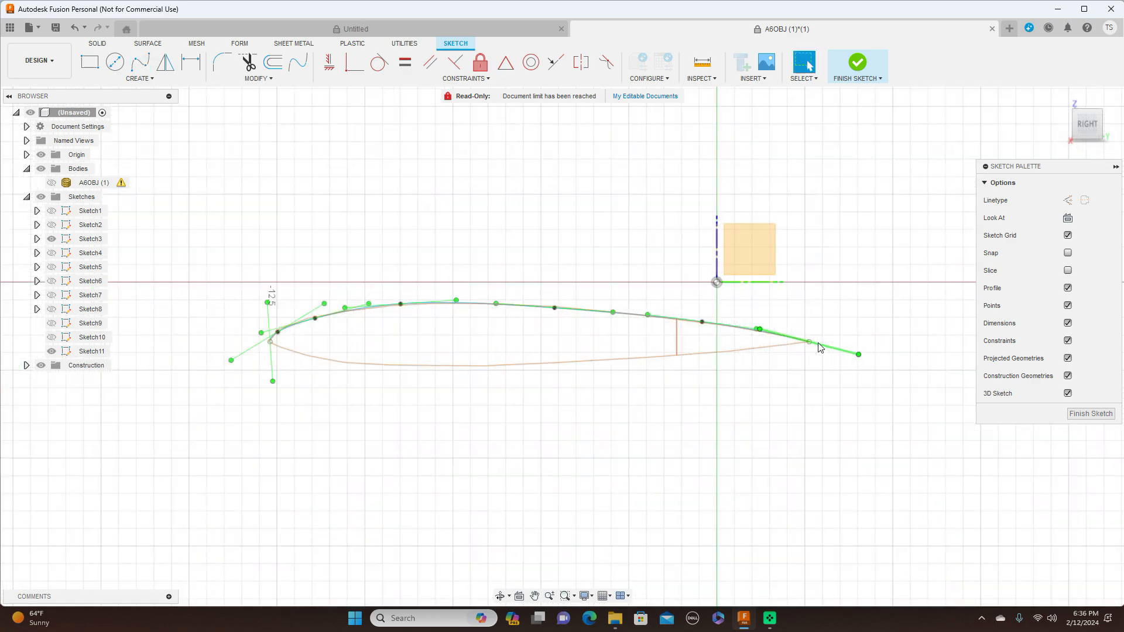
left_click(712, 249)
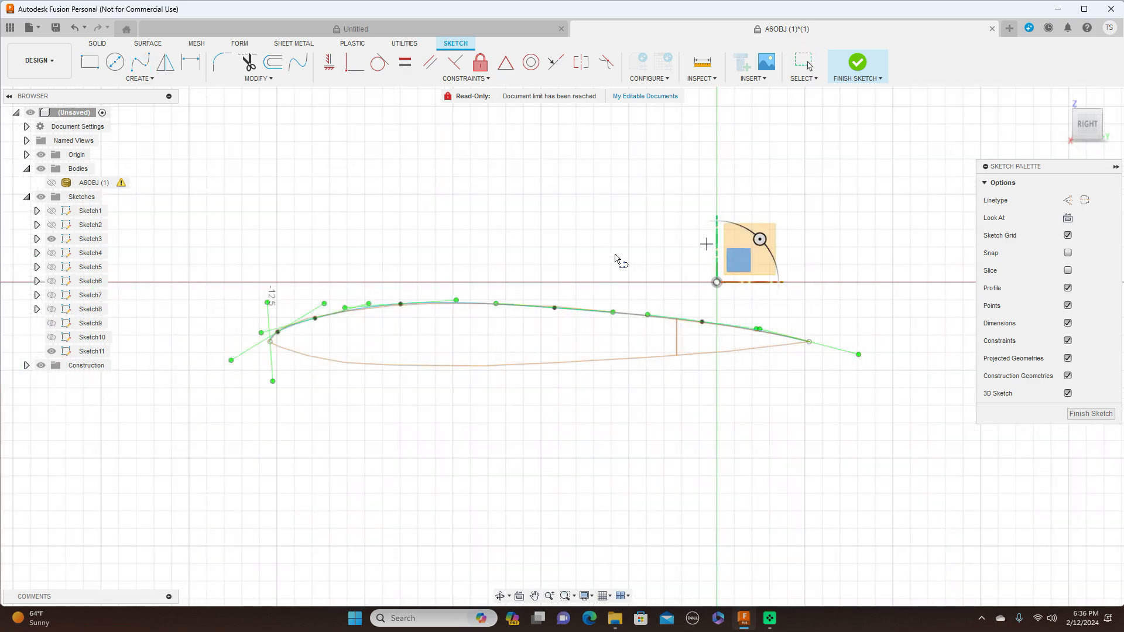
left_click(270, 342)
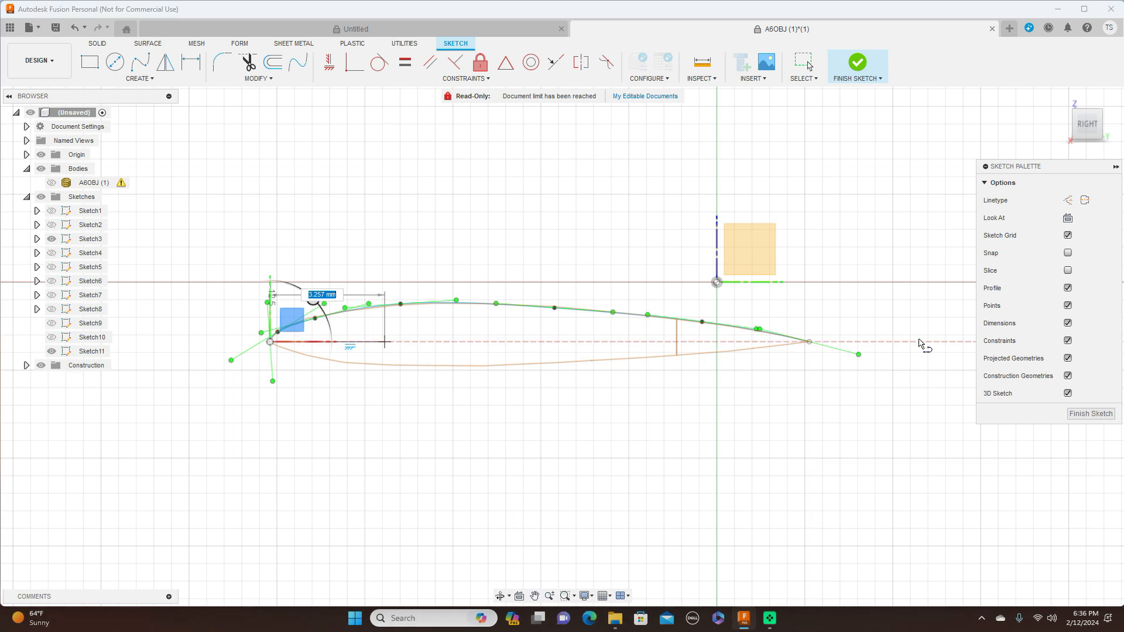
left_click(812, 344)
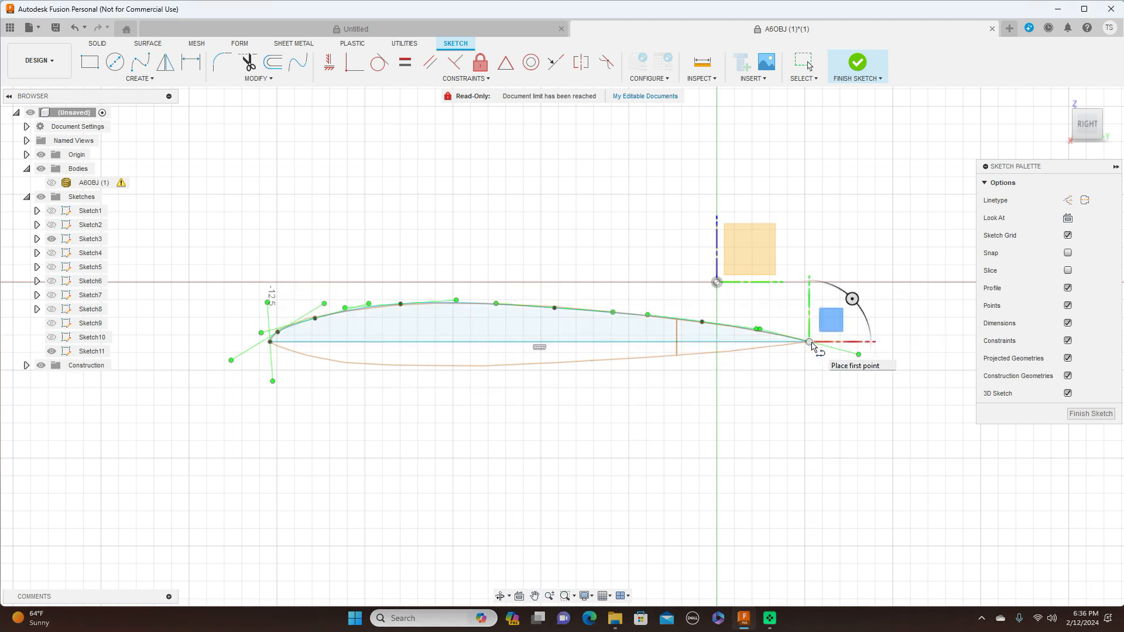
right_click(812, 344)
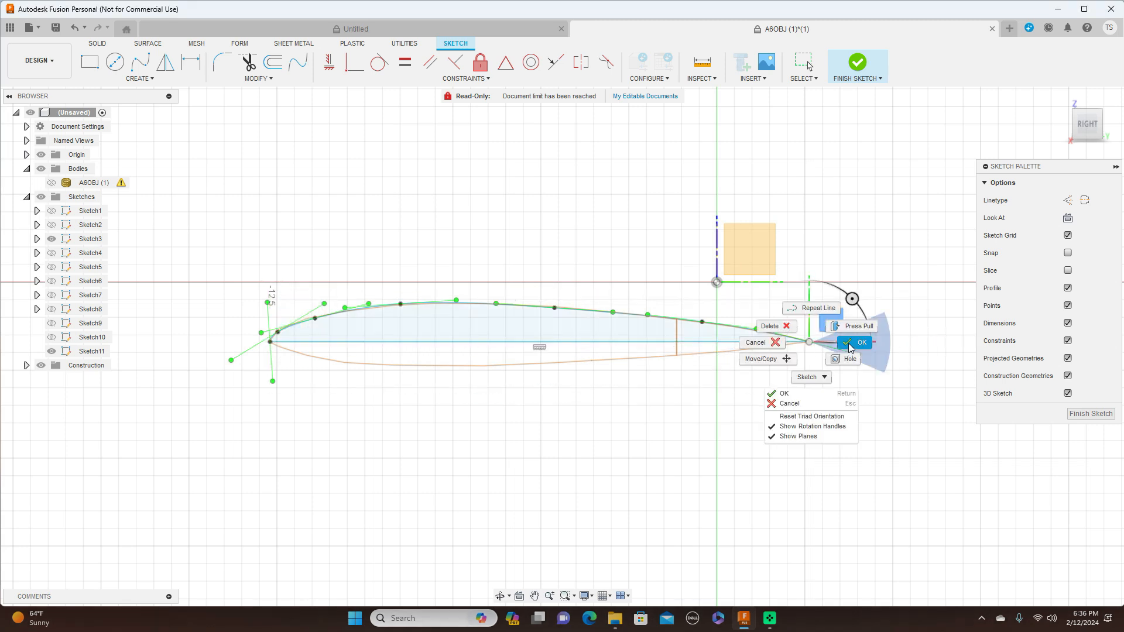
left_click(849, 345)
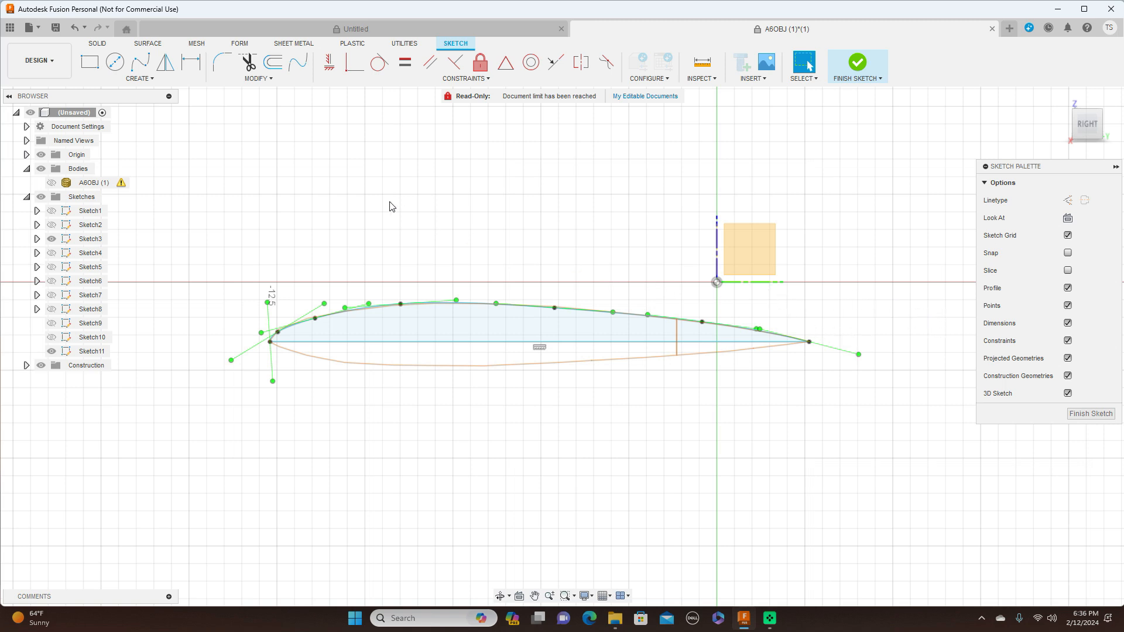
Trace the lower surface of the section with a fit point spline from the leading edge to the trailing edge
left_click(140, 61)
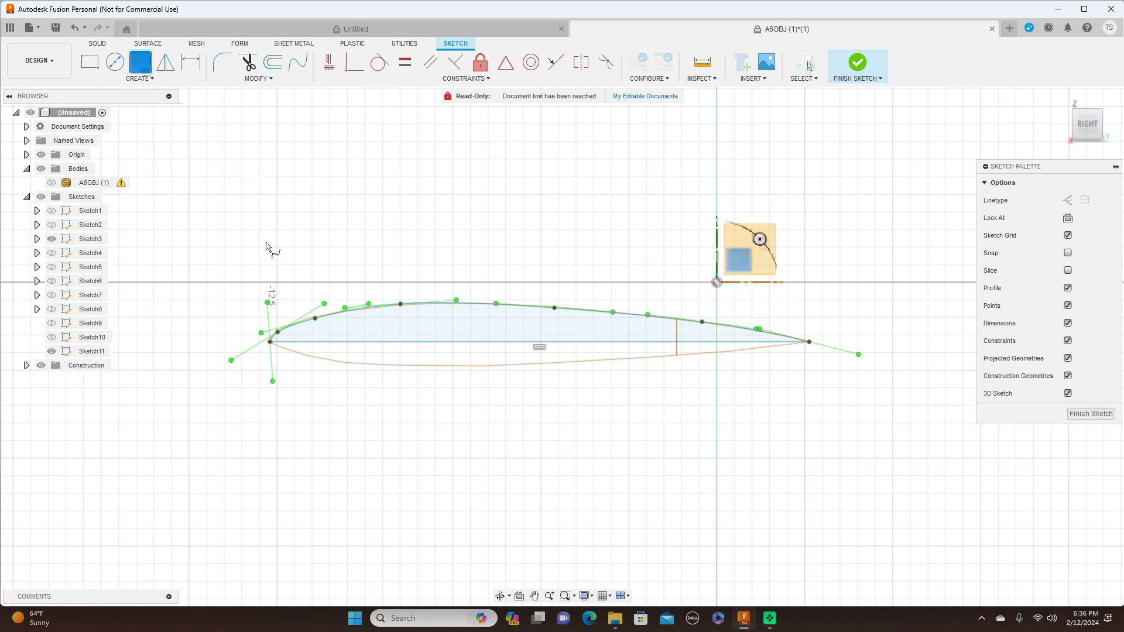
left_click(271, 343)
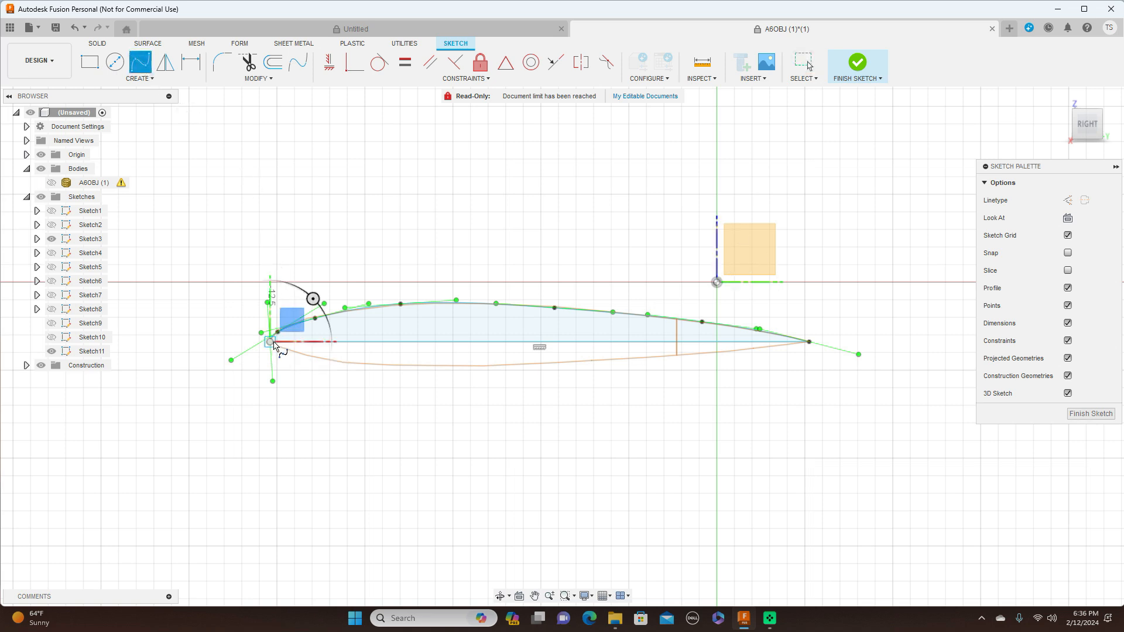
left_click(303, 355)
left_click(349, 364)
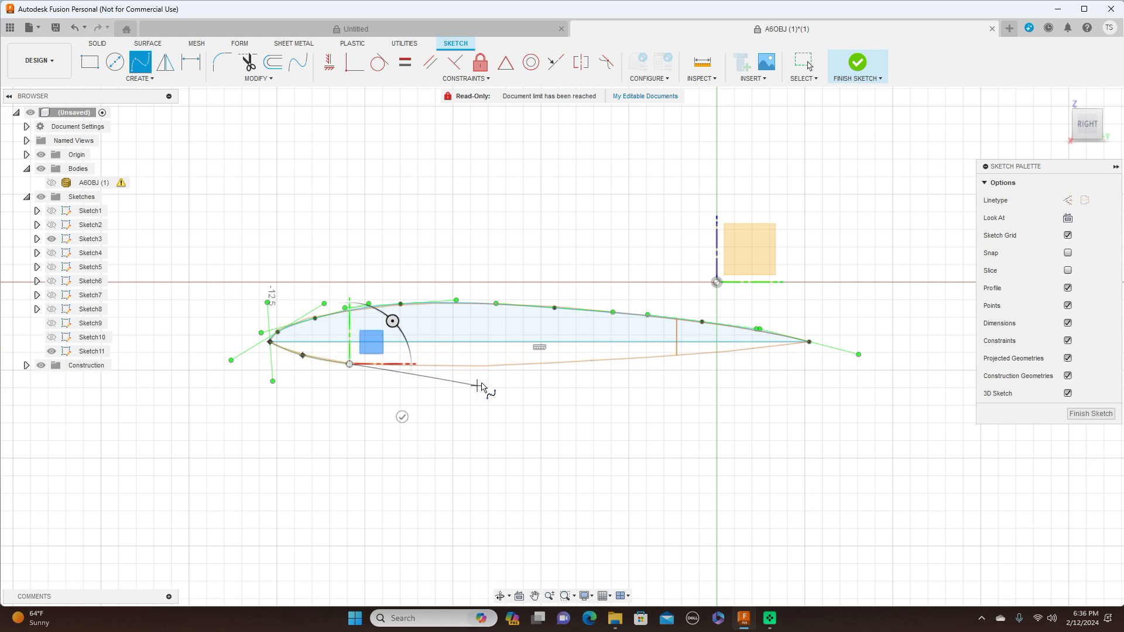
left_click(515, 364)
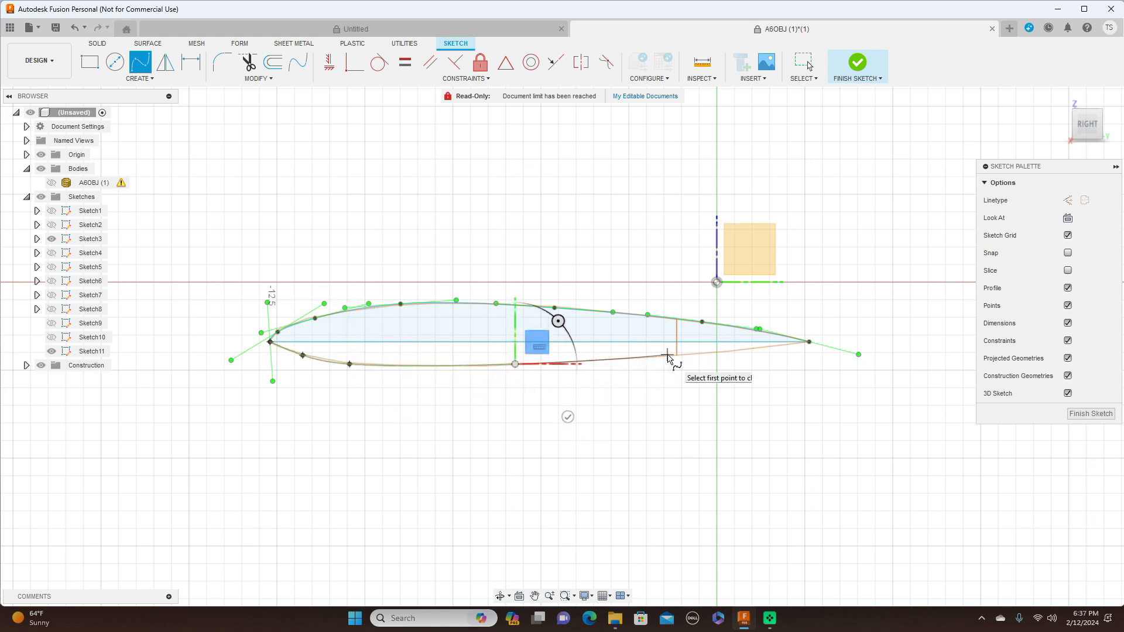
left_click(668, 356)
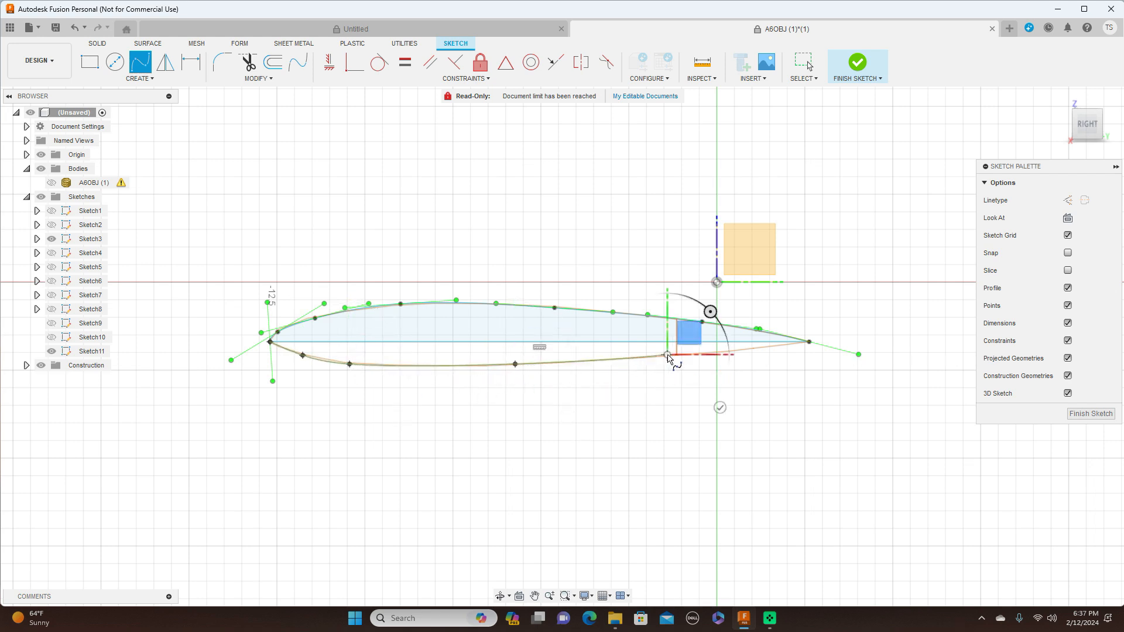
left_click(809, 343)
right_click(843, 352)
left_click(771, 354)
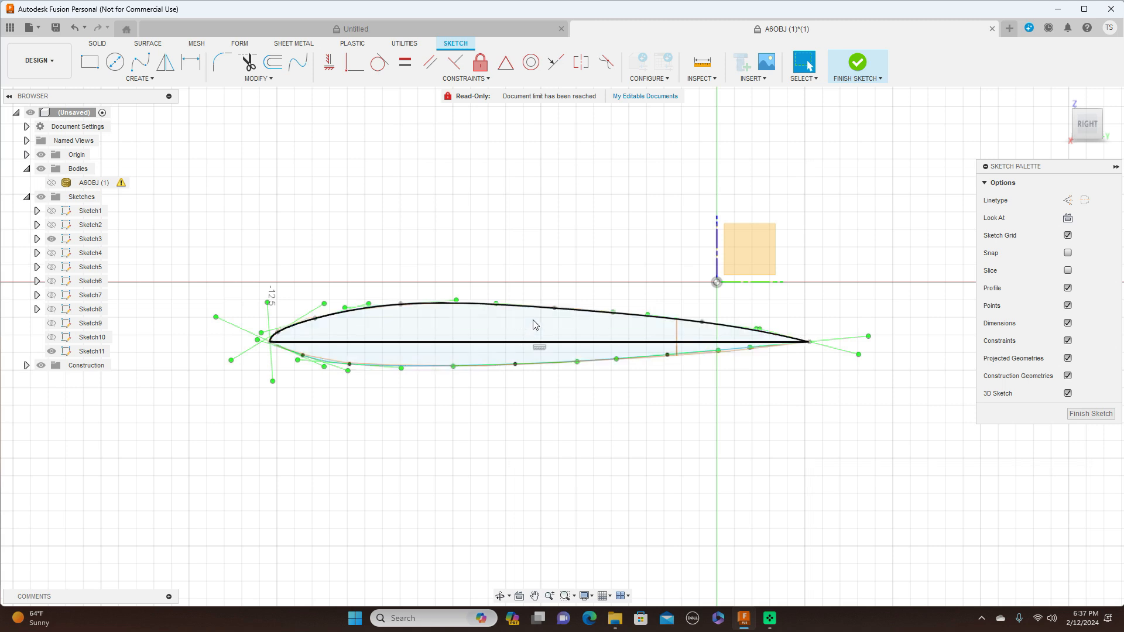
Finish the sketch, then show the Sketch4 wing section and hide Sketch3 and Sketch11
left_click(1090, 414)
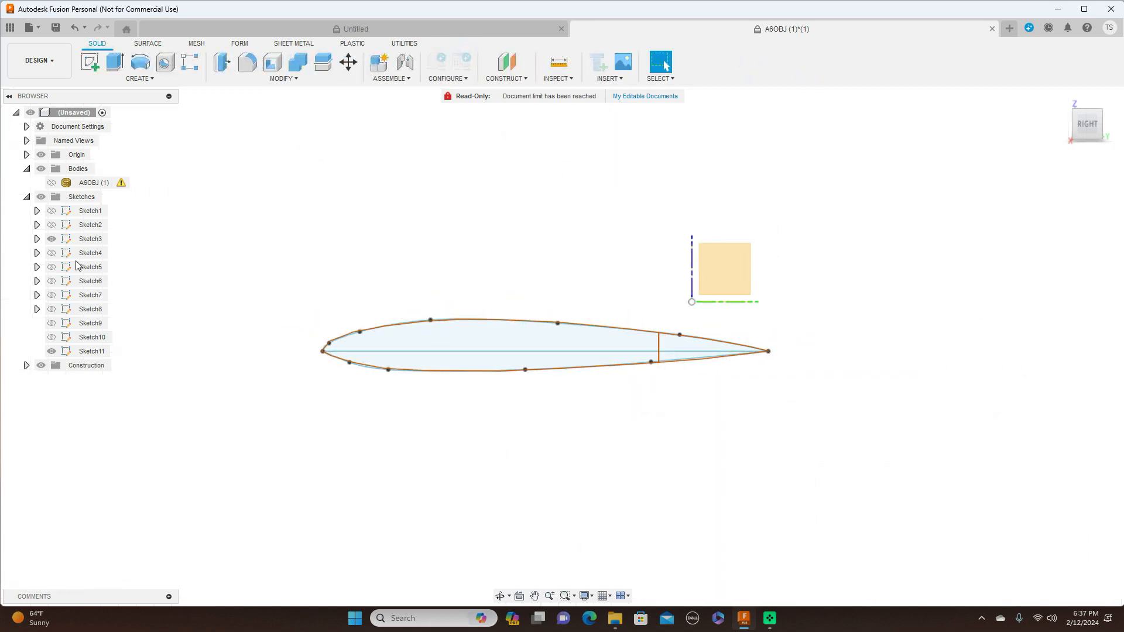
left_click(56, 256)
left_click(52, 255)
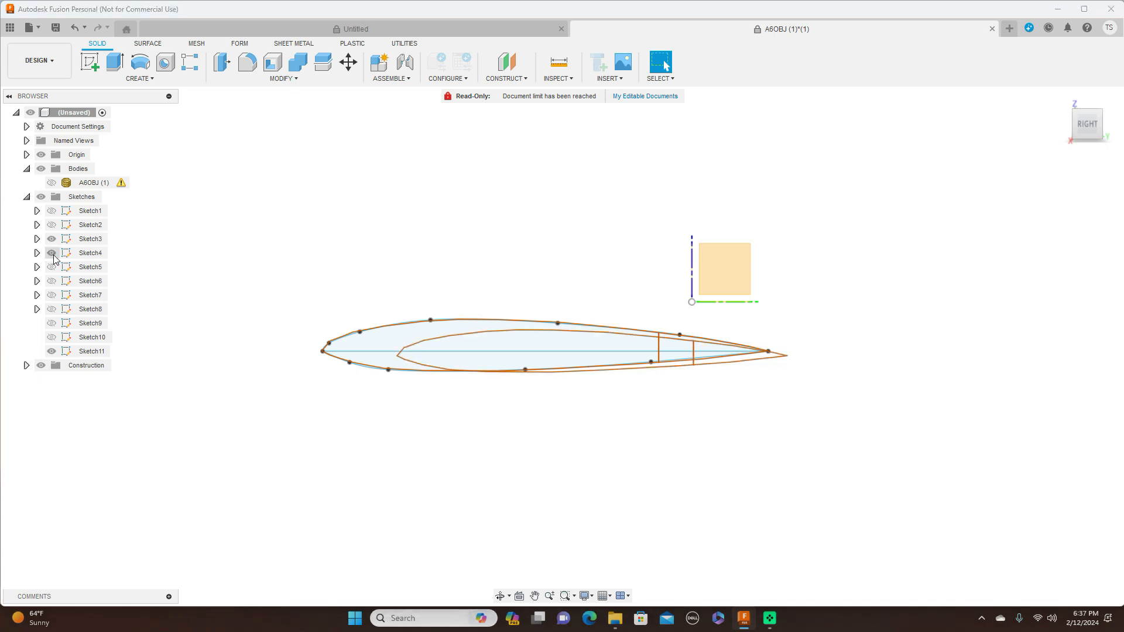
left_click(52, 239)
left_click(53, 239)
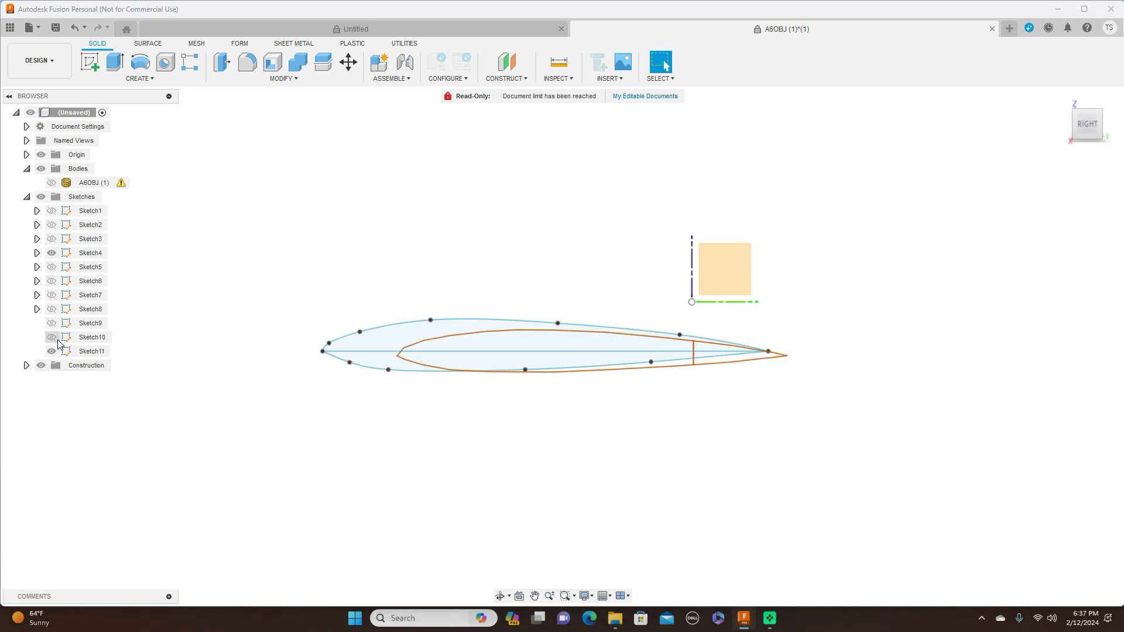
left_click(57, 351)
left_click(56, 352)
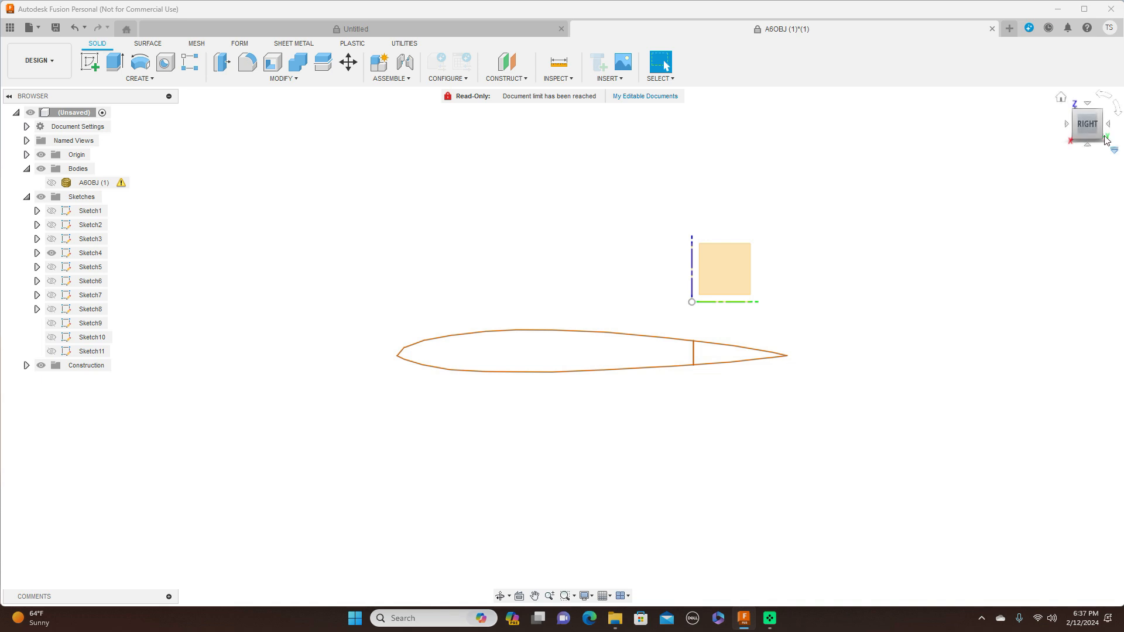
Create a construction plane offset about 19 mm from the YZ plane, level with the Sketch4 wing section
left_click(1091, 106)
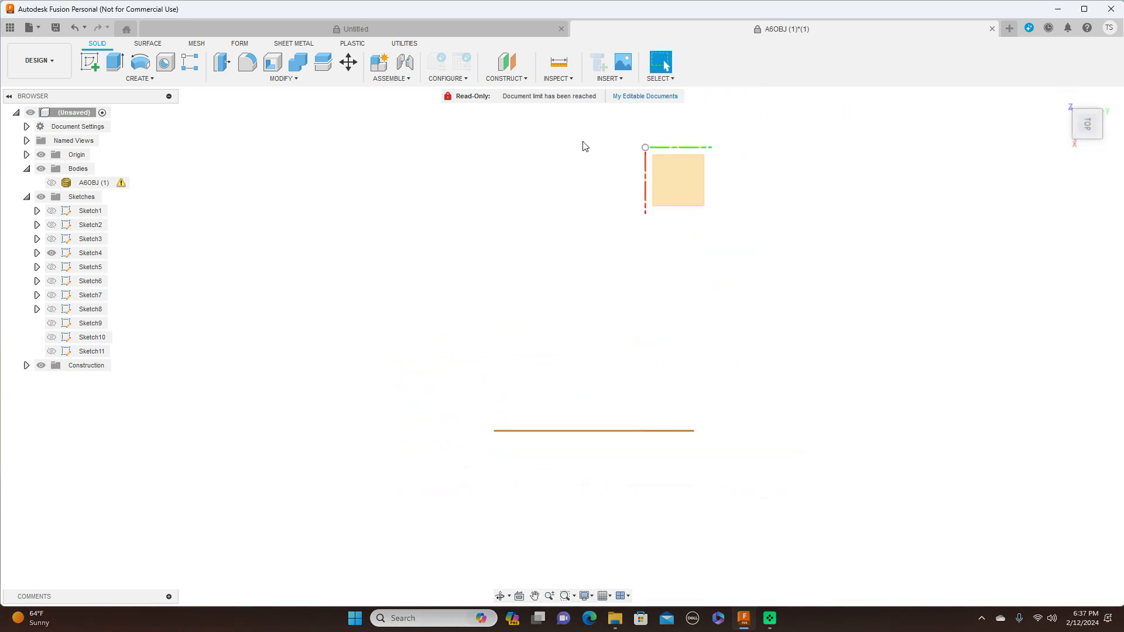
left_click(526, 80)
left_click(526, 91)
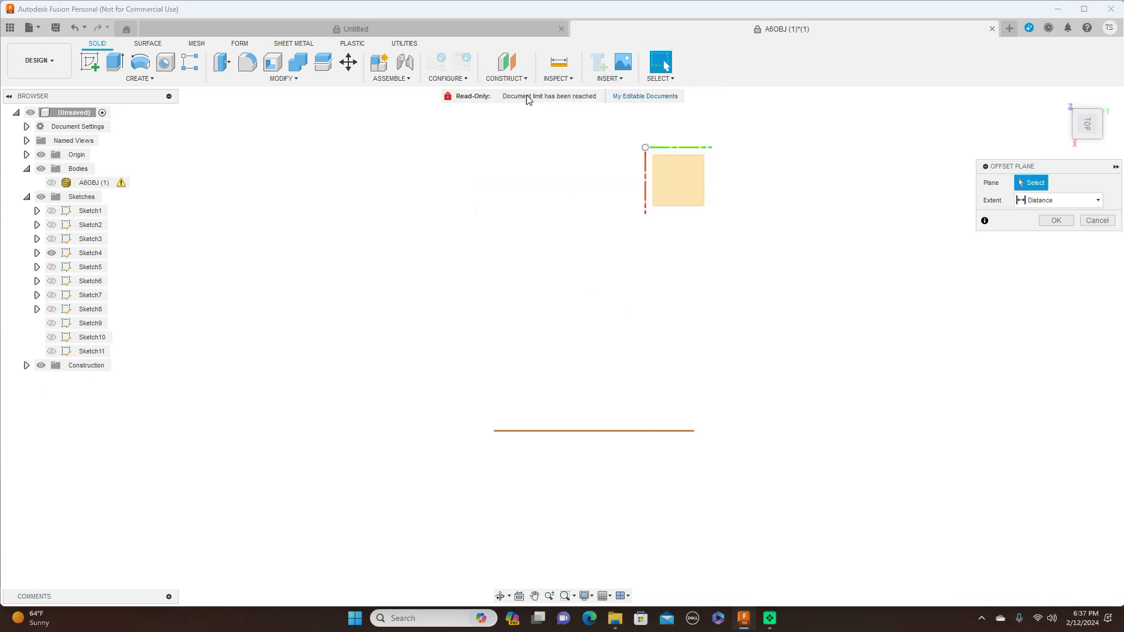
left_click(671, 153)
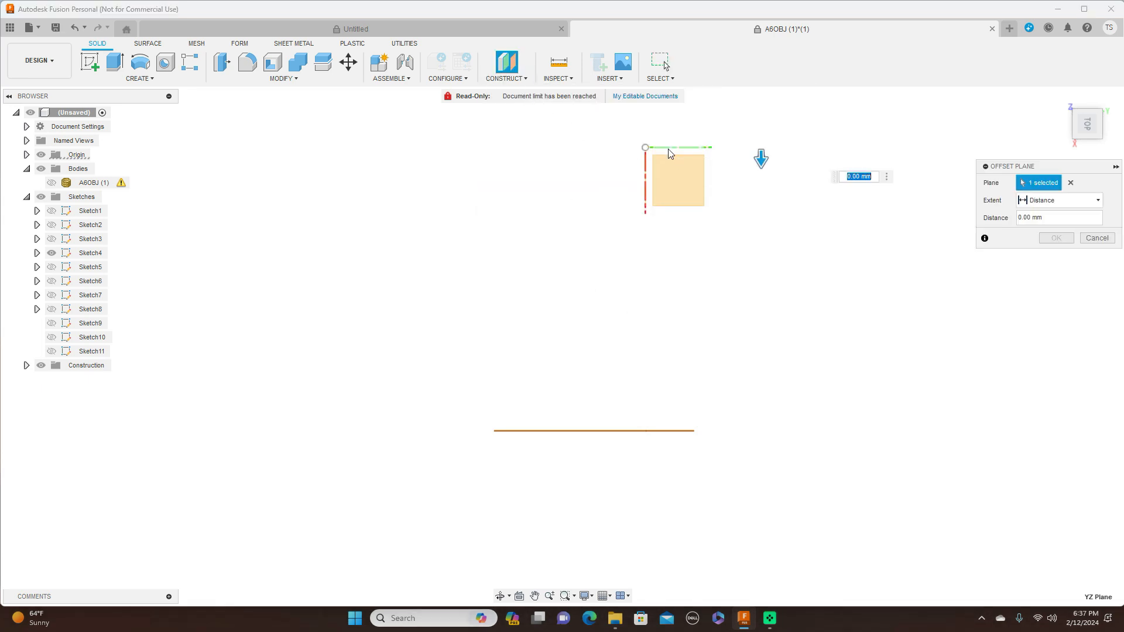
left_click_drag(762, 160, 762, 443)
left_click(1056, 237)
Start a new sketch on the offset plane beside the Sketch4 section
left_click(1094, 140)
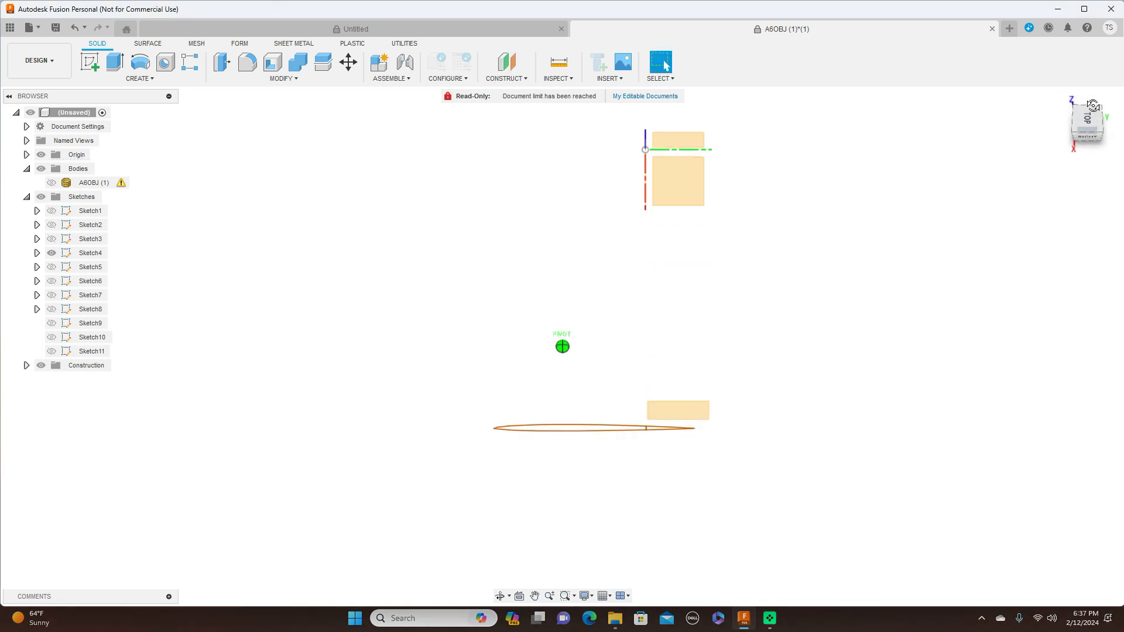
left_click(90, 62)
scroll(678, 296, "up", 5)
middle_click_drag(662, 331, 793, 236)
scroll(761, 281, "up", 2)
middle_click_drag(743, 328, 818, 282)
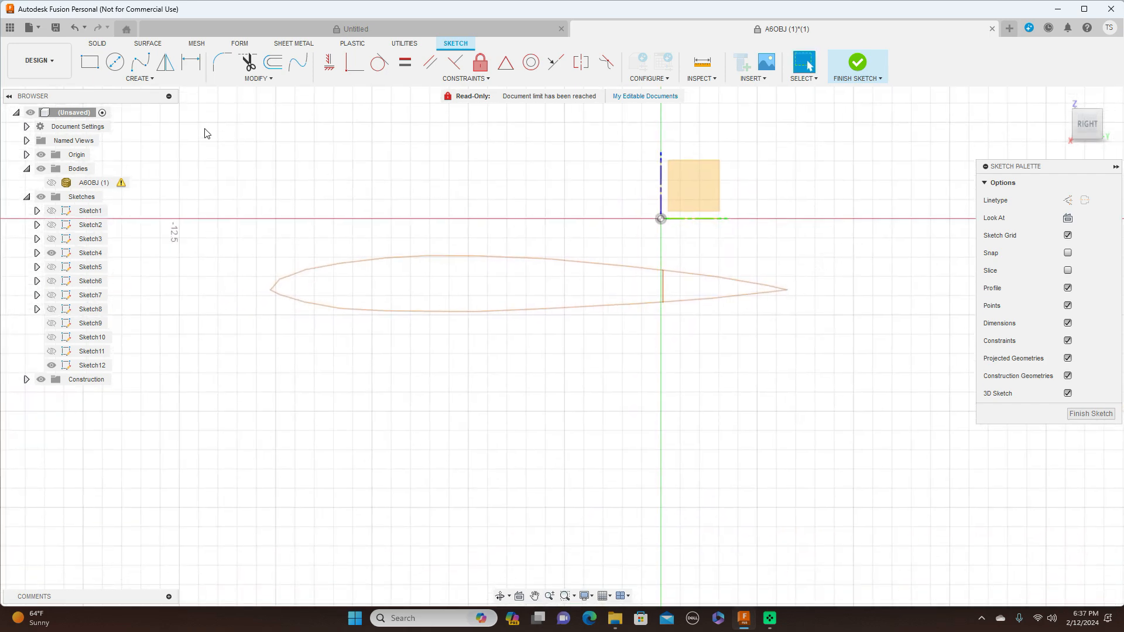
Trace the upper surface of the Sketch4 section with a six-point fit point spline from the leading edge to the trailing edge
left_click(140, 62)
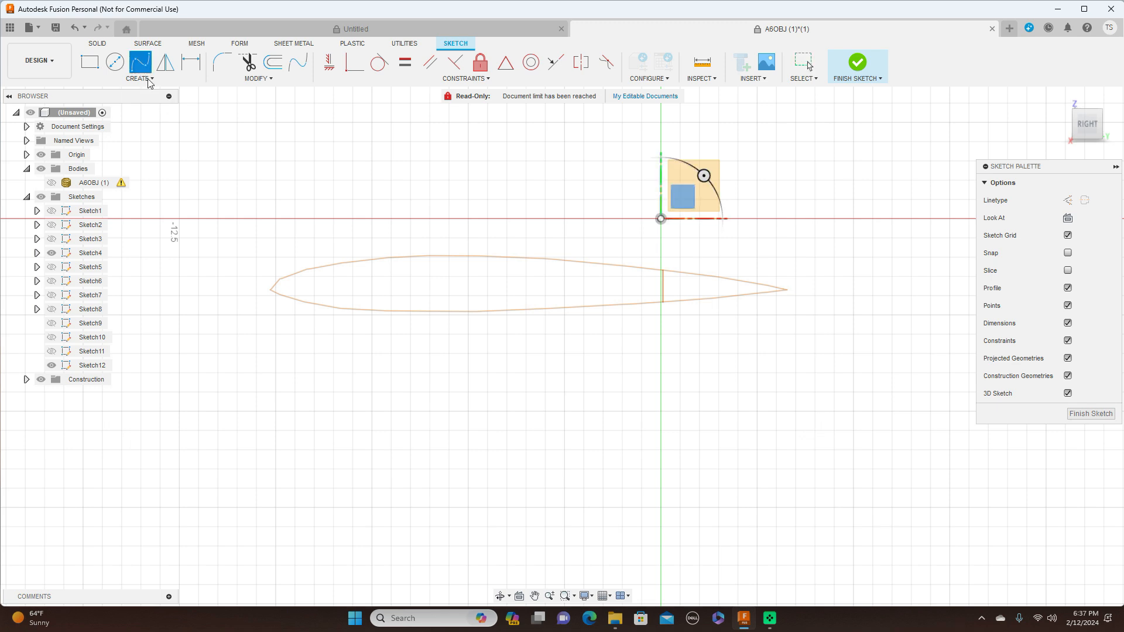
left_click(270, 289)
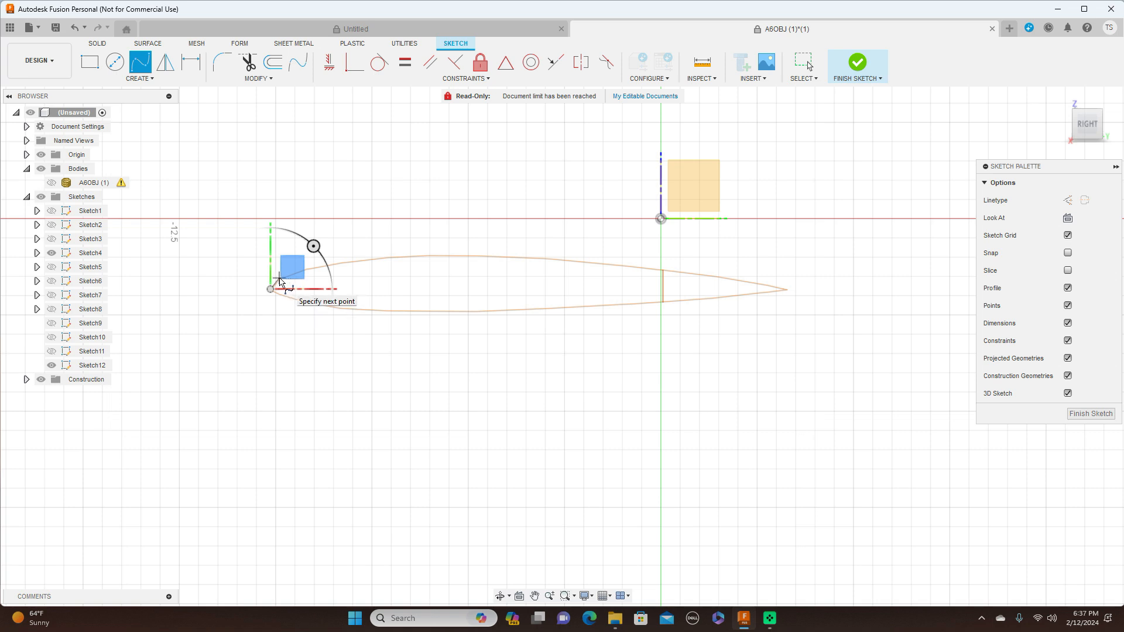
left_click(279, 278)
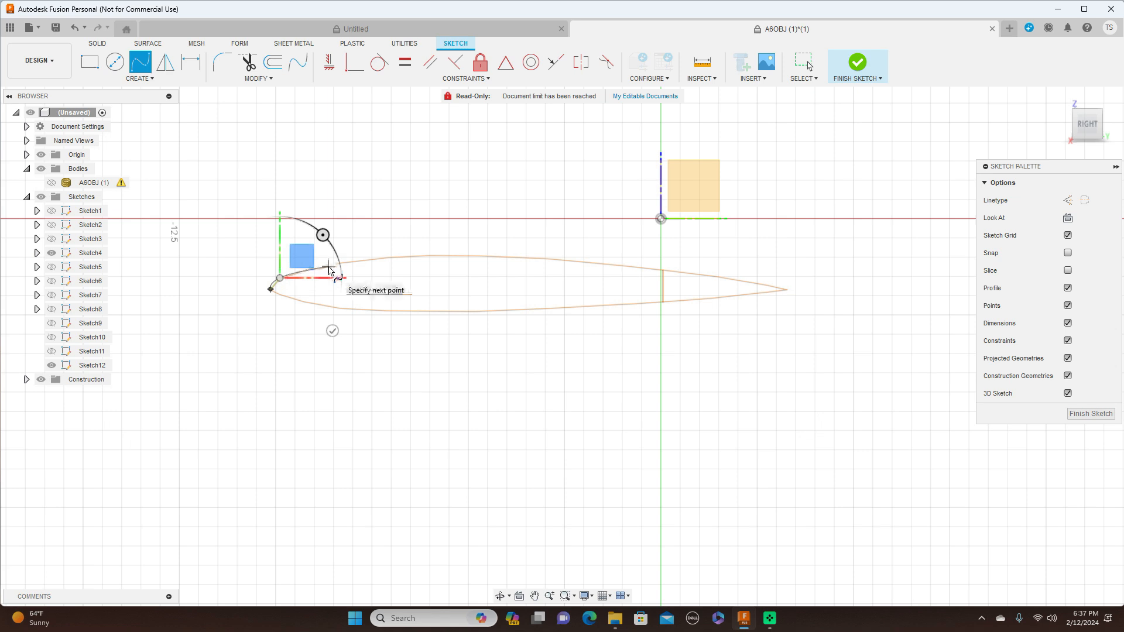
left_click(329, 266)
left_click(464, 255)
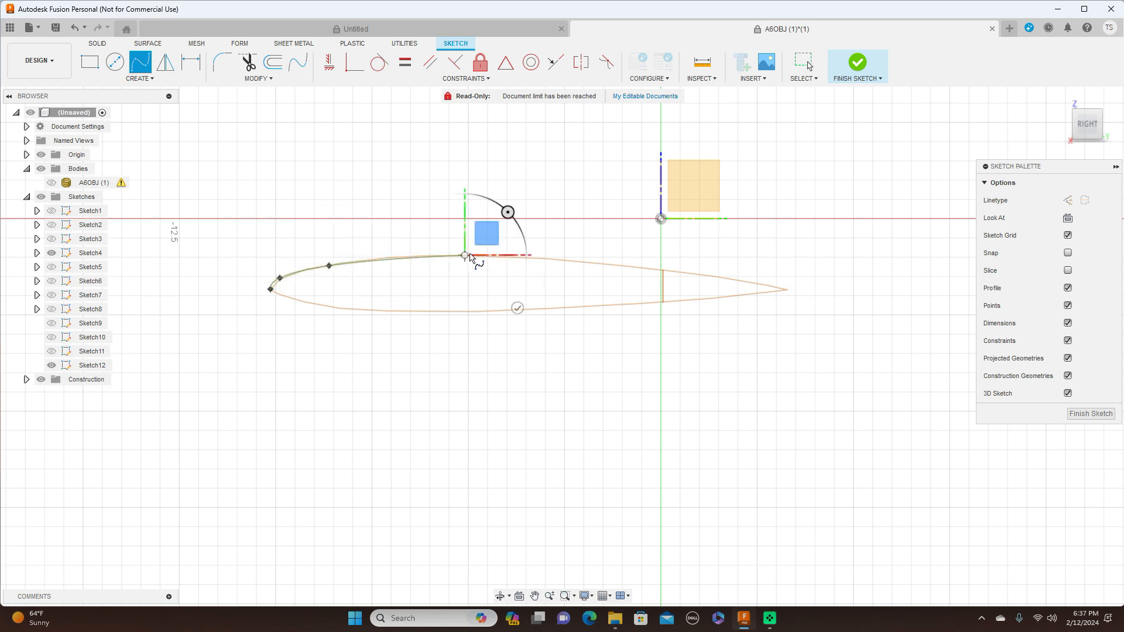
left_click(627, 267)
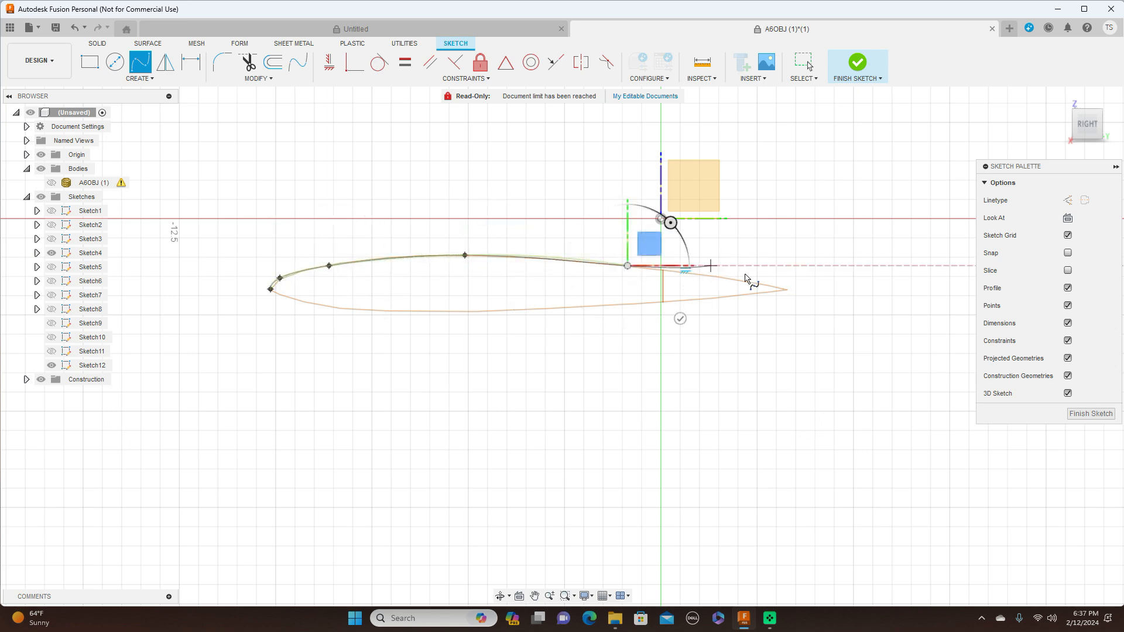
left_click(788, 289)
right_click(789, 295)
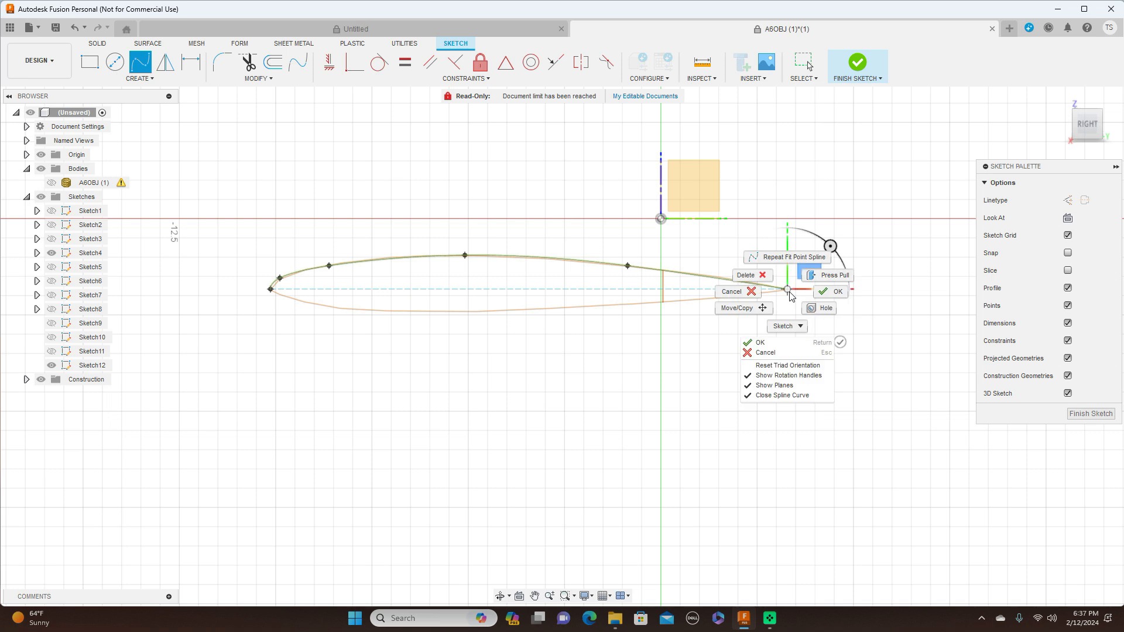
left_click(838, 295)
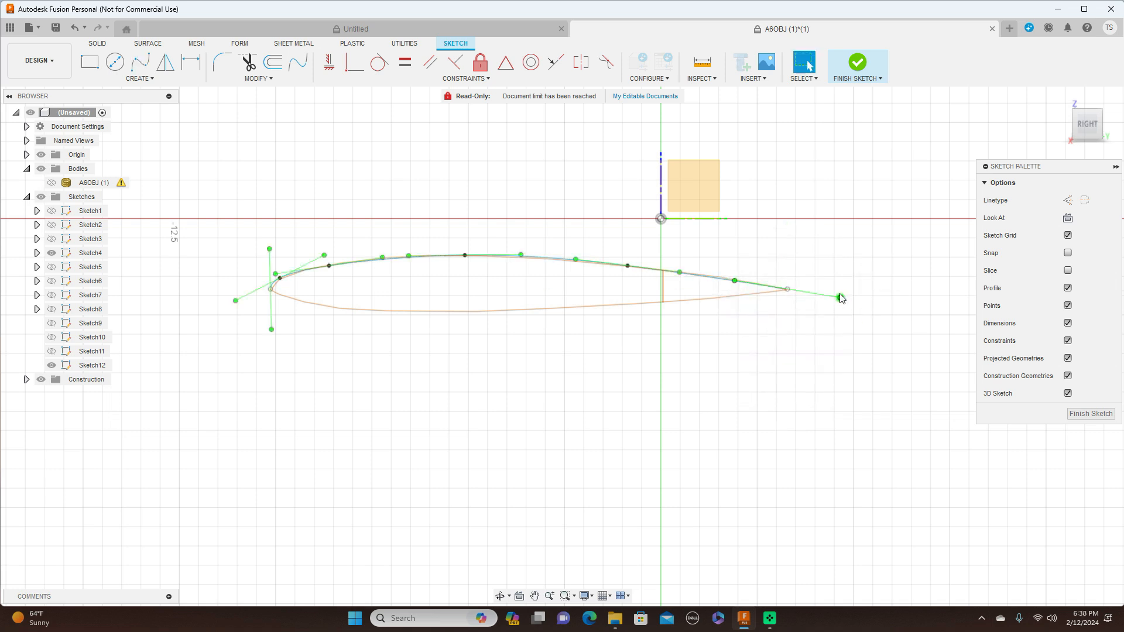
Draw a horizontal chord line from the upper spline's trailing-edge endpoint to its leading-edge endpoint
key("Return")
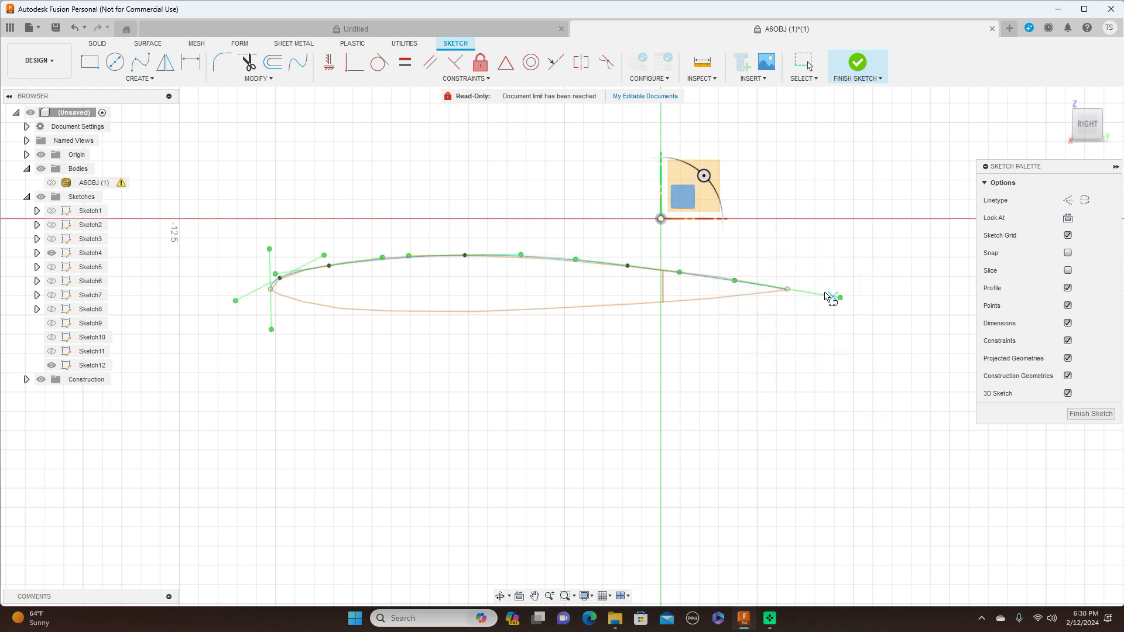
left_click(790, 291)
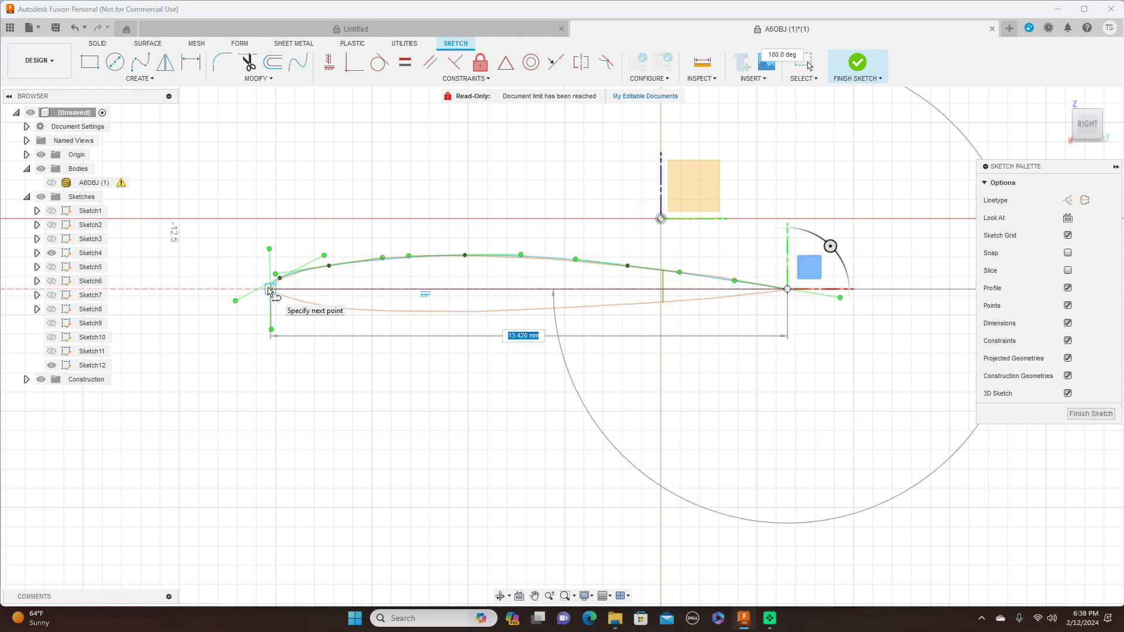
left_click(274, 291)
right_click(275, 291)
left_click(300, 291)
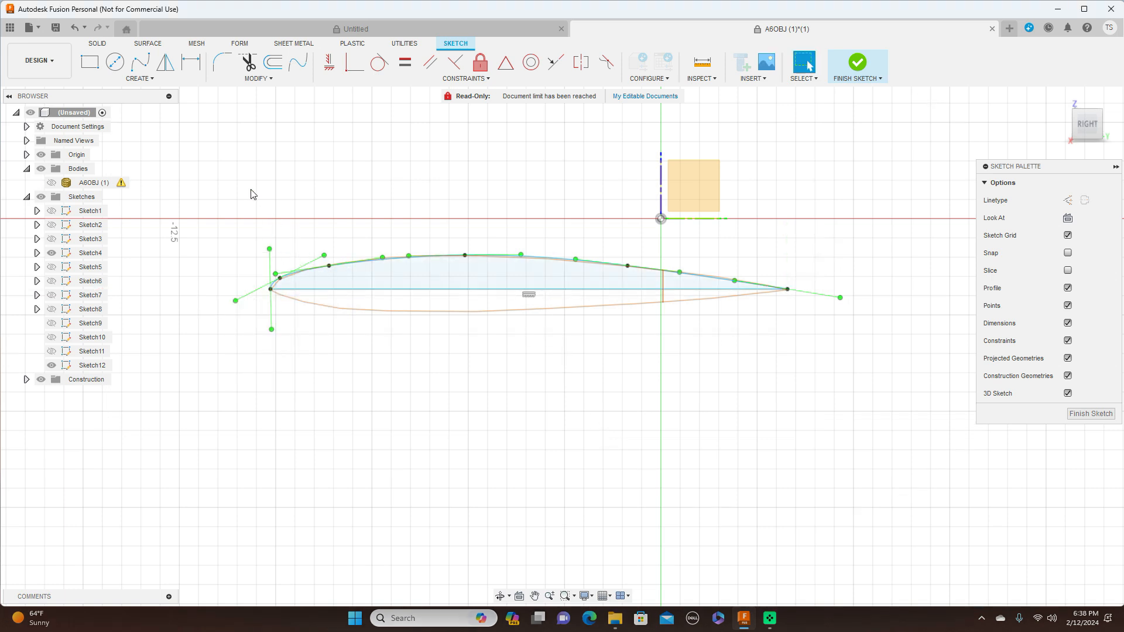
Trace the lower surface of the Sketch4 section with a seven-point fit point spline from the leading edge to the trailing edge
left_click(141, 63)
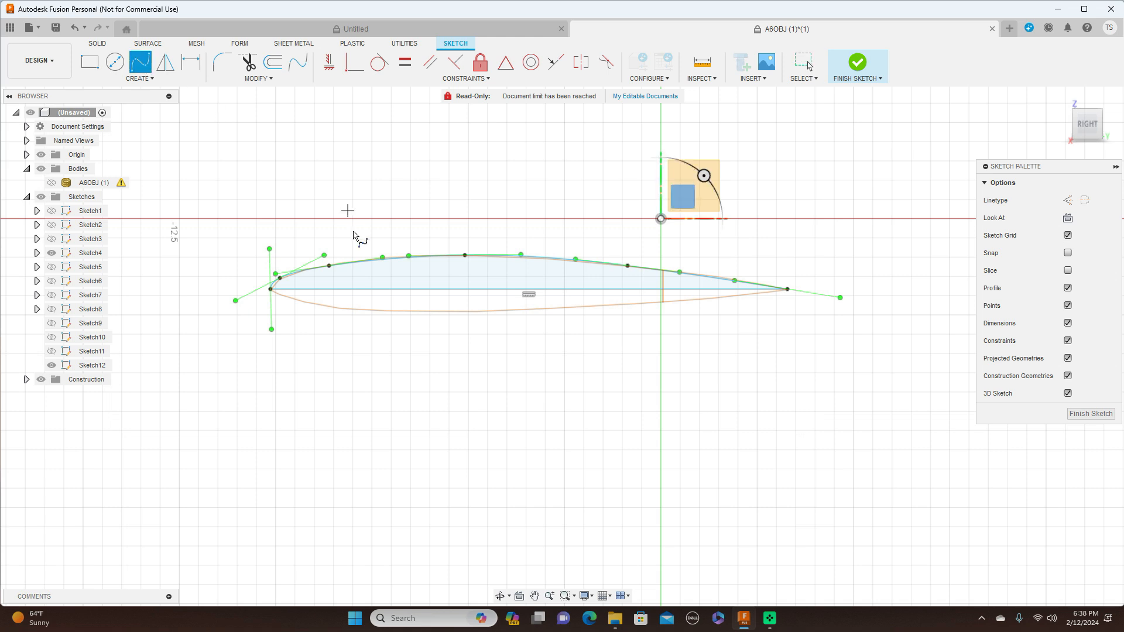
left_click(272, 290)
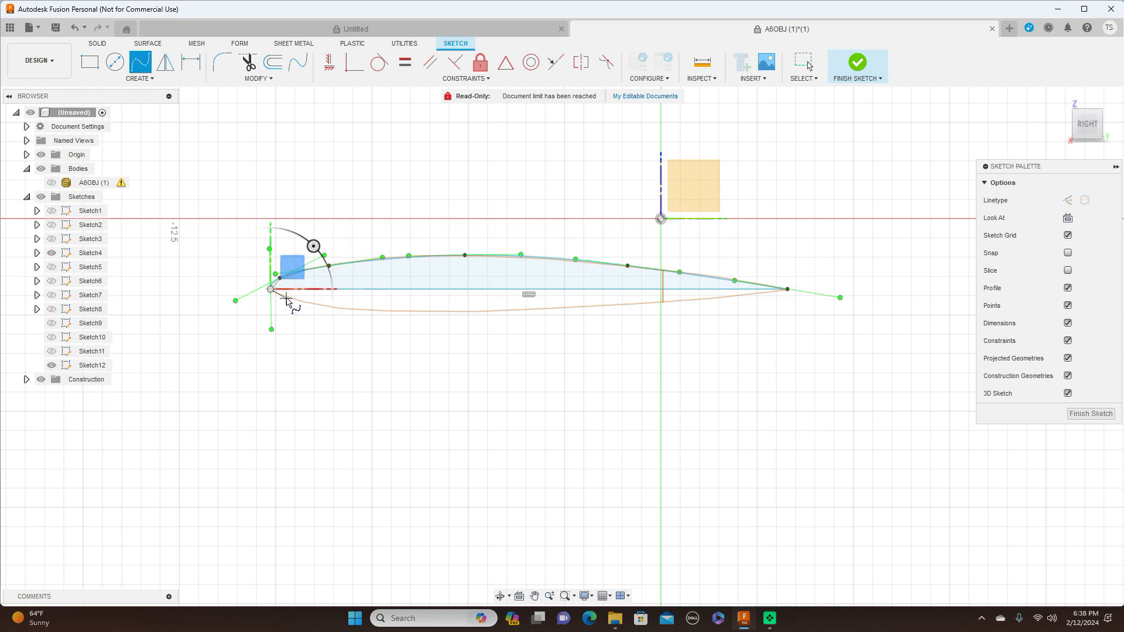
left_click(287, 298)
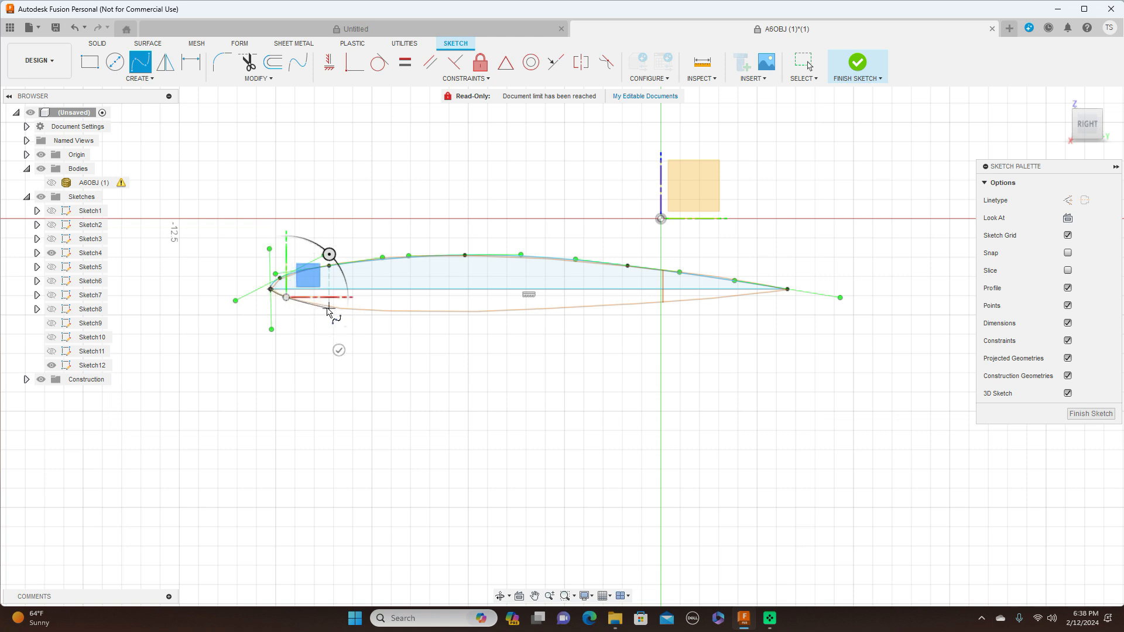
left_click(329, 308)
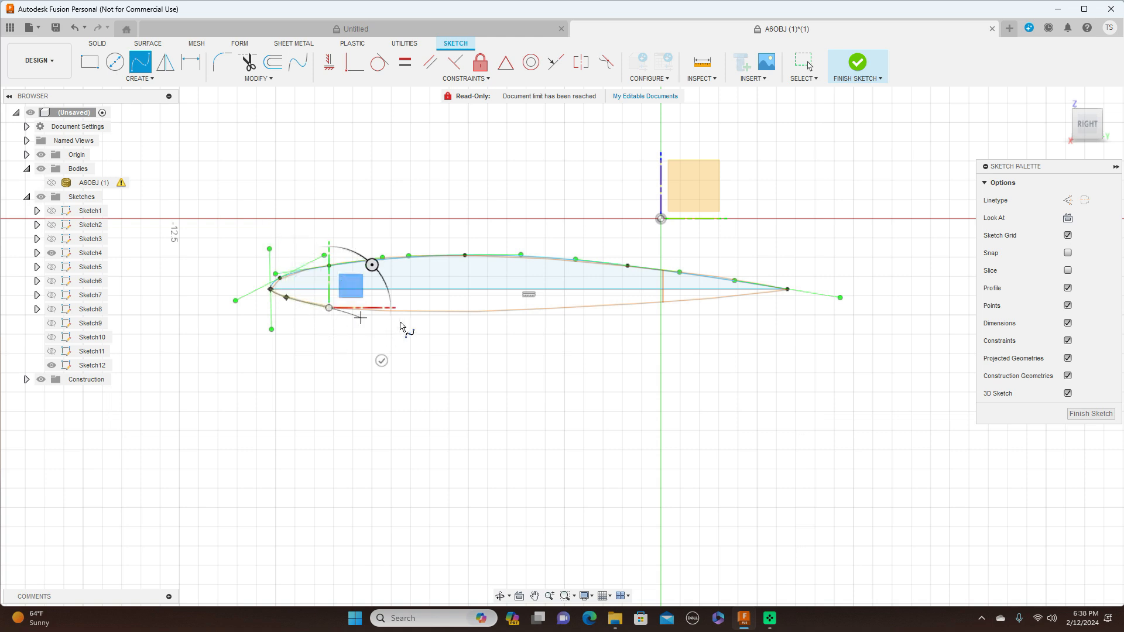
left_click(468, 313)
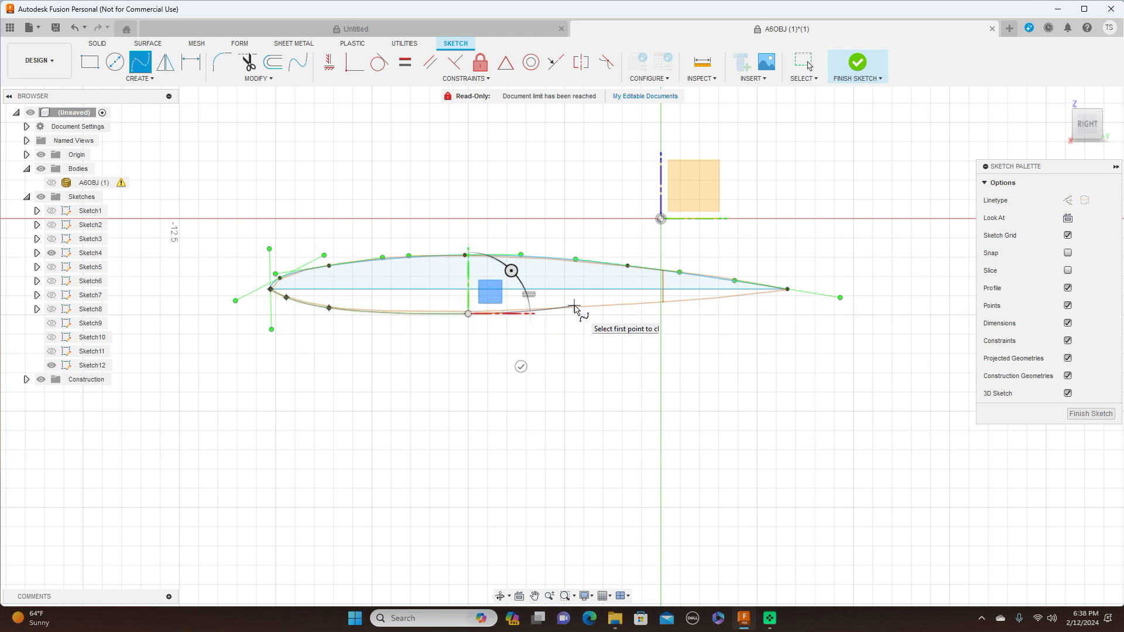
left_click(573, 306)
middle_click_drag(624, 322, 550, 359)
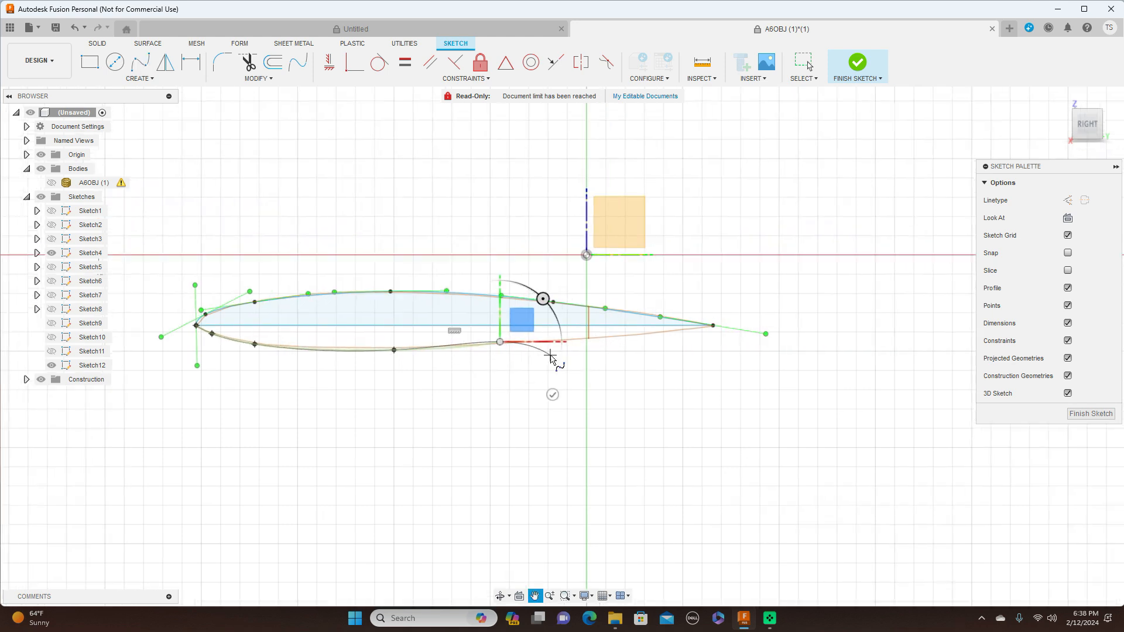
left_click(635, 340)
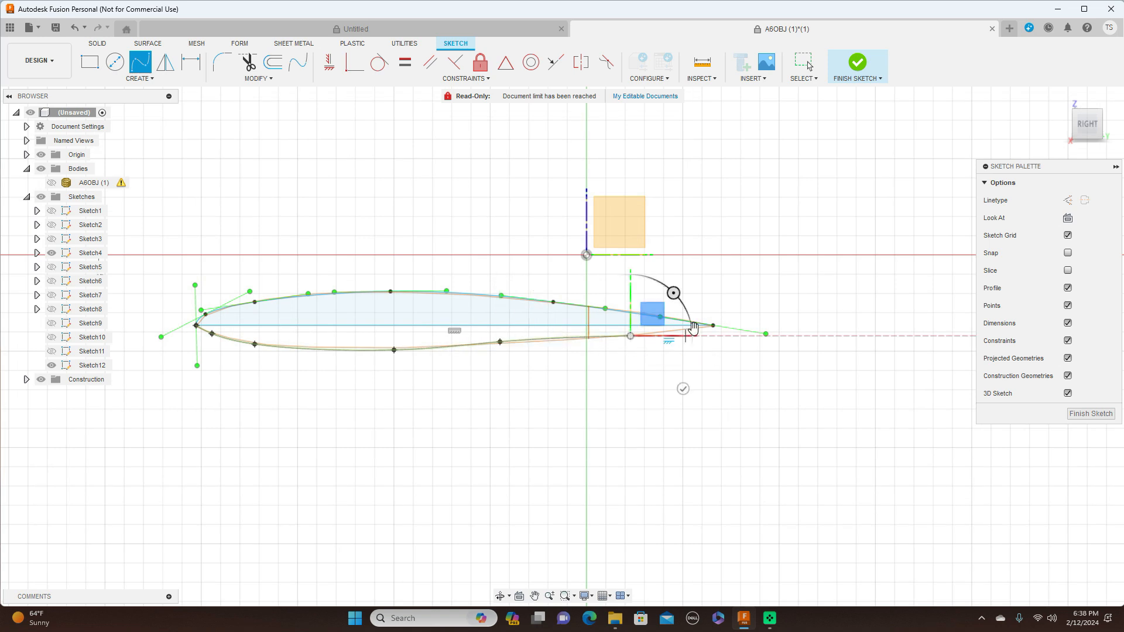
left_click(713, 325)
right_click(713, 326)
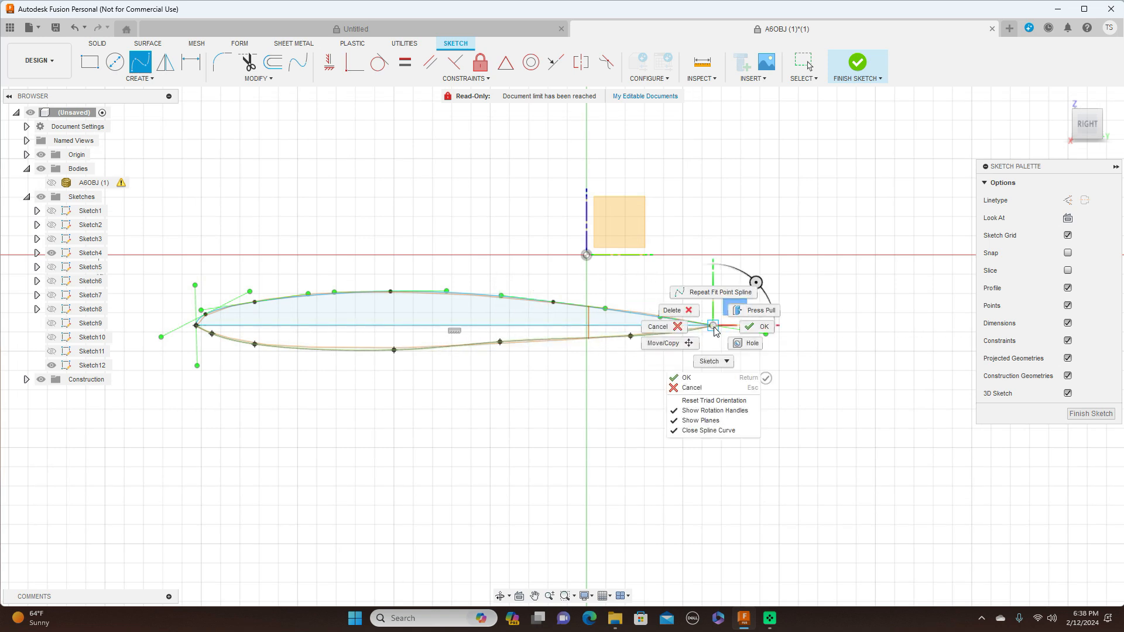
key("Escape")
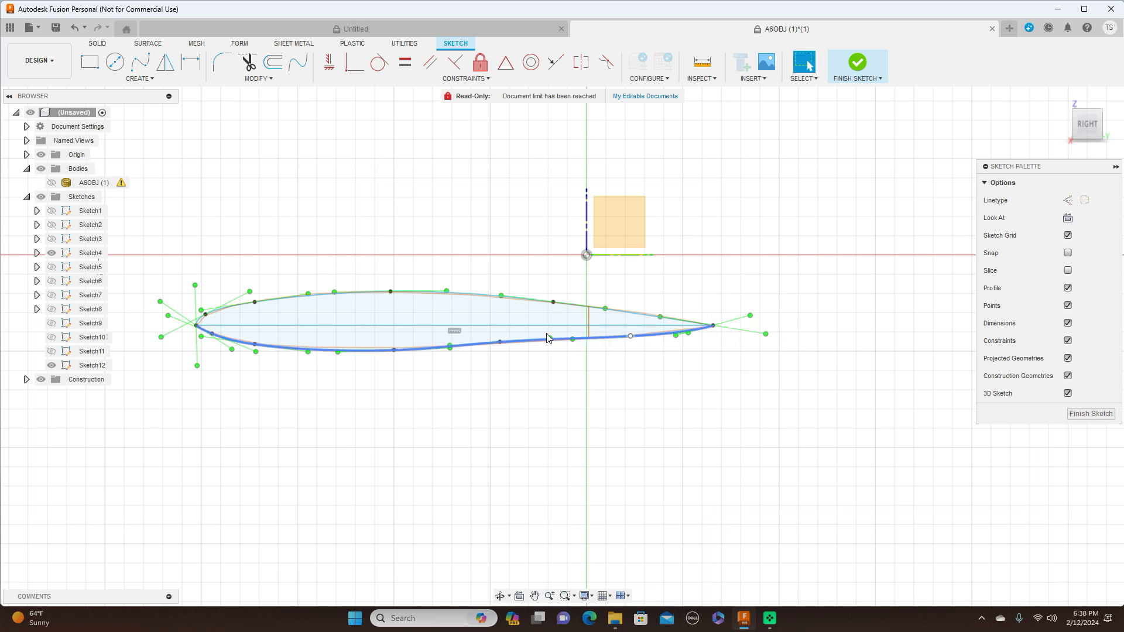
Fine-tune the lower spline's two mid-chord fit points and the upper spline's point near the leading edge to follow the Sketch4 outline
left_click(394, 350)
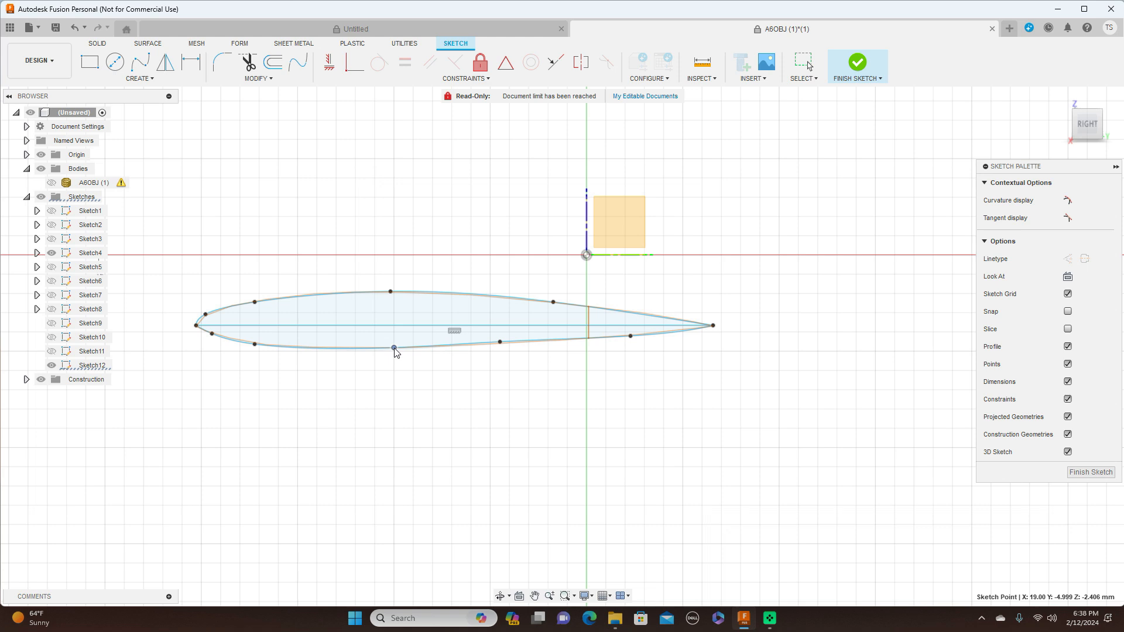
scroll(427, 394, "down", 2)
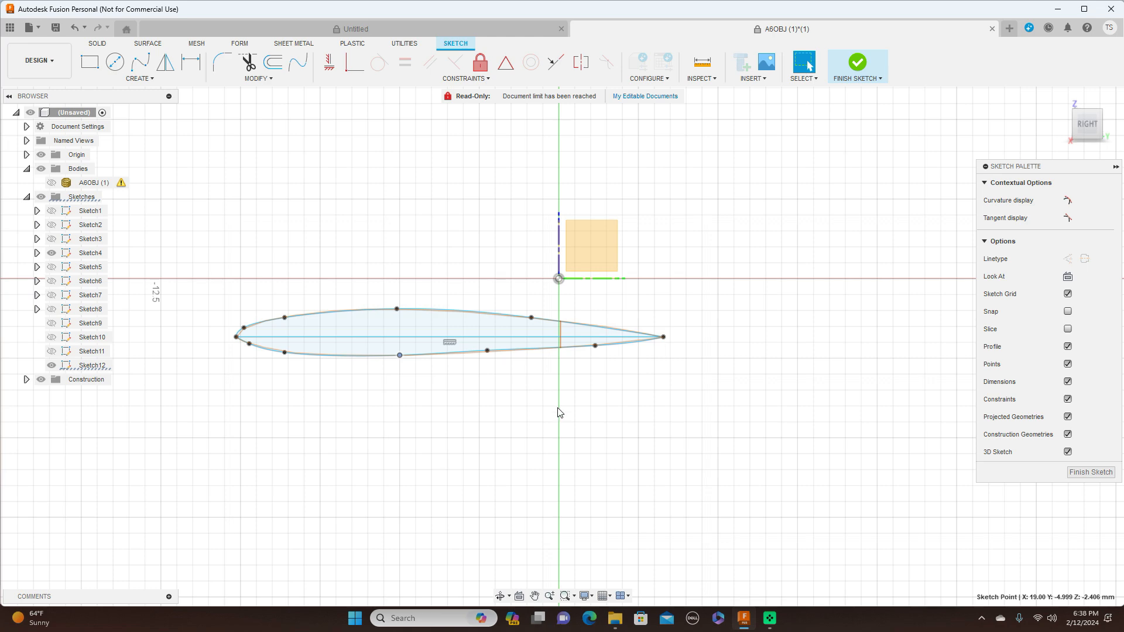
scroll(559, 412, "down", 1)
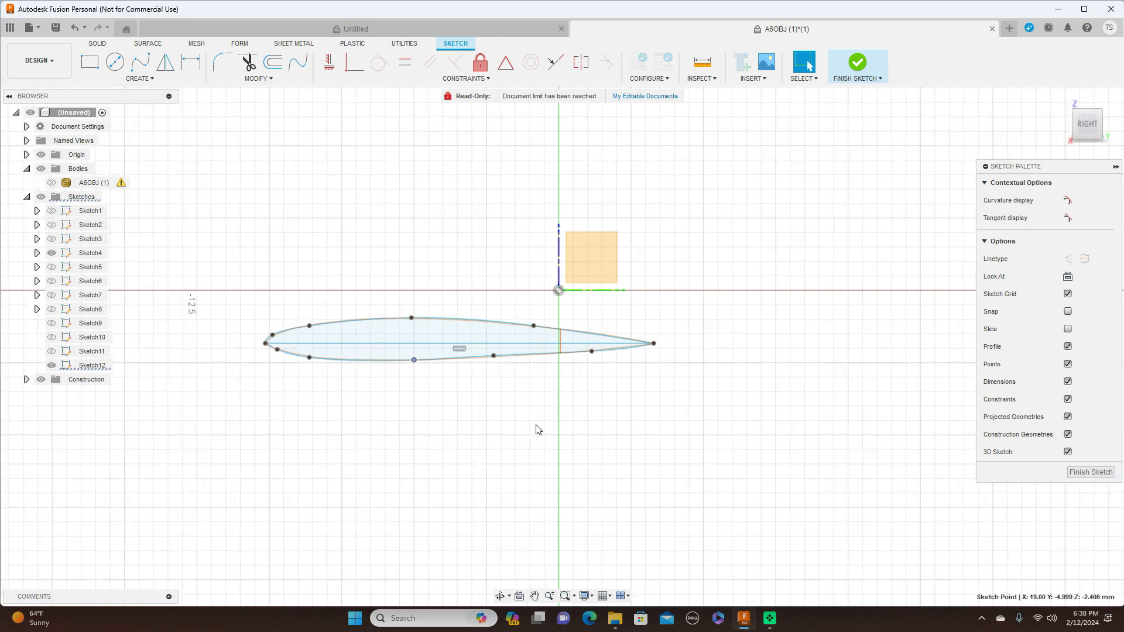
middle_click_drag(534, 434, 654, 397)
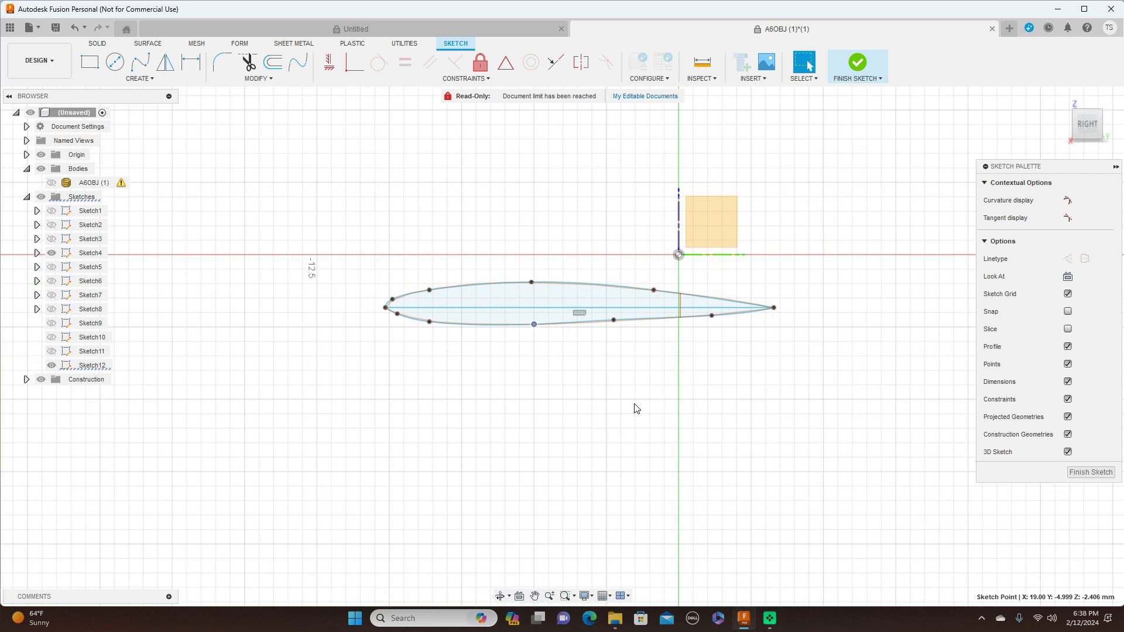
scroll(636, 408, "up", 2)
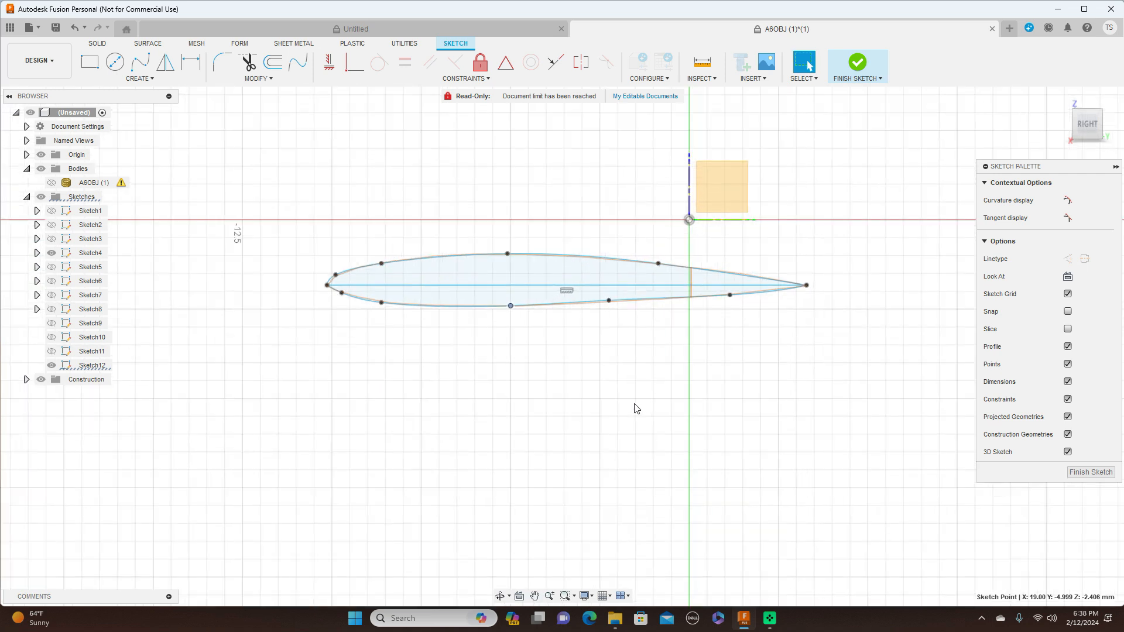
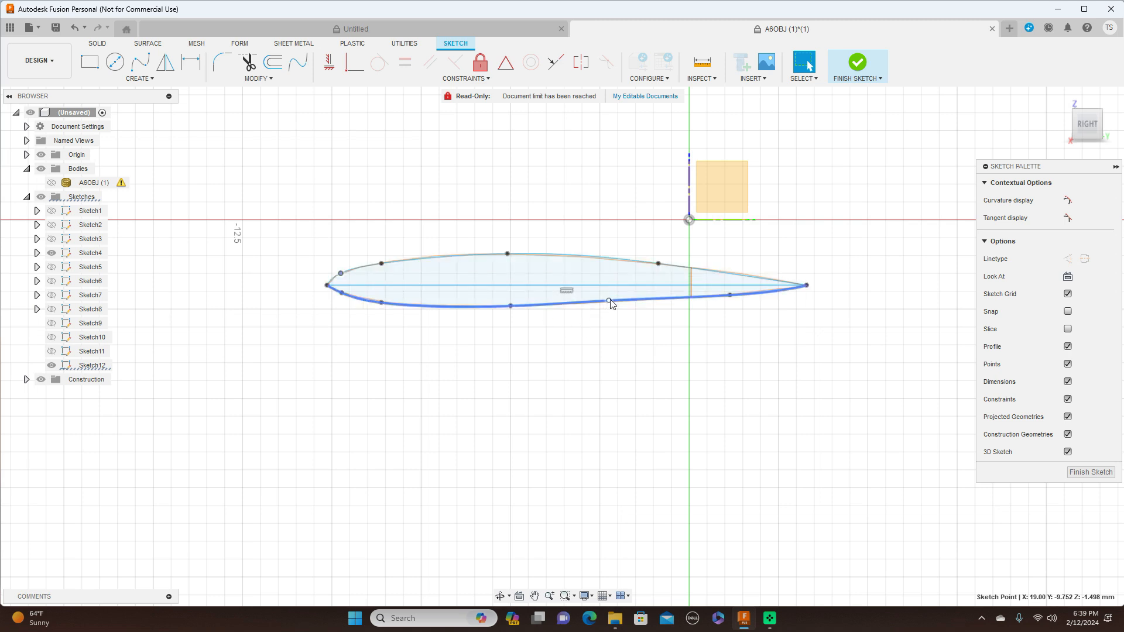
left_click_drag(609, 302, 611, 304)
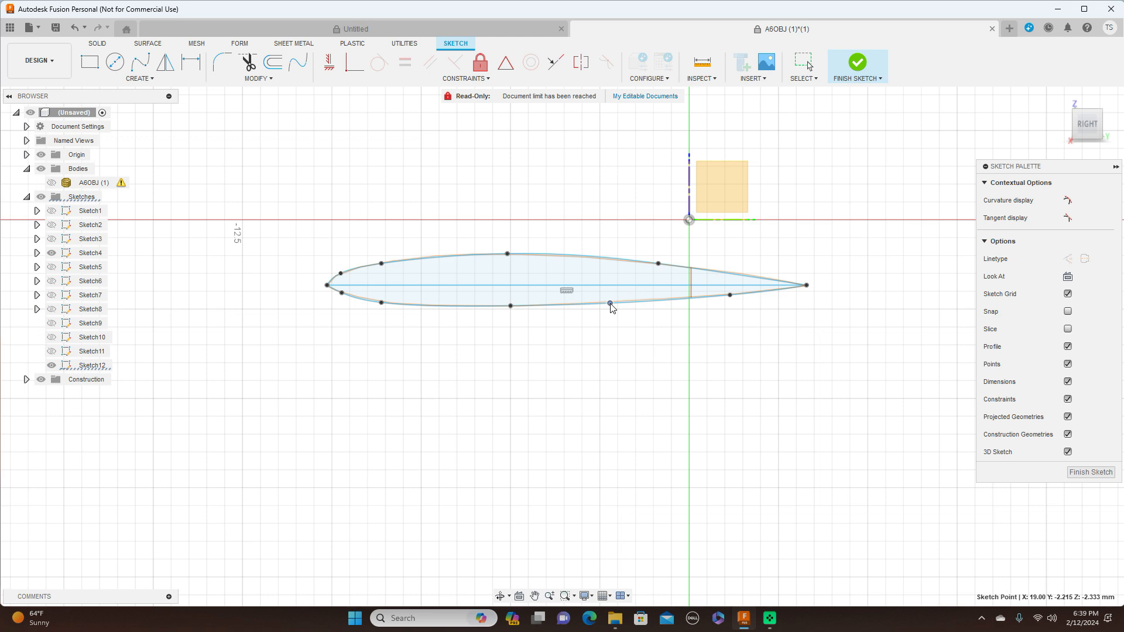
left_click_drag(610, 304, 610, 303)
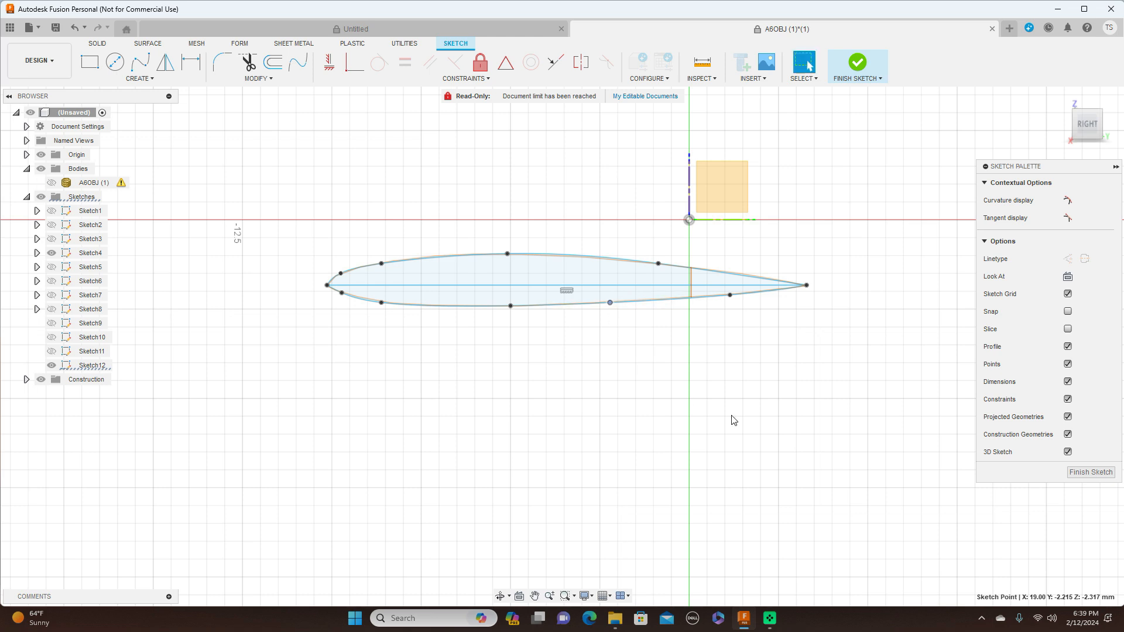
Finish the sketch, then show the Sketch5 wing section and hide Sketch4 and Sketch12
left_click(1092, 475)
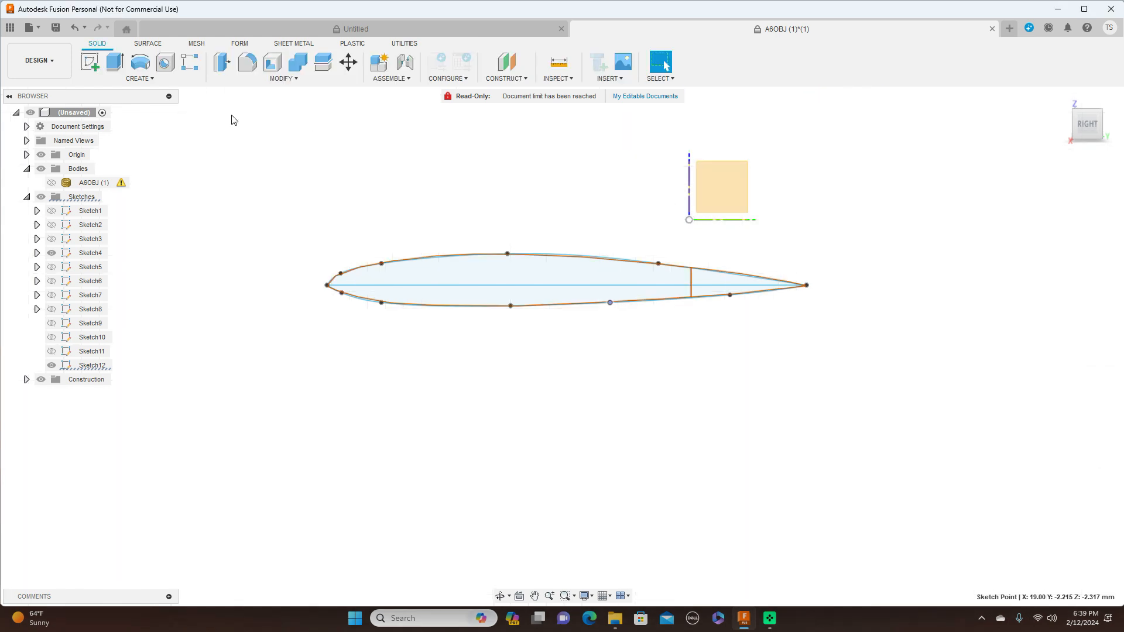
left_click(52, 265)
left_click(52, 253)
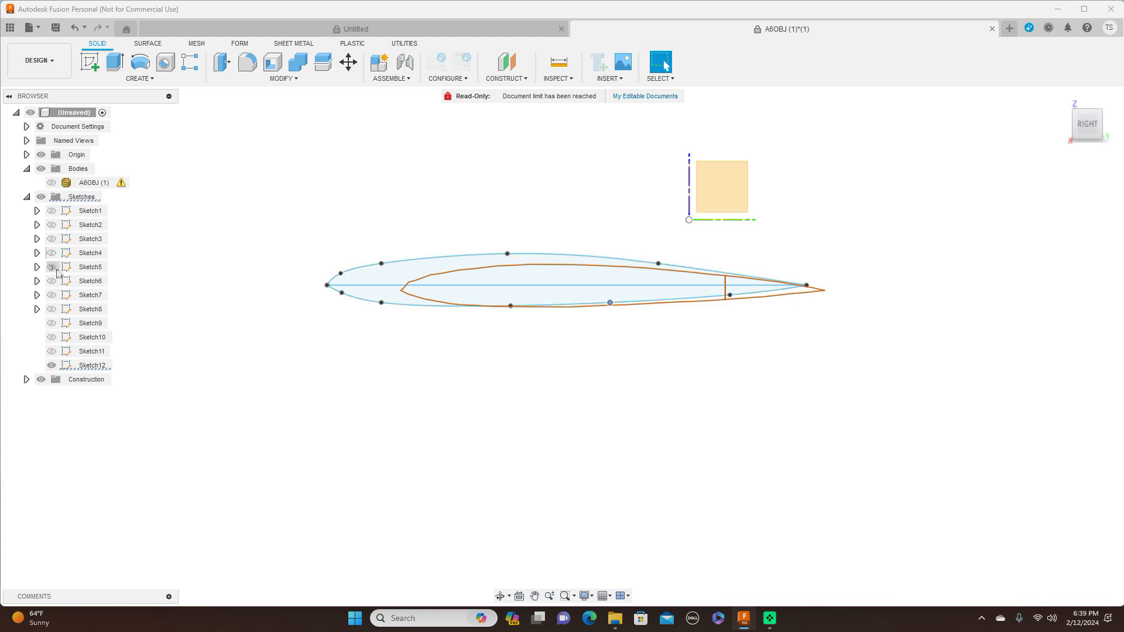
left_click(52, 366)
left_click(52, 365)
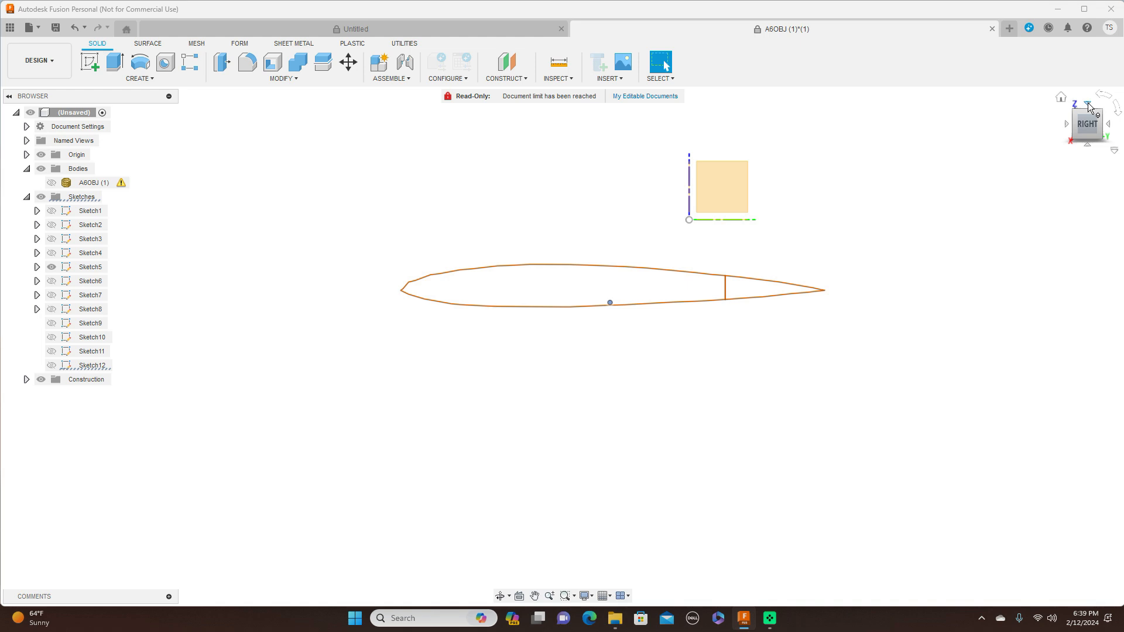
Create a construction plane offset 23 mm from the YZ plane, in line with the Sketch5 wing section
left_click(1088, 106)
middle_click_drag(821, 184, 781, 322)
scroll(803, 323, "down", 3)
middle_click_drag(850, 286, 767, 322)
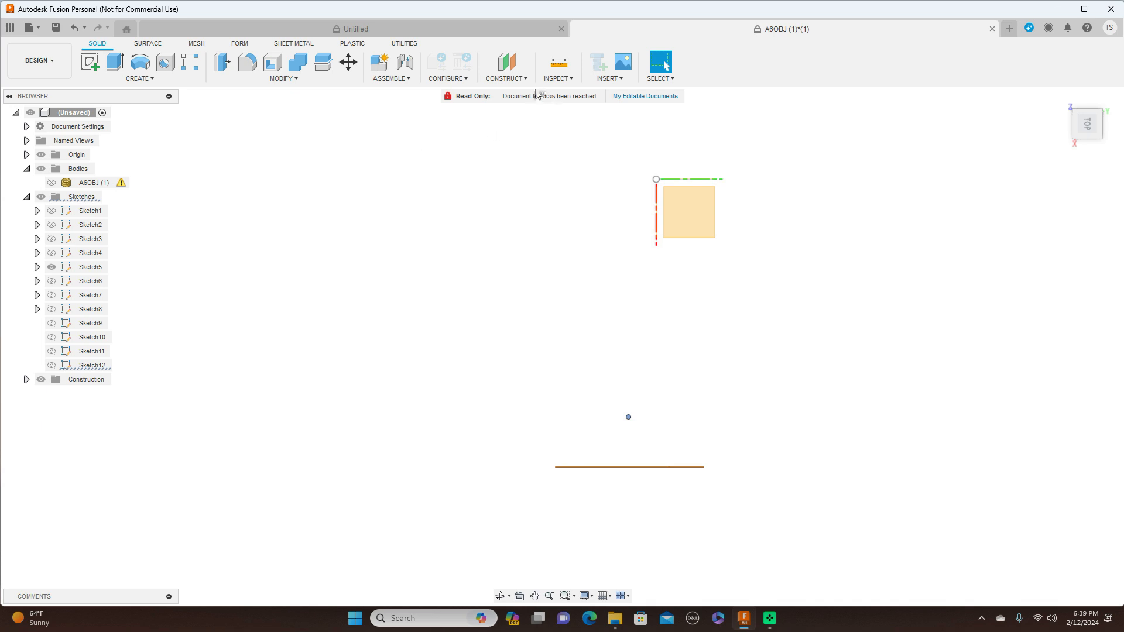
left_click(525, 79)
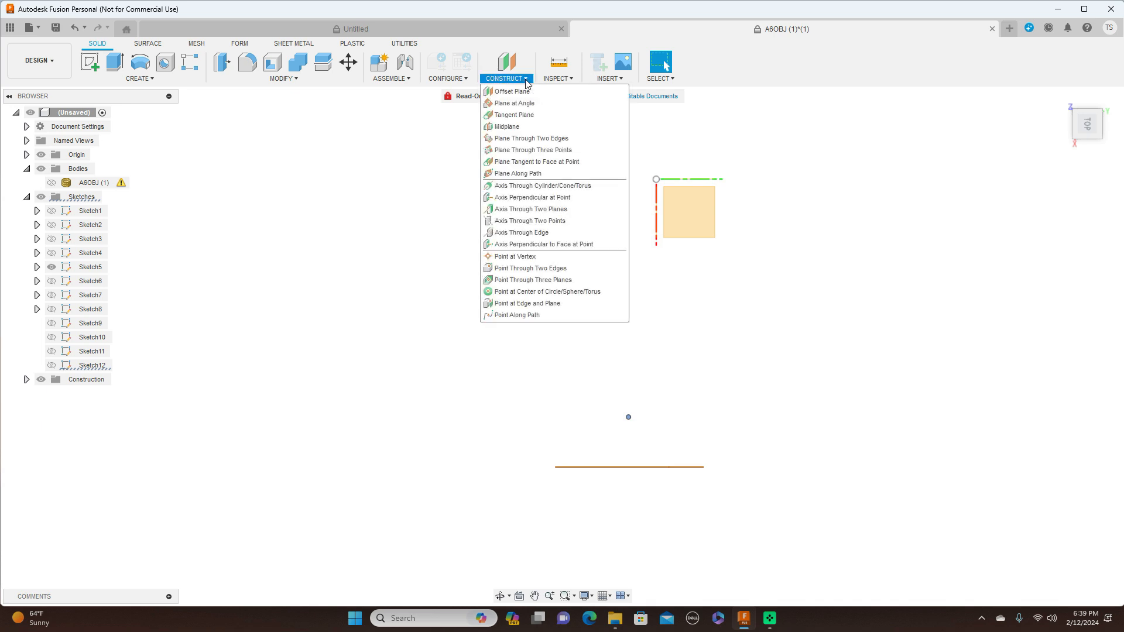
left_click(529, 90)
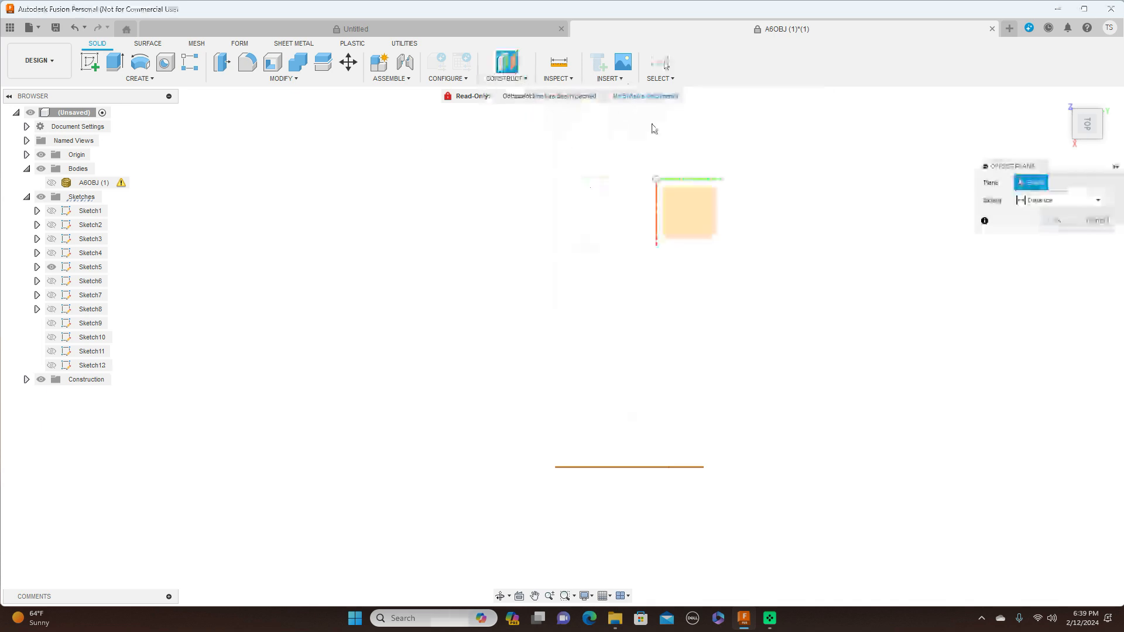
left_click(689, 181)
left_click_drag(797, 201, 793, 468)
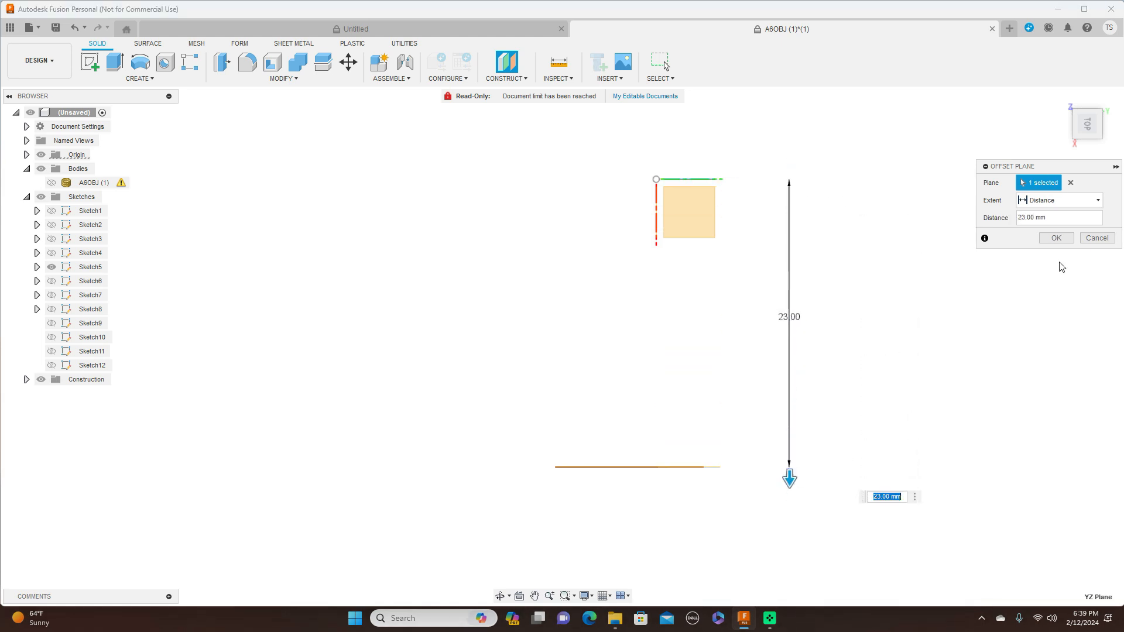
left_click(1056, 237)
Start a new sketch on the 23 mm offset plane at the Sketch5 section
left_click(1088, 138)
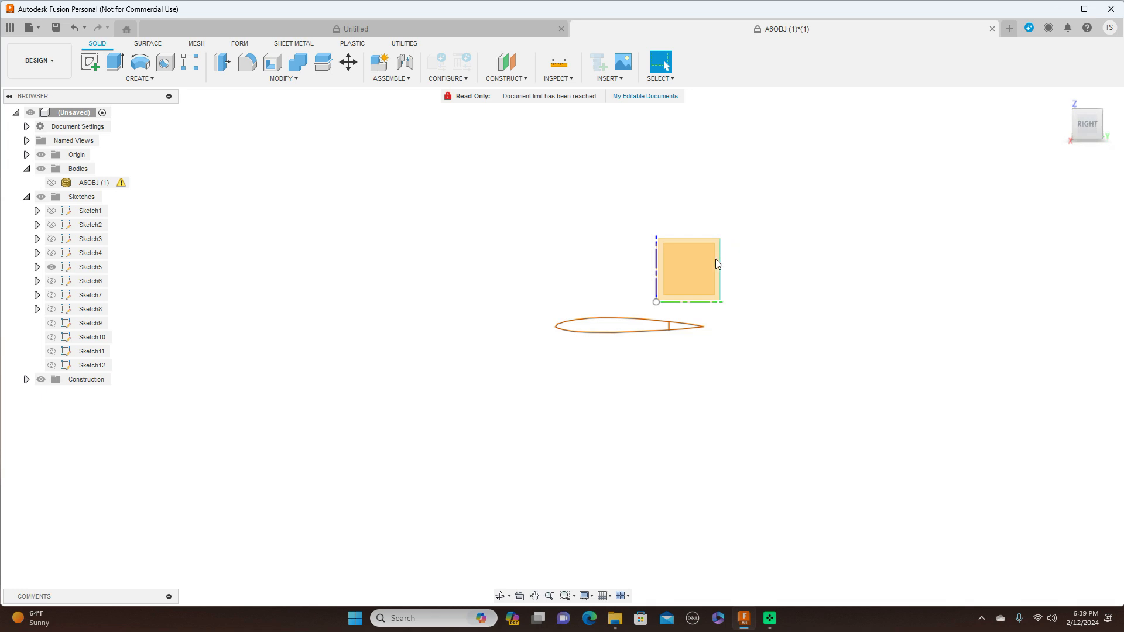
left_click(1082, 115)
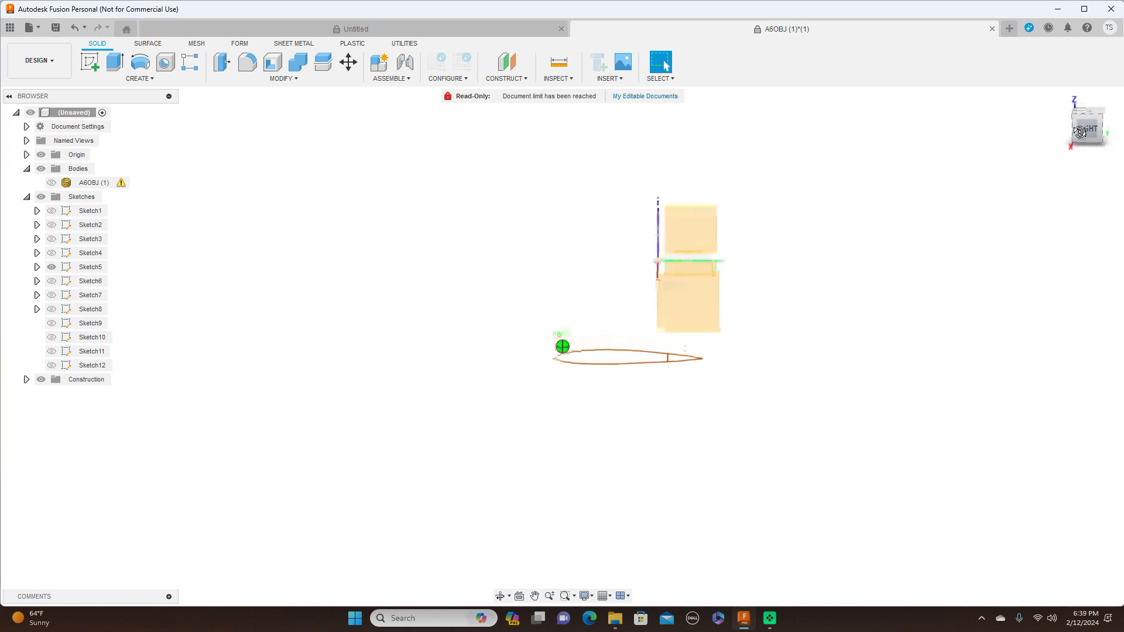
left_click(694, 304)
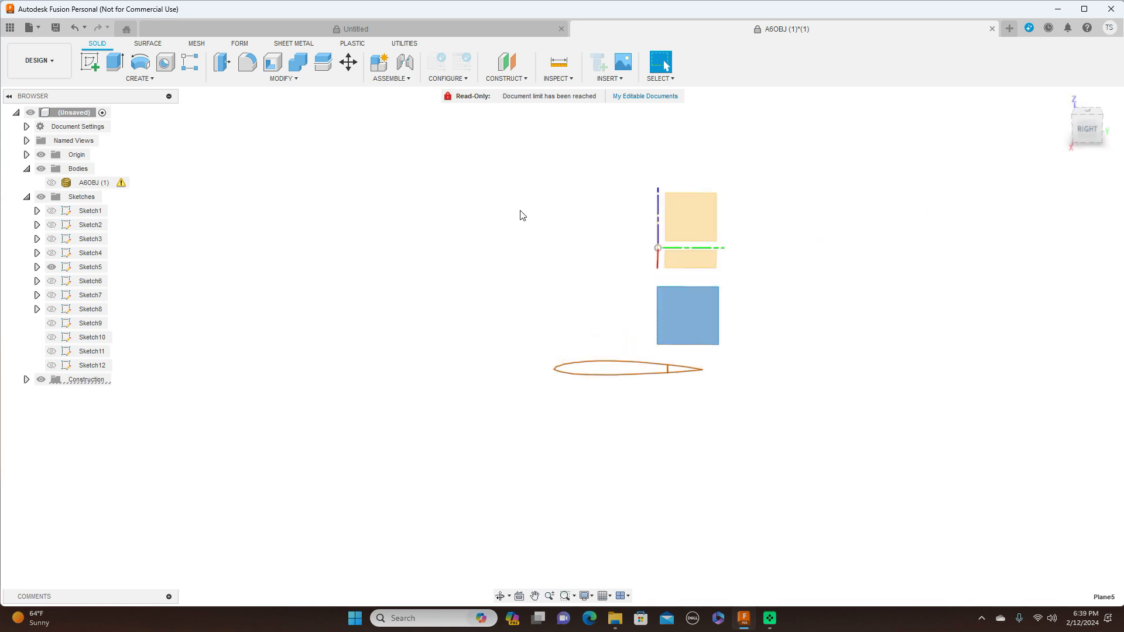
left_click(89, 62)
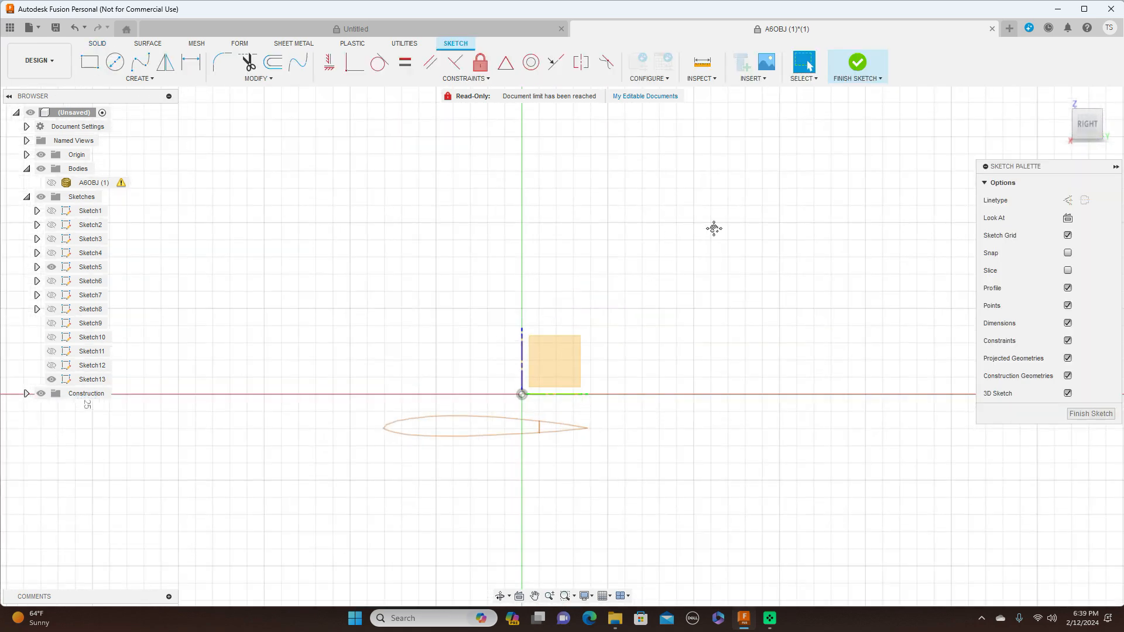
middle_click_drag(701, 240, 738, 228)
scroll(738, 228, "up", 3)
middle_click_drag(691, 338, 780, 195)
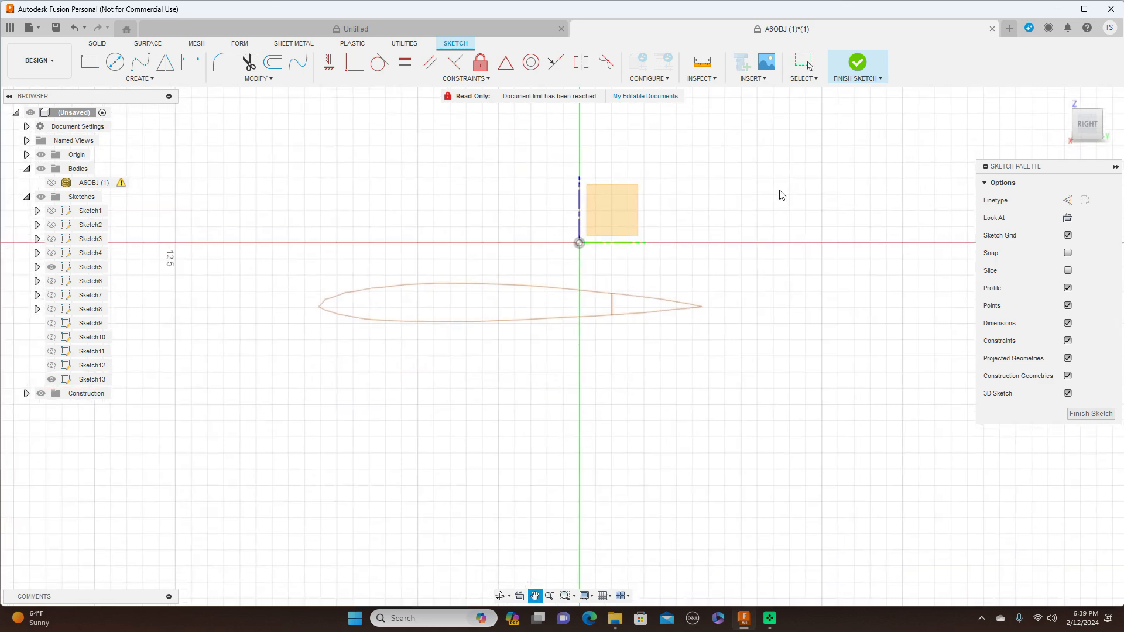
scroll(779, 198, "up", 2)
middle_click_drag(743, 259, 796, 217)
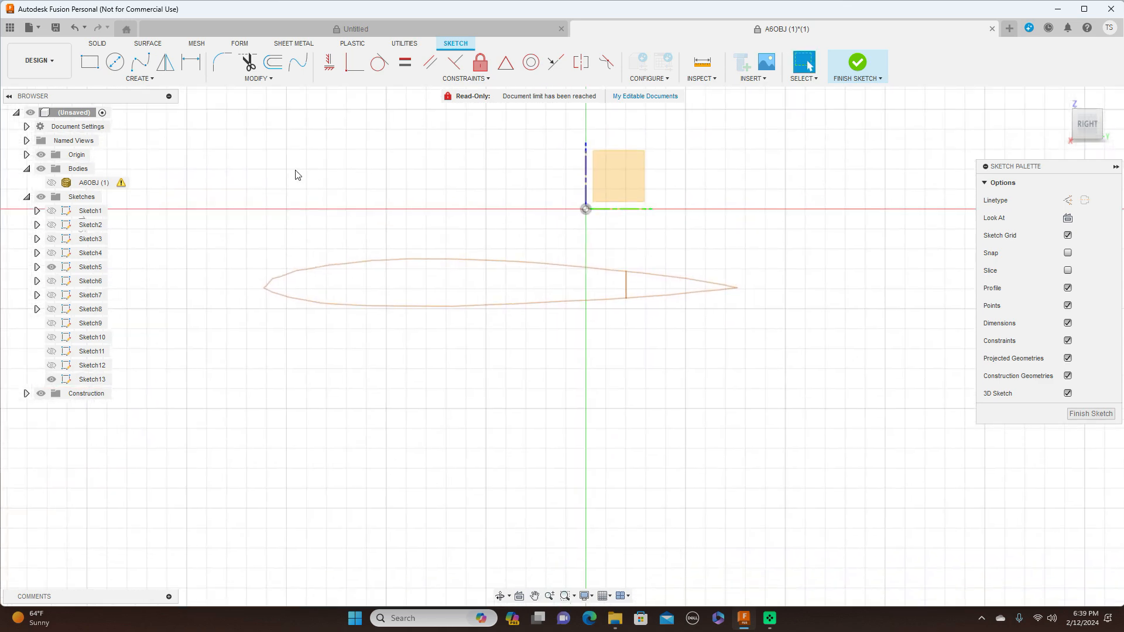
Trace the upper surface of the Sketch5 section with a seven-point fit point spline from the leading edge to the trailing edge
left_click(143, 66)
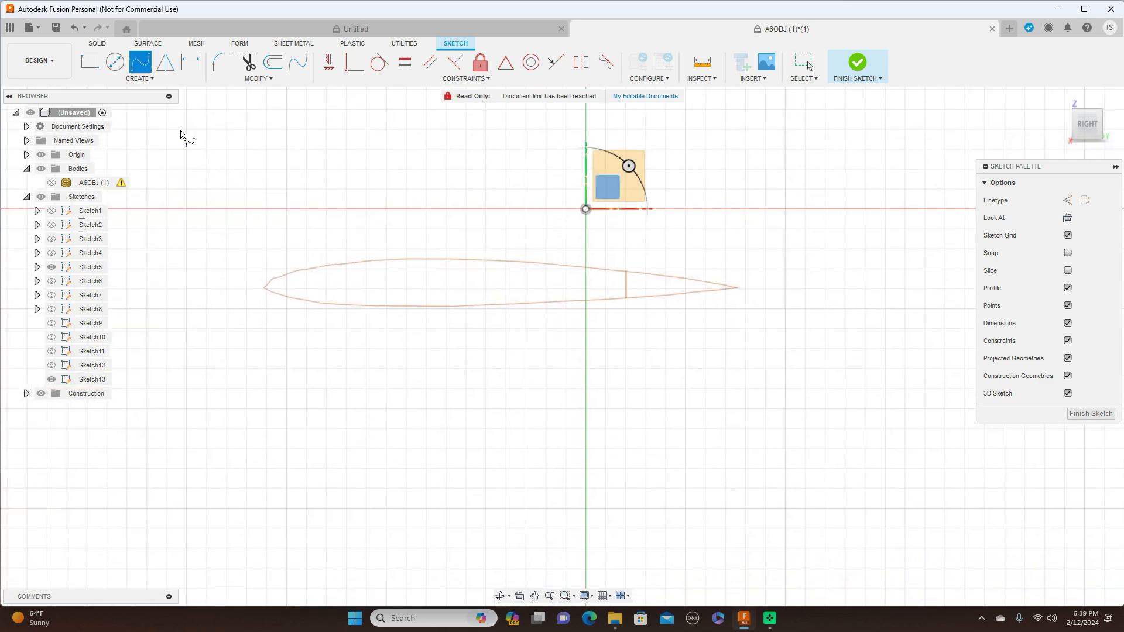
left_click(264, 288)
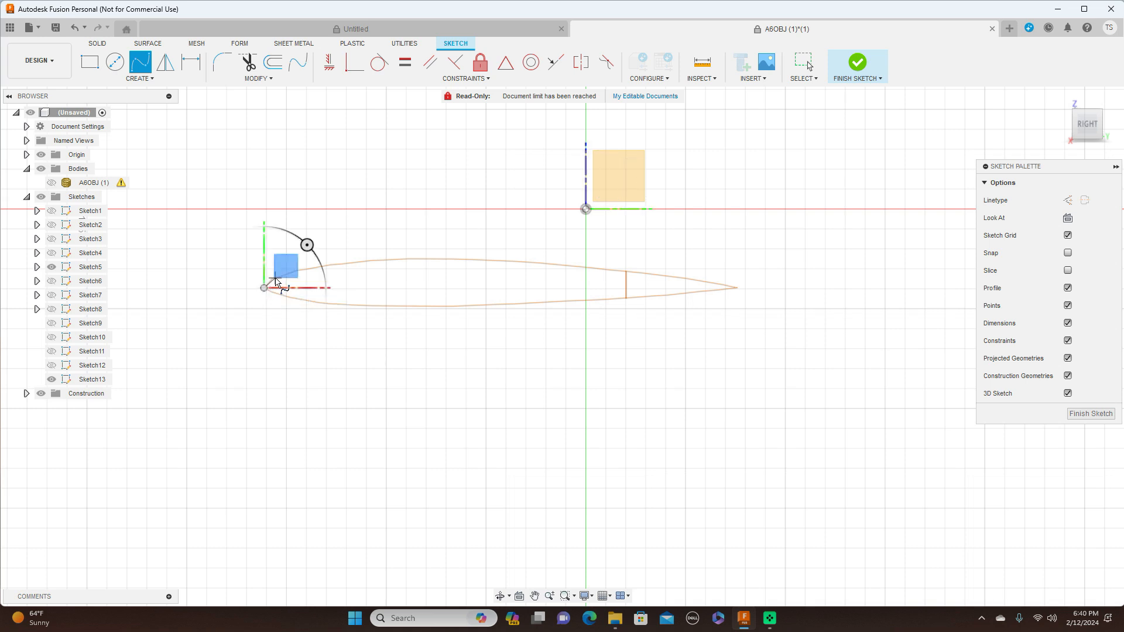
left_click(275, 276)
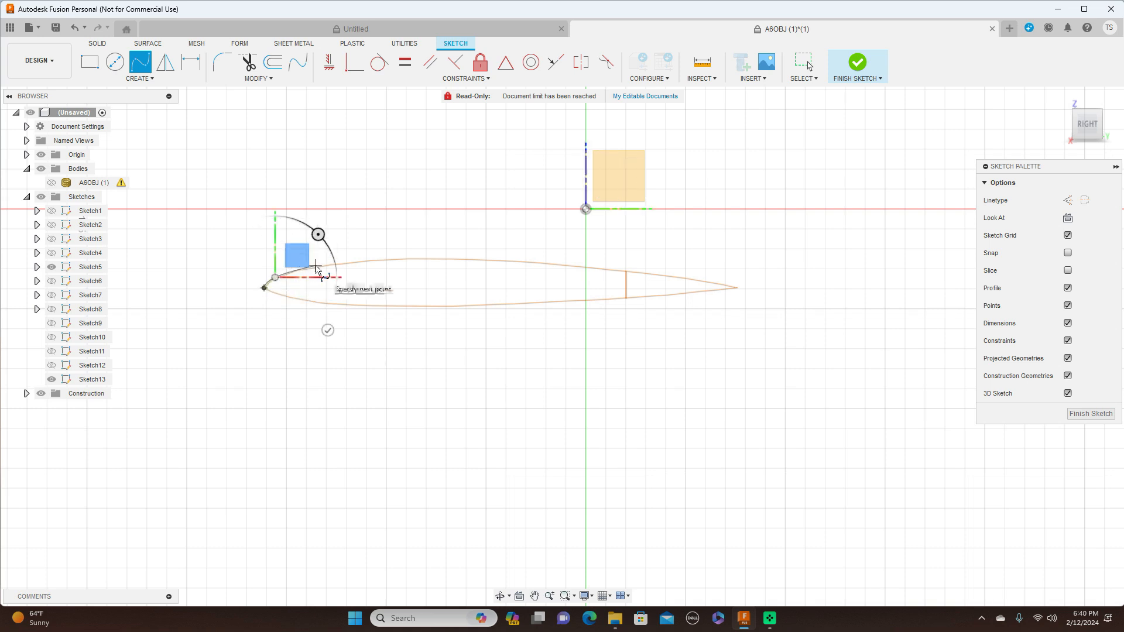
left_click(417, 259)
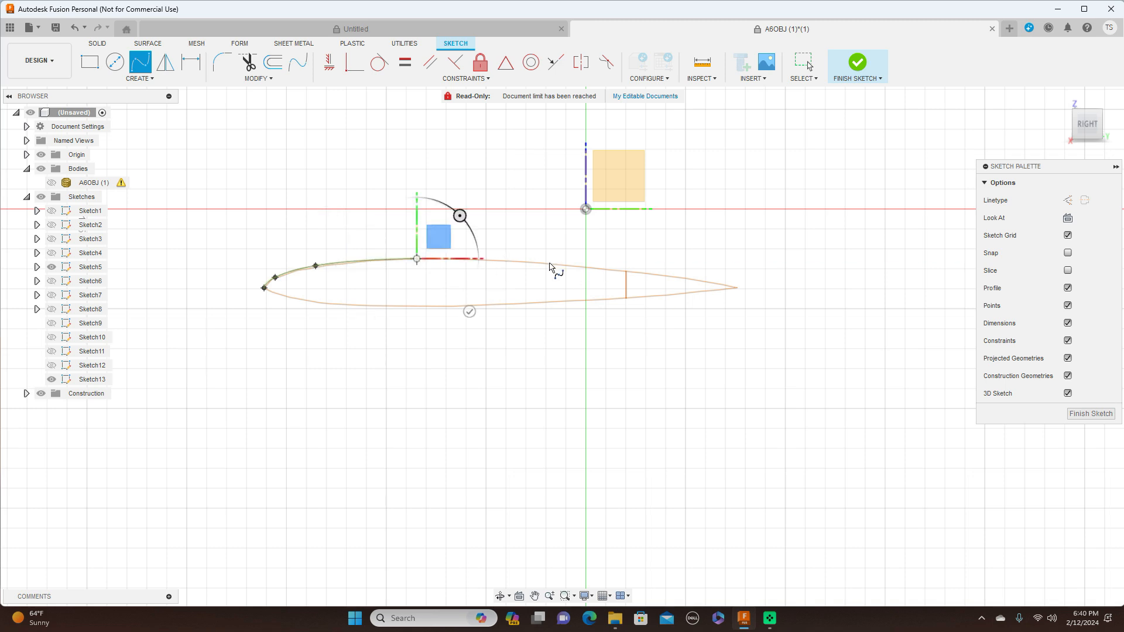
left_click(578, 267)
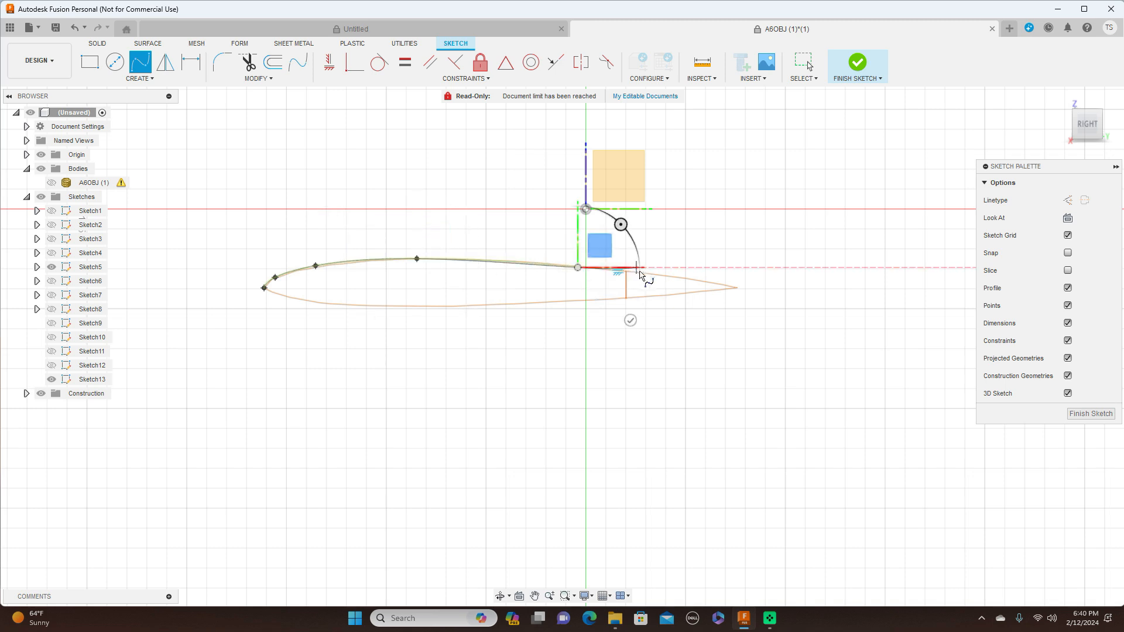
left_click(646, 275)
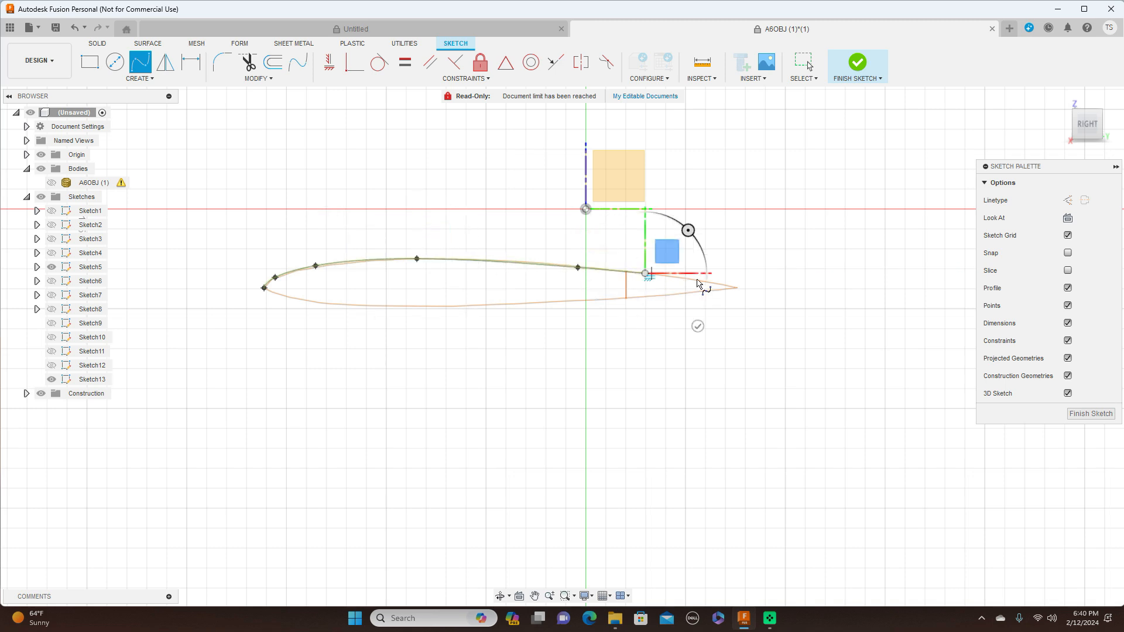
left_click(734, 287)
right_click(735, 288)
left_click(774, 284)
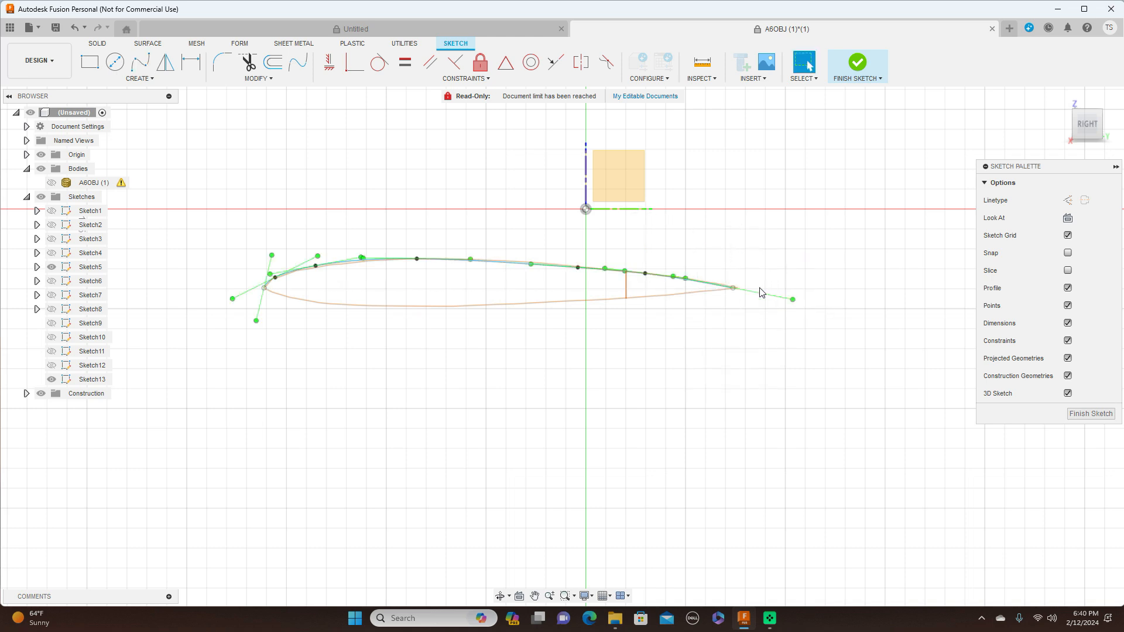
Draw a horizontal chord line from the upper spline's trailing-edge endpoint to its leading-edge endpoint
key("l")
left_click(733, 287)
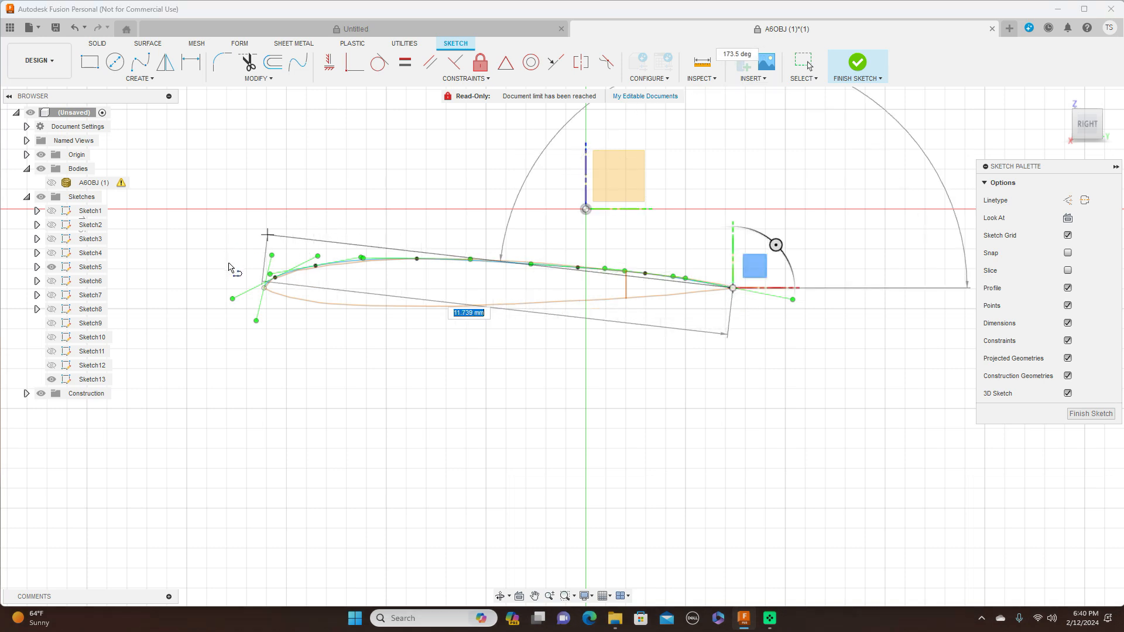
left_click(264, 287)
right_click(266, 288)
left_click(304, 284)
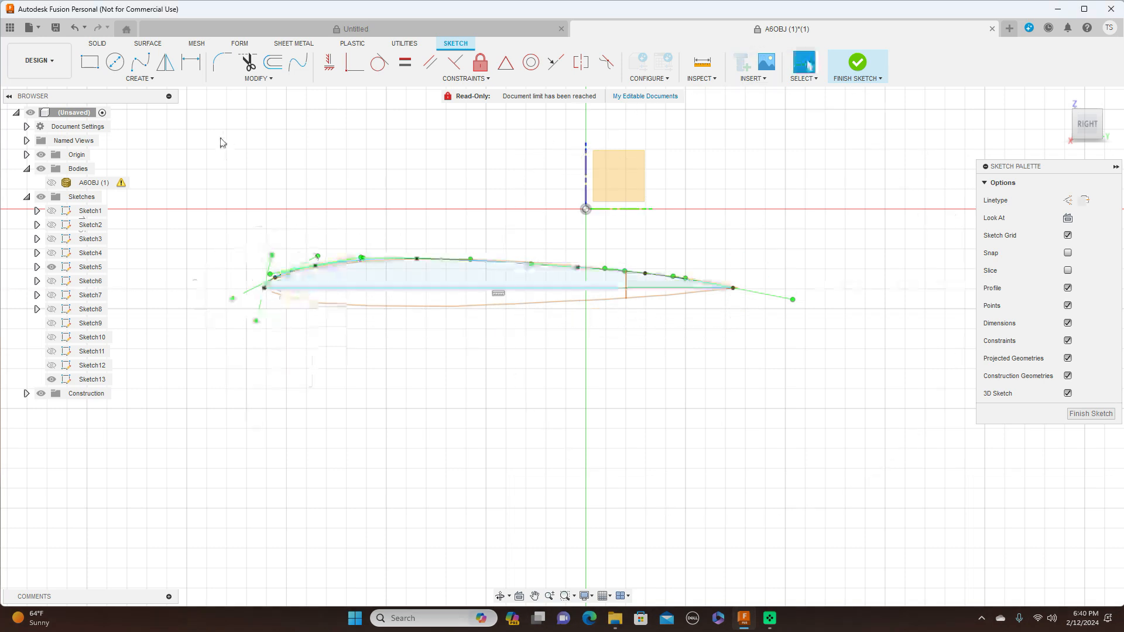
Trace the lower surface of the Sketch5 section with a fit point spline, starting at the leading edge
left_click(150, 67)
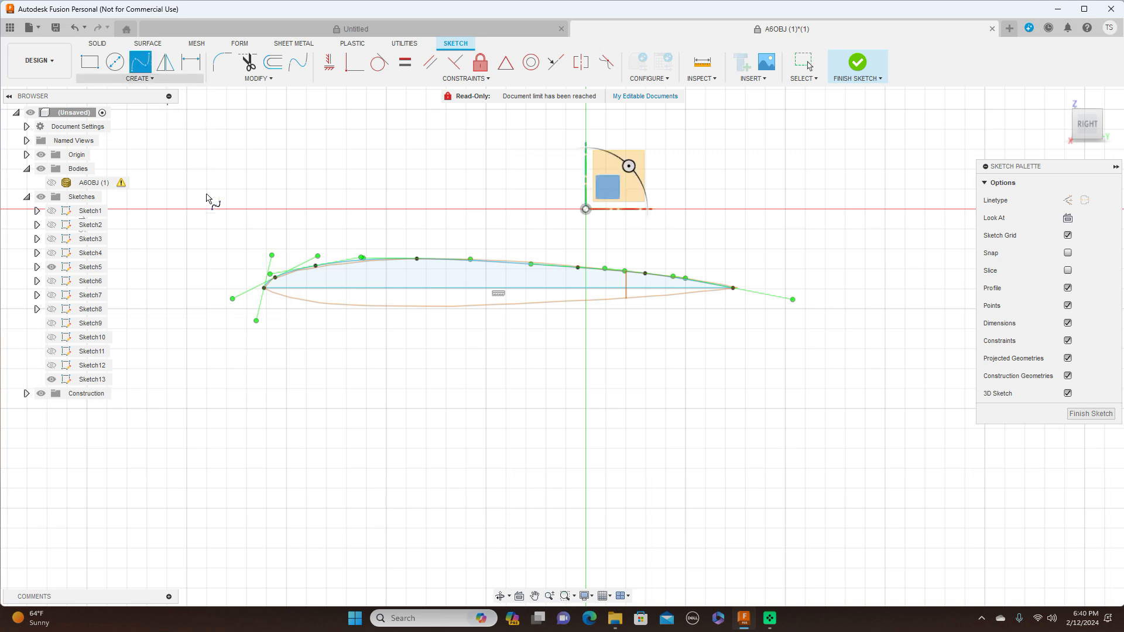
left_click(265, 288)
left_click(283, 296)
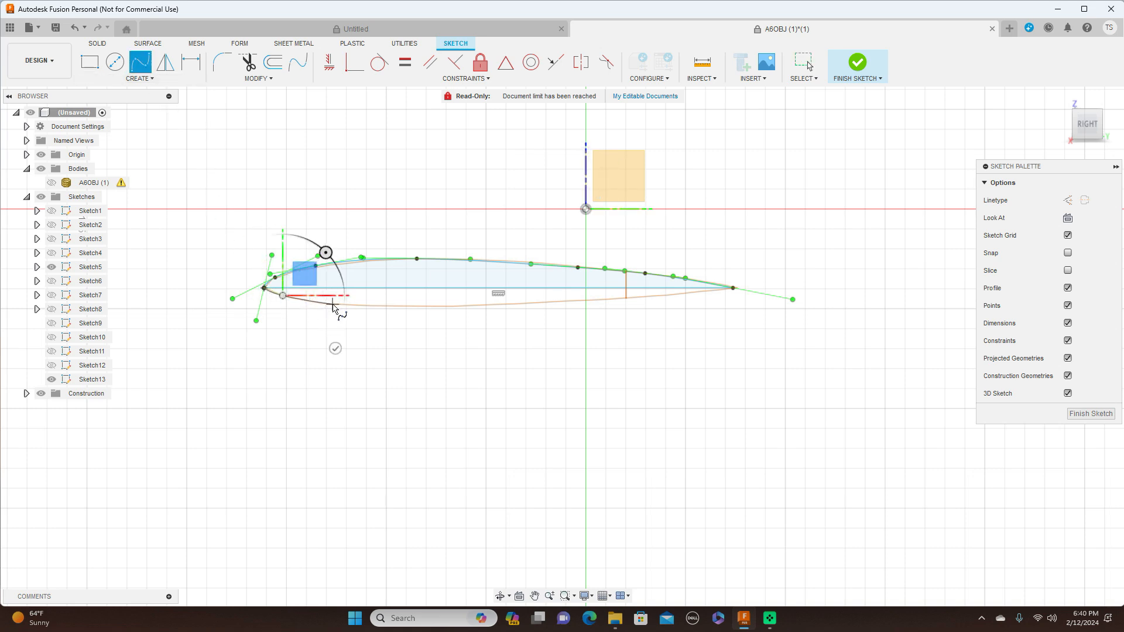
left_click(333, 305)
scroll(443, 311, "up", 3)
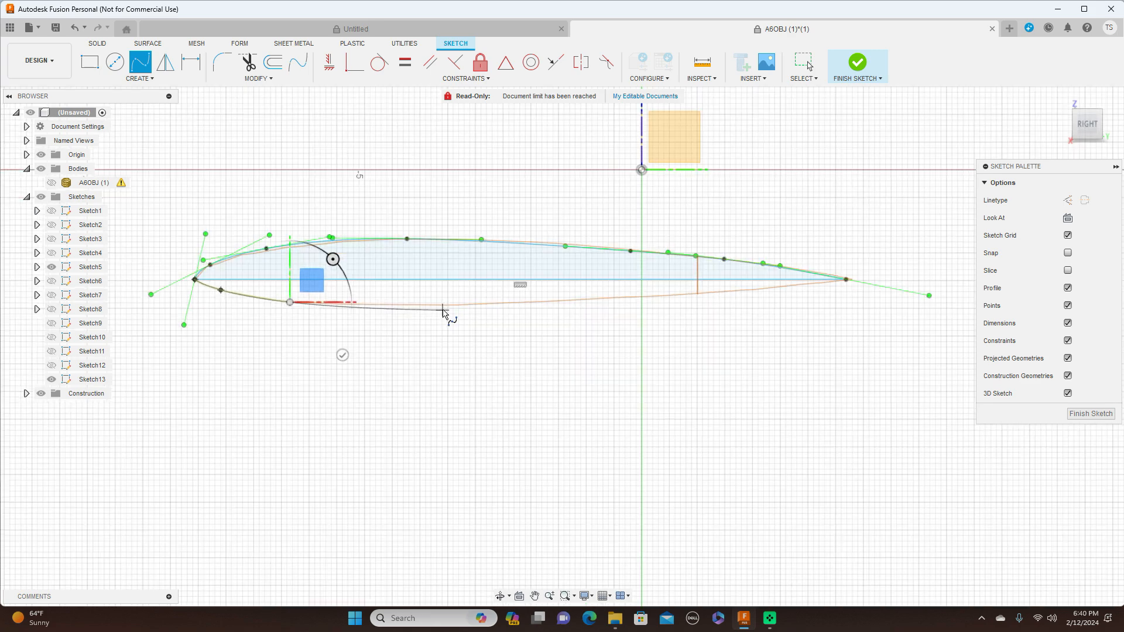
Complete the fit point spline along the lower edge of the airfoil section up to the trailing-edge point, and finish the sketch
left_click(447, 306)
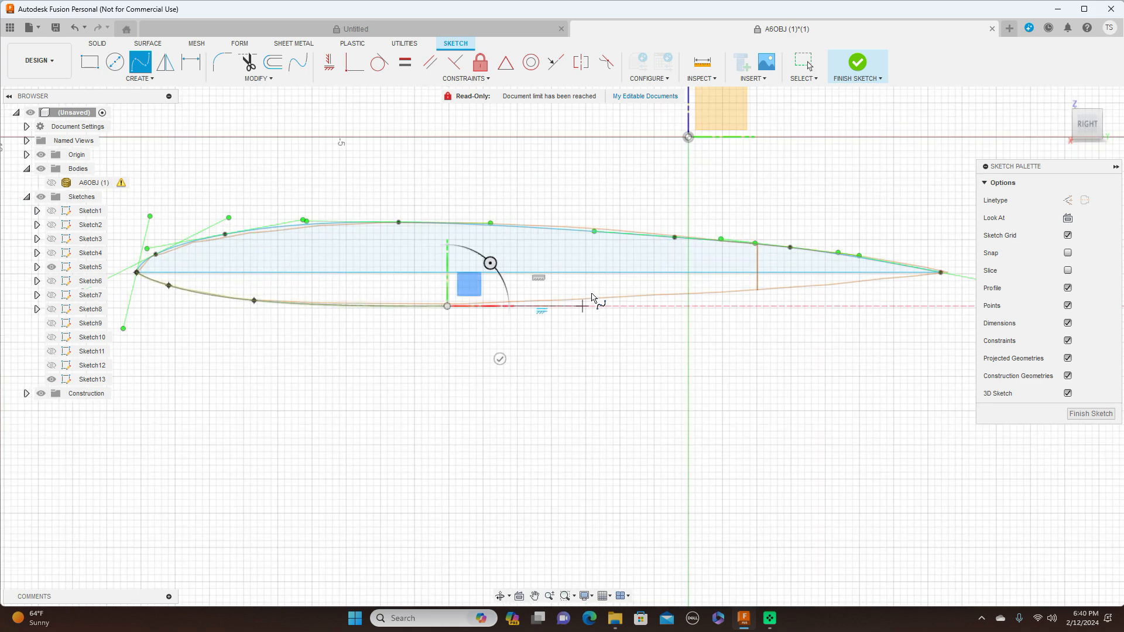
left_click(644, 297)
scroll(647, 298, "down", 2)
middle_click_drag(765, 314, 681, 346)
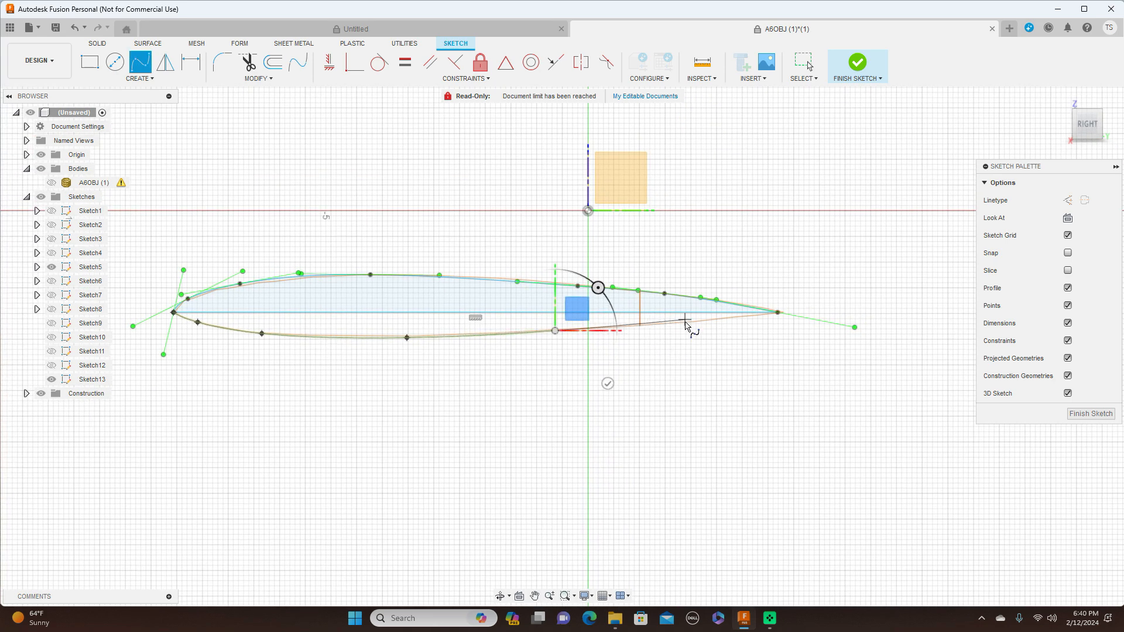
left_click(690, 321)
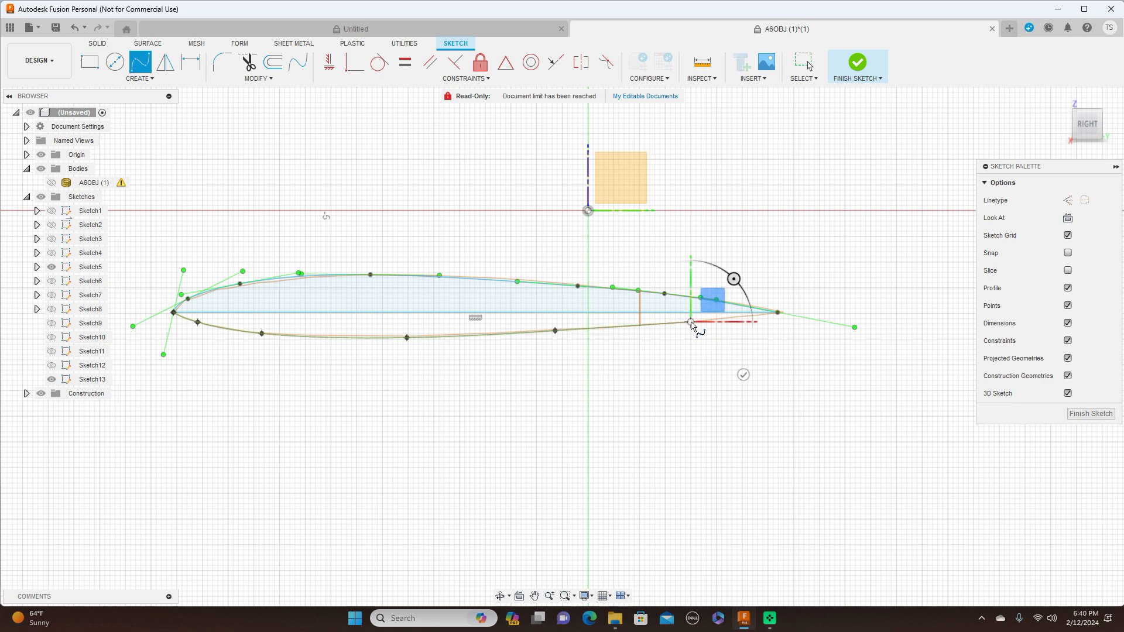
left_click(777, 313)
right_click(777, 315)
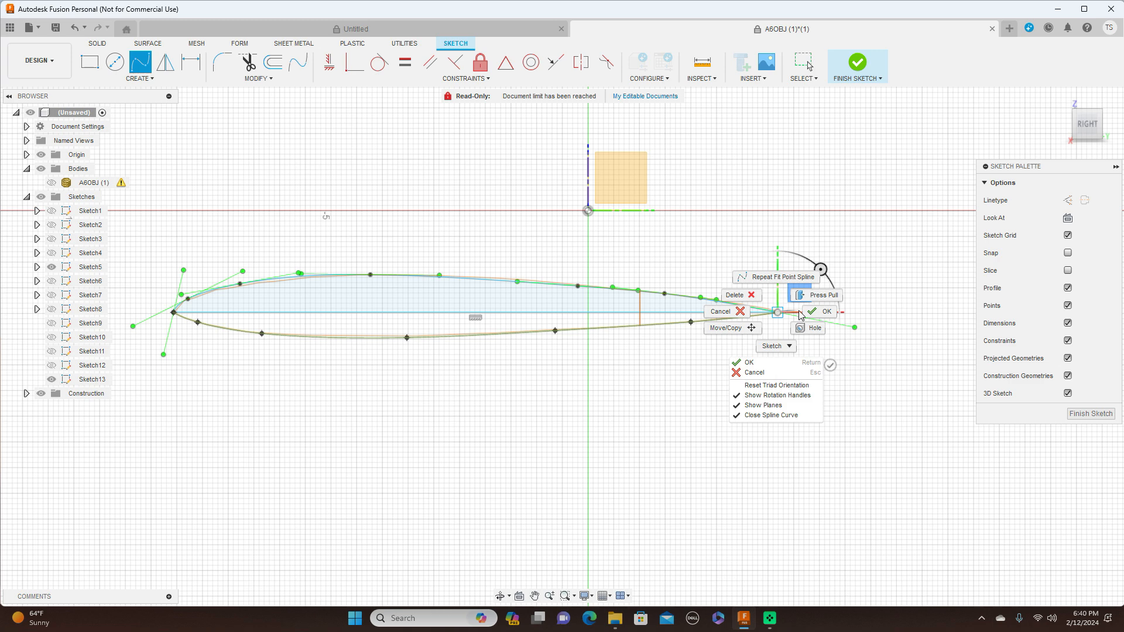
left_click(828, 311)
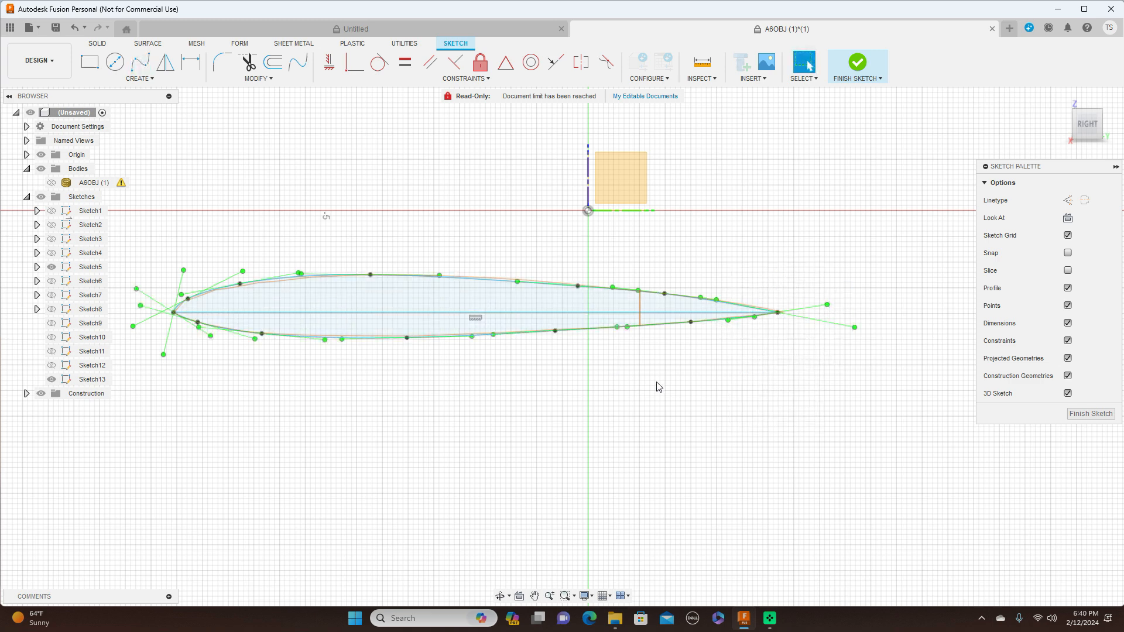
scroll(658, 384, "down", 2)
left_click(1071, 414)
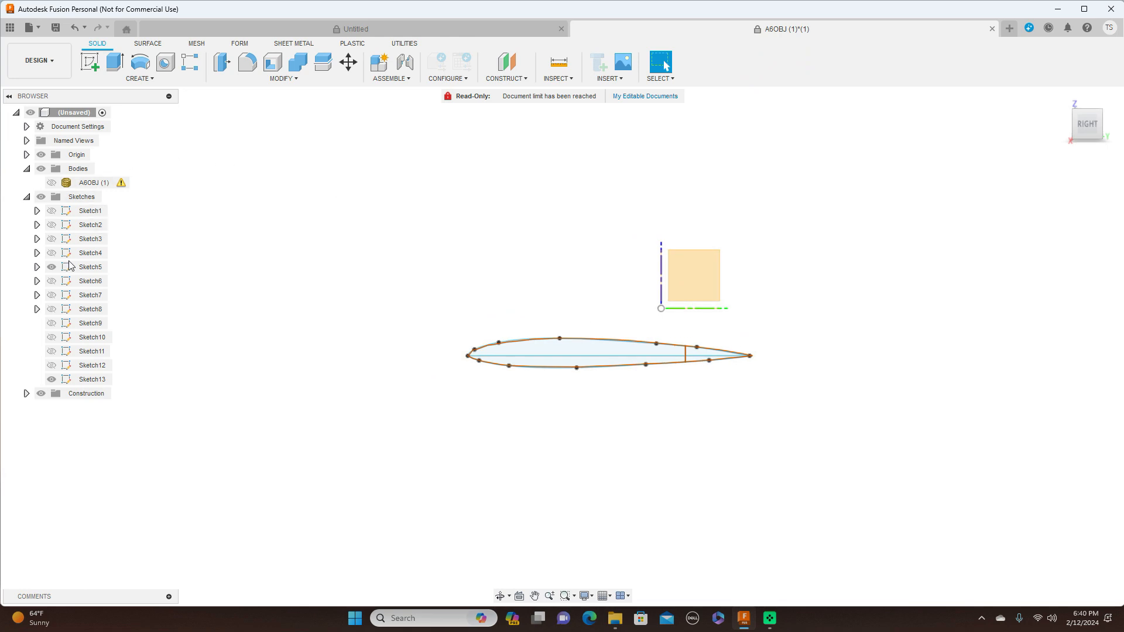
Show Sketch6 and hide Sketch13 and Sketch5, leaving only the next airfoil section on display
left_click(54, 283)
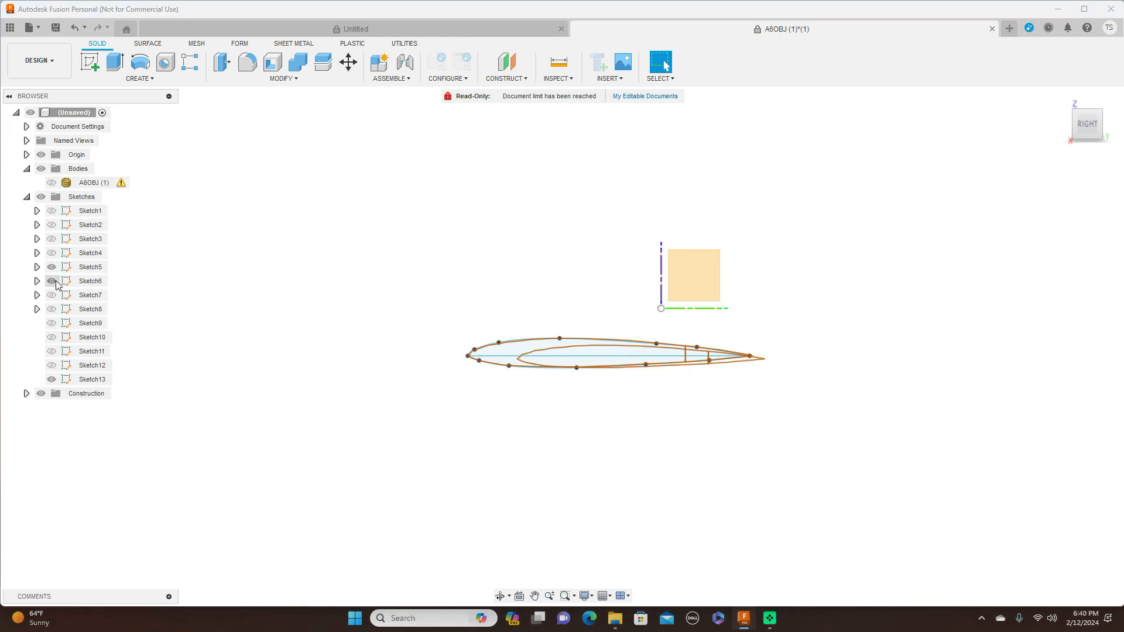
left_click(51, 379)
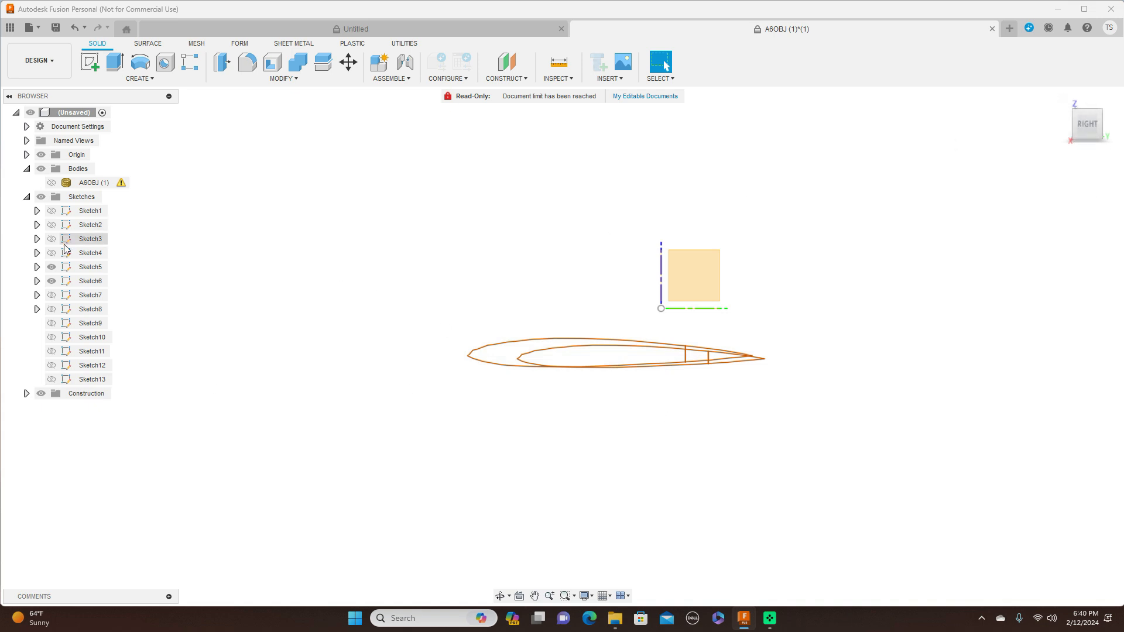
left_click(52, 267)
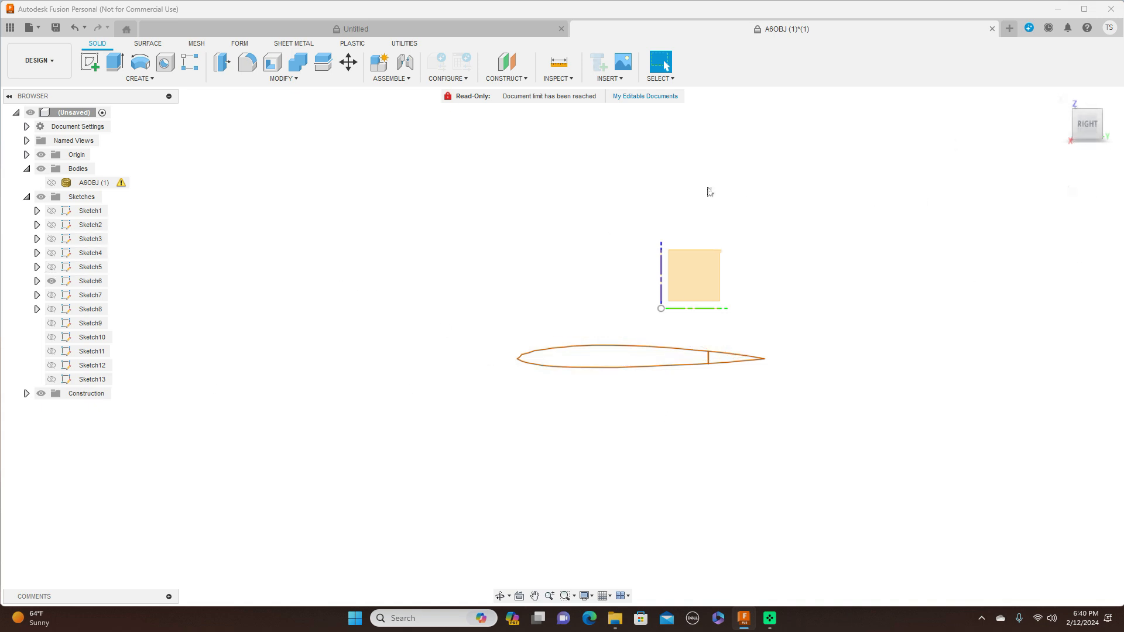
Create a construction plane offset 27 mm from the YZ plane, near the Sketch6 airfoil section
left_click(502, 78)
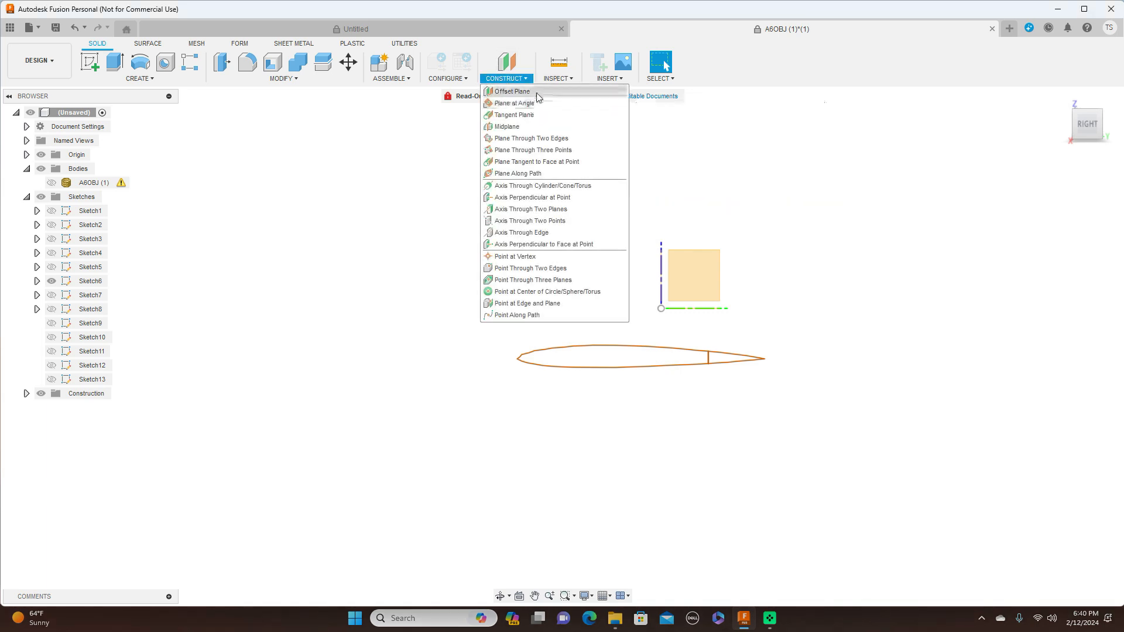
left_click(511, 92)
left_click(702, 279)
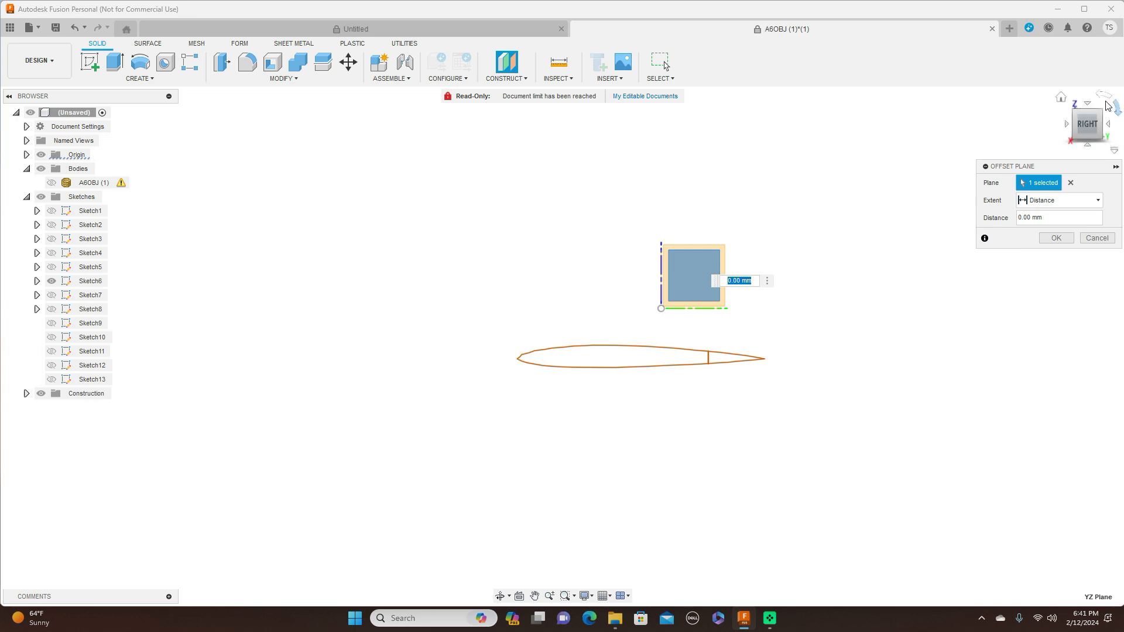
left_click(1090, 108)
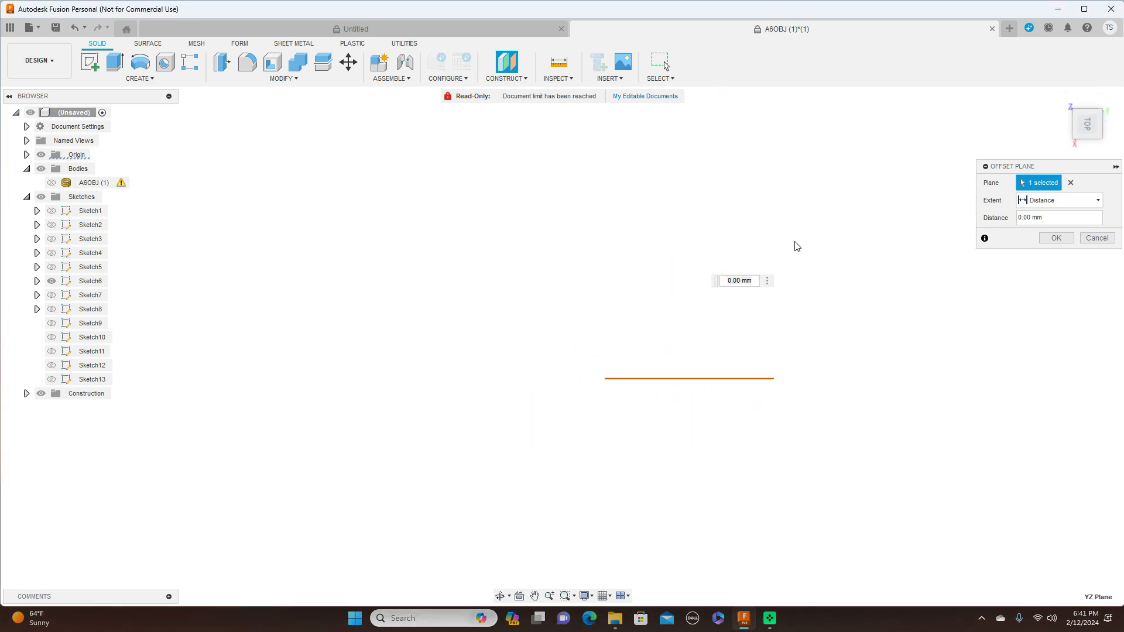
middle_click_drag(843, 235, 832, 299)
left_click_drag(851, 144, 851, 448)
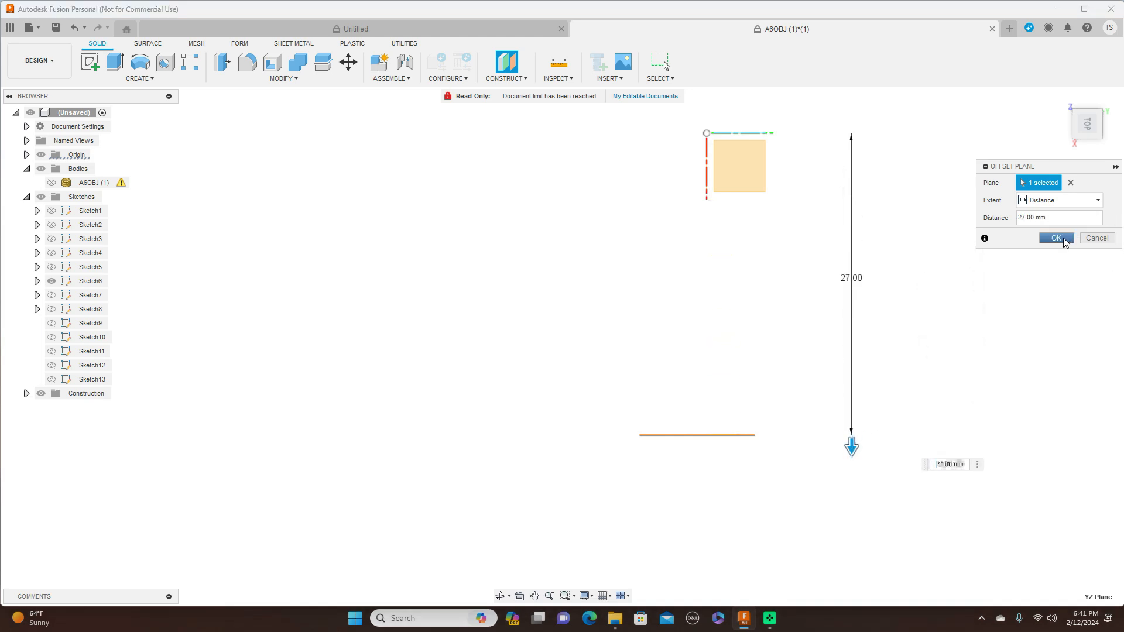
left_click(1056, 238)
Start a new sketch on the 27 mm offset plane, viewed from the right side
left_click(1088, 144)
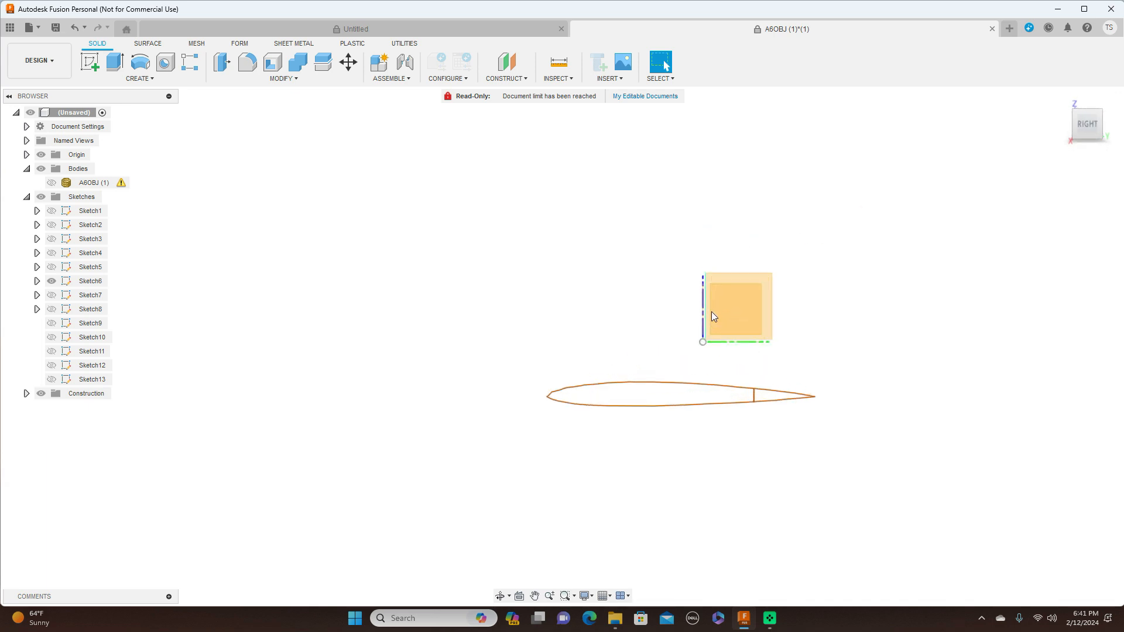
left_click(785, 252)
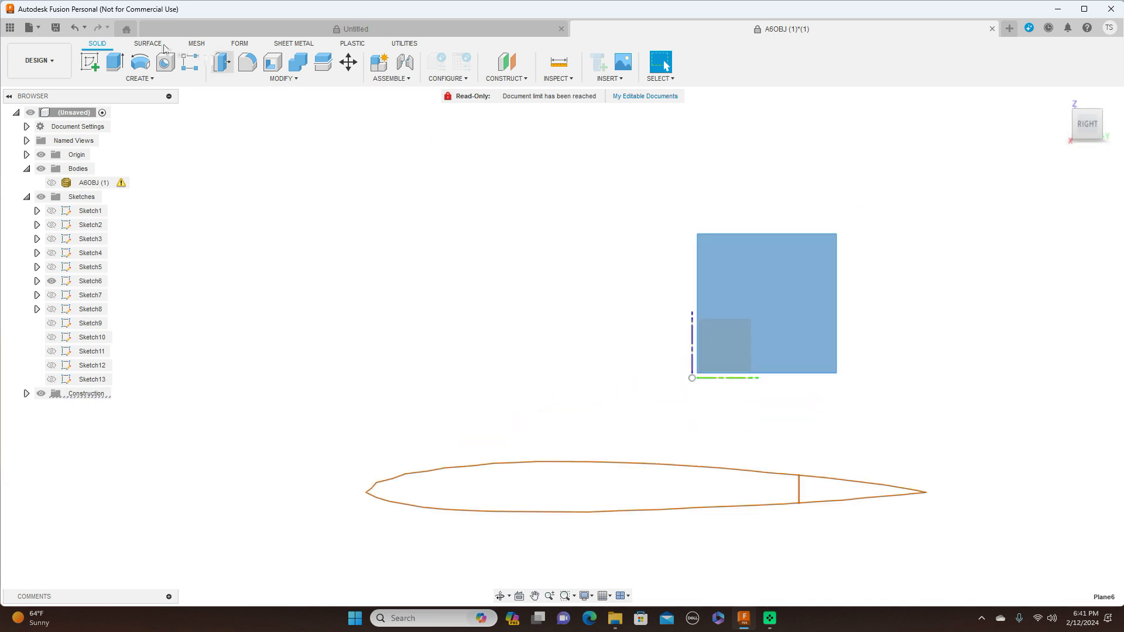
left_click(89, 61)
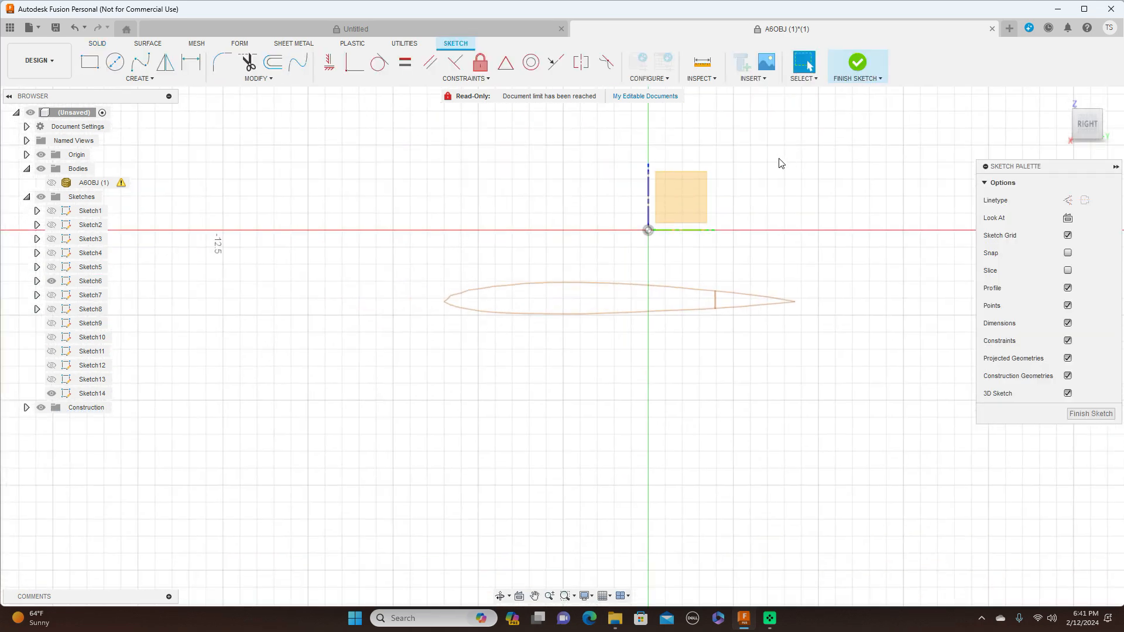
Trace the upper edge of the Sketch6 airfoil with a seven-point fit point spline from the leading edge to the trailing edge
scroll(778, 164, "up", 1)
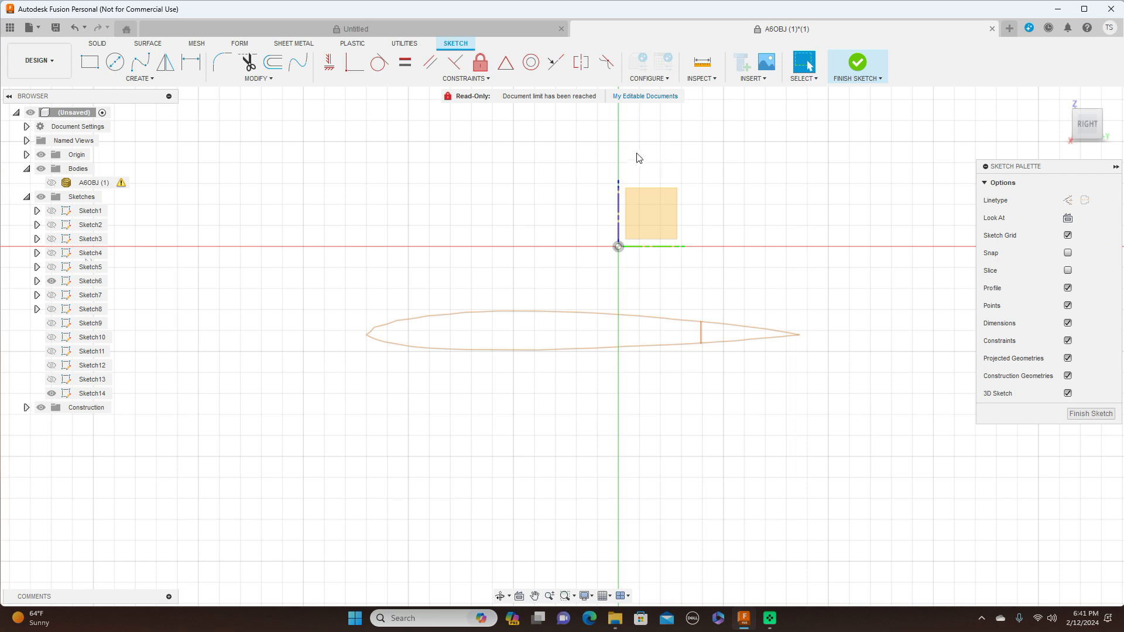
left_click(140, 61)
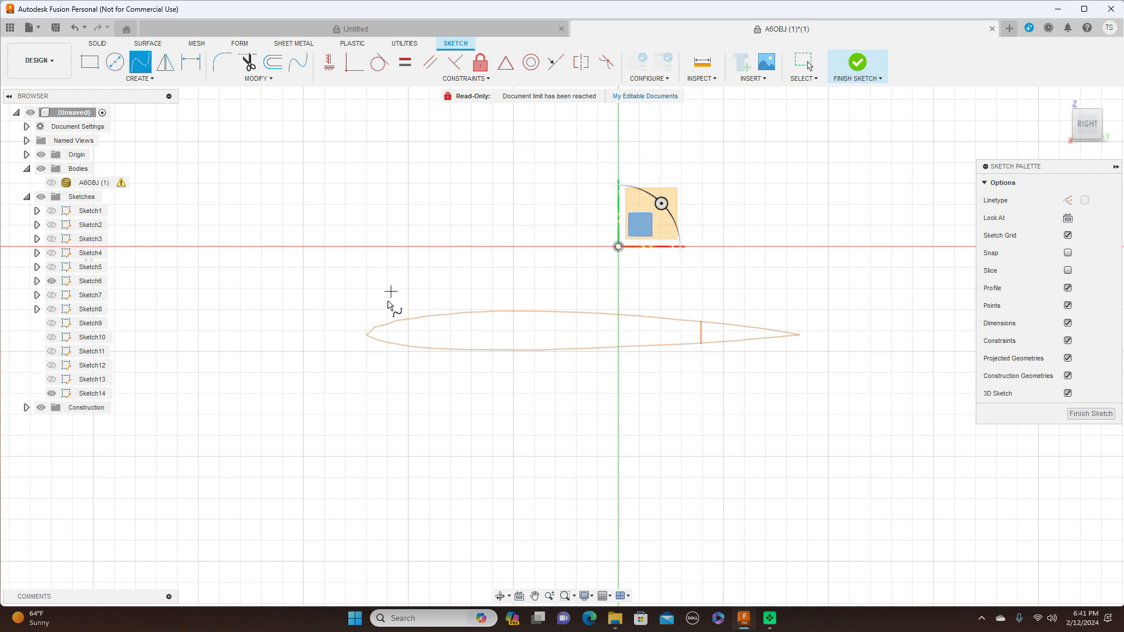
scroll(452, 271, "up", 2)
middle_click_drag(452, 271, 289, 272)
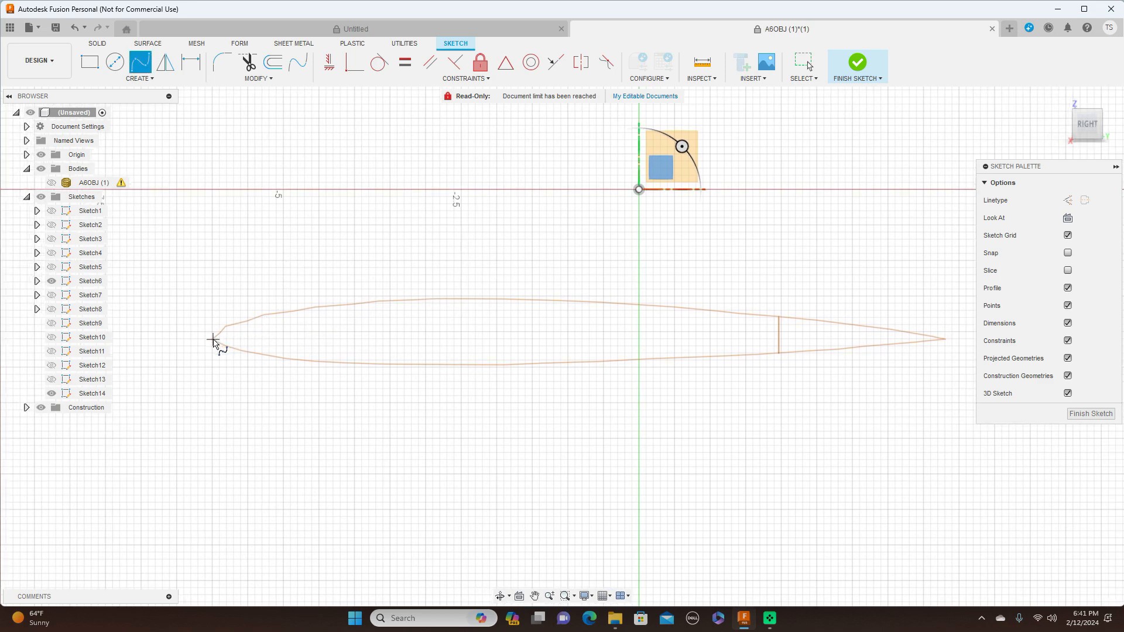
left_click(214, 339)
left_click(225, 329)
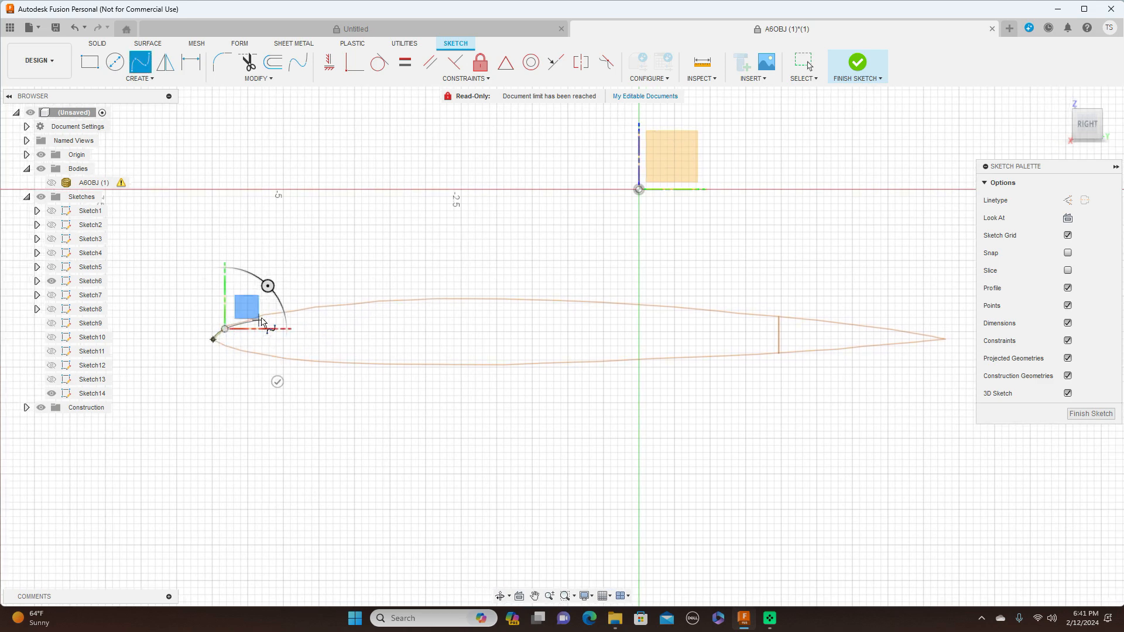
left_click(262, 317)
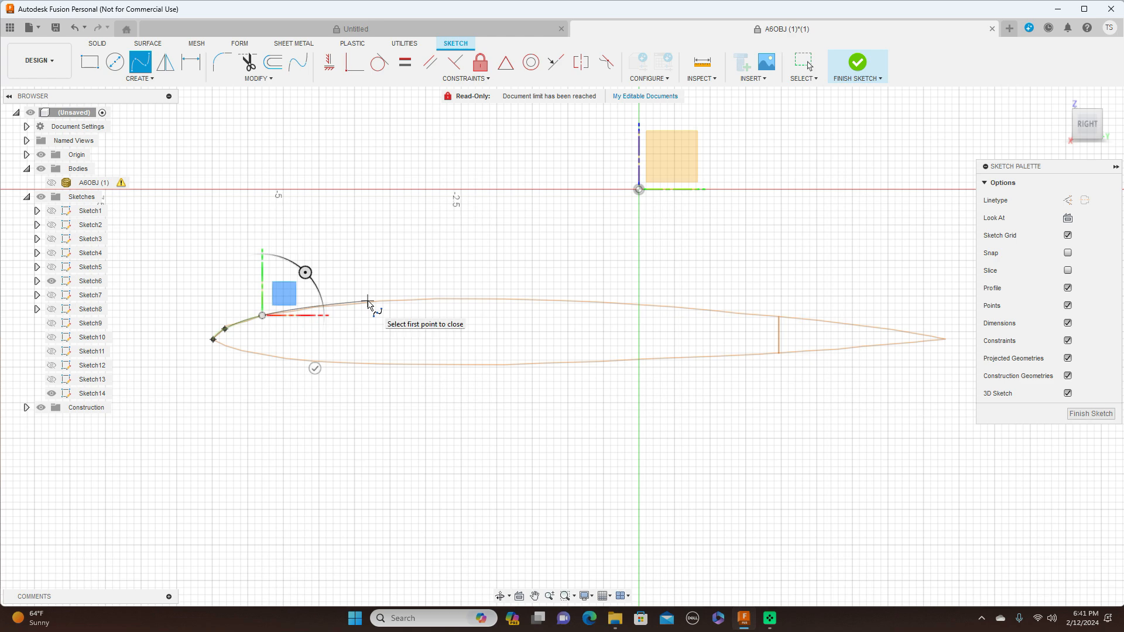
left_click(368, 301)
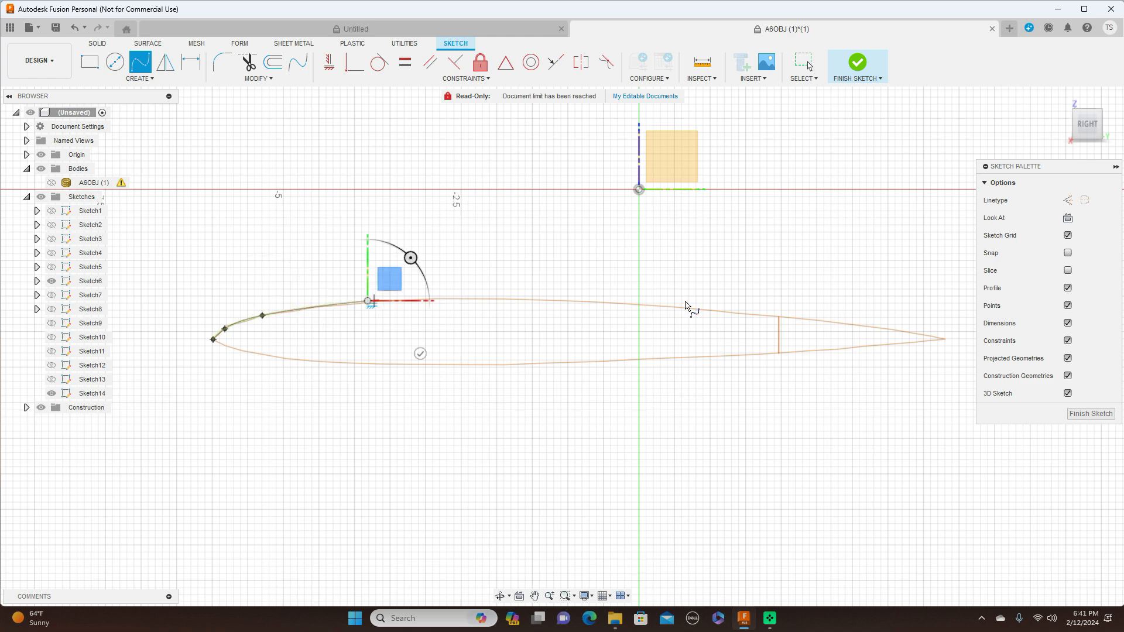
left_click(567, 301)
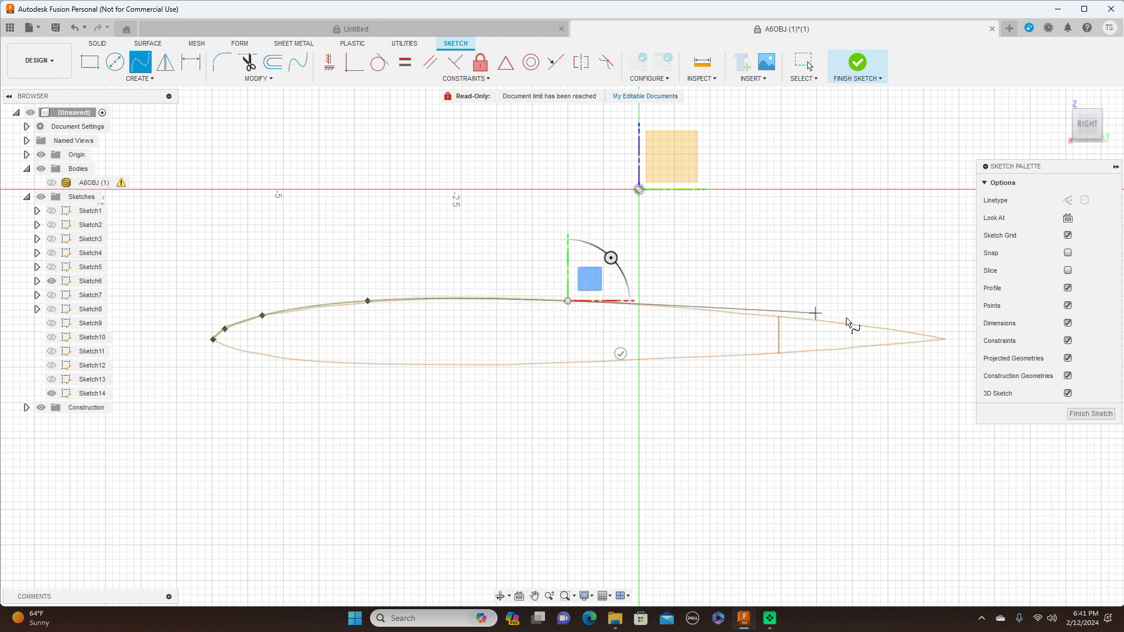
left_click(745, 315)
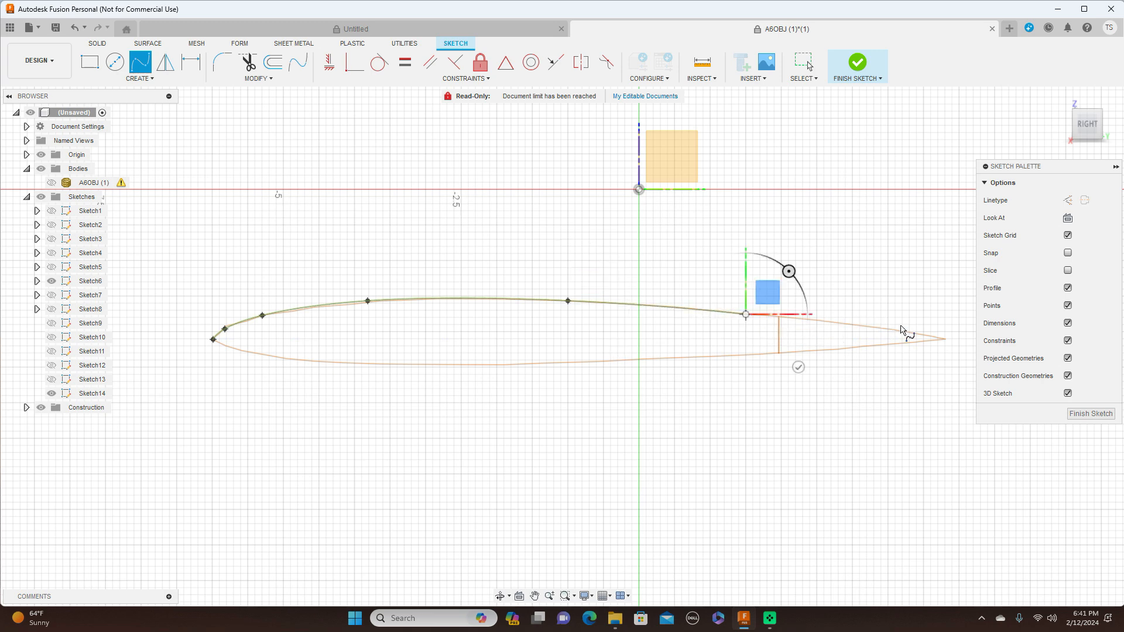
left_click(945, 340)
right_click(946, 341)
left_click(975, 341)
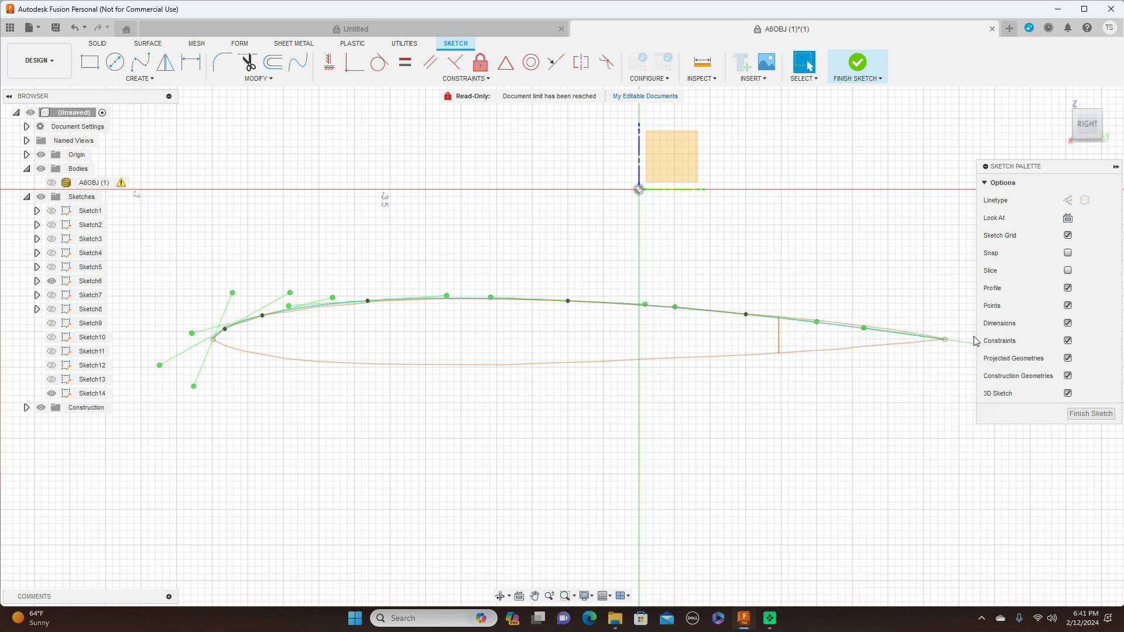
Draw a straight chord line from the trailing-edge end of the spline to its leading-edge end
left_click(945, 339)
left_click(945, 339)
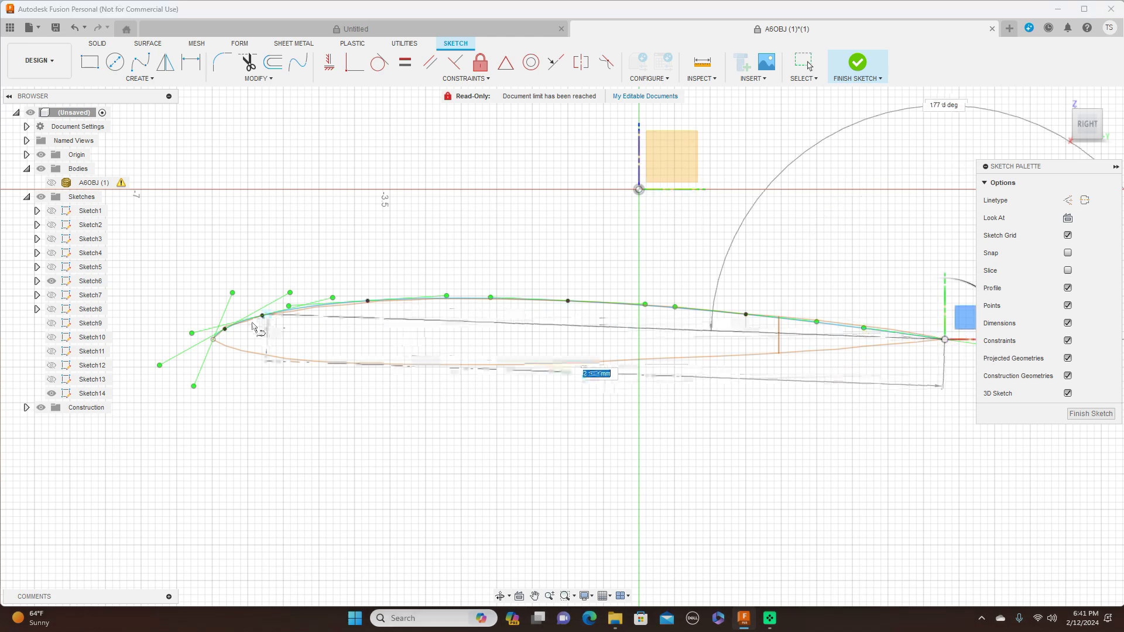
left_click(213, 341)
right_click(232, 320)
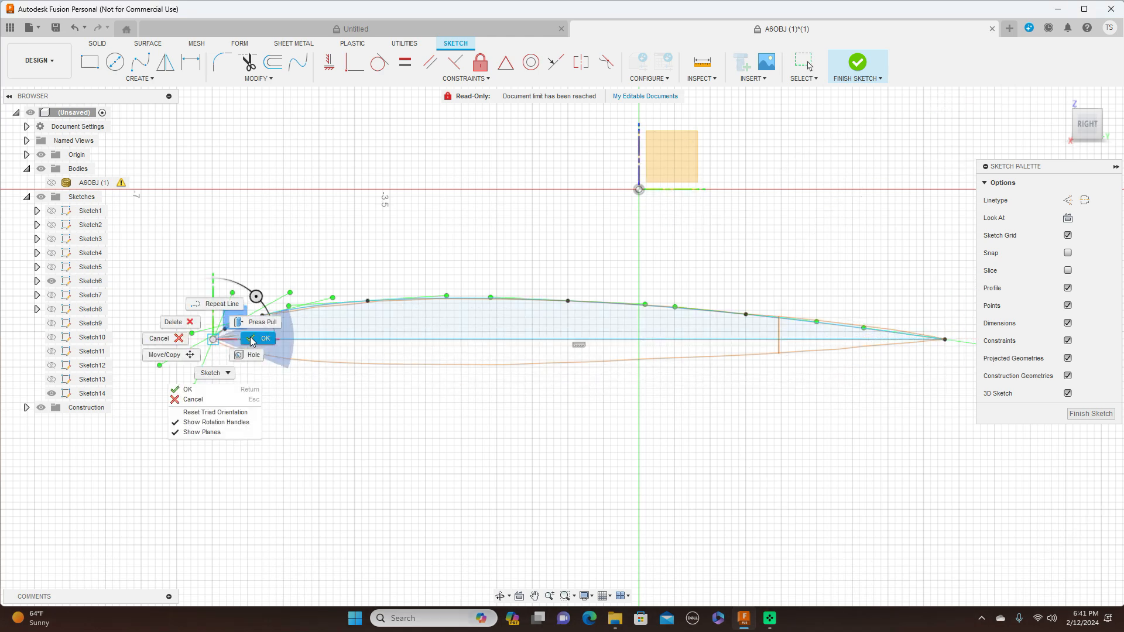
left_click(257, 321)
Trace the lower edge of the Sketch6 airfoil with a seven-point fit point spline from the leading edge to the trailing edge
left_click(140, 62)
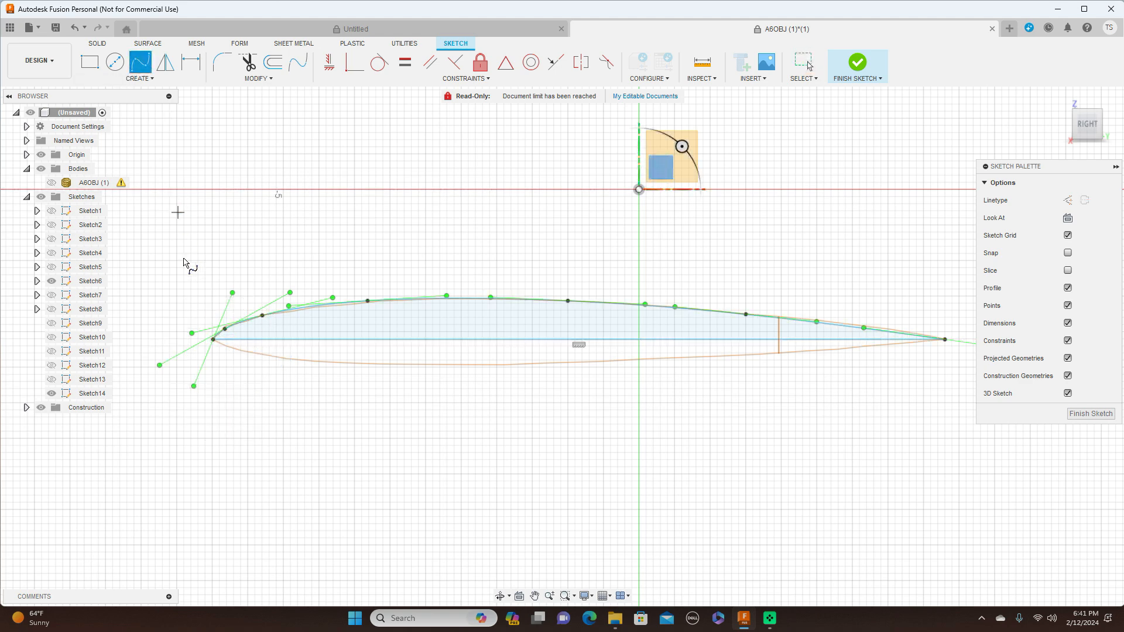
left_click(214, 340)
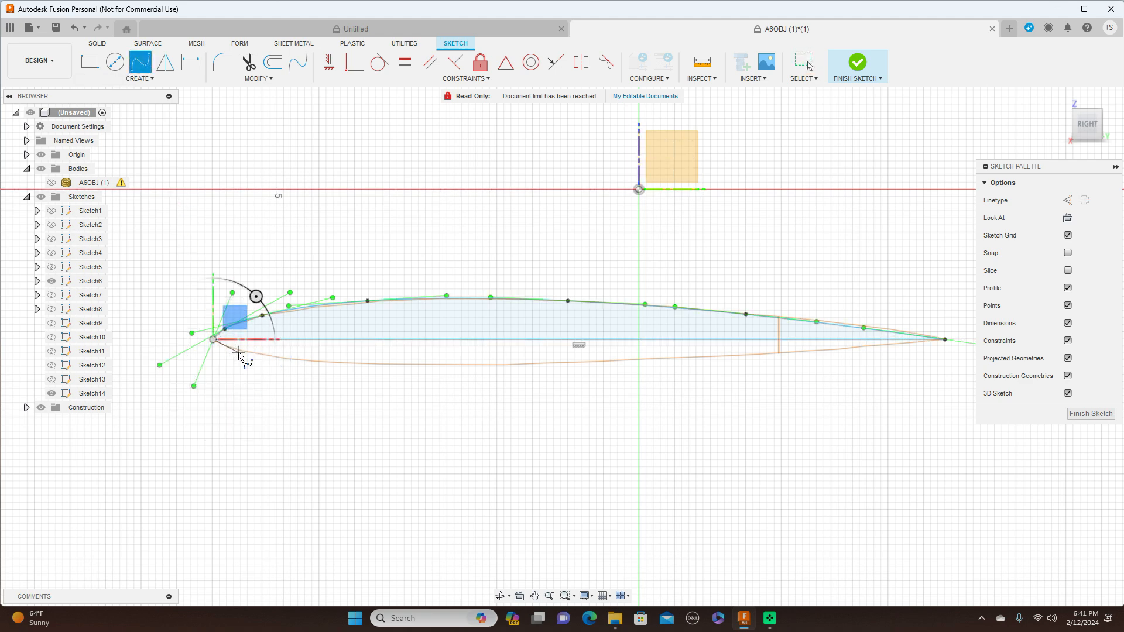
left_click(238, 353)
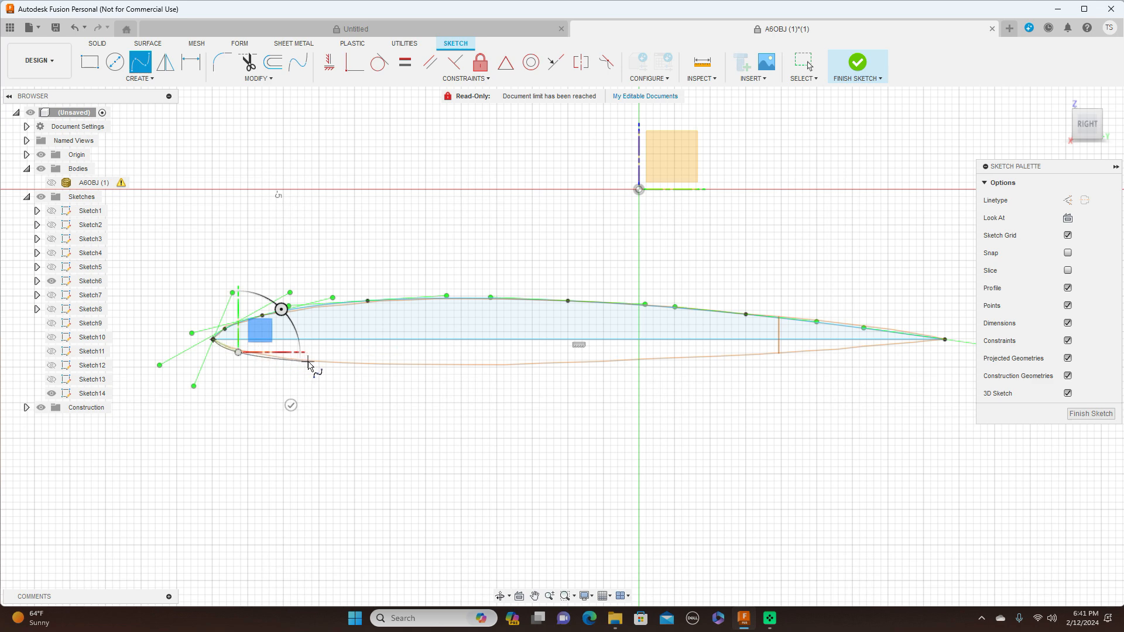
left_click(308, 361)
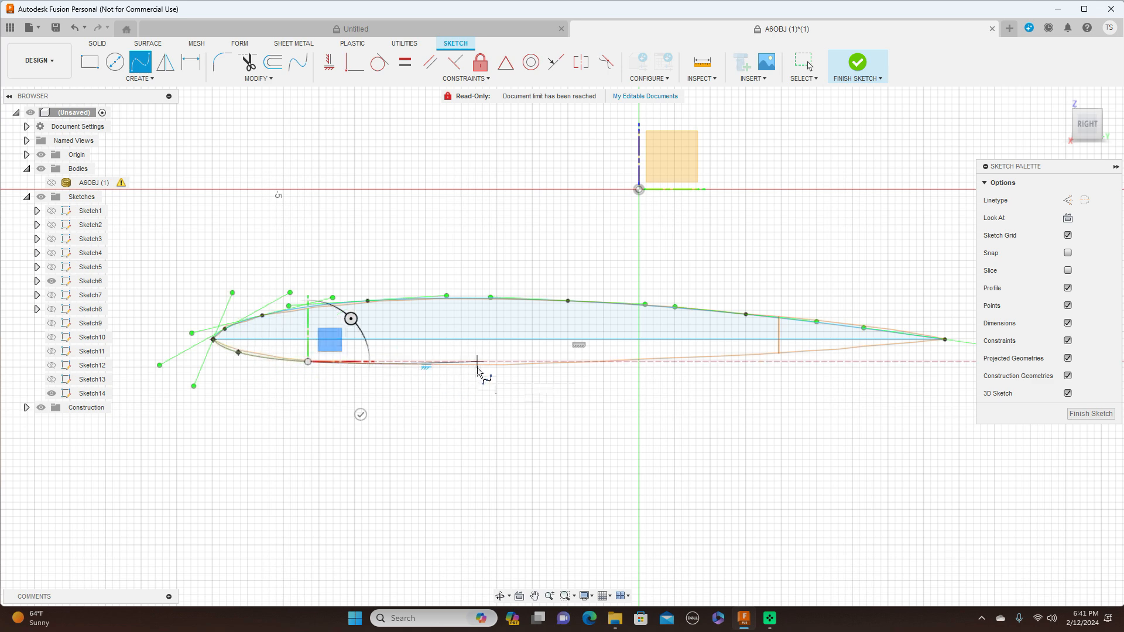
left_click(478, 367)
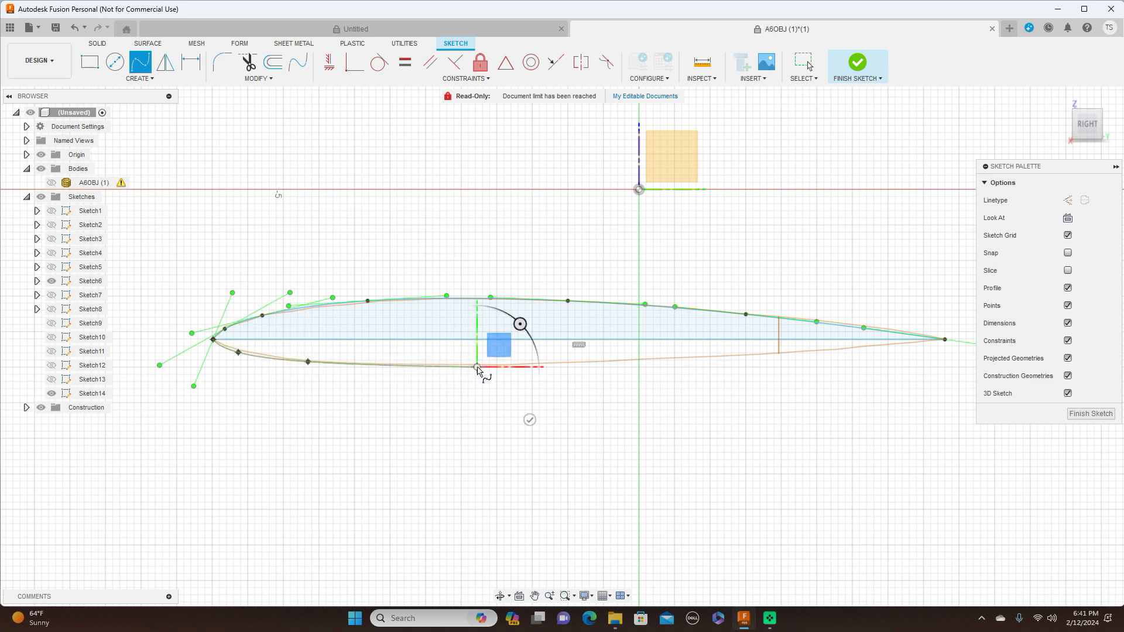
left_click(683, 358)
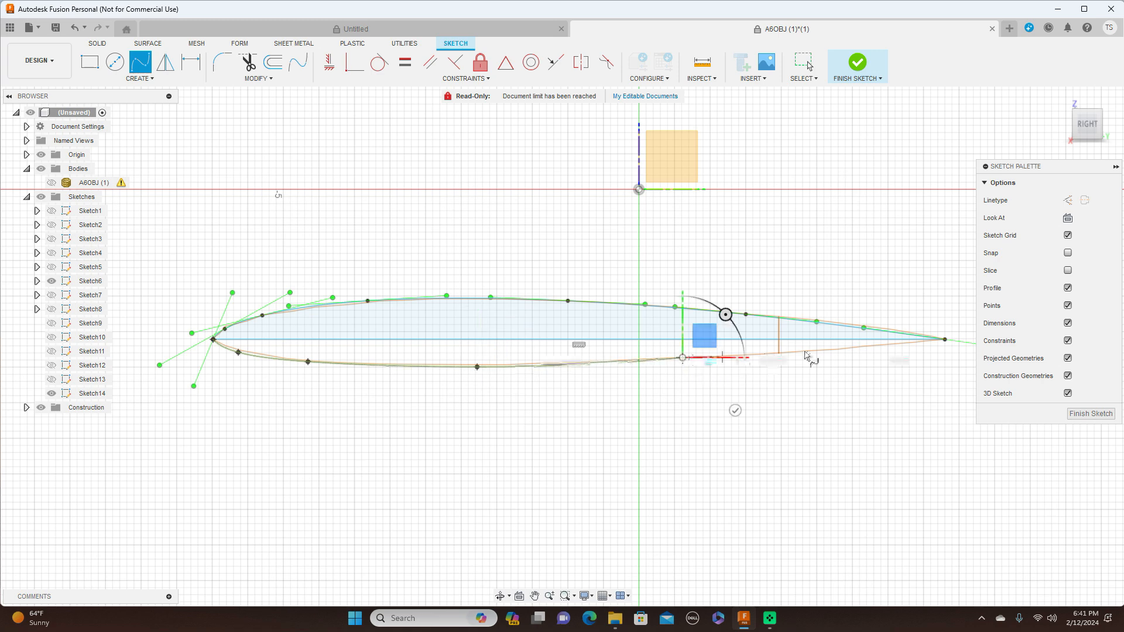
left_click(843, 350)
left_click(945, 339)
right_click(944, 339)
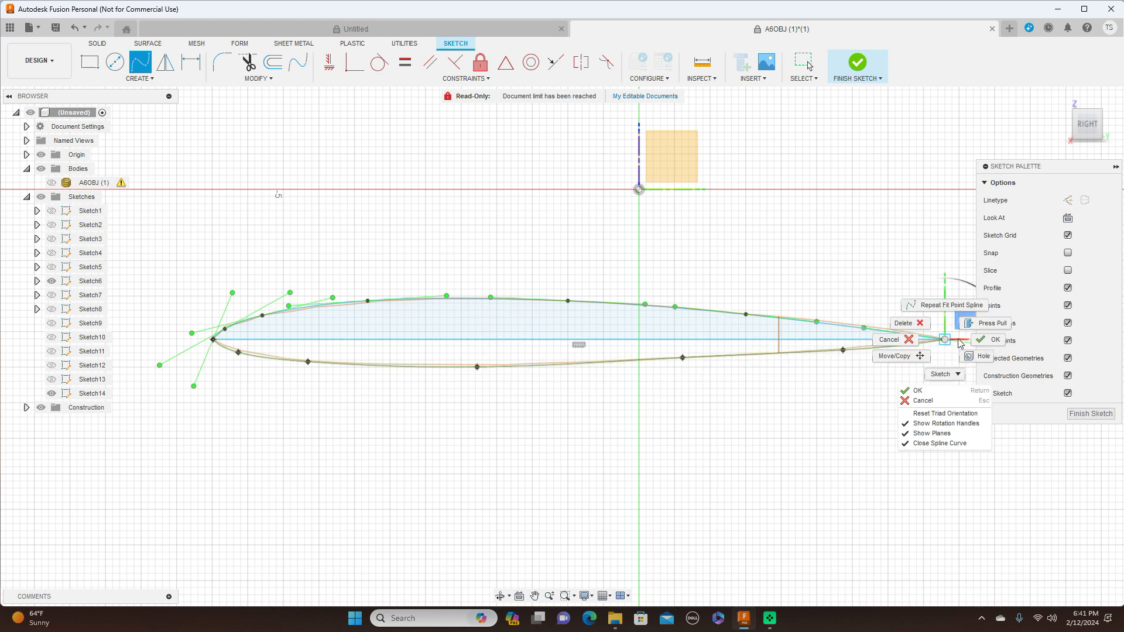
left_click(983, 341)
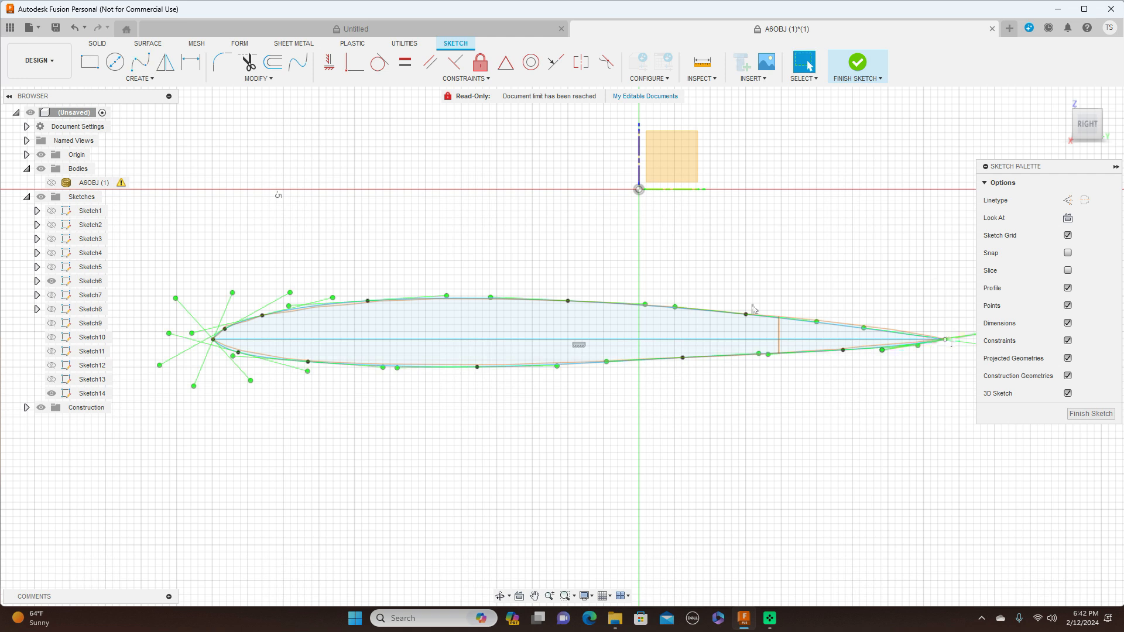
Shift two fit points of the lower spline onto the Sketch6 airfoil outline and finish the sketch
left_click(243, 350)
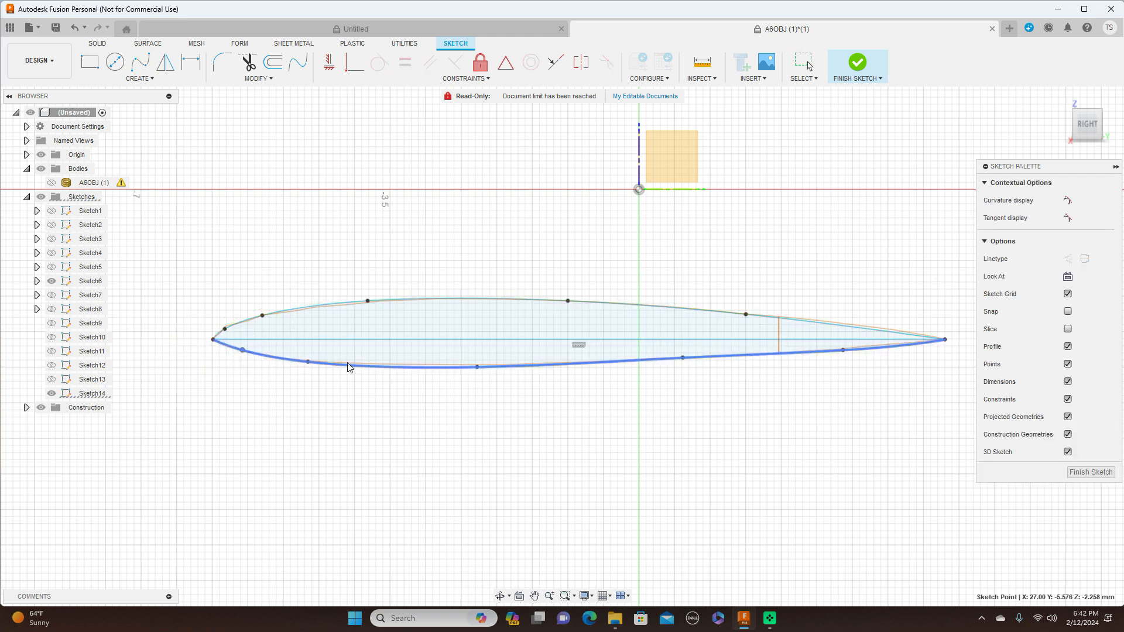
left_click_drag(477, 370, 469, 365)
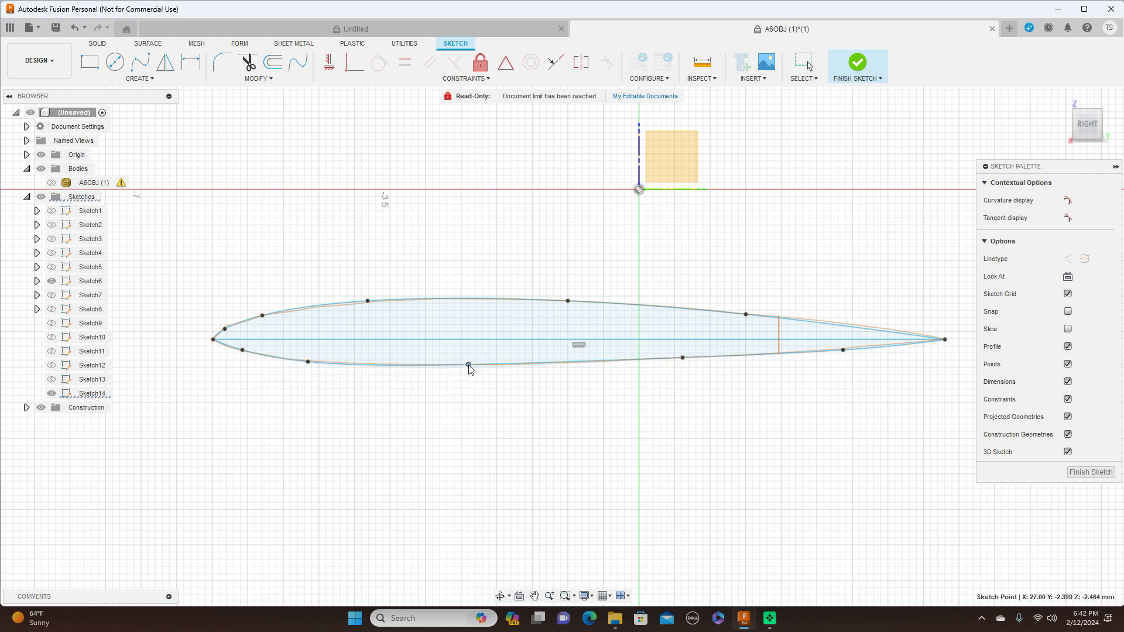
left_click(1088, 471)
scroll(678, 343, "down", 1)
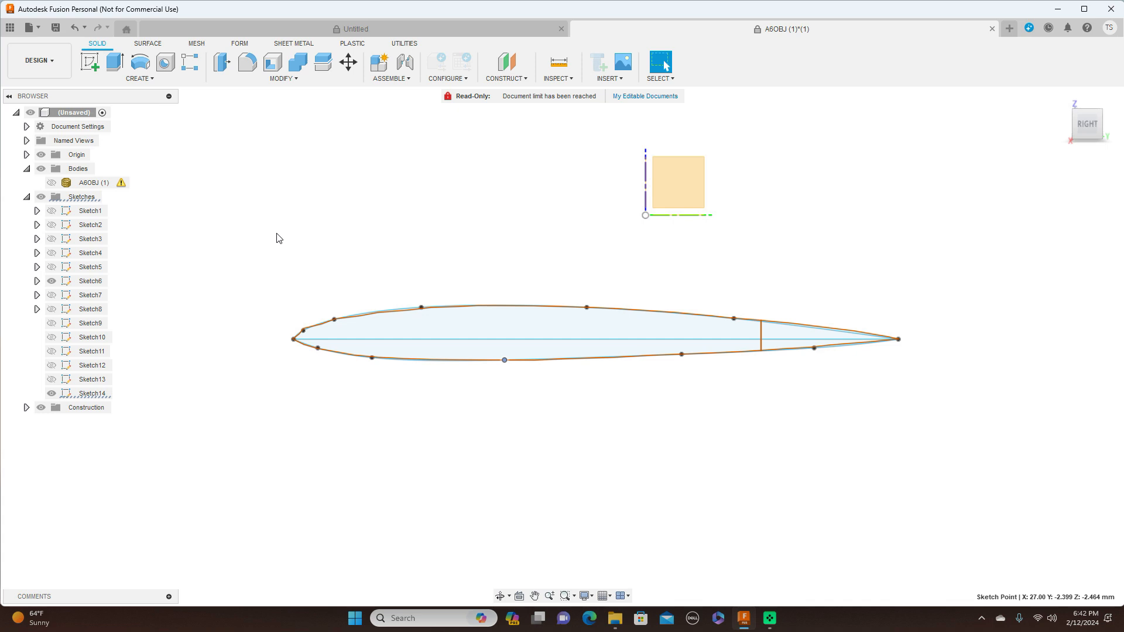
Hide Sketch6 and Sketch14 and show Sketch7 so that only the next airfoil section is displayed
left_click(54, 282)
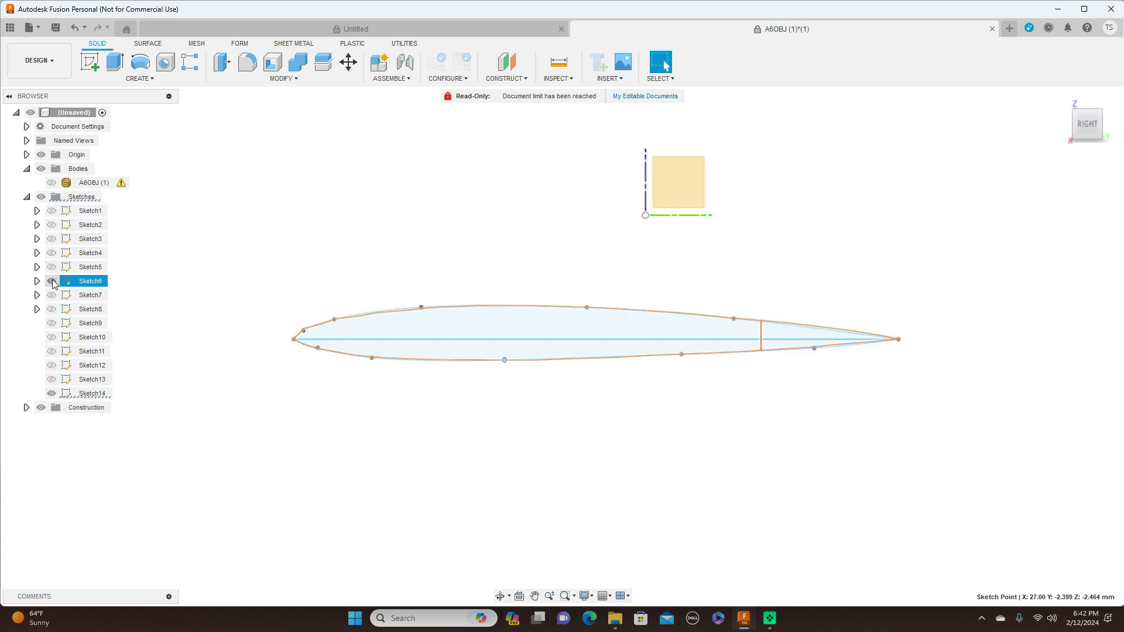
left_click(51, 295)
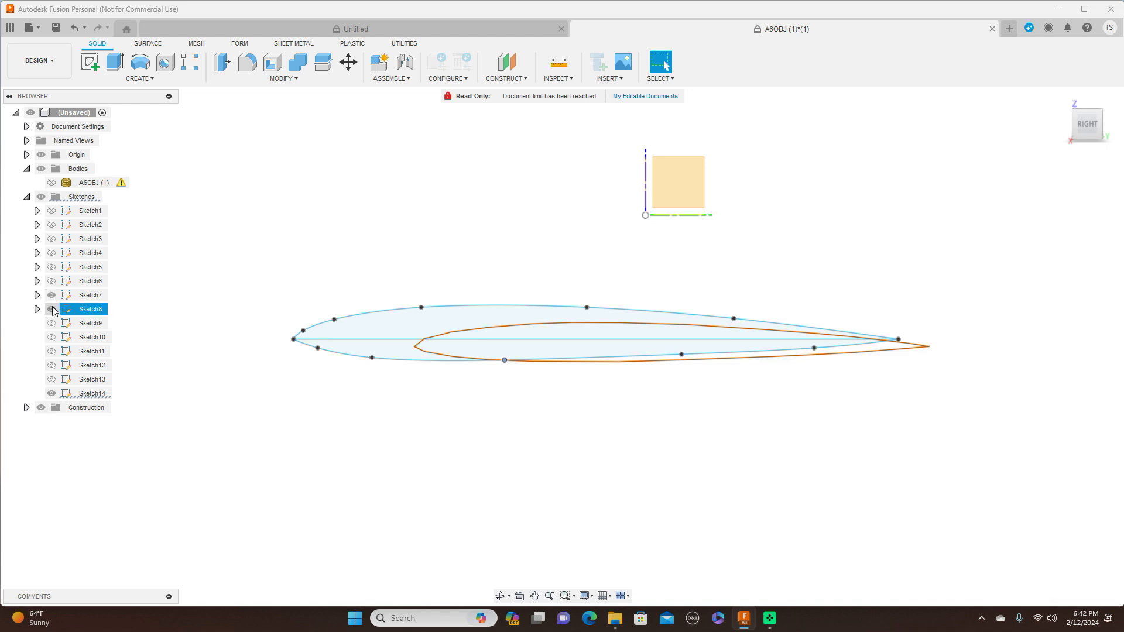
left_click(52, 309)
left_click(52, 323)
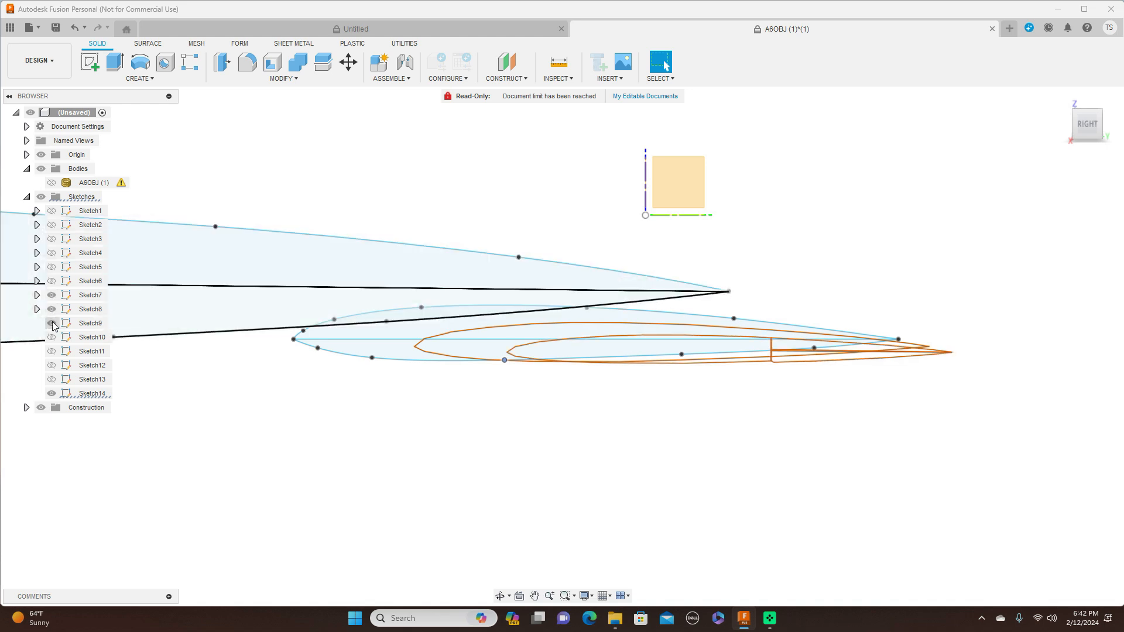
left_click(52, 309)
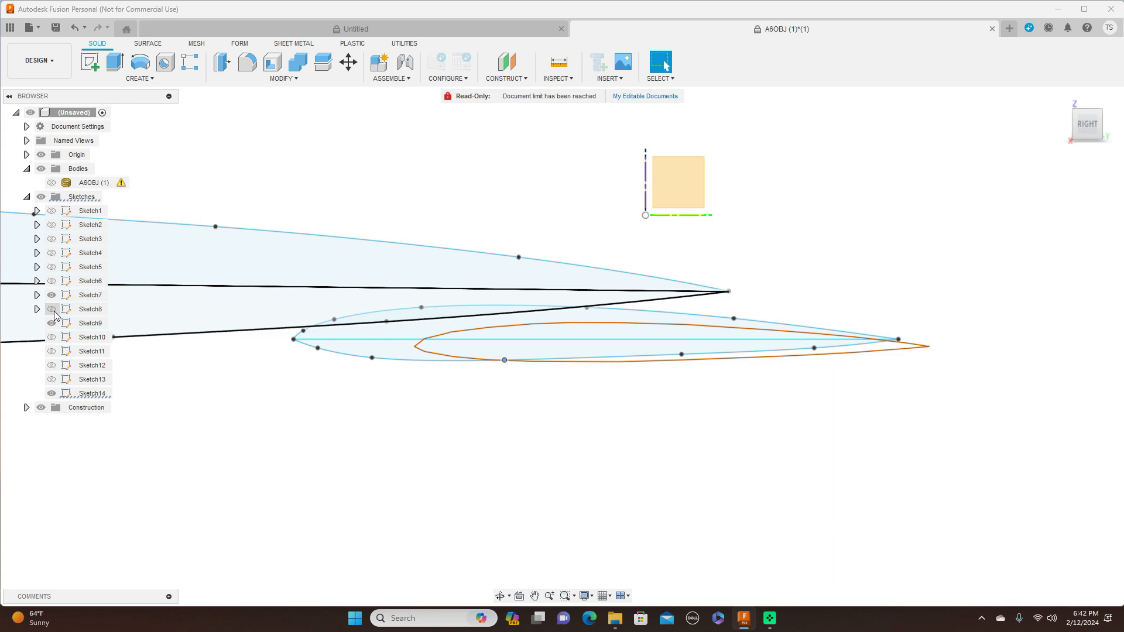
left_click(51, 323)
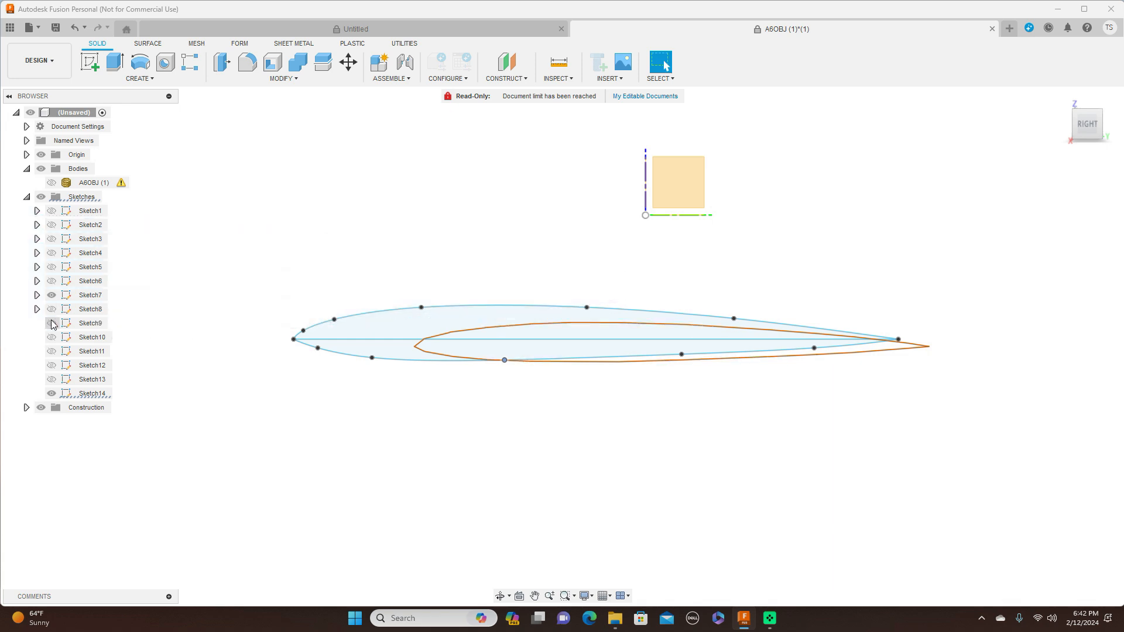
left_click(51, 394)
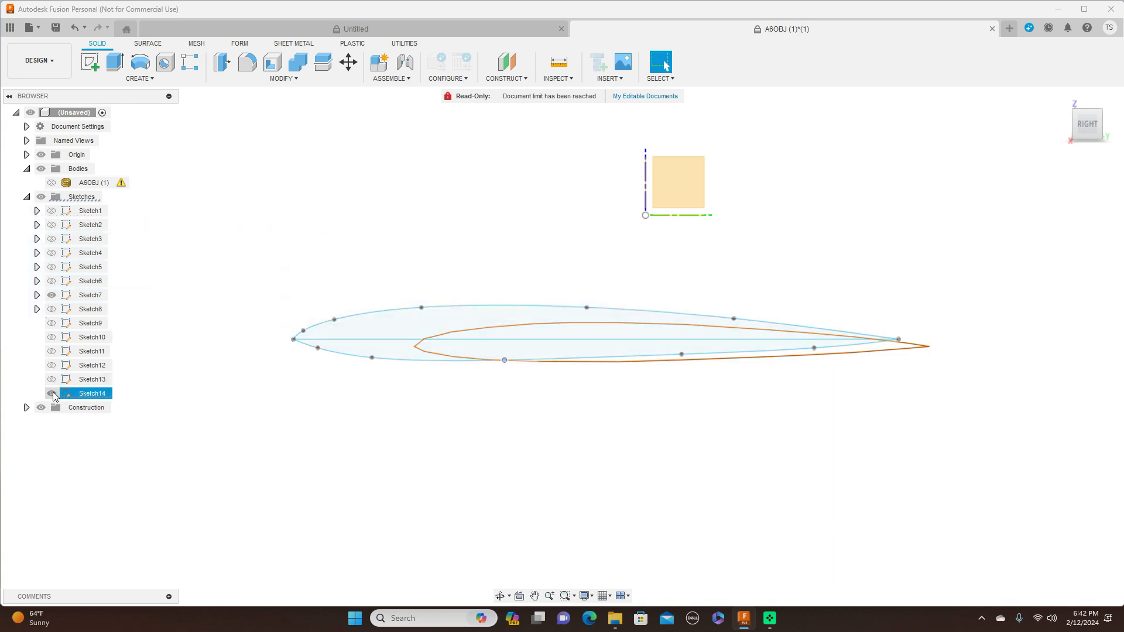
Create a construction plane offset 31 mm from the YZ plane, at the Sketch7 section
left_click(1088, 104)
scroll(820, 310, "down", 8)
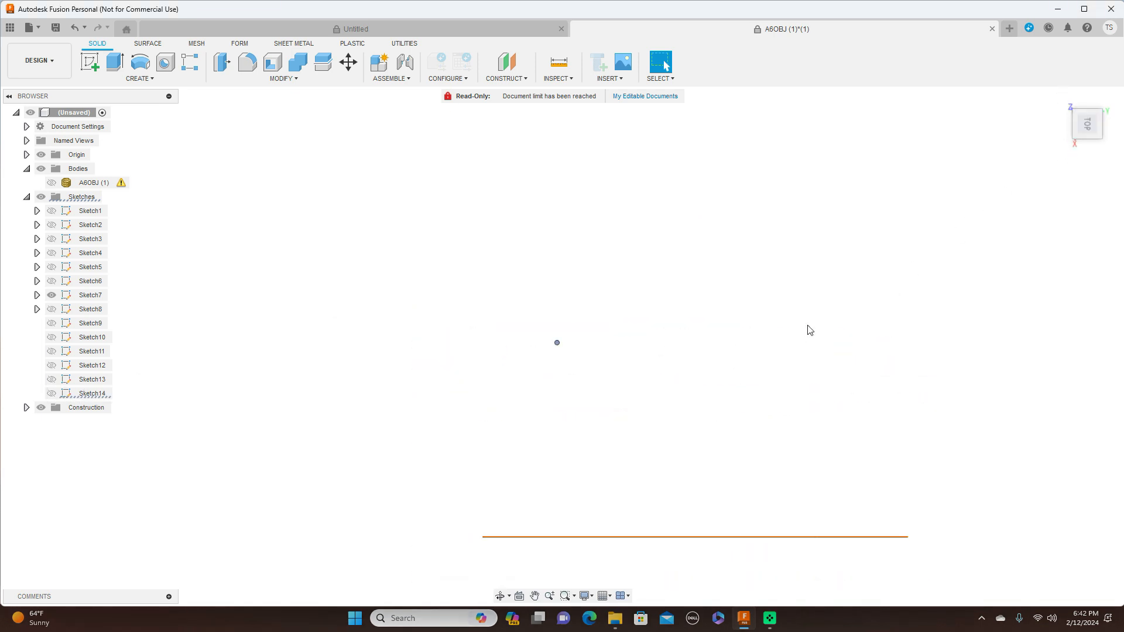
scroll(836, 289, "down", 3)
middle_click_drag(903, 188, 416, 208)
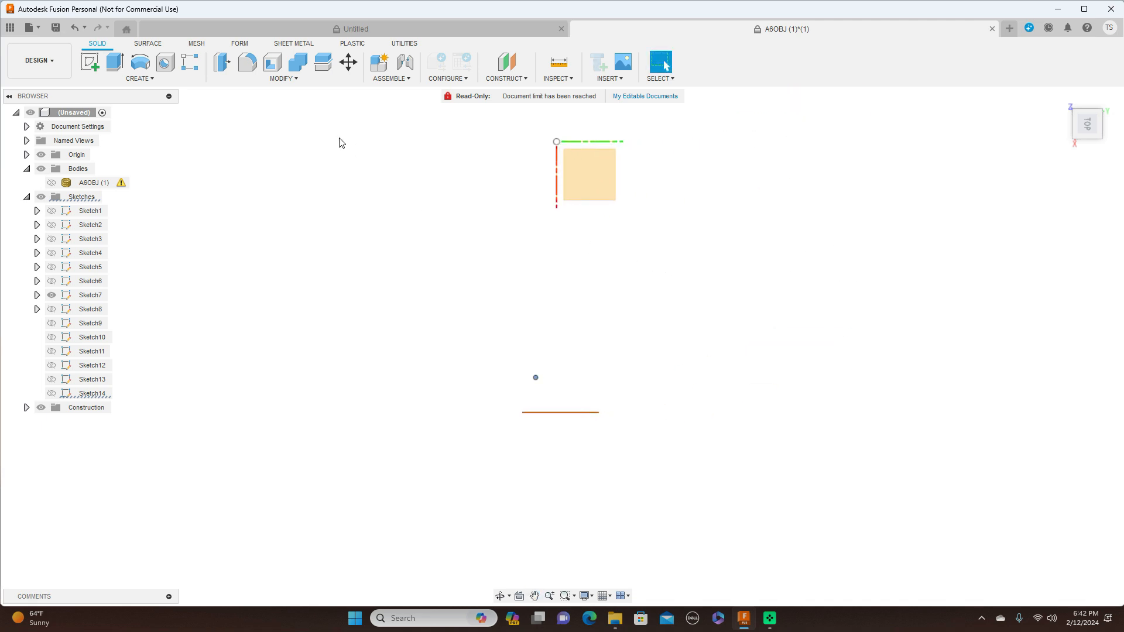
left_click(521, 80)
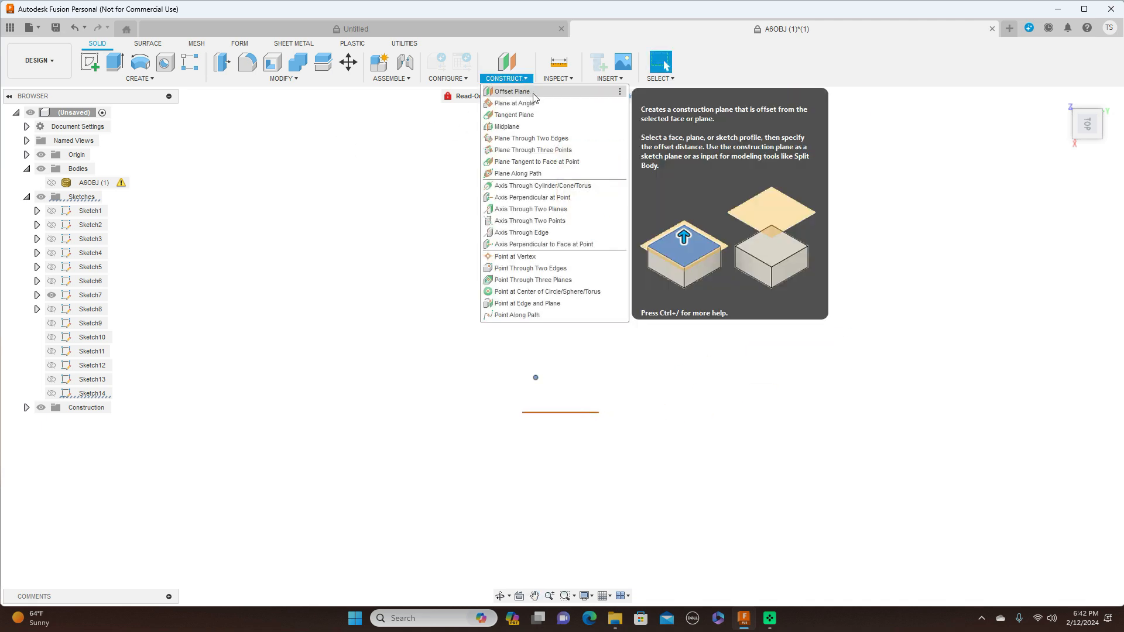
left_click(534, 95)
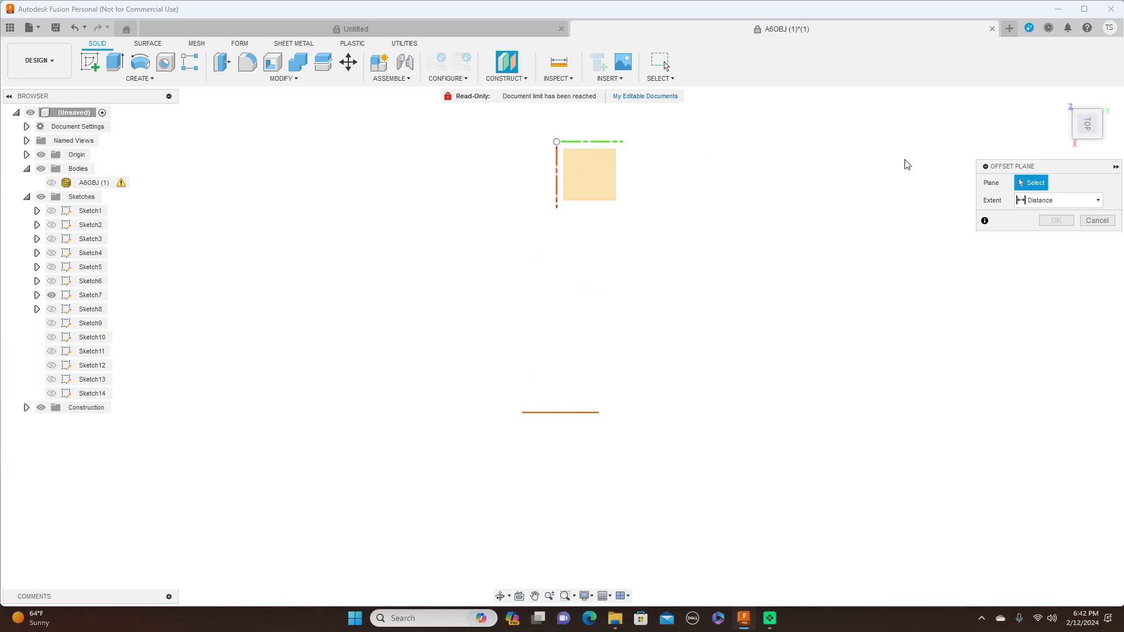
left_click(609, 142)
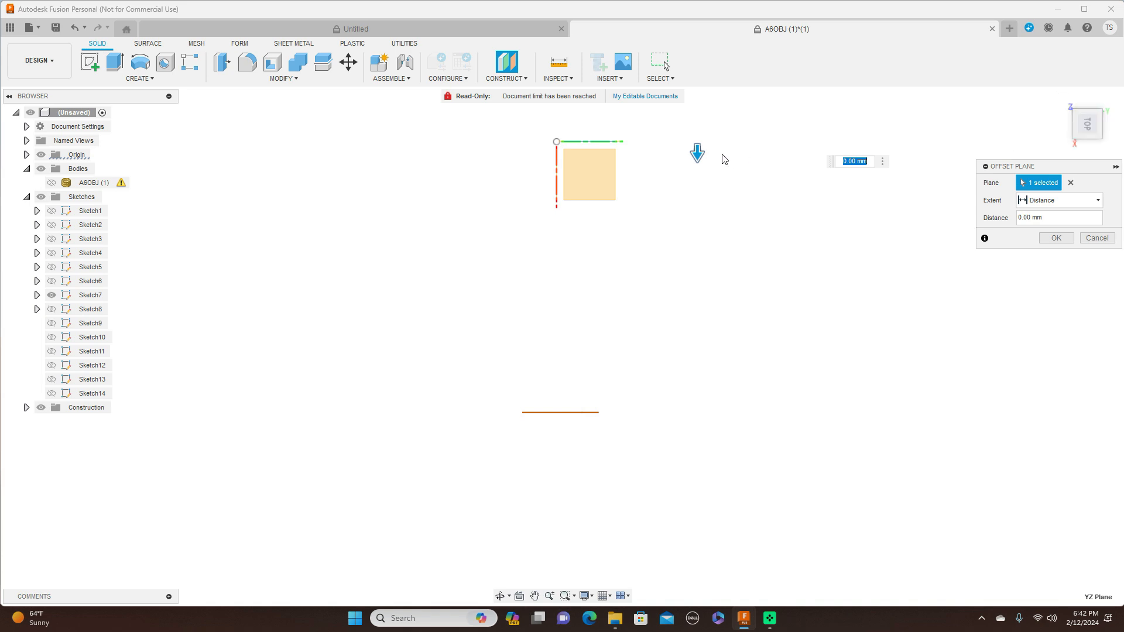
left_click_drag(696, 151, 704, 436)
scroll(695, 407, "up", 2)
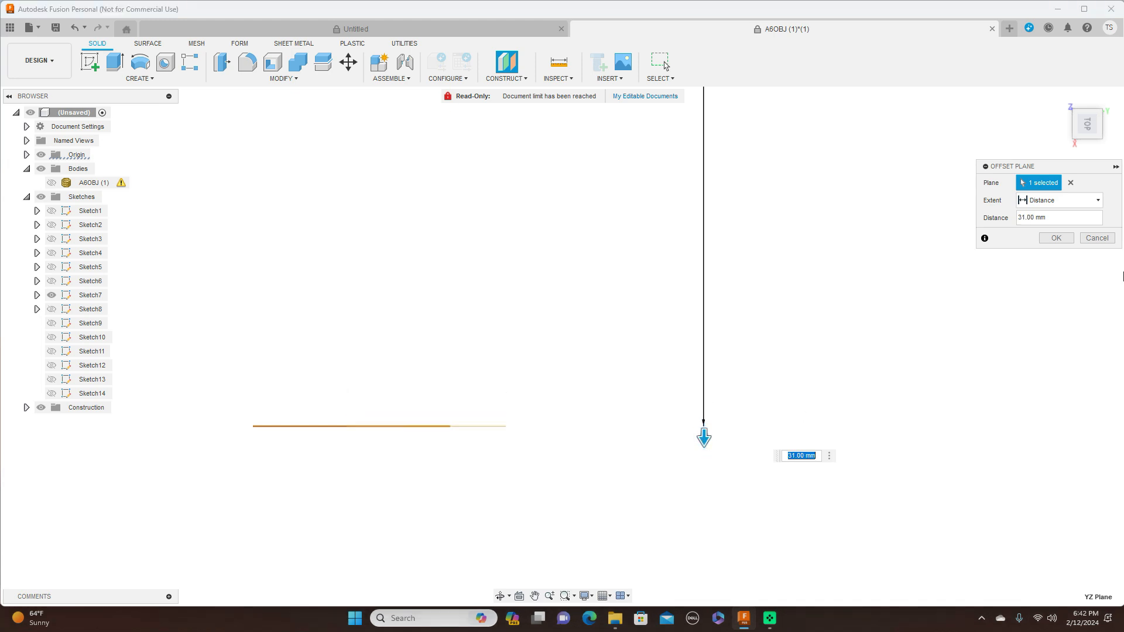
left_click(1064, 237)
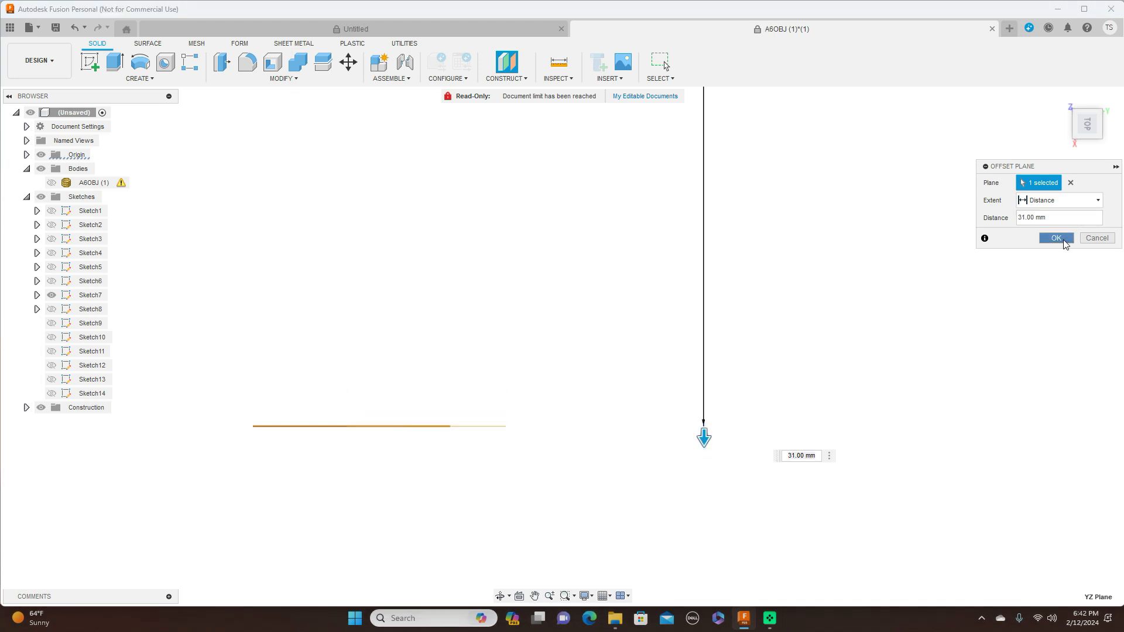
Start a new sketch on the 31 mm offset plane, viewed from the right side
left_click(1088, 145)
middle_click_drag(761, 294, 820, 232)
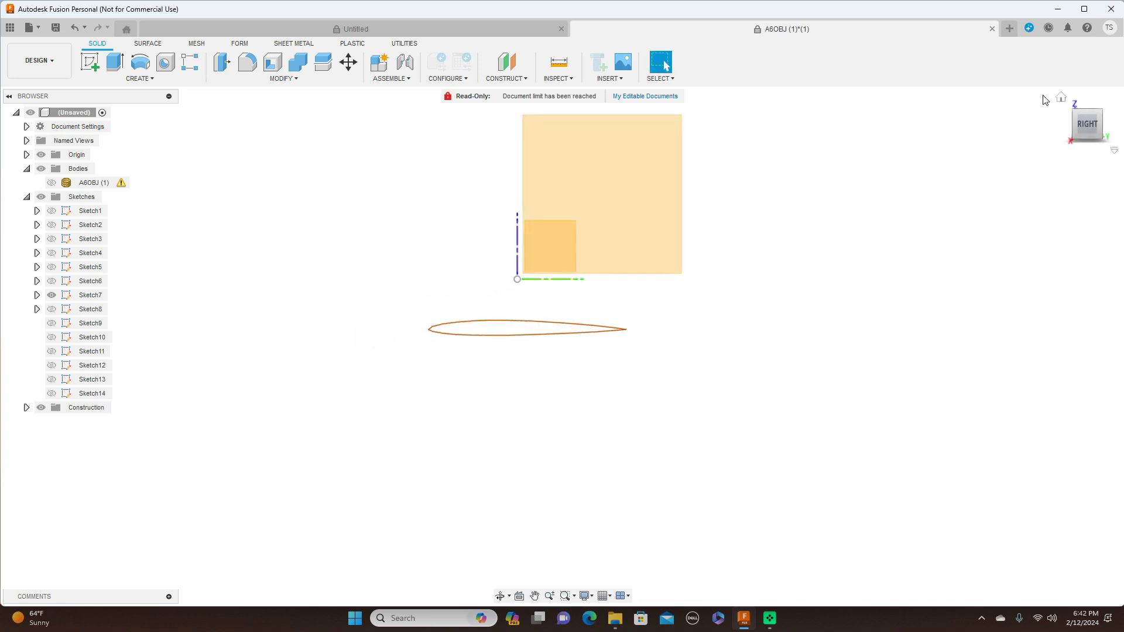
left_click_drag(1088, 117, 1089, 134)
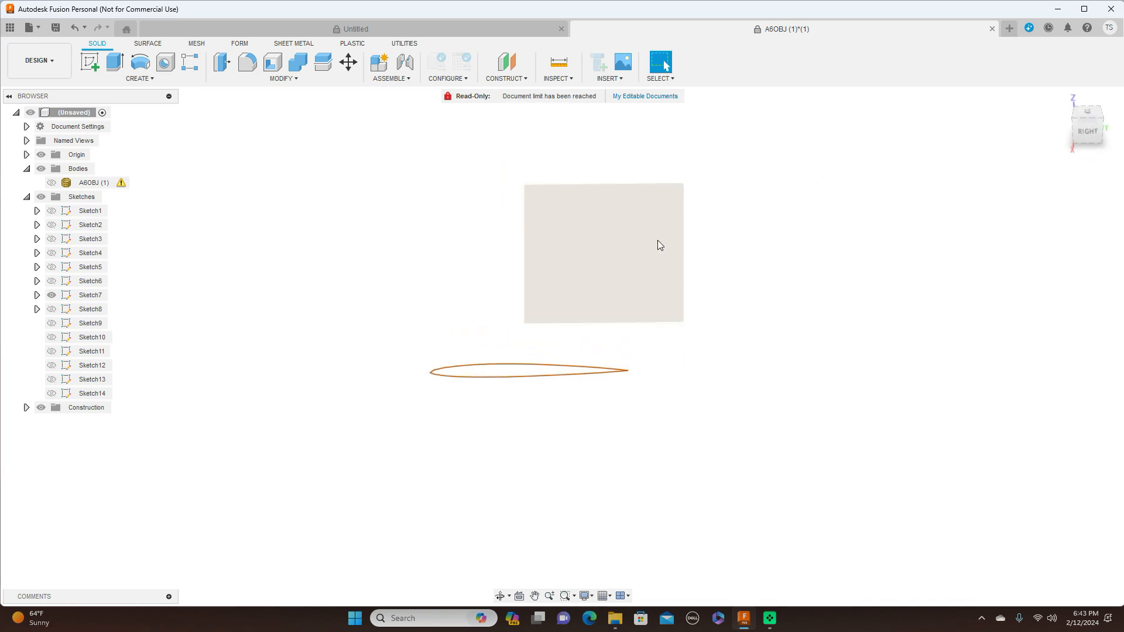
left_click(658, 240)
left_click(90, 61)
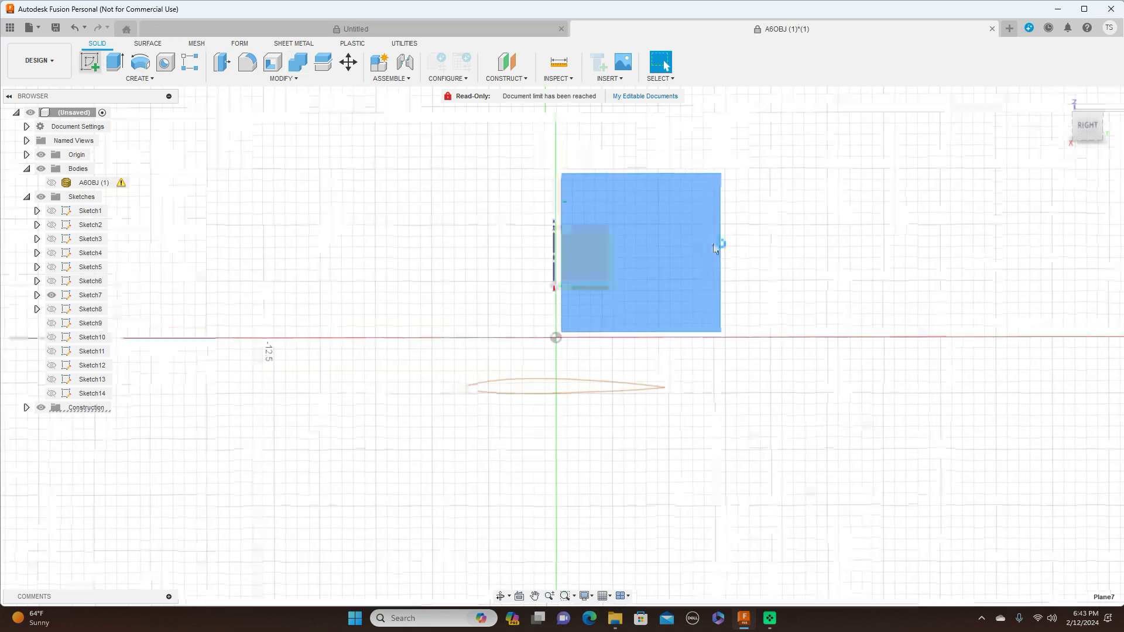
scroll(789, 296, "up", 3)
scroll(658, 372, "up", 1)
middle_click_drag(658, 372, 770, 319)
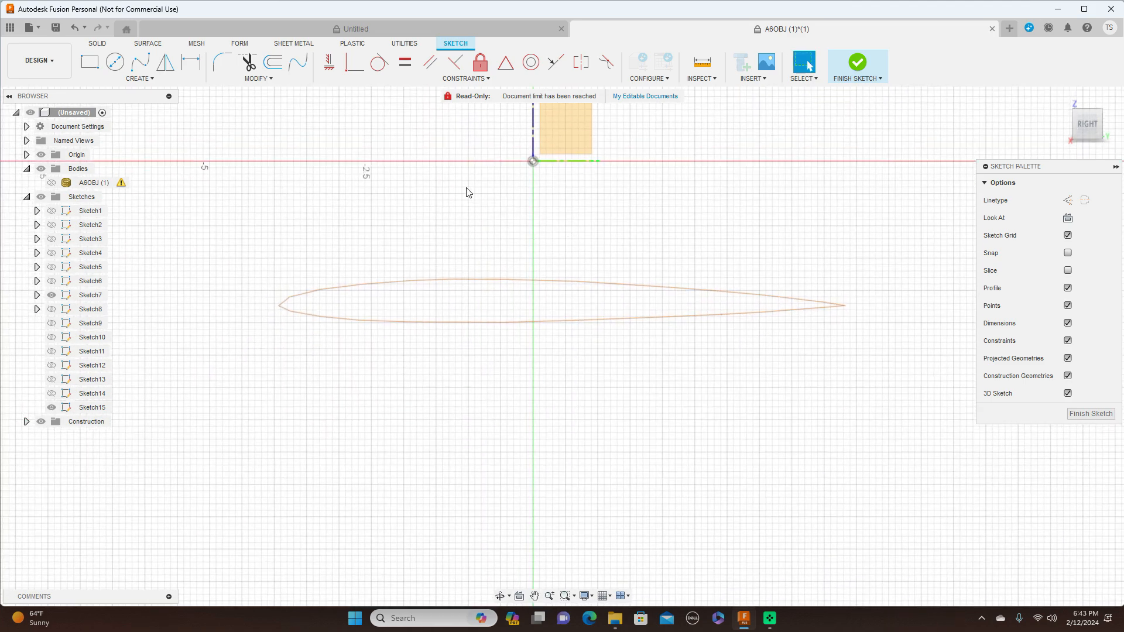
Trace the upper edge of the Sketch7 airfoil with a five-point fit point spline and nudge its last two points onto the outline
left_click(151, 65)
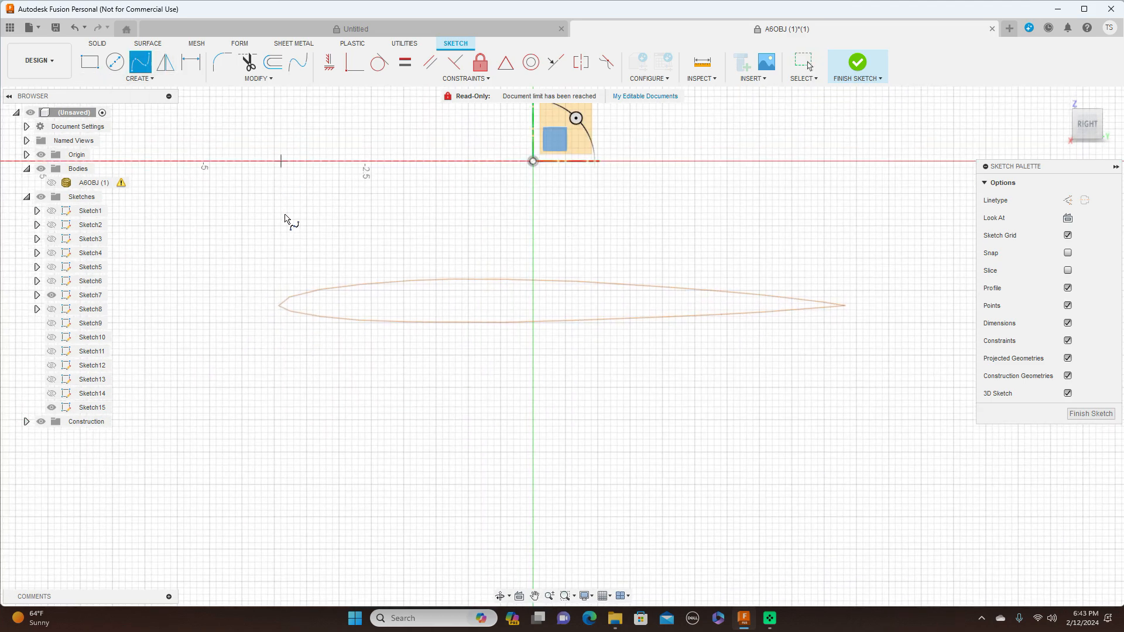
left_click(279, 303)
left_click(297, 296)
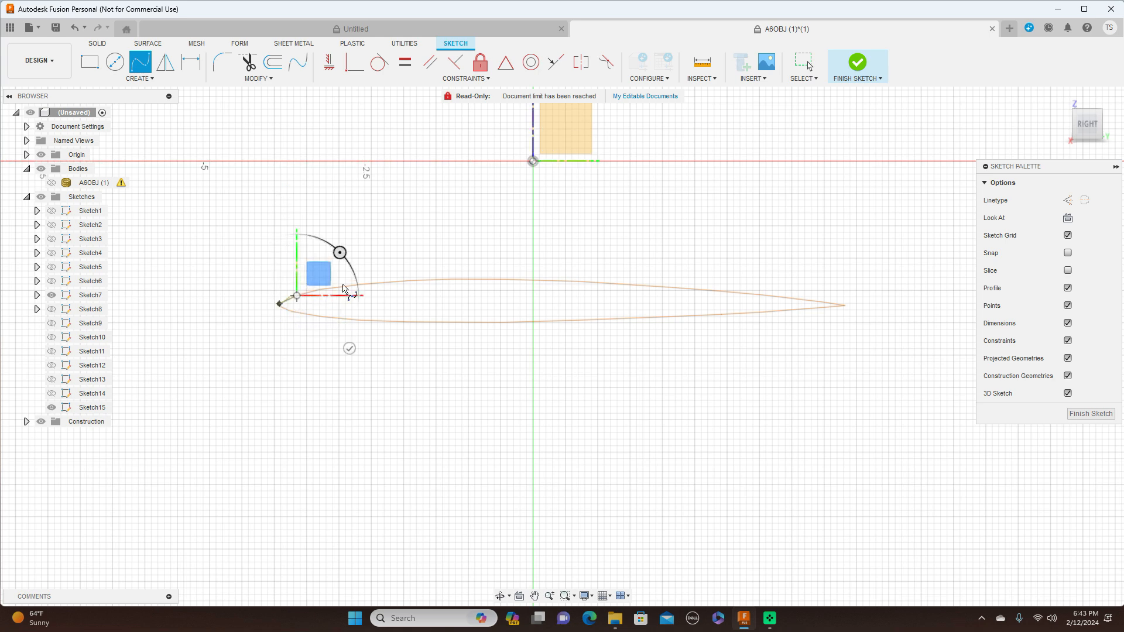
left_click(379, 283)
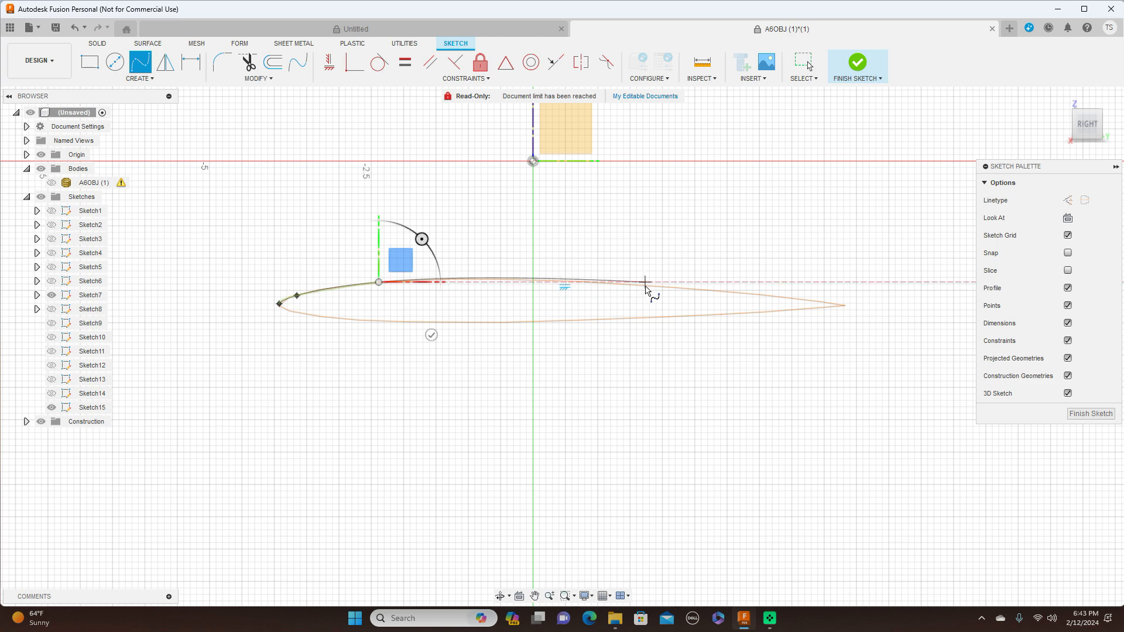
scroll(646, 287, "up", 2)
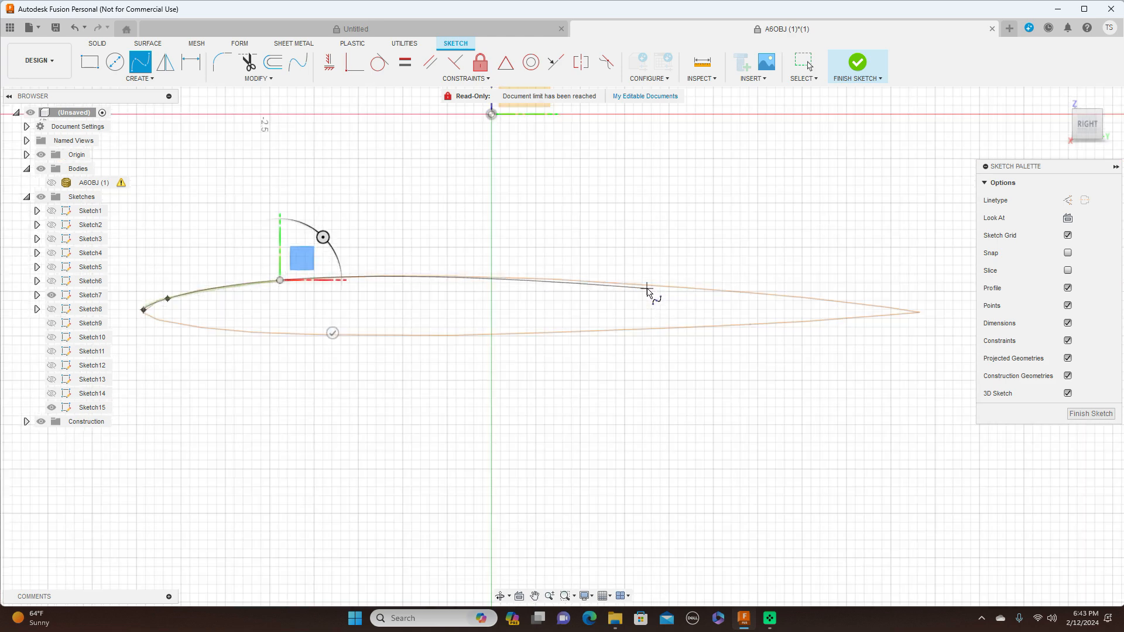
left_click(647, 287)
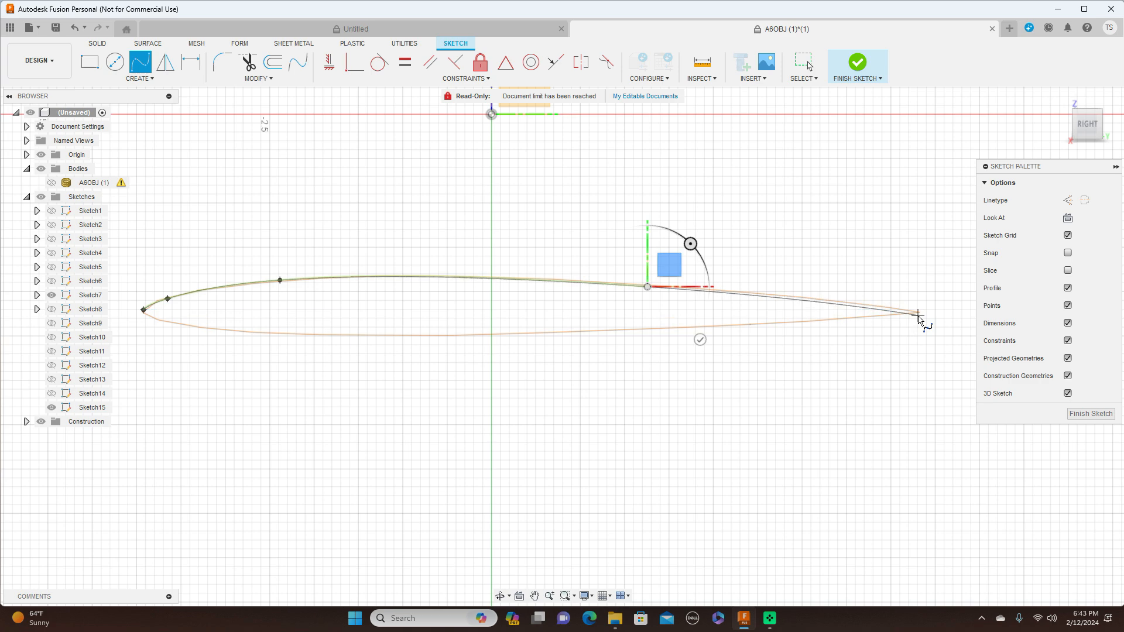
scroll(918, 317, "up", 3)
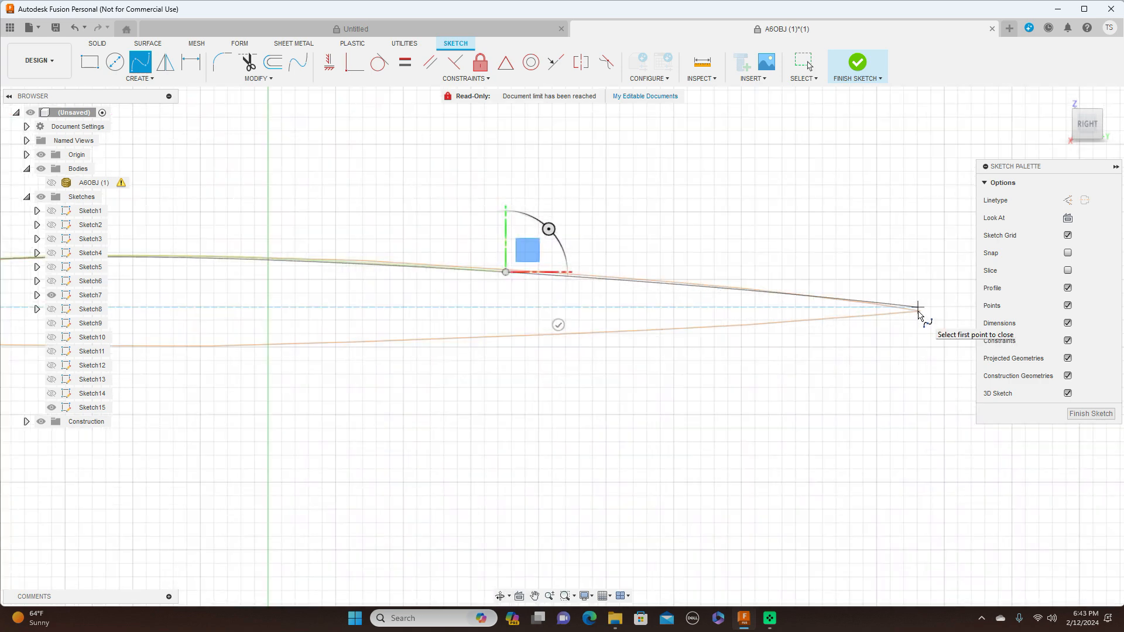
left_click(918, 313)
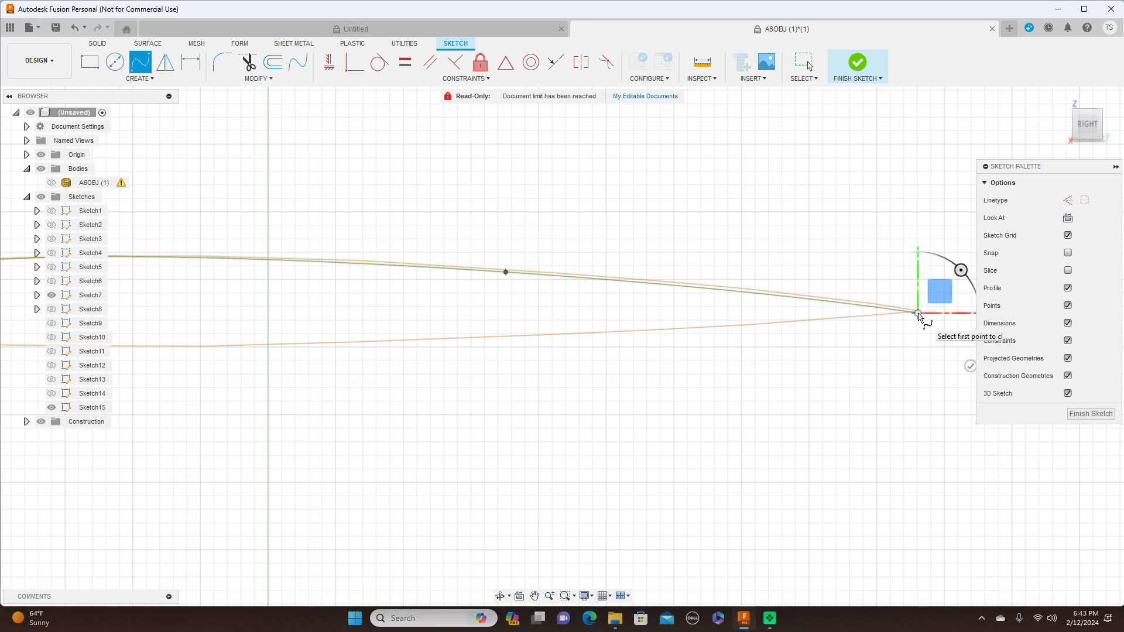
right_click(919, 316)
left_click(960, 296)
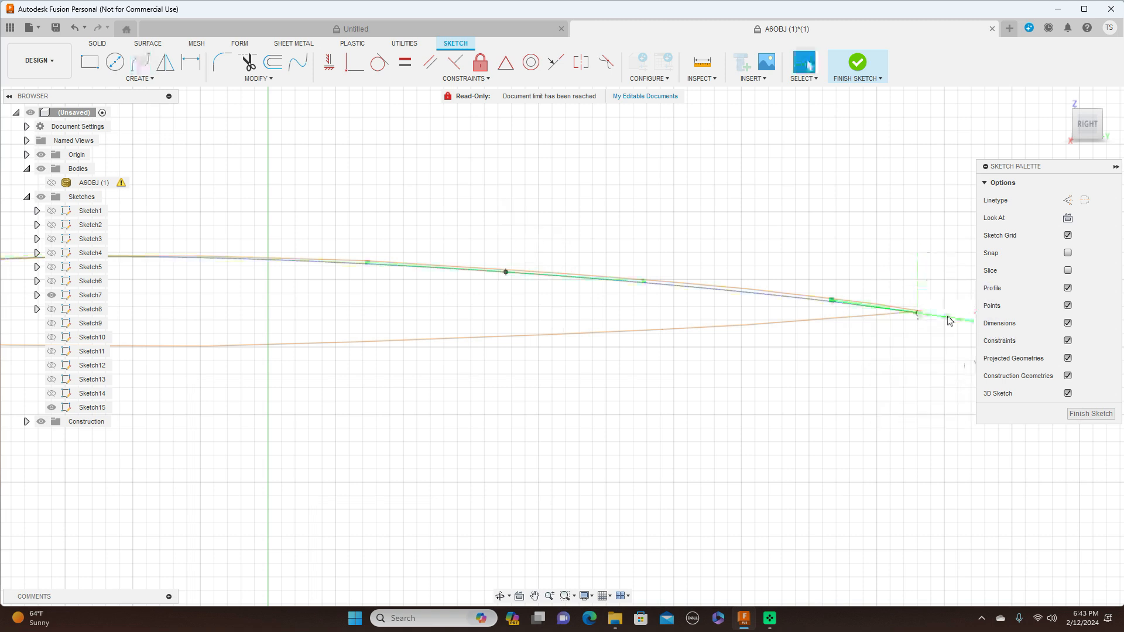
left_click(918, 314)
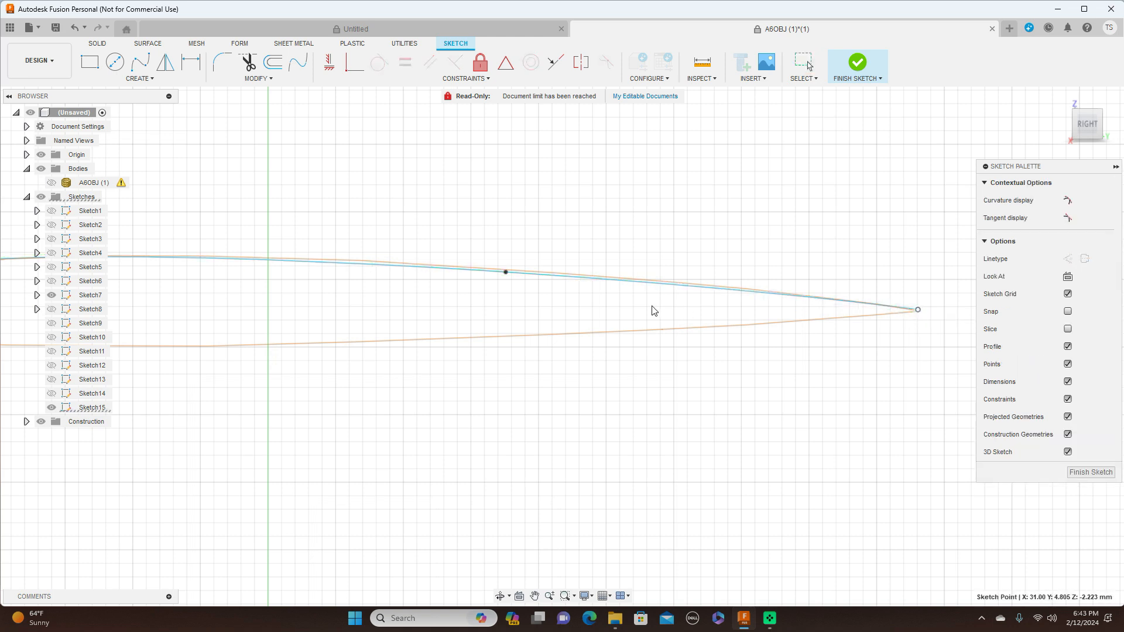
left_click_drag(506, 272, 507, 271)
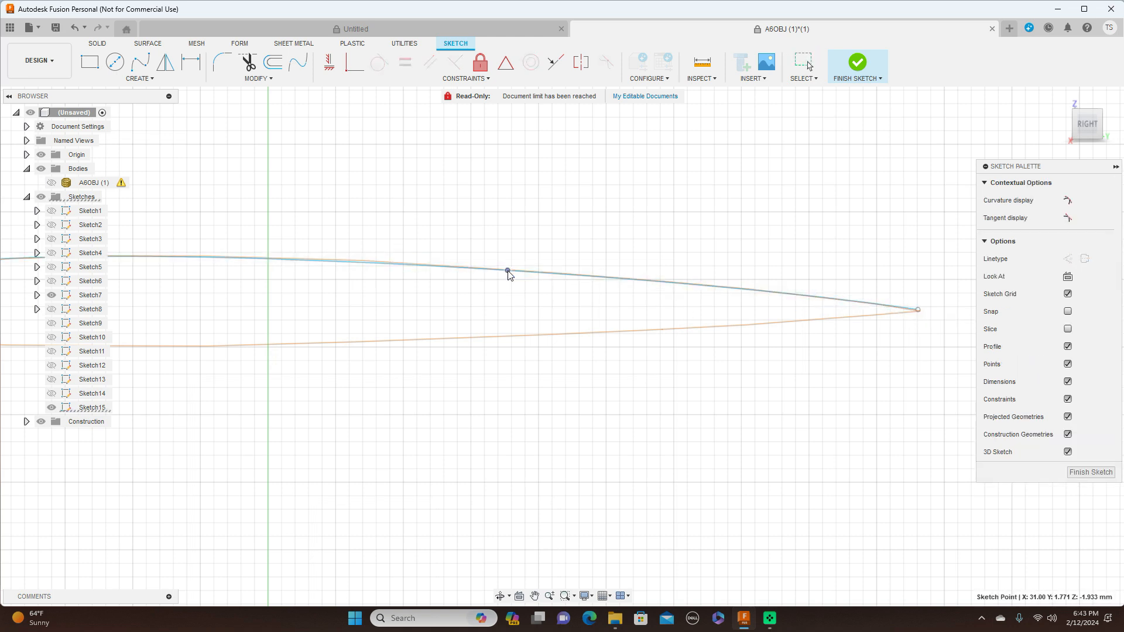
Draw a straight chord line from the leading-edge end of the Sketch7 tracing spline to its trailing-edge end
scroll(556, 358, "down", 5)
middle_click_drag(431, 433, 526, 384)
key("m")
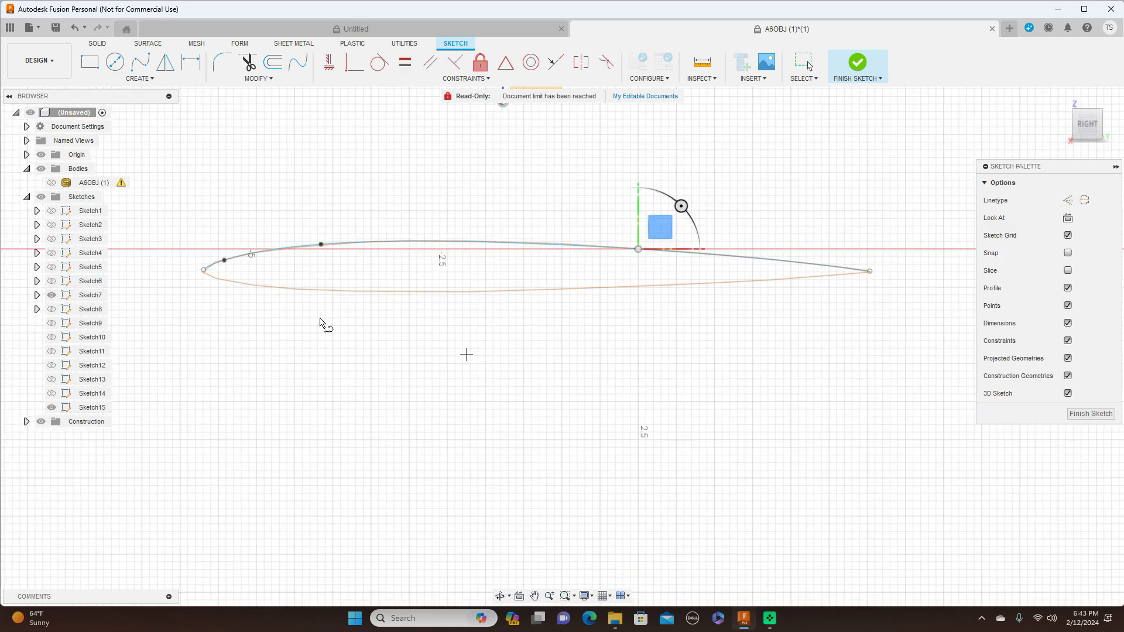
left_click(207, 273)
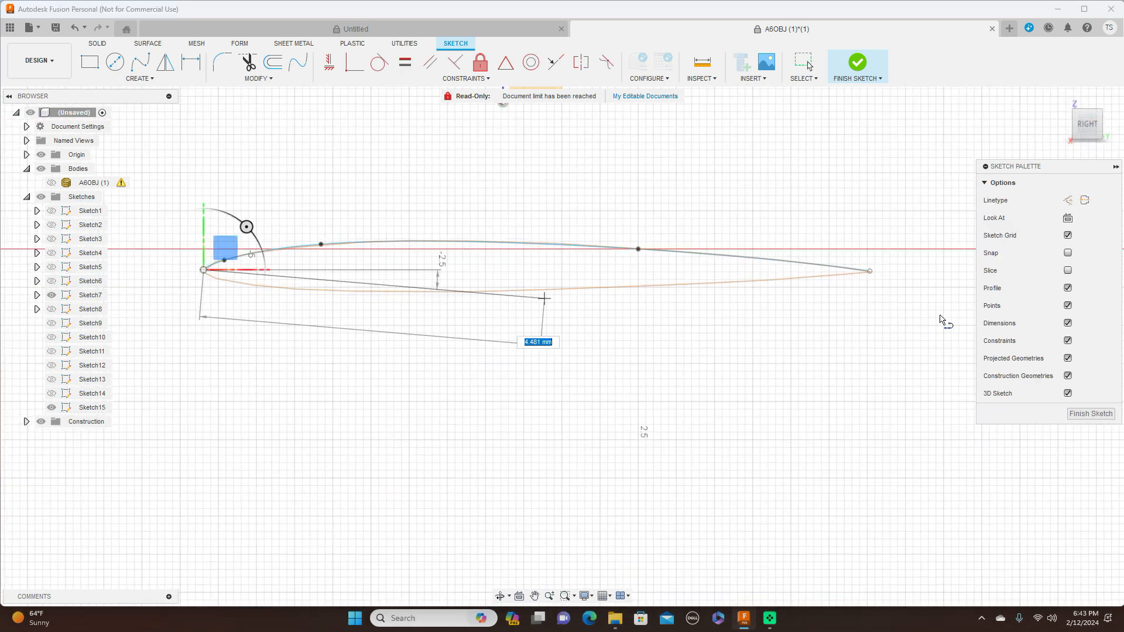
left_click(868, 272)
right_click(869, 272)
left_click(893, 272)
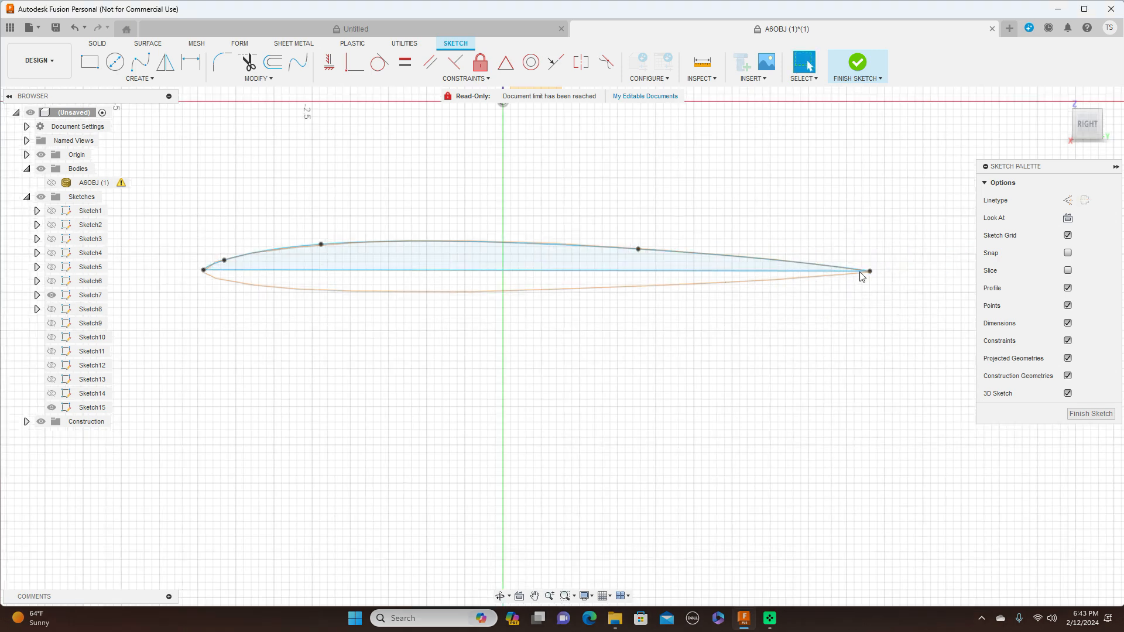
Trace the lower edge of the Sketch7 airfoil with a six-point fit point spline, nudge its fifth point onto the outline and finish the sketch
left_click(141, 62)
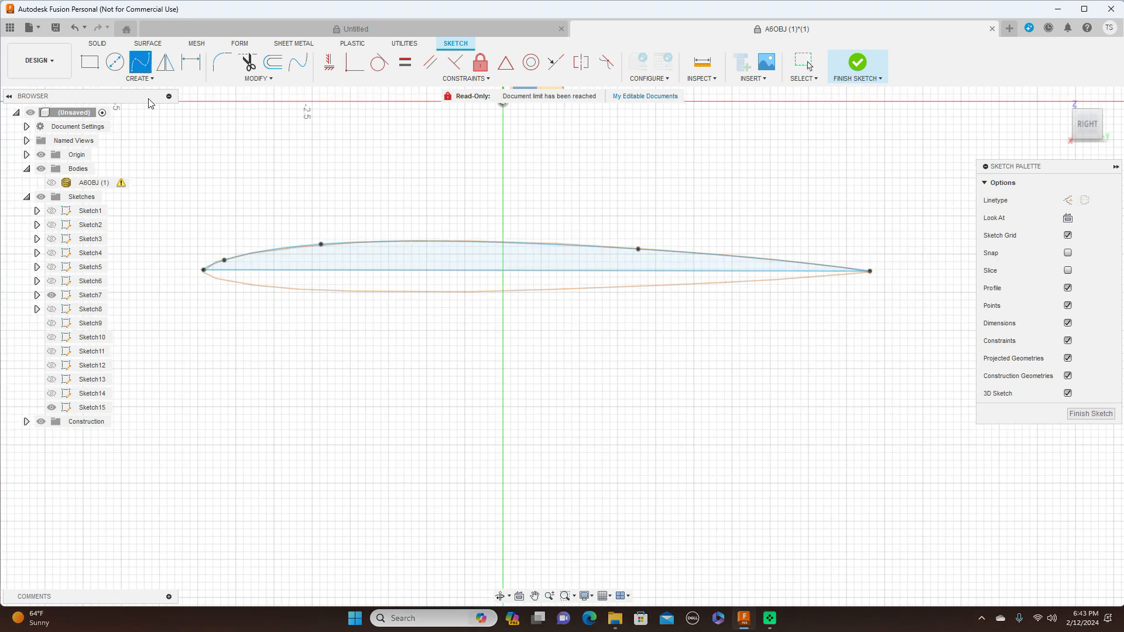
left_click(204, 271)
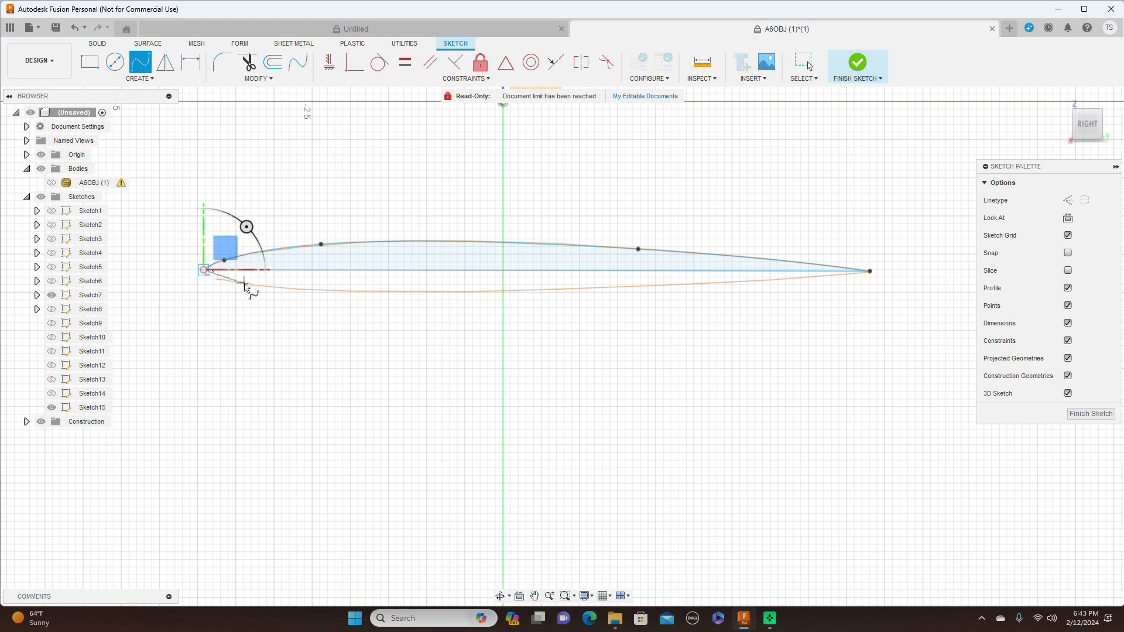
left_click(215, 276)
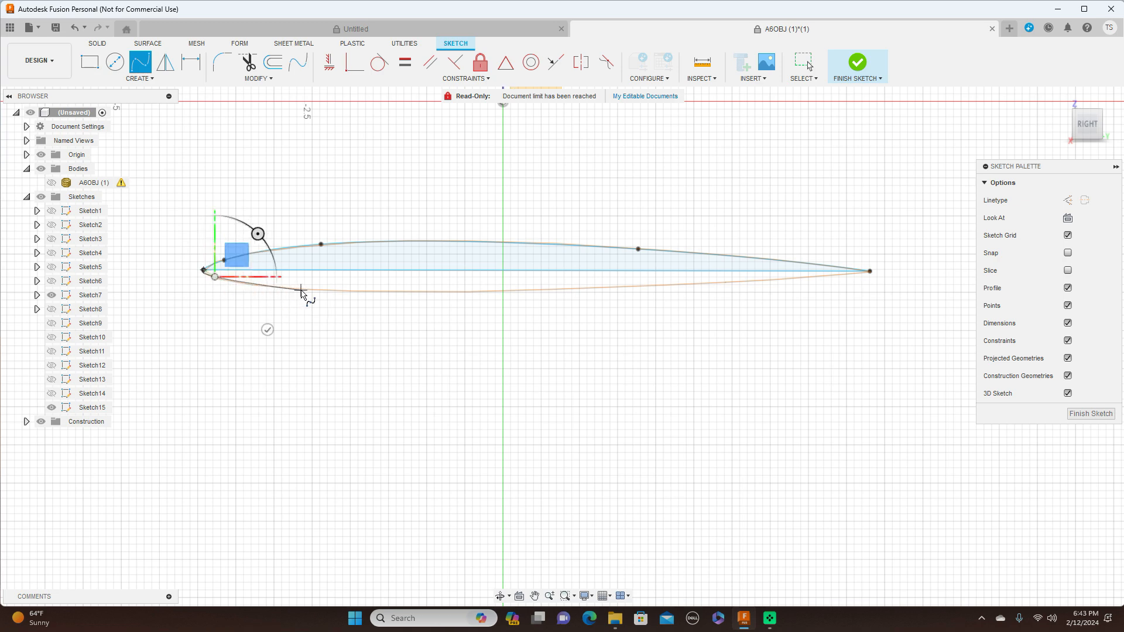
left_click(301, 291)
left_click(470, 291)
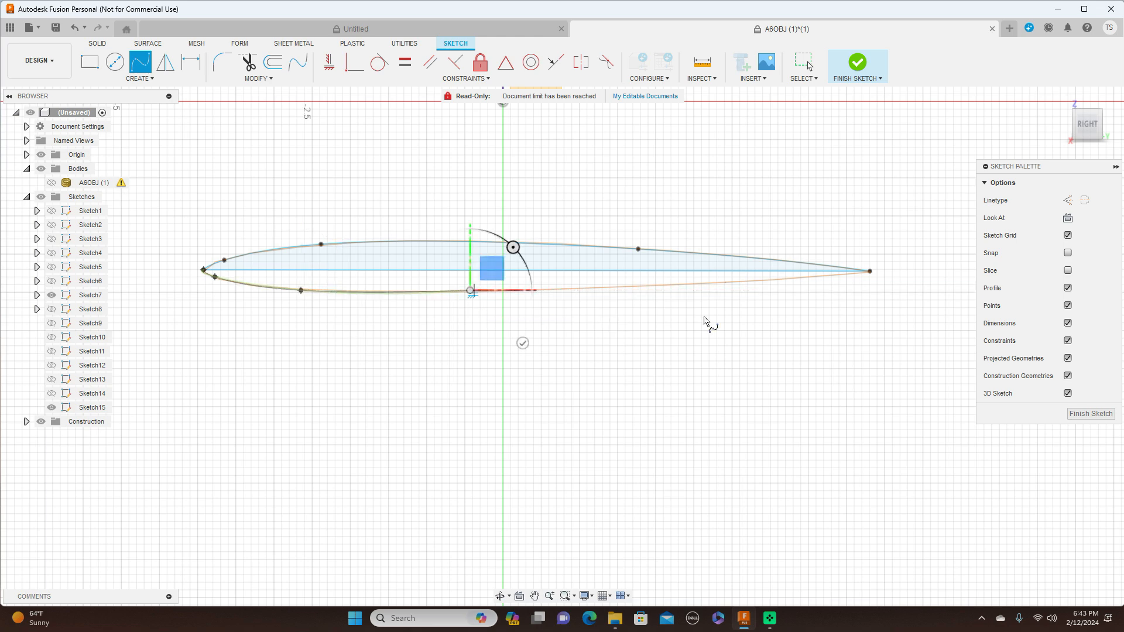
left_click(719, 285)
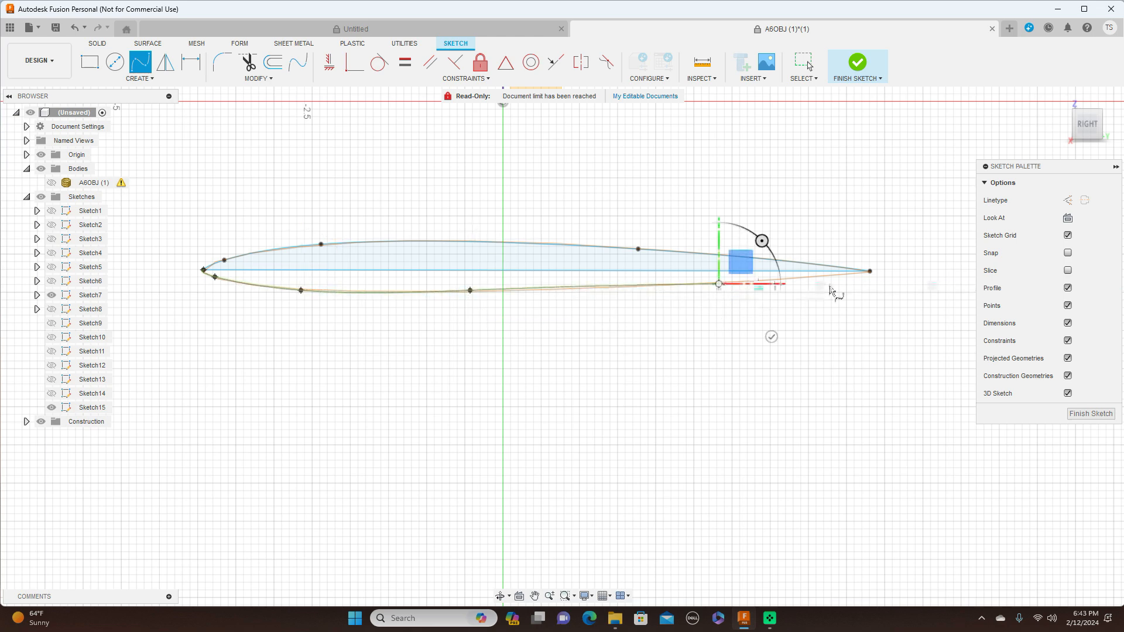
left_click(870, 272)
right_click(875, 272)
left_click(901, 278)
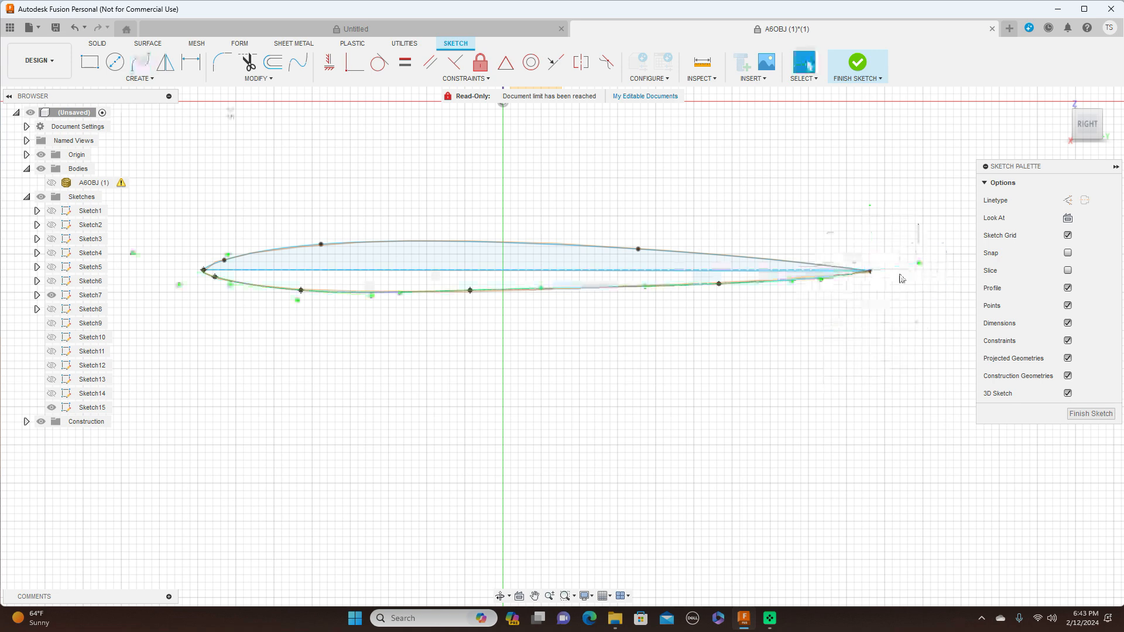
left_click(724, 285)
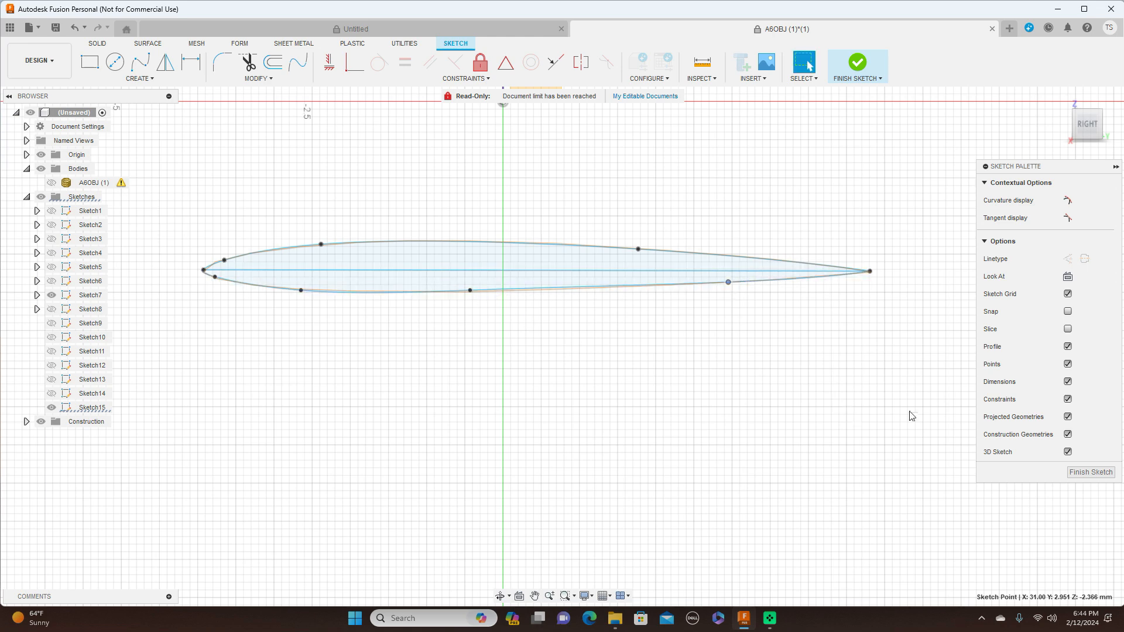
left_click(1091, 472)
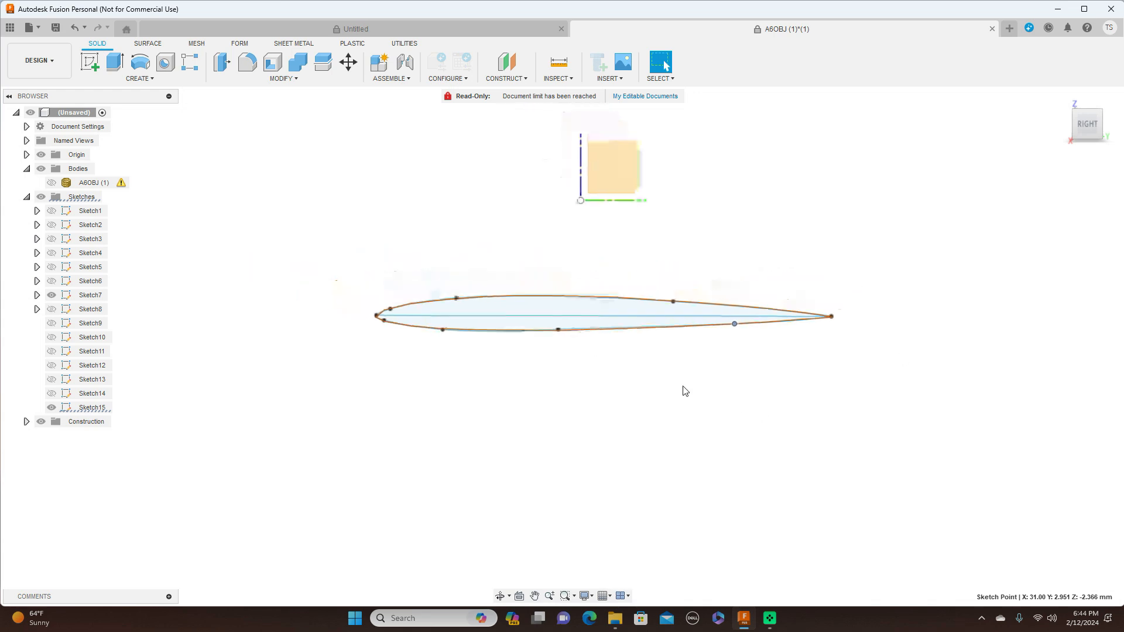
Show the Sketch8 section and hide Sketch7 and its tracing in Sketch15
left_click(53, 312)
left_click(52, 309)
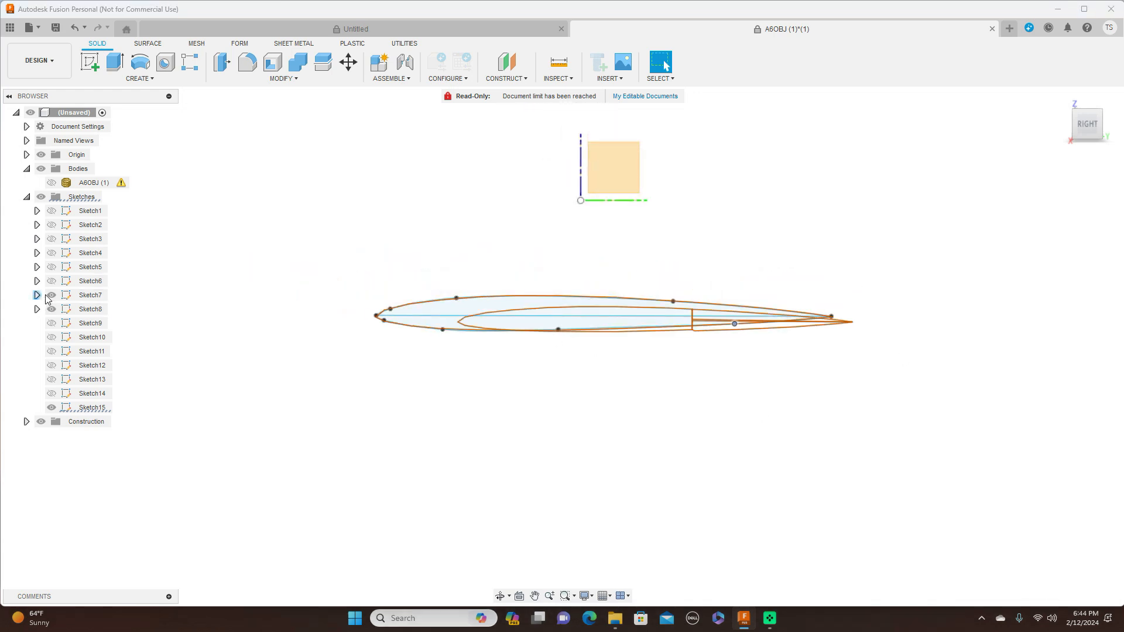
left_click(52, 295)
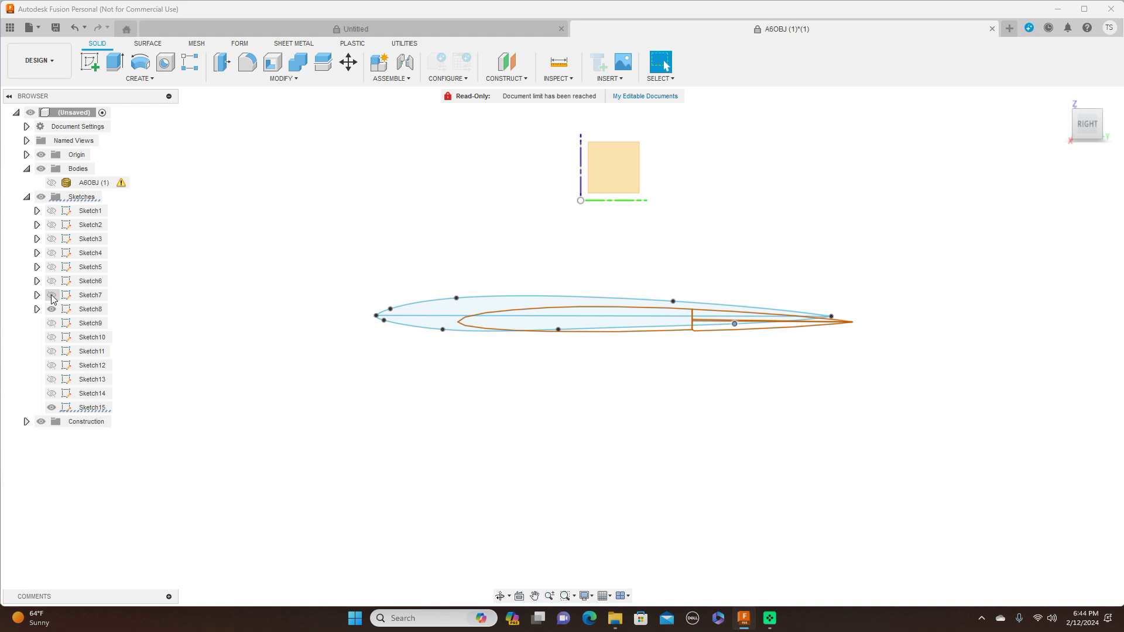
left_click(52, 324)
left_click(53, 325)
left_click(51, 407)
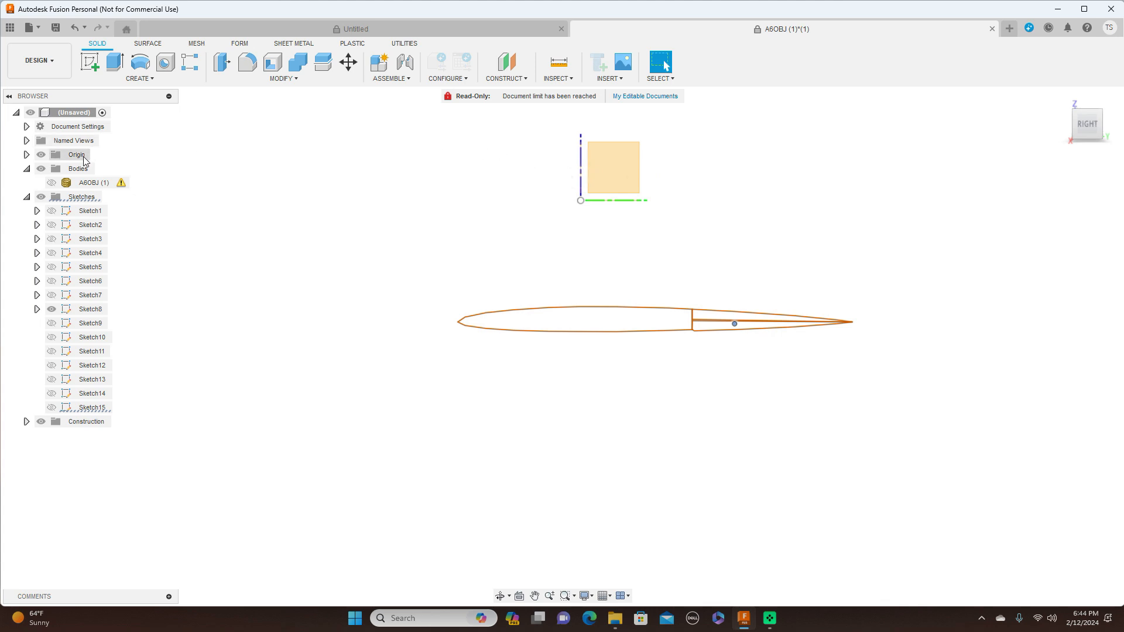
Show the A6OBJ body to examine where the Sketch8 section lies on the wing, and hide the bodies again
left_click(94, 183)
left_click(52, 182)
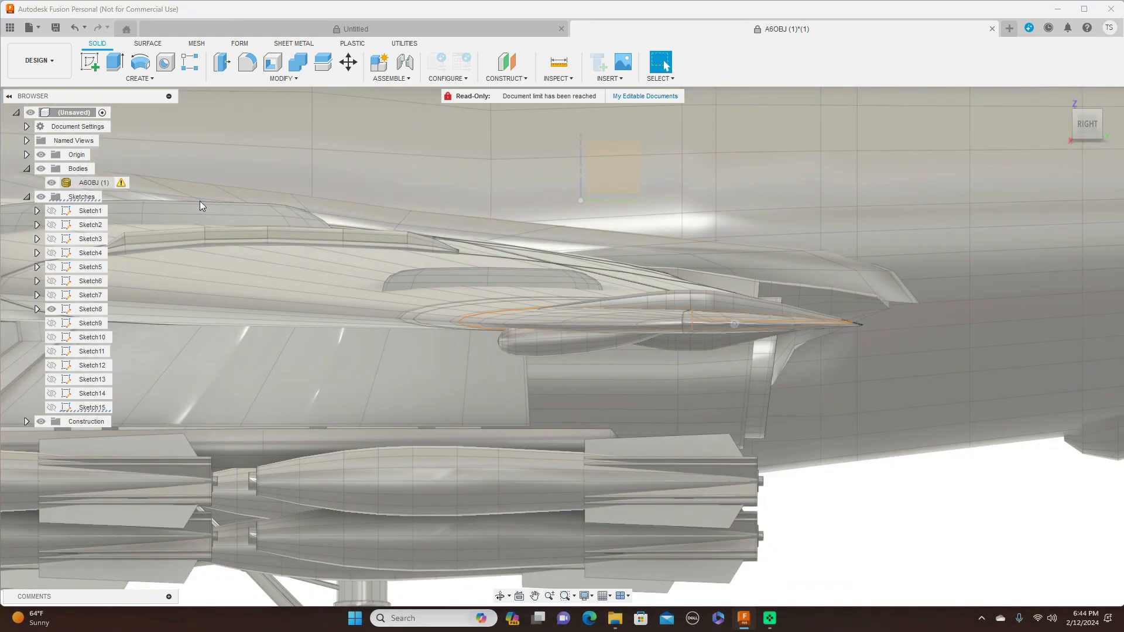
scroll(814, 222, "down", 5)
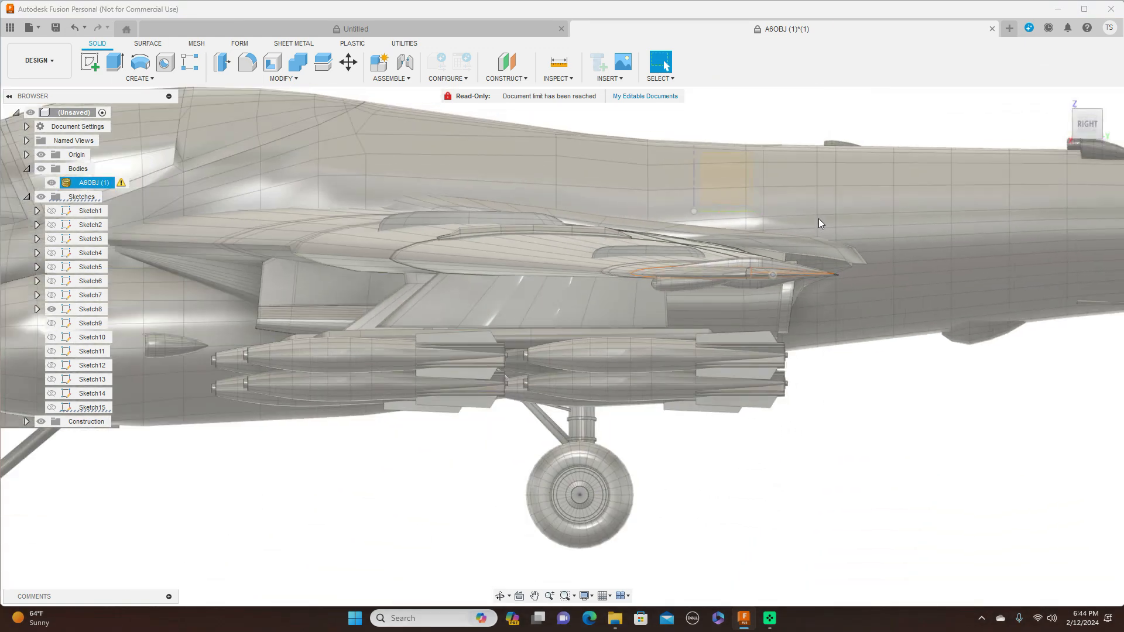
left_click(1052, 145)
left_click(1076, 123)
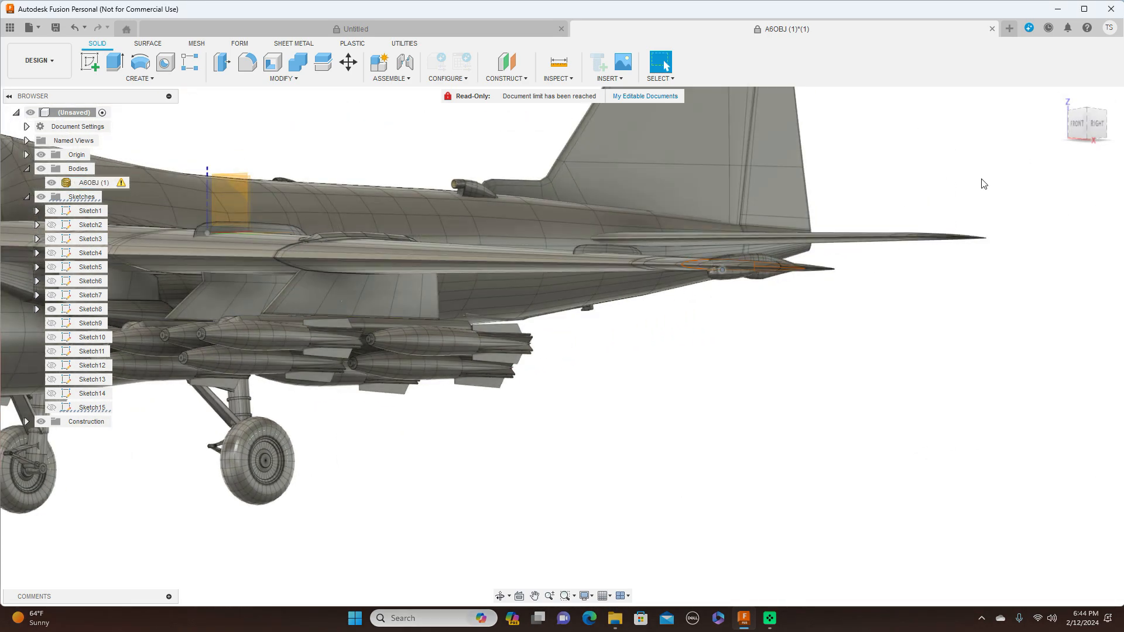
left_click(1096, 123)
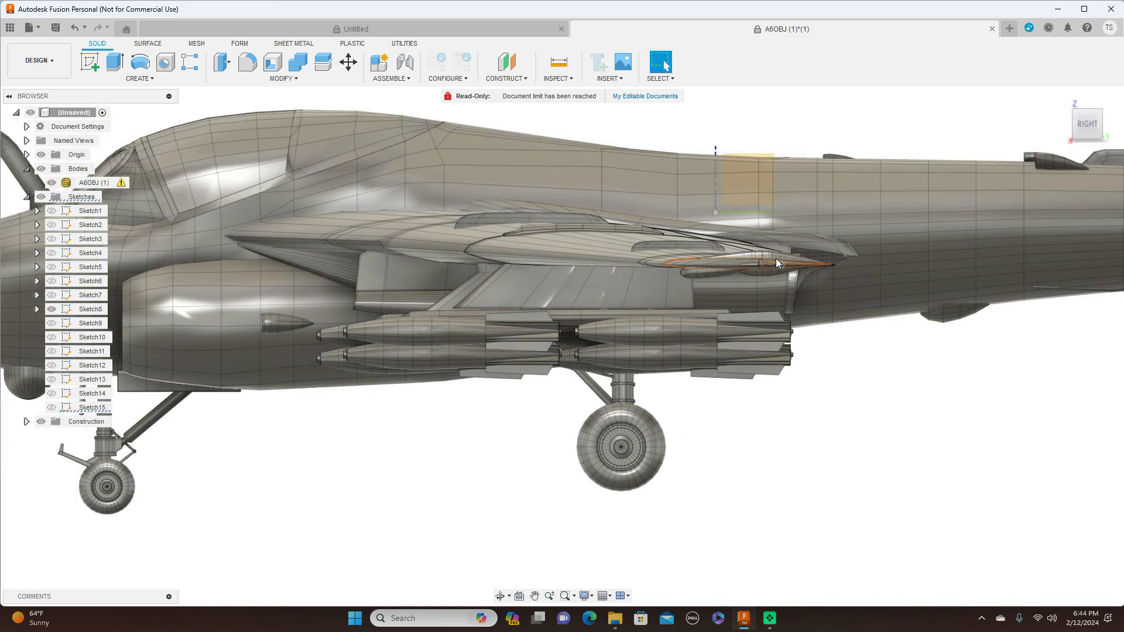
scroll(834, 289, "up", 5)
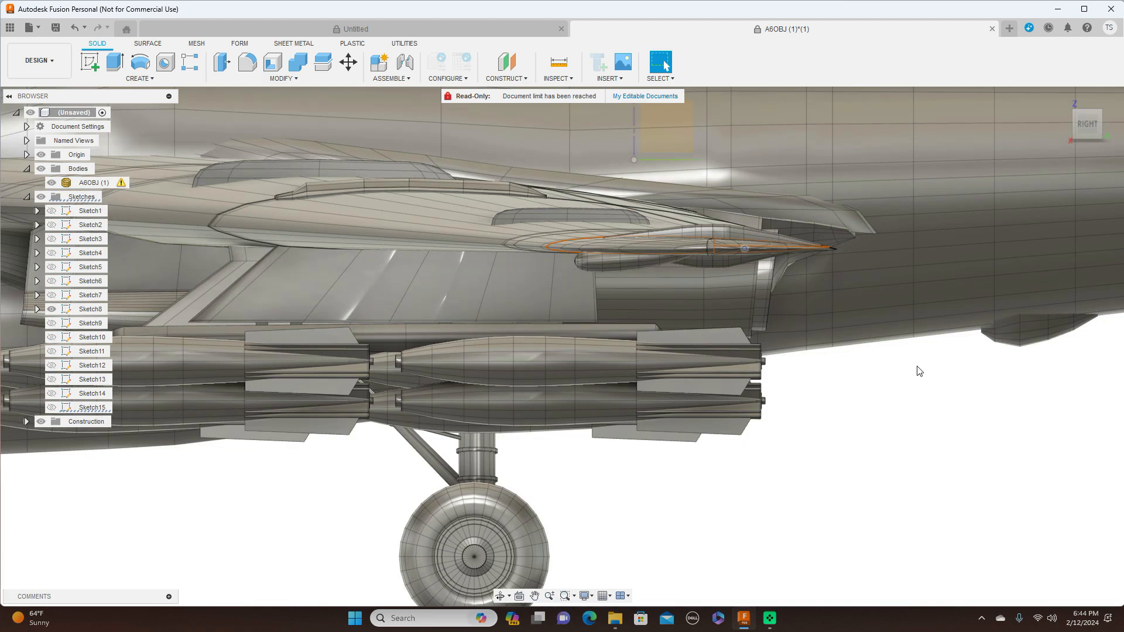
scroll(918, 371, "down", 4)
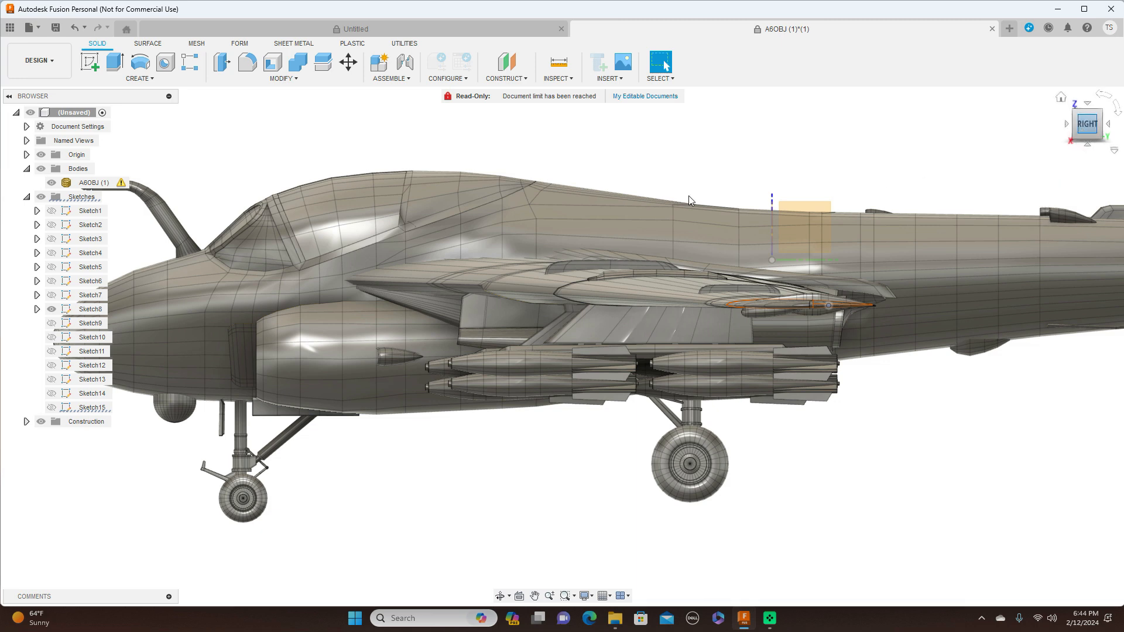
left_click(41, 169)
Create a construction plane offset 34 mm from the YZ plane, at the Sketch8 section
mouse_move(245, 222)
middle_mouse_down()
mouse_move(489, 278)
mouse_move(637, 248)
mouse_move(304, 205)
mouse_move(178, 176)
middle_mouse_up()
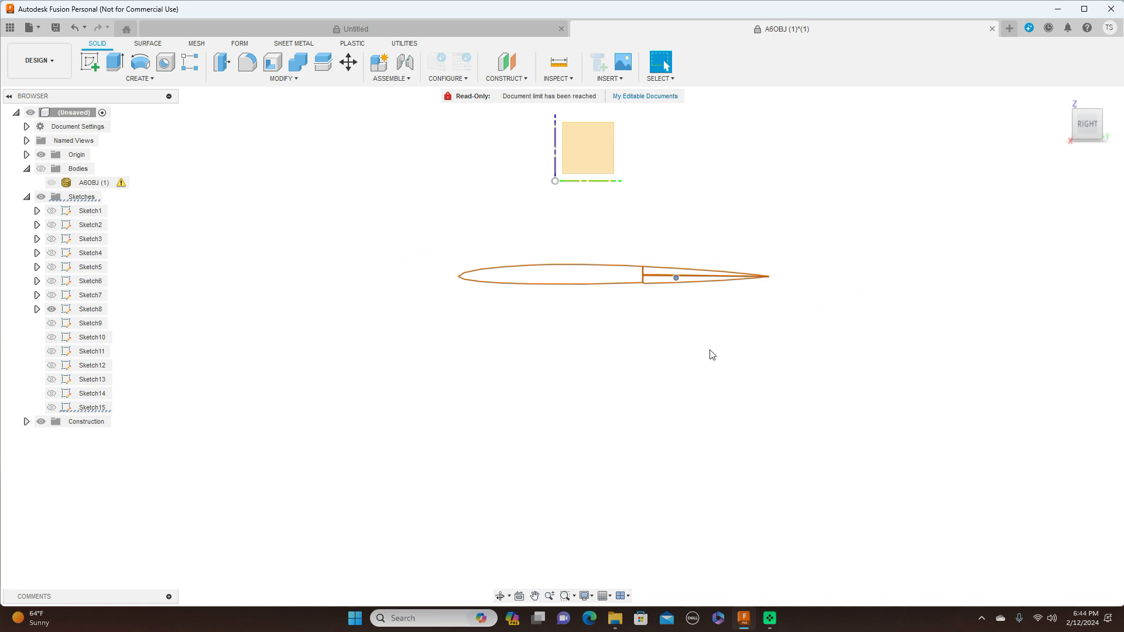
scroll(710, 353, "up", 3)
middle_click_drag(705, 333, 721, 382)
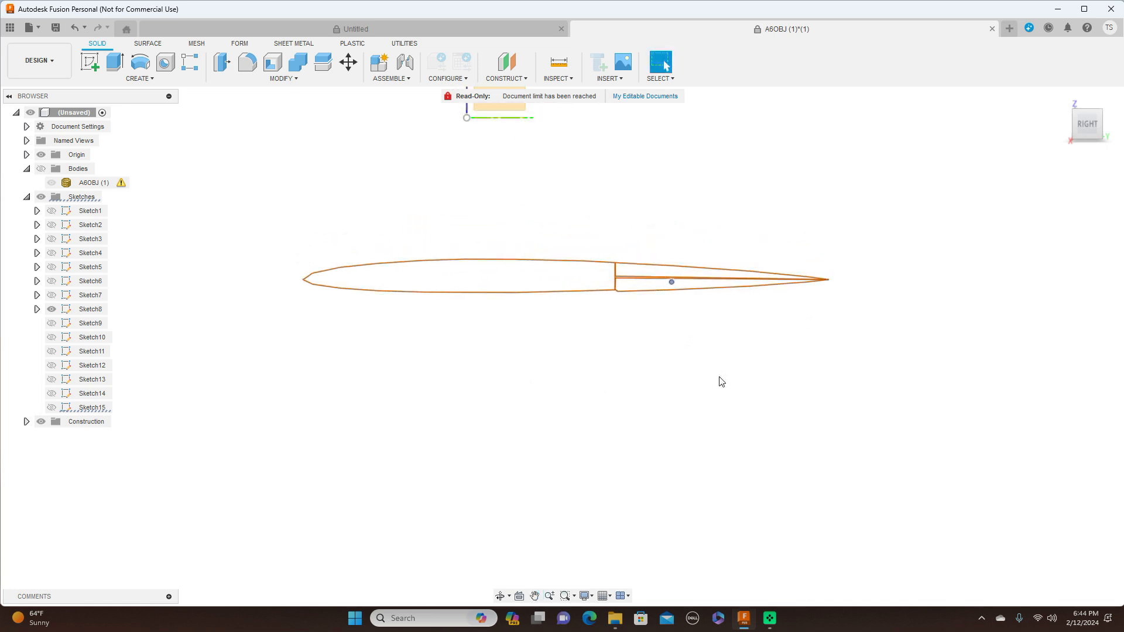
scroll(734, 369, "up", 2)
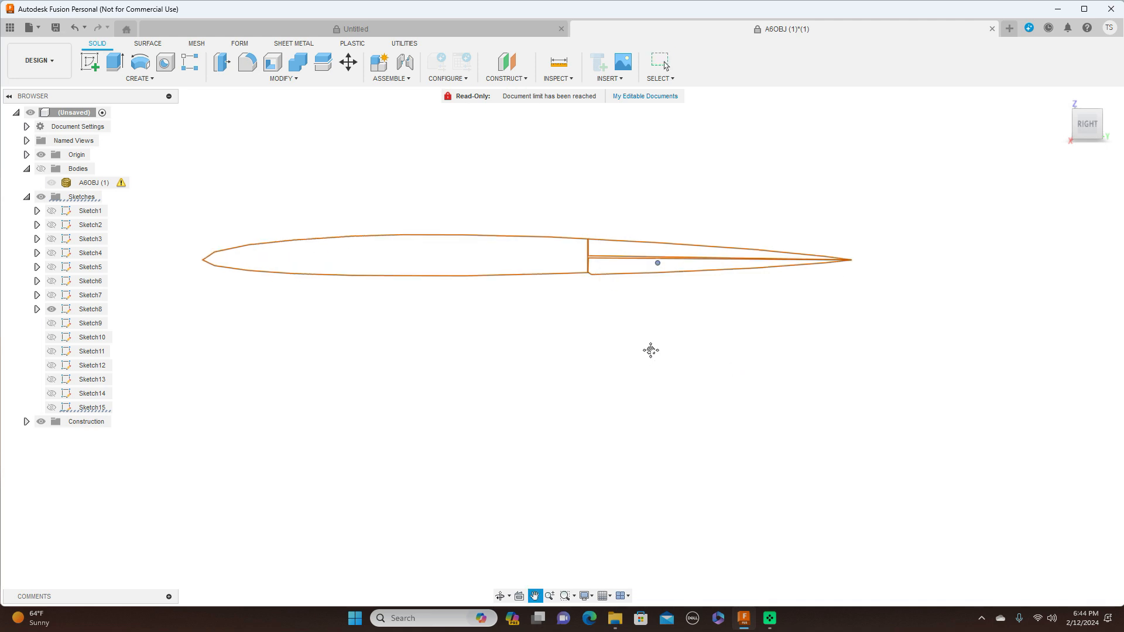
middle_click_drag(650, 352, 682, 357)
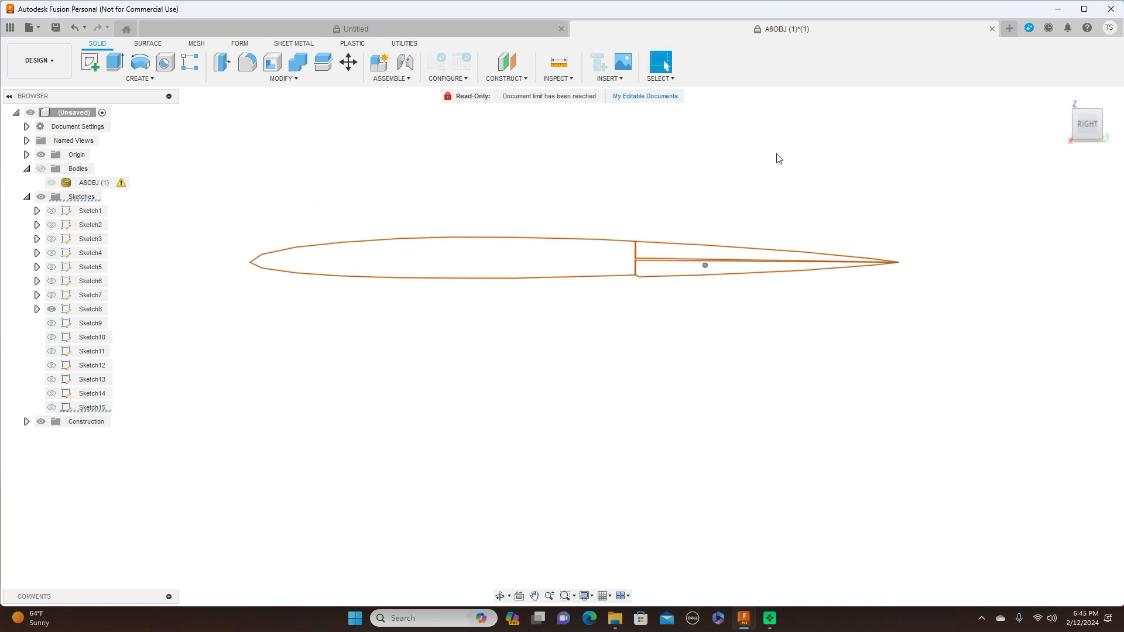
left_click(507, 78)
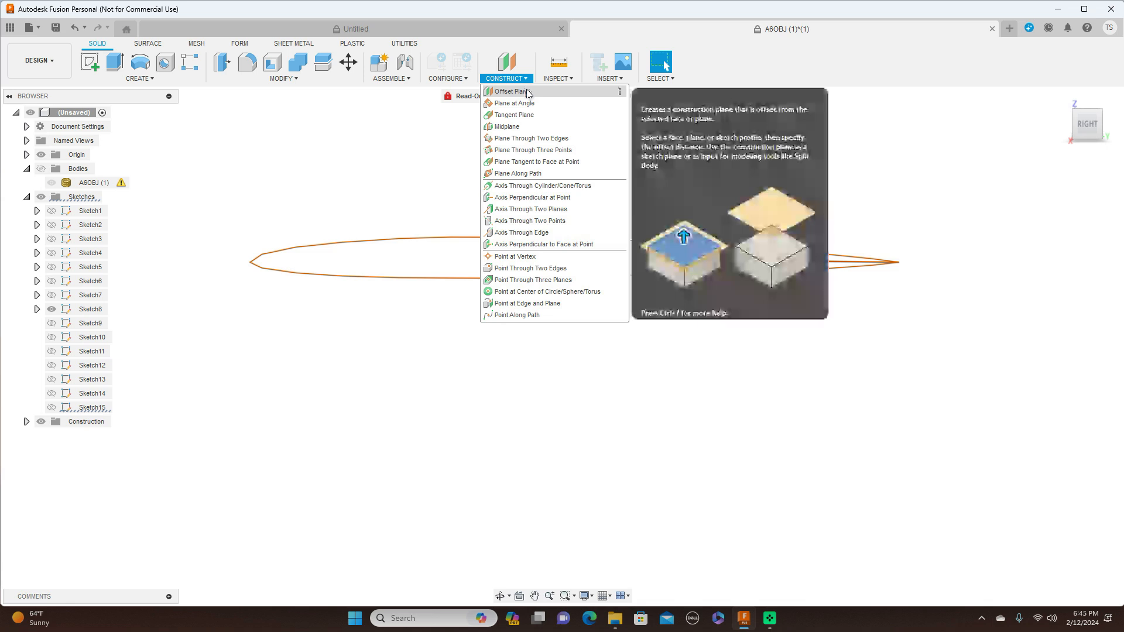
left_click(515, 92)
scroll(907, 211, "down", 2)
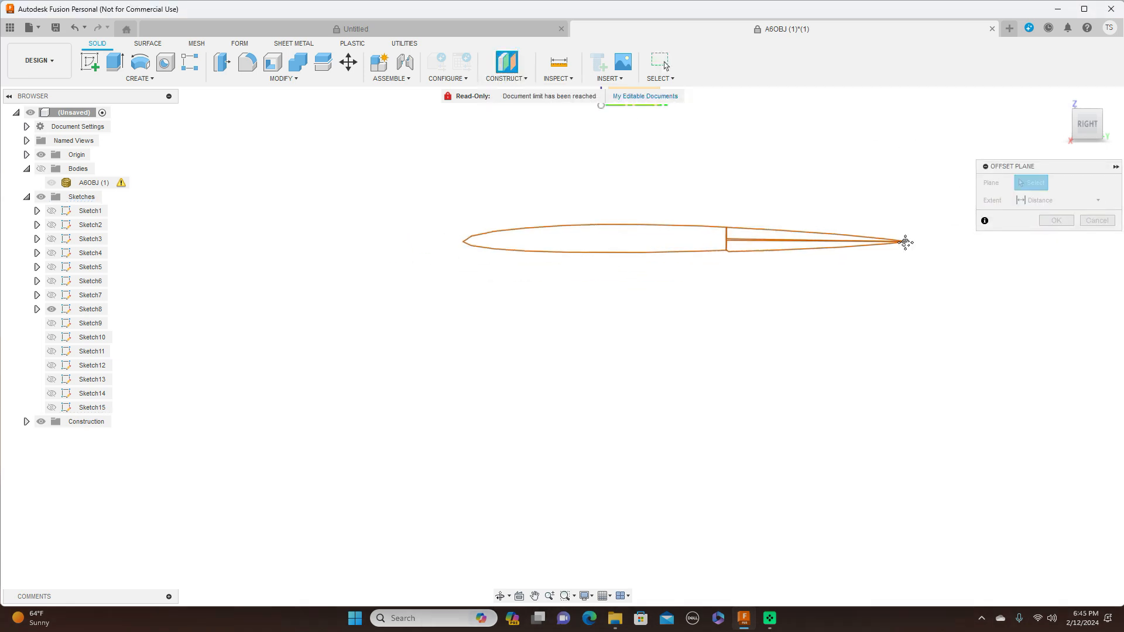
middle_click_drag(779, 112, 770, 205)
left_click(619, 190)
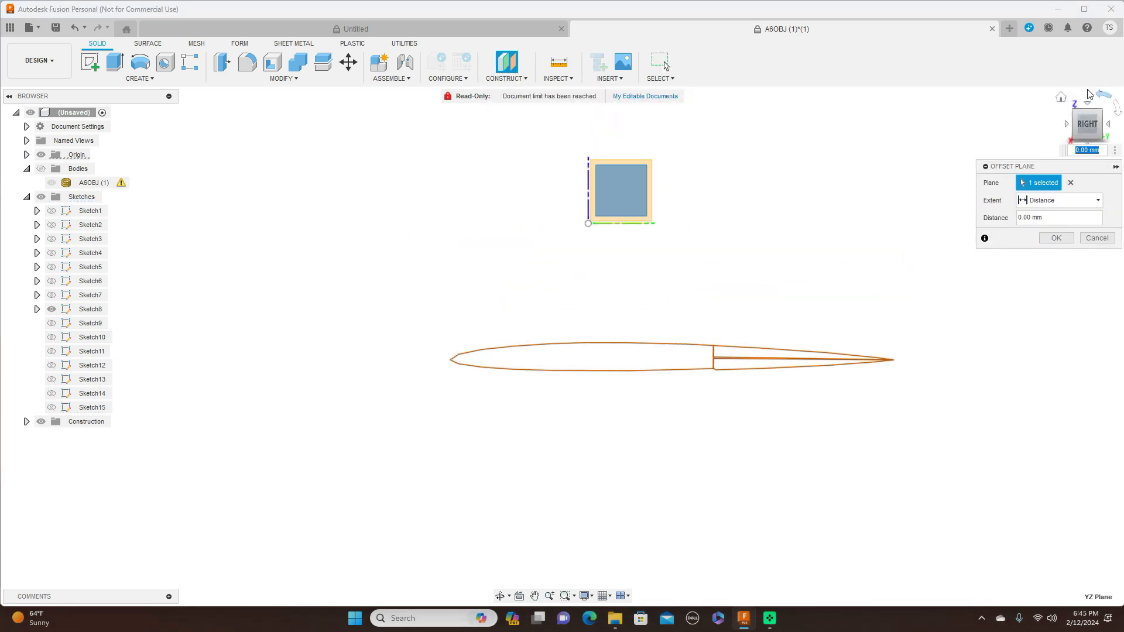
left_click(1090, 107)
middle_click_drag(850, 211, 780, 293)
scroll(781, 283, "down", 3)
middle_click_drag(865, 118, 820, 283)
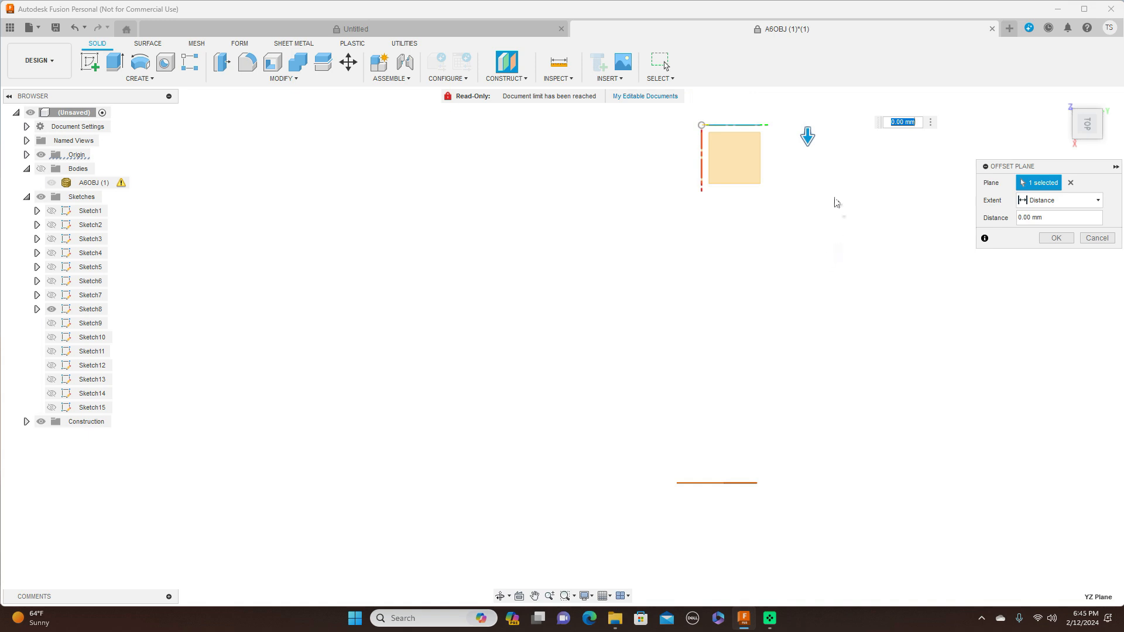
left_click_drag(808, 138, 827, 499)
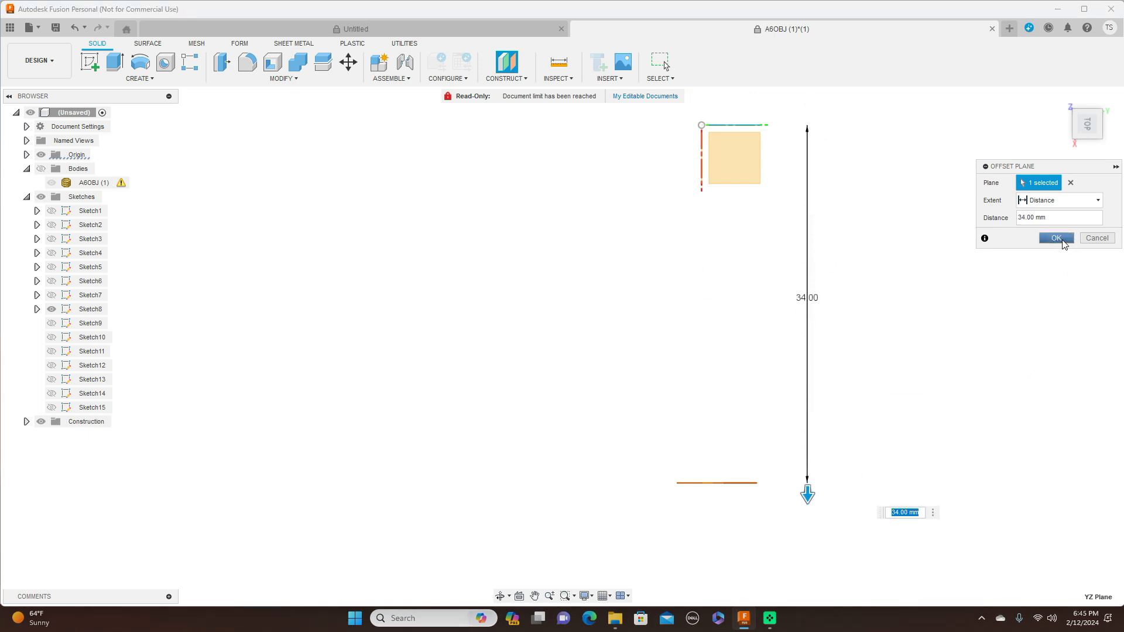
left_click(1056, 238)
Start a new sketch on the 34 mm offset plane
left_click_drag(1088, 137, 1081, 97)
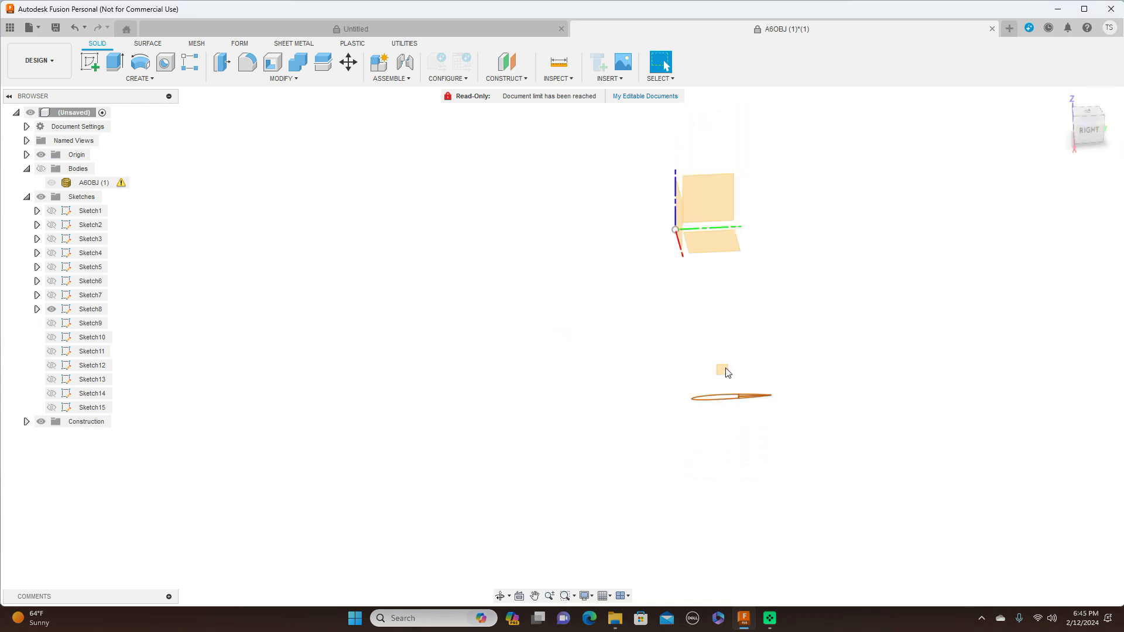
scroll(726, 374, "up", 5)
left_click(710, 379)
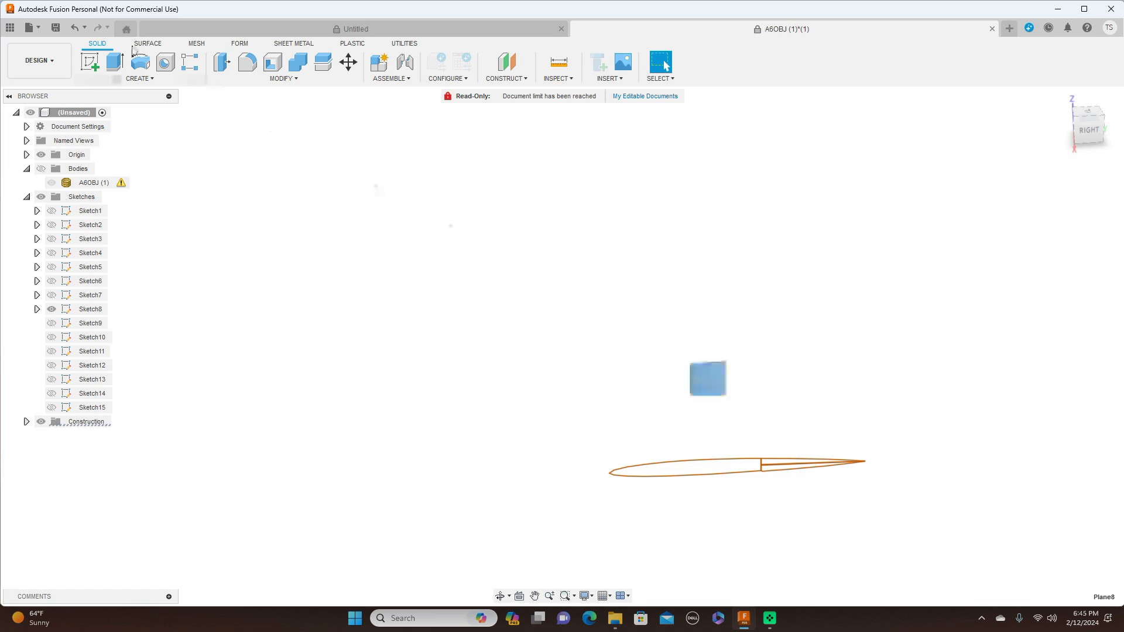
left_click(90, 61)
mouse_move(640, 254)
middle_mouse_down()
mouse_move(642, 364)
mouse_move(690, 168)
mouse_move(760, 299)
mouse_move(774, 268)
mouse_move(757, 243)
middle_mouse_up()
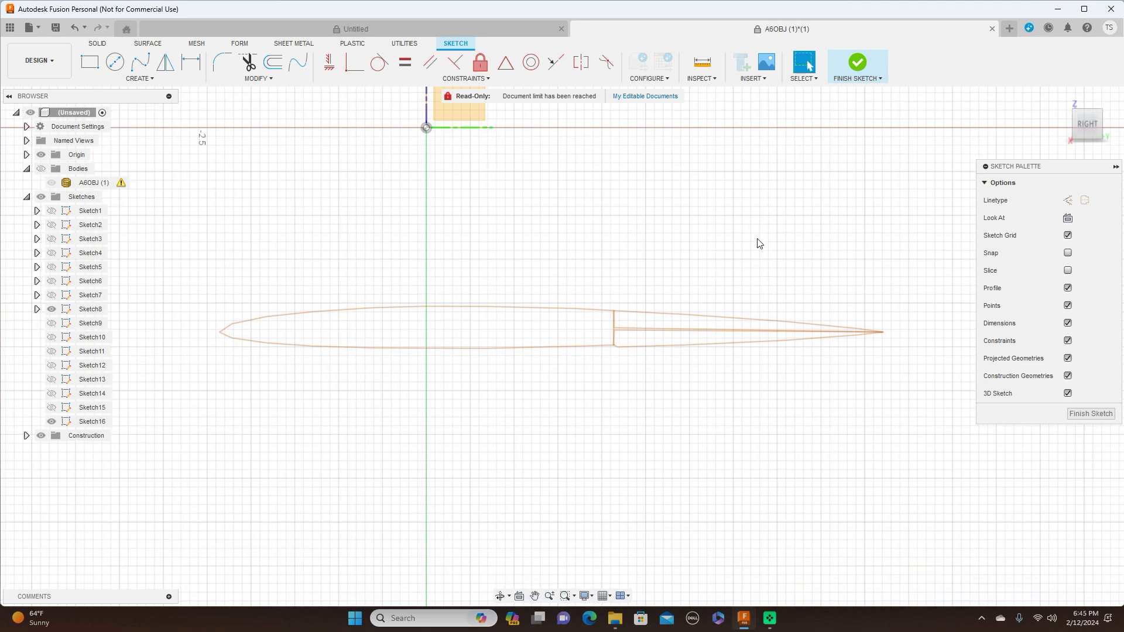
Trace the upper edge of the Sketch8 airfoil with a six-point fit point spline from the leading edge to the trailing edge
left_click(140, 61)
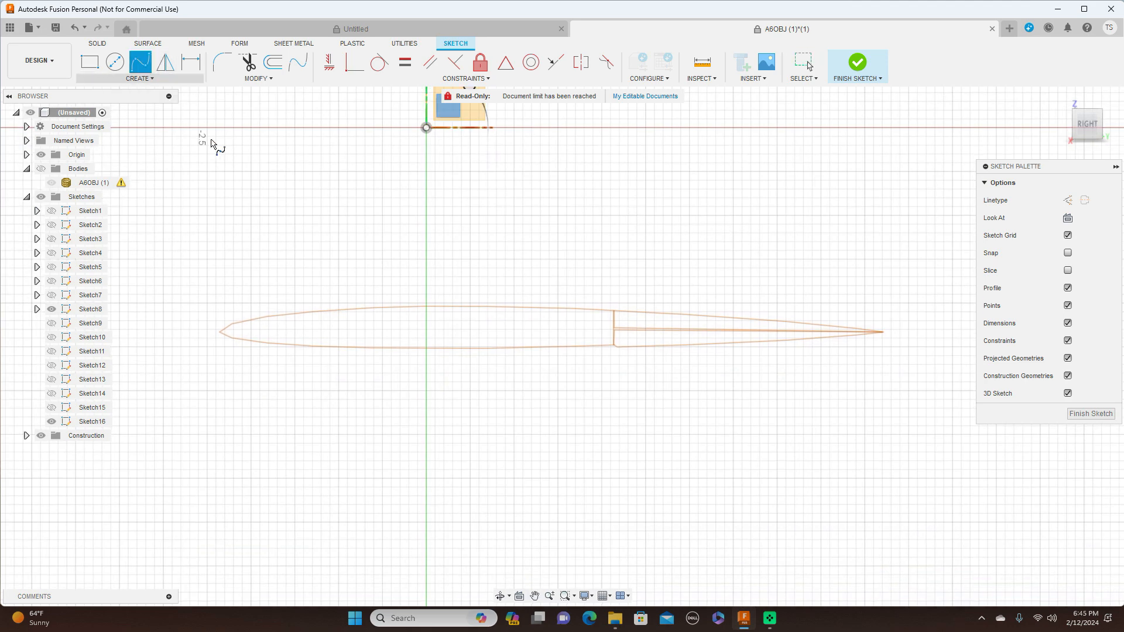
left_click(219, 332)
left_click(230, 324)
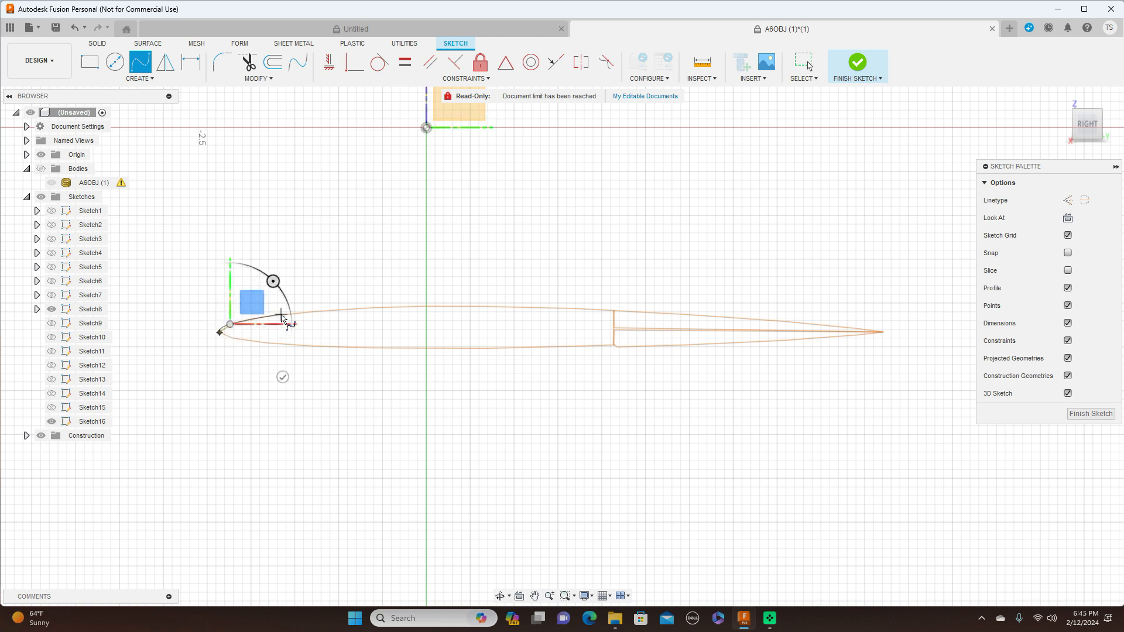
left_click(281, 314)
left_click(492, 305)
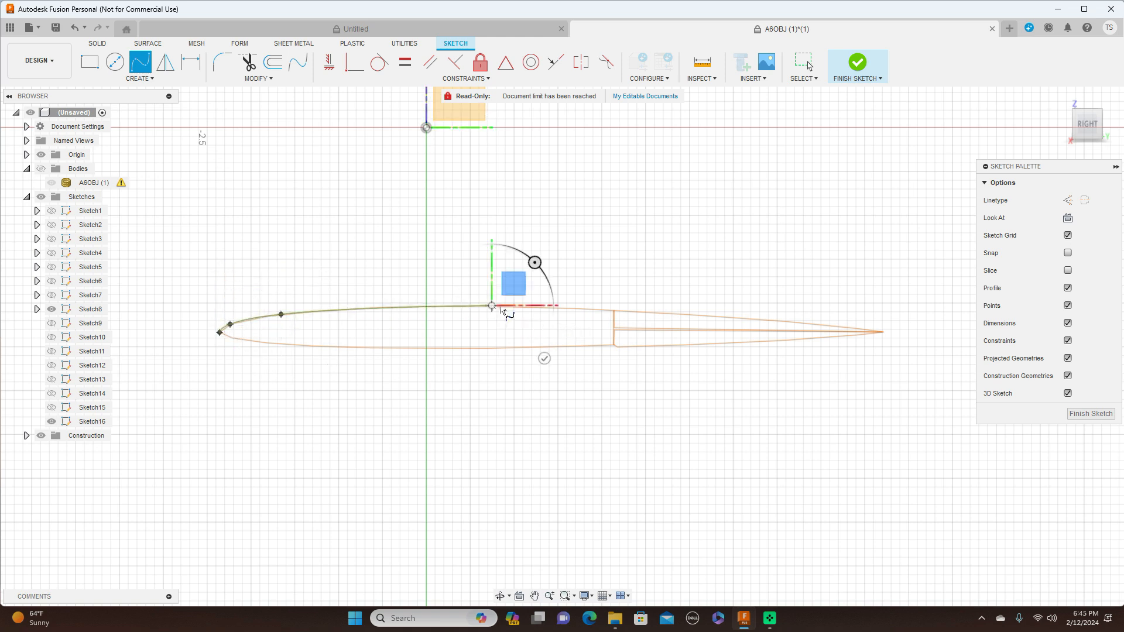
left_click(711, 316)
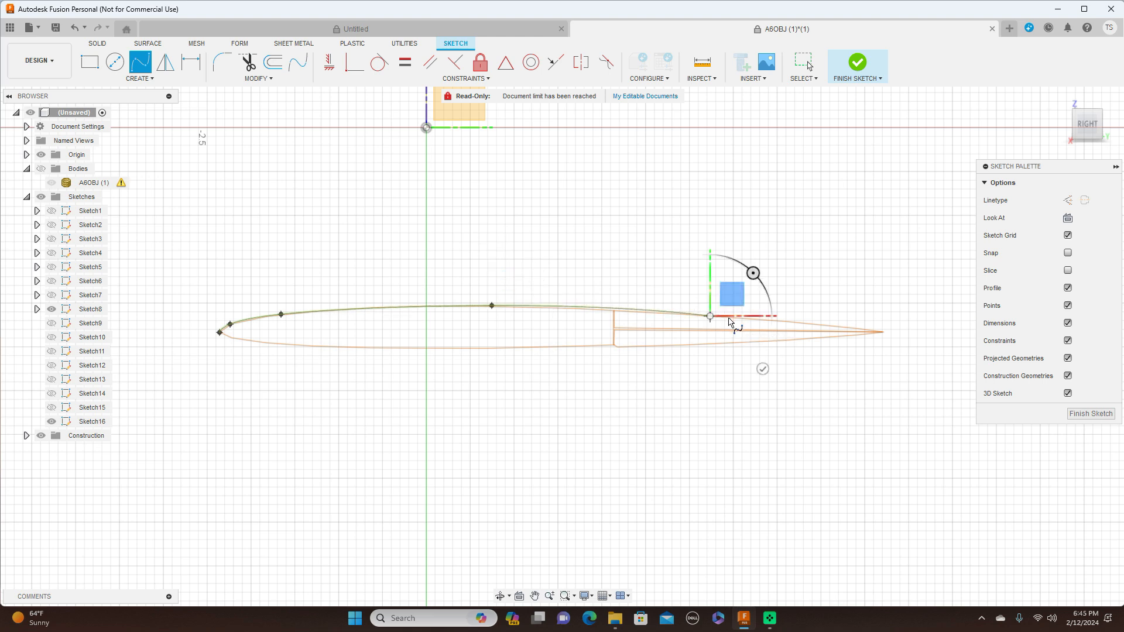
left_click(884, 332)
right_click(904, 334)
left_click(931, 339)
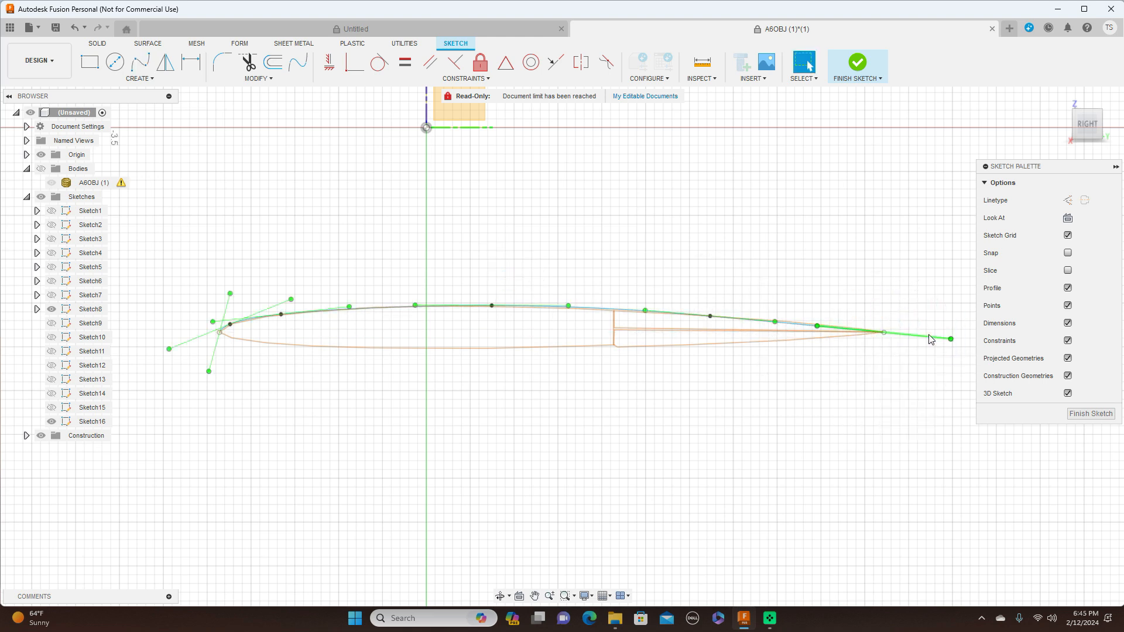
Draw the chord line of the Sketch8 airfoil from the trailing edge point to the leading edge point
key("l")
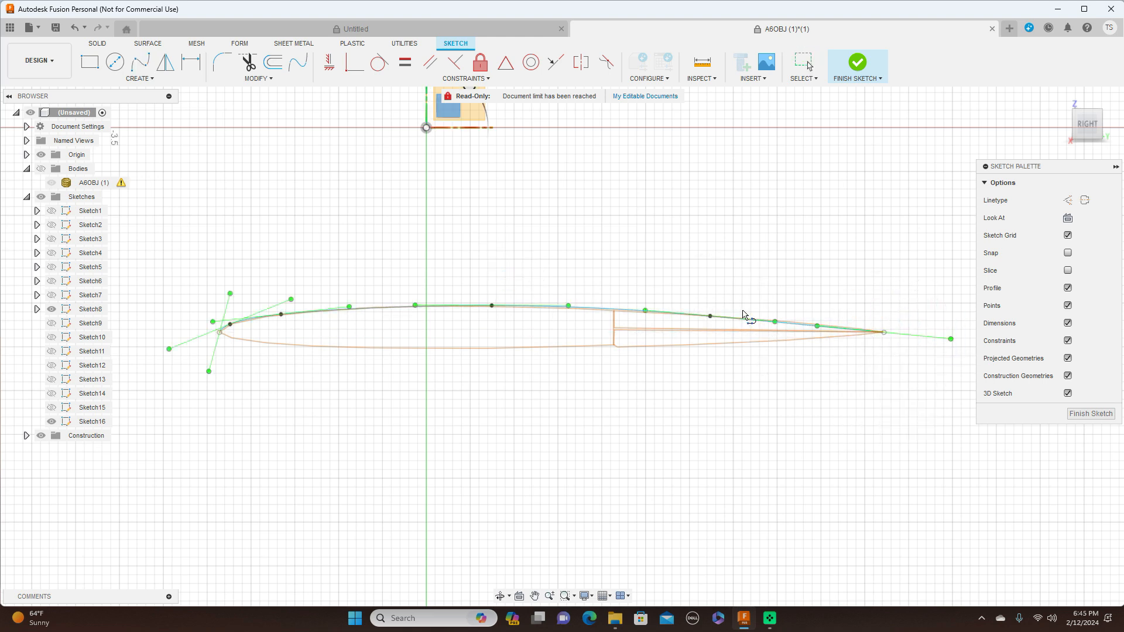
left_click(885, 334)
left_click(220, 333)
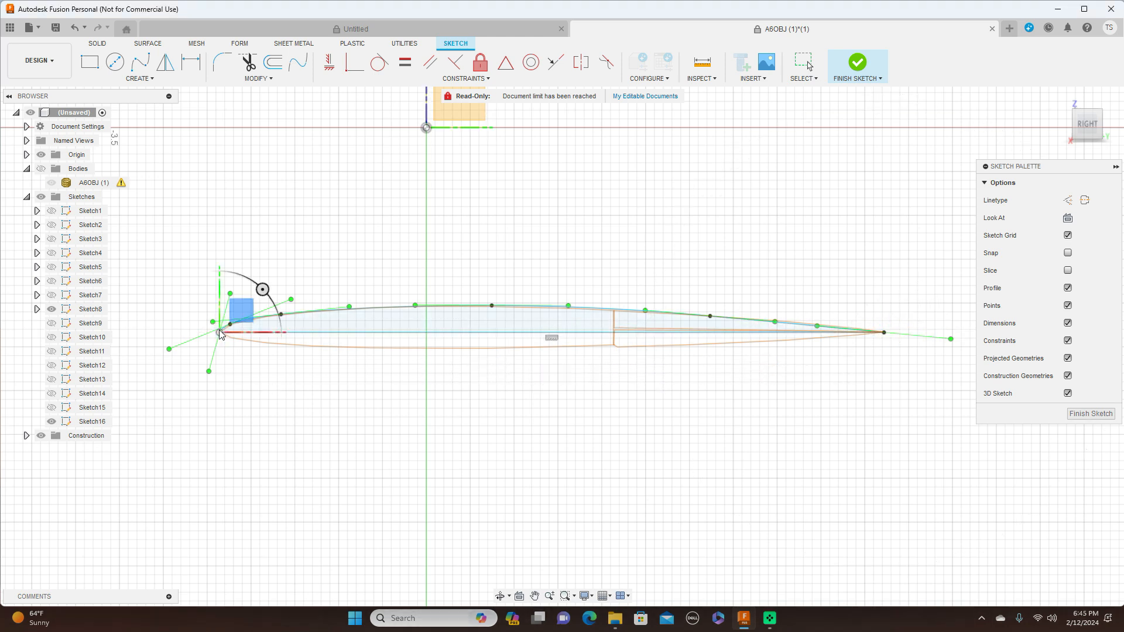
right_click(220, 333)
left_click(262, 331)
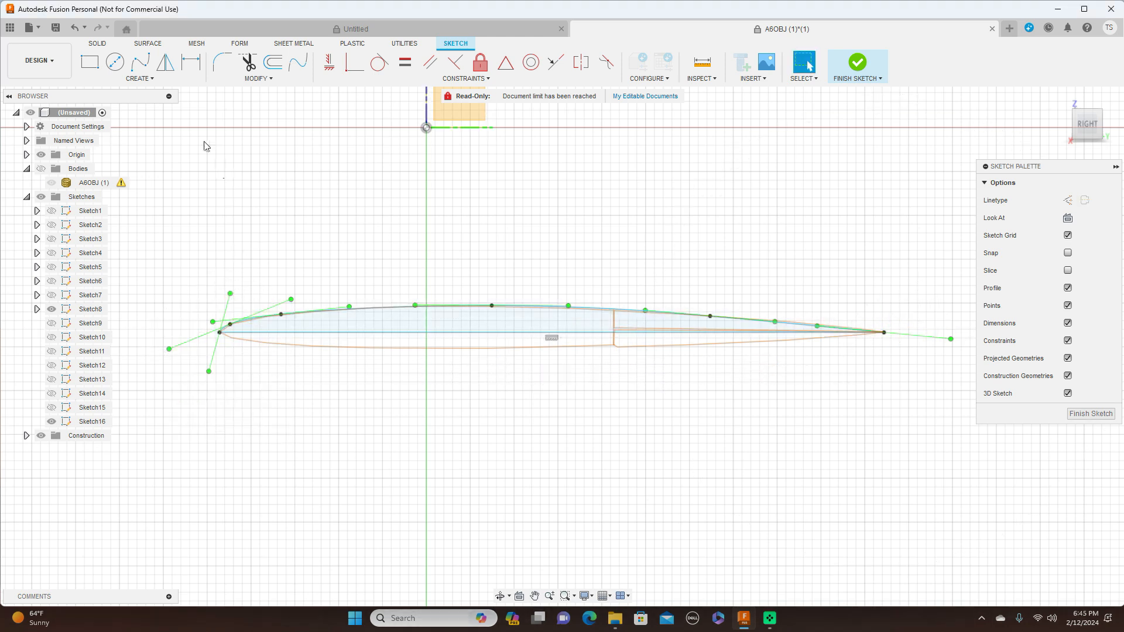
Trace the lower edge of the Sketch8 airfoil with a seven-point fit point spline from the leading edge to the trailing edge
left_click(140, 62)
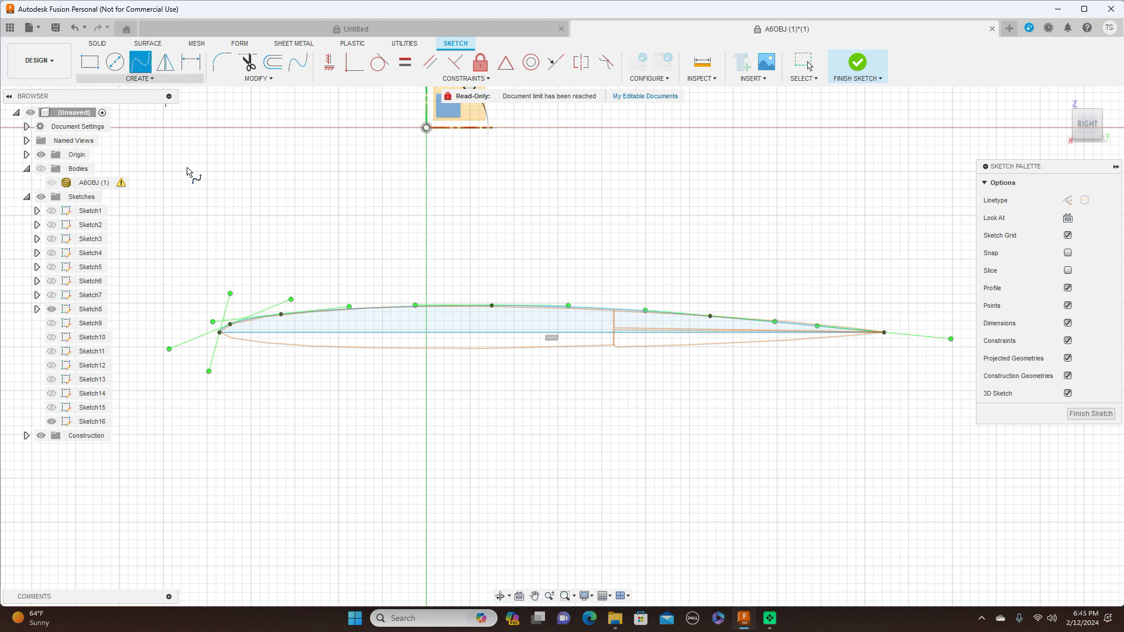
left_click(220, 333)
left_click(251, 341)
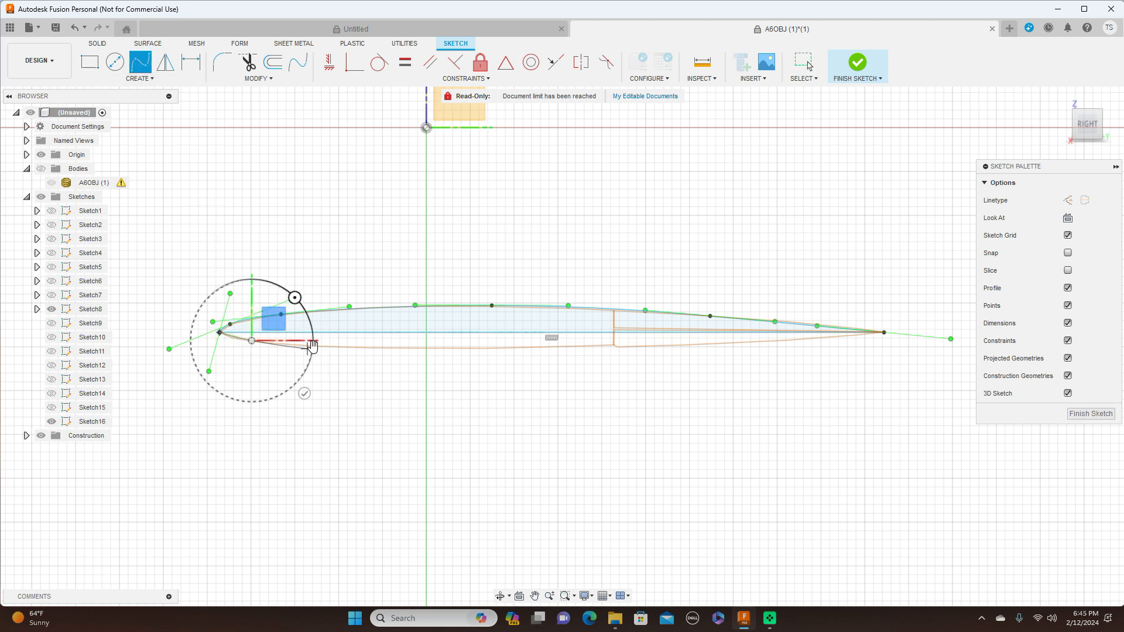
left_click(316, 347)
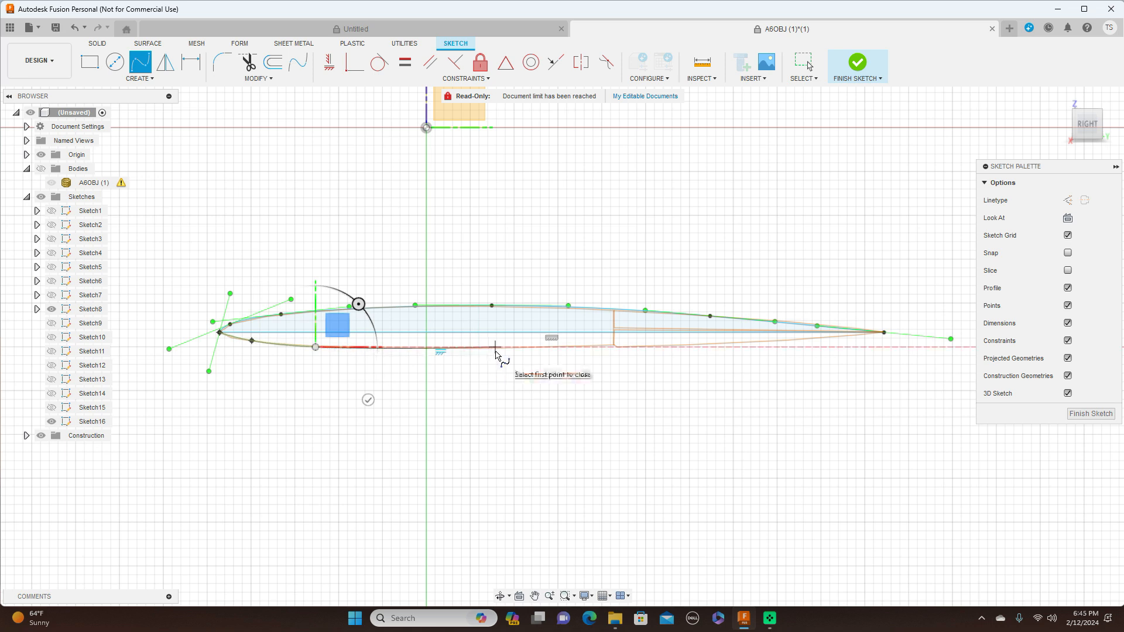
left_click(495, 347)
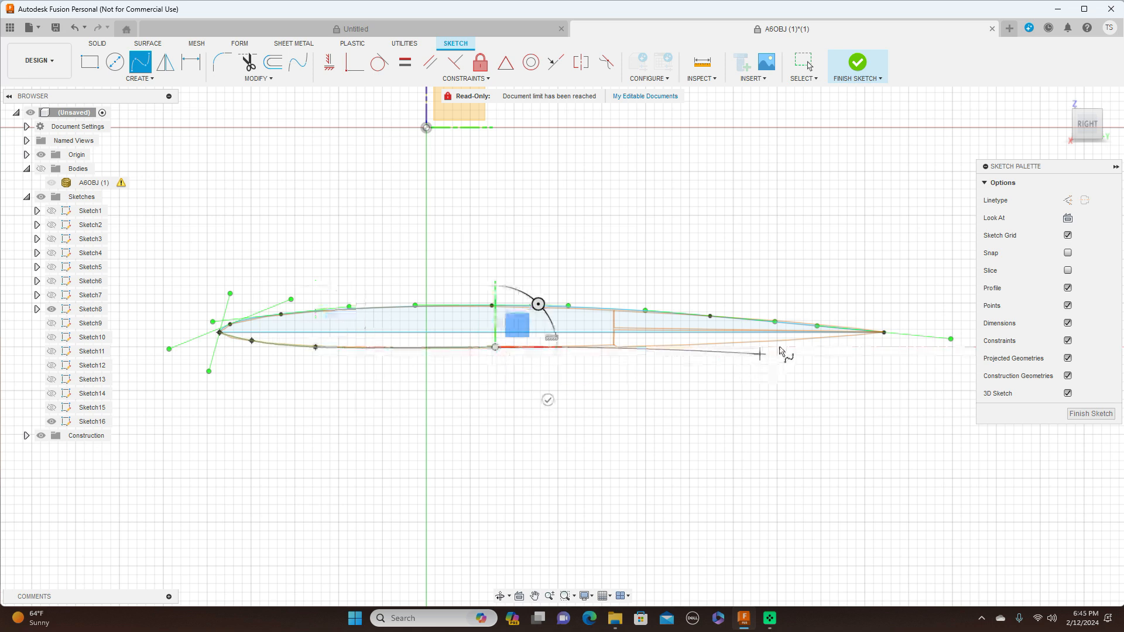
left_click(616, 348)
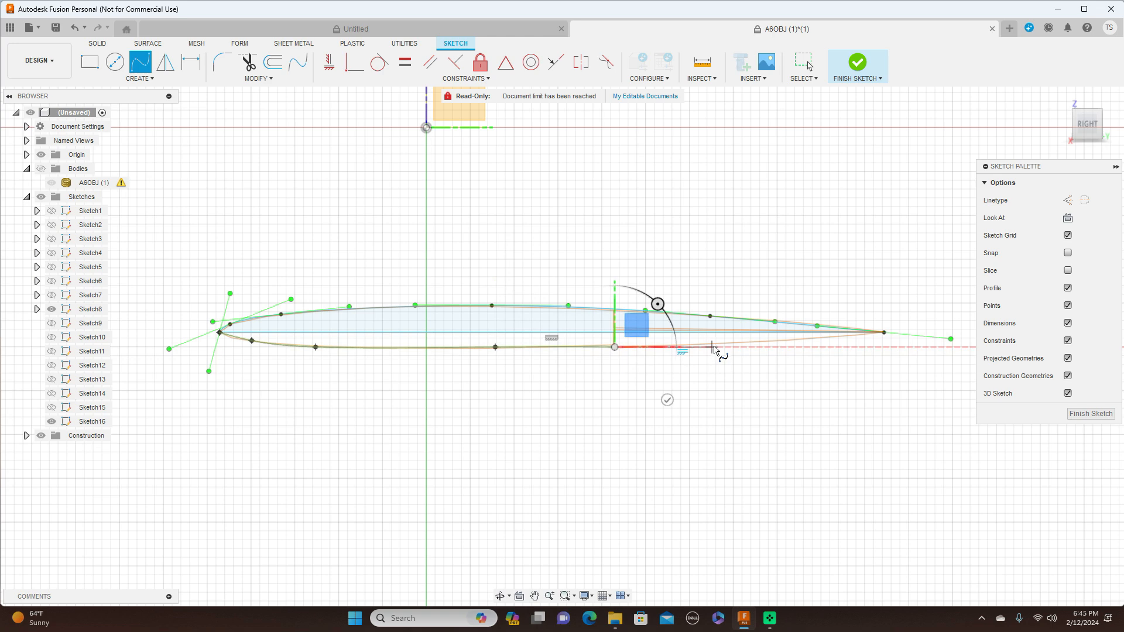
scroll(726, 348, "up", 4)
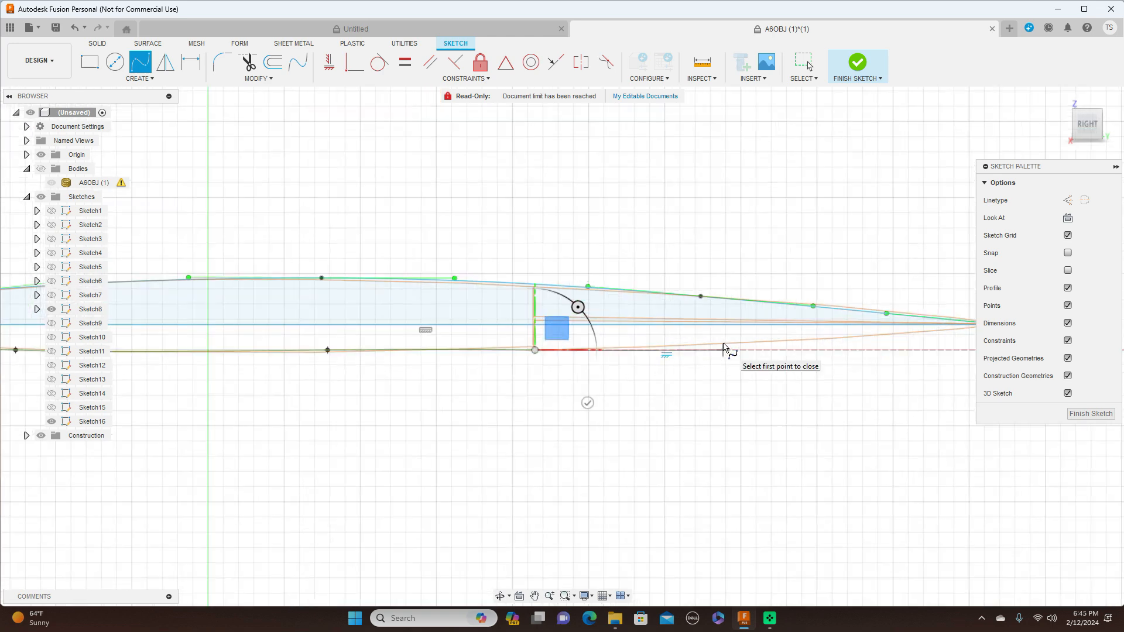
scroll(731, 344, "down", 4)
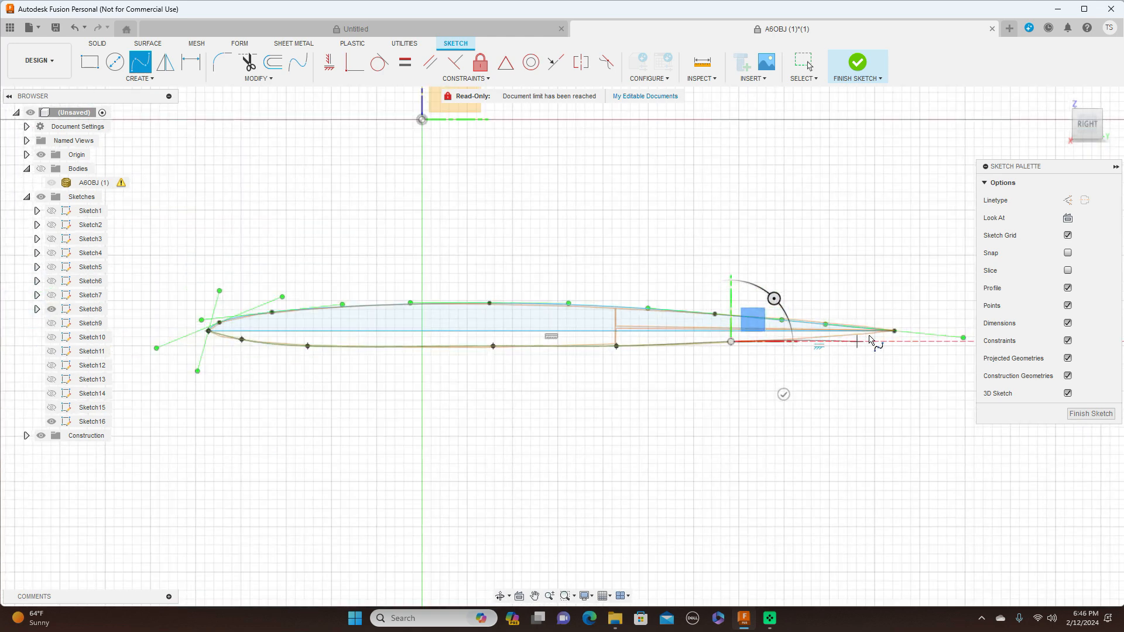
left_click(894, 332)
right_click(895, 335)
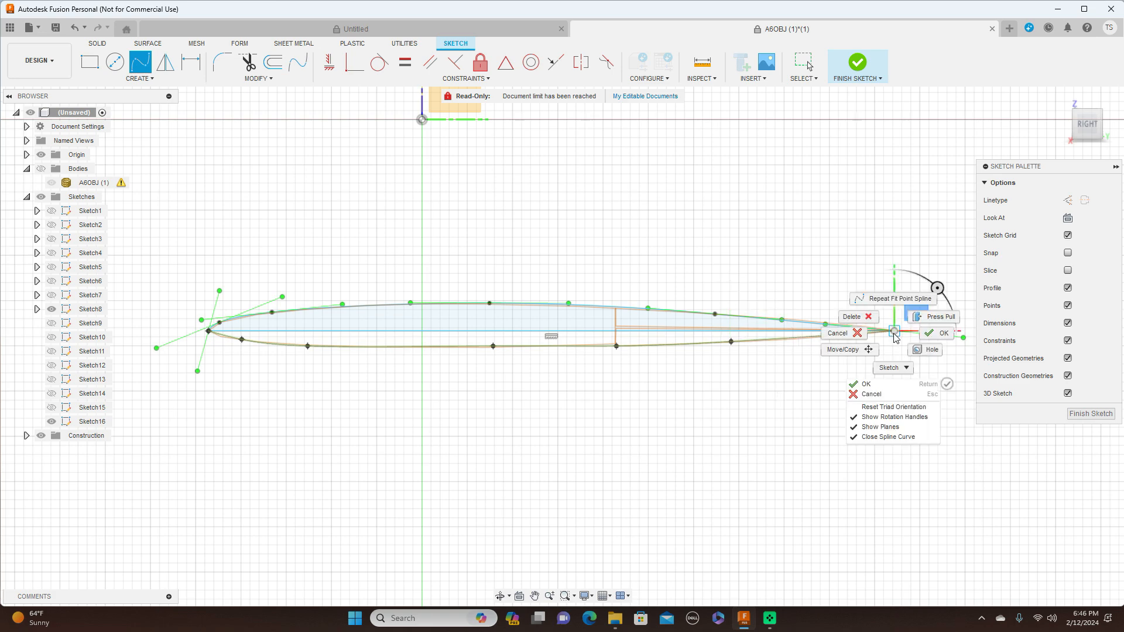
left_click(935, 333)
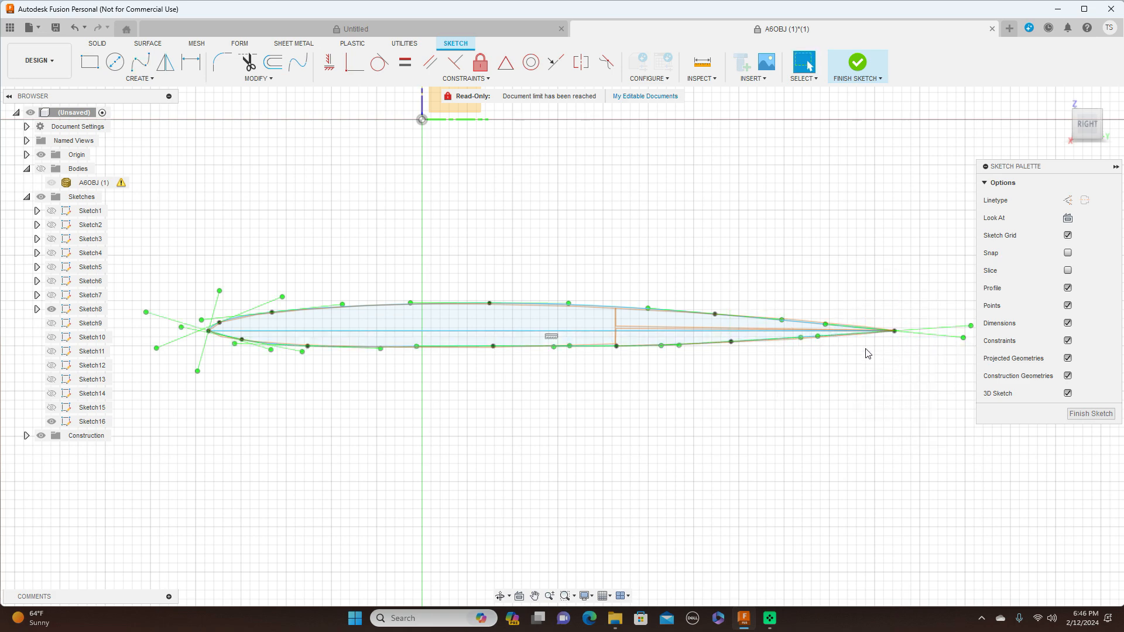
Finish the airfoil sketch and hide the Sketch8 reference section
scroll(870, 352, "down", 1)
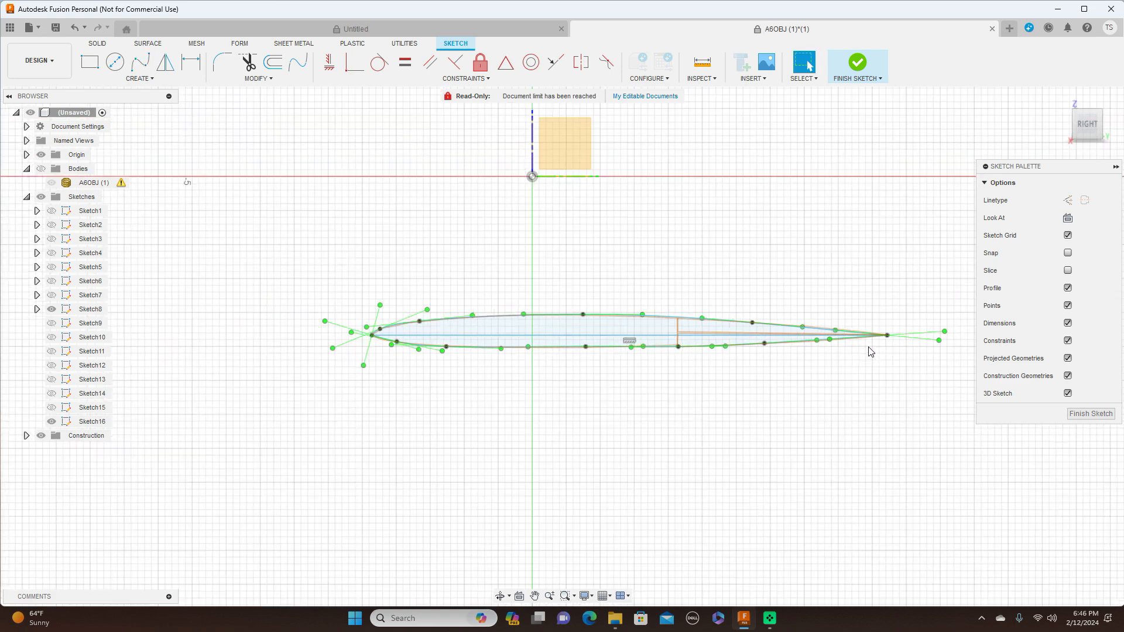
left_click(1090, 414)
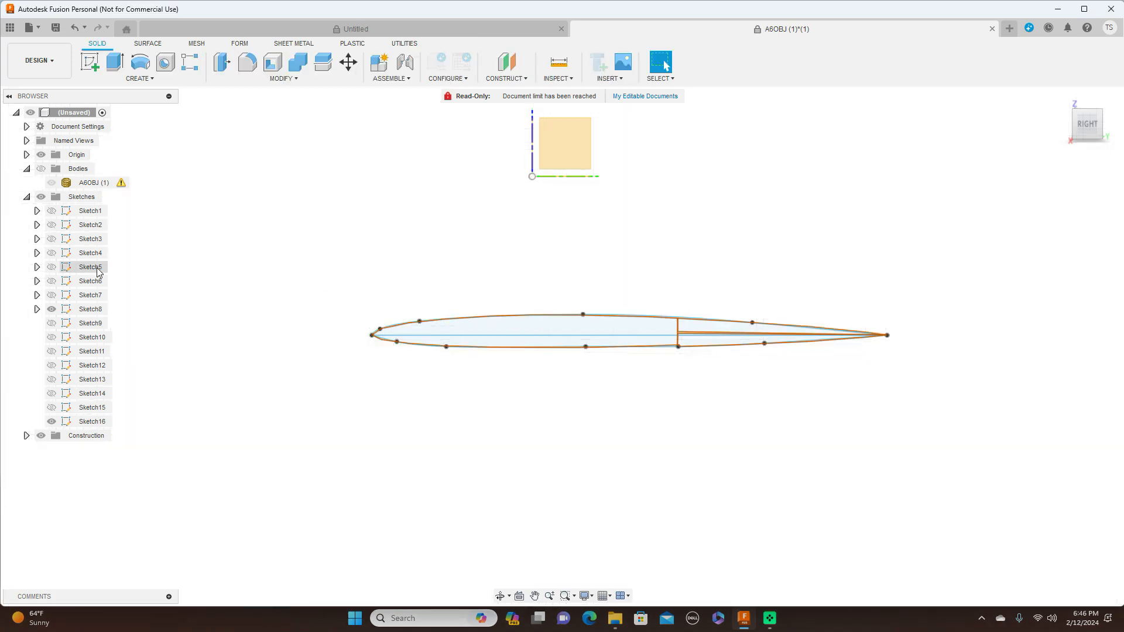
left_click(52, 309)
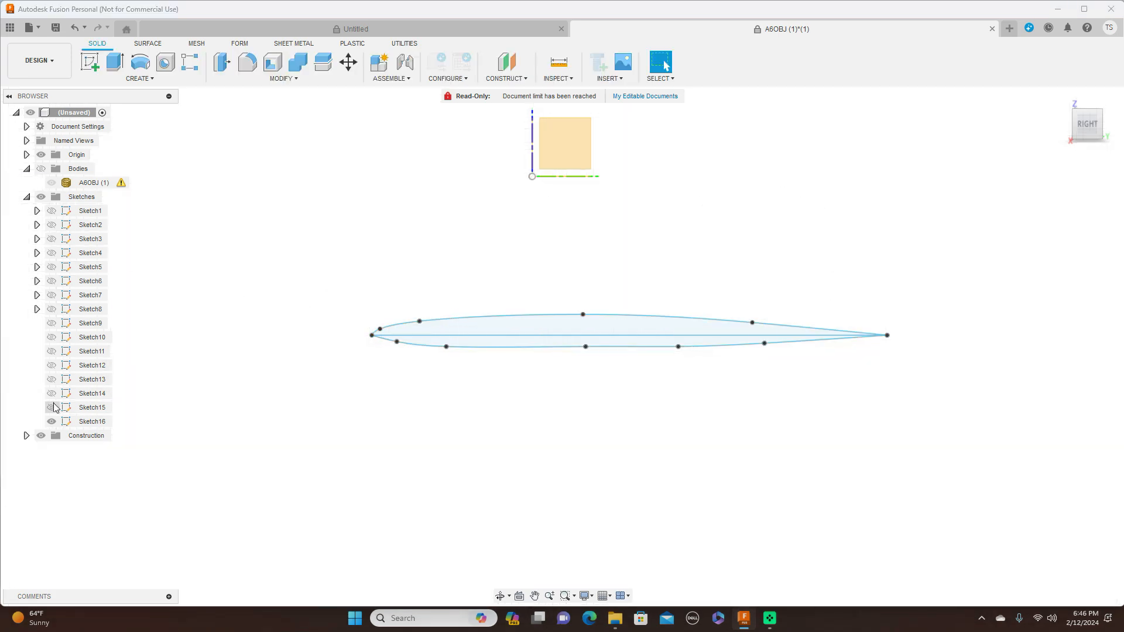
Show the traced airfoil sketches Sketch9 through Sketch15 together with Sketch16, keeping Sketch8 hidden
left_click(52, 408)
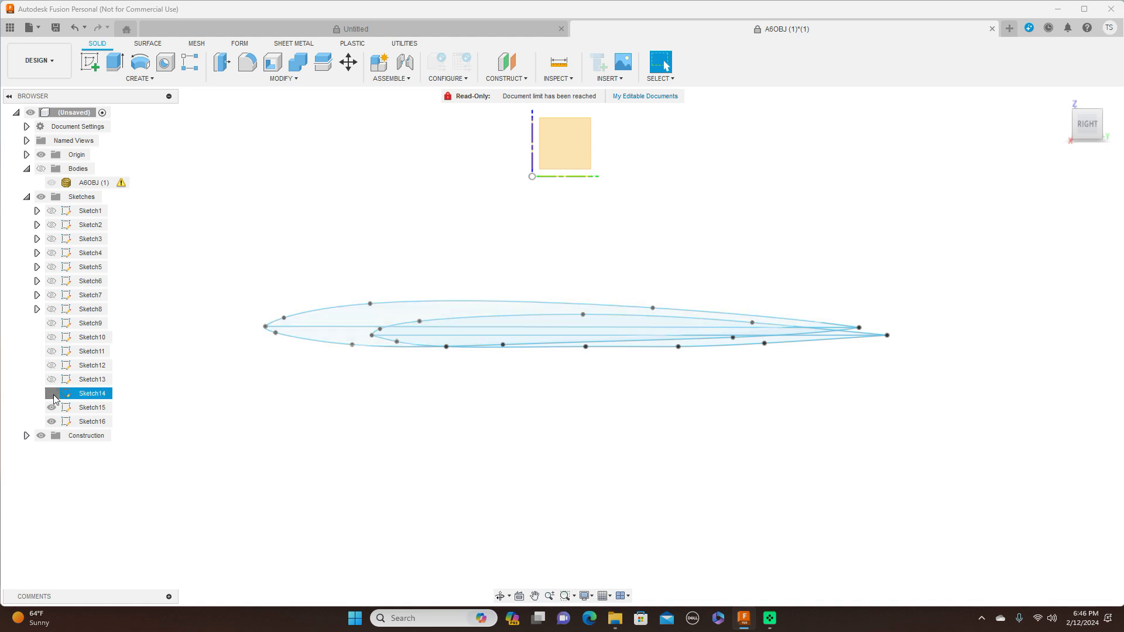
left_click(52, 393)
left_click(52, 379)
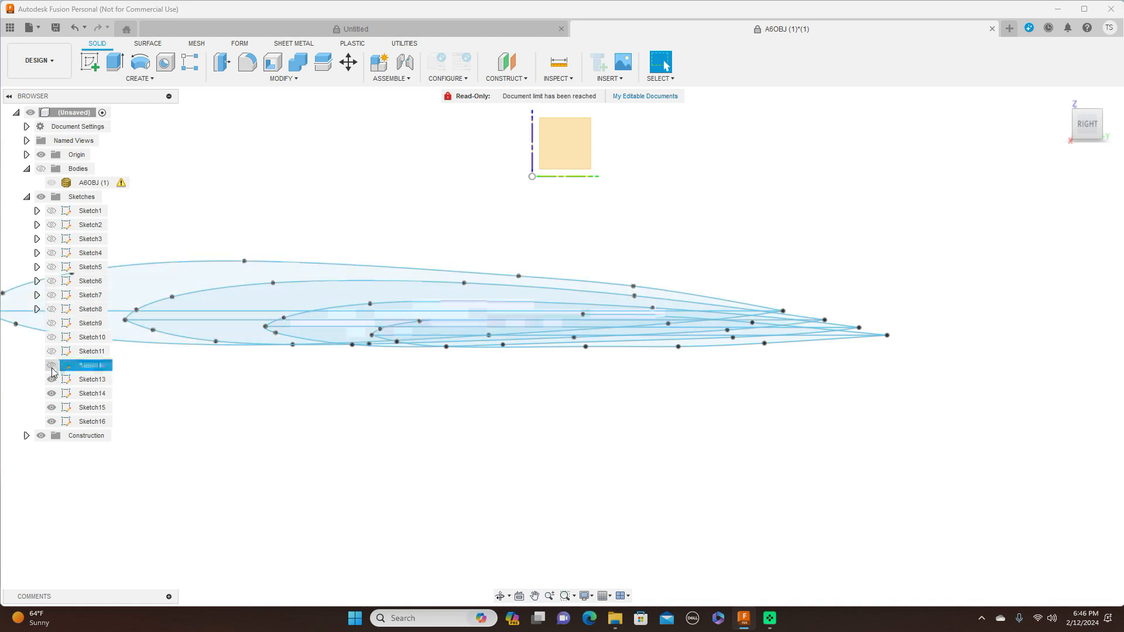
left_click(52, 365)
left_click(52, 351)
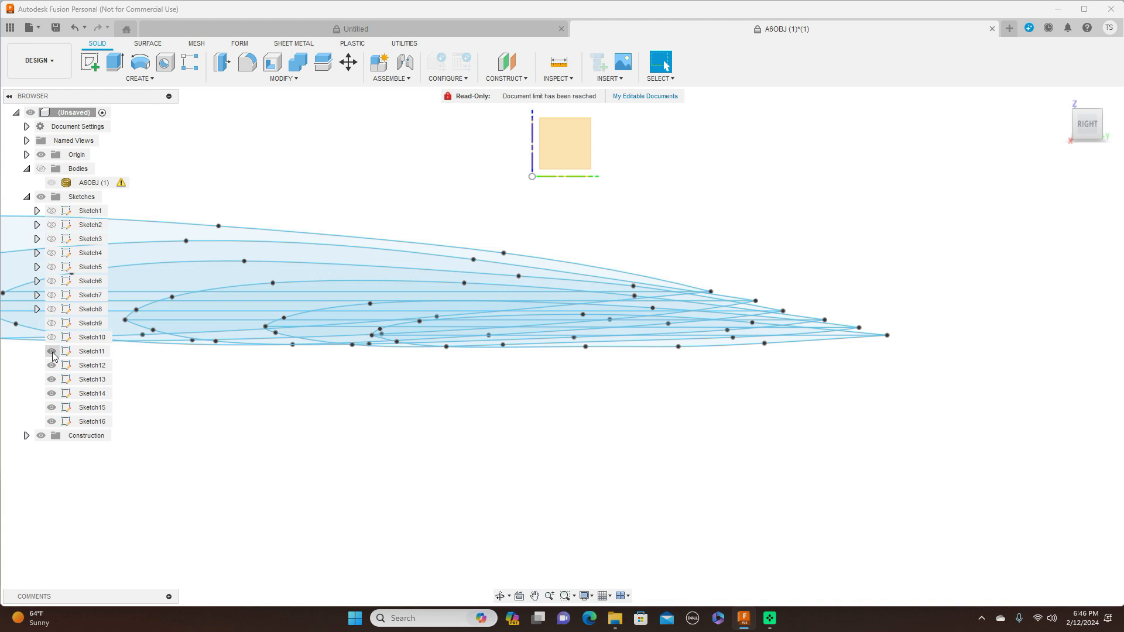
left_click(52, 337)
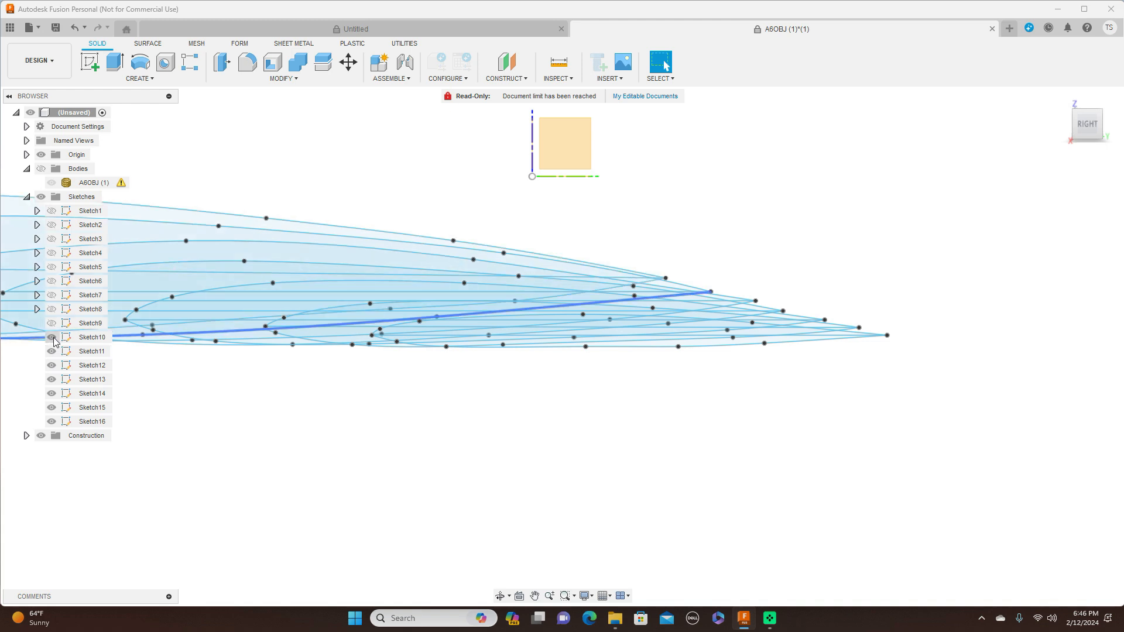
left_click(54, 339)
left_click(54, 338)
left_click(52, 323)
left_click(53, 324)
left_click(52, 324)
left_click(53, 311)
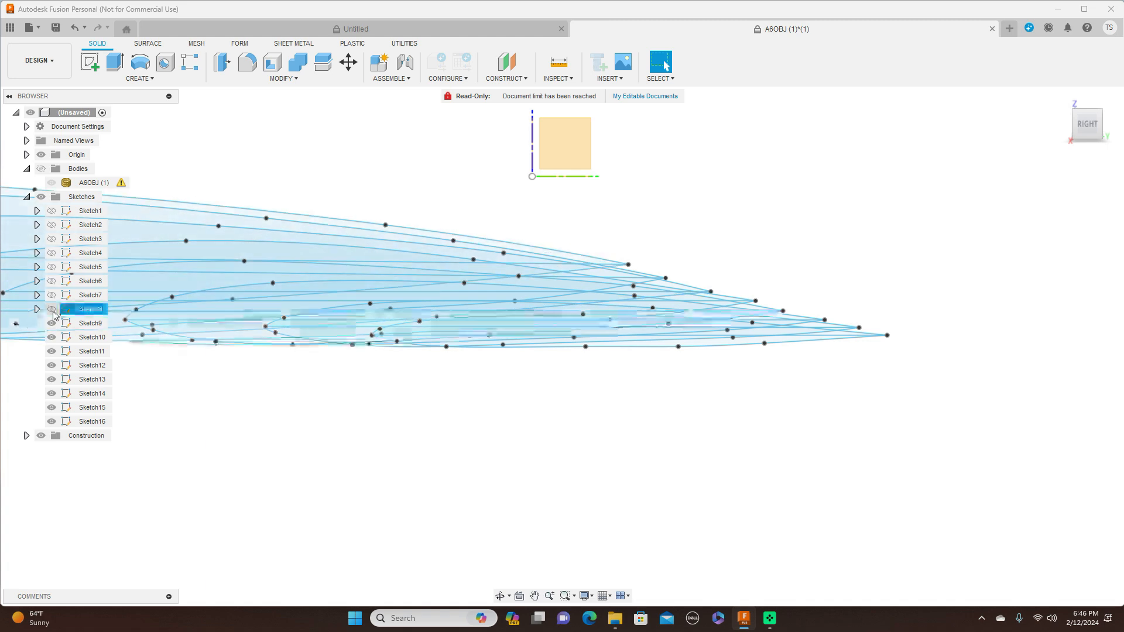
left_click(52, 309)
left_click(138, 359)
Start a solid Loft with both halves of the Sketch9 and Sketch10 airfoils as the first two profiles
scroll(263, 410, "down", 3)
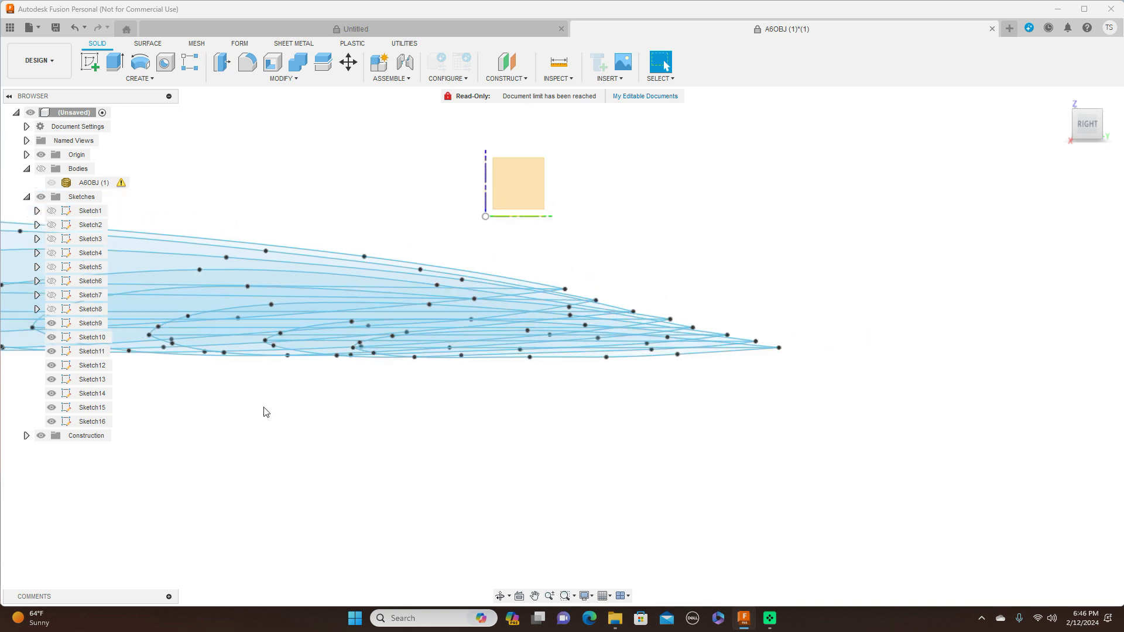
scroll(668, 394, "up", 5)
scroll(667, 423, "down", 2)
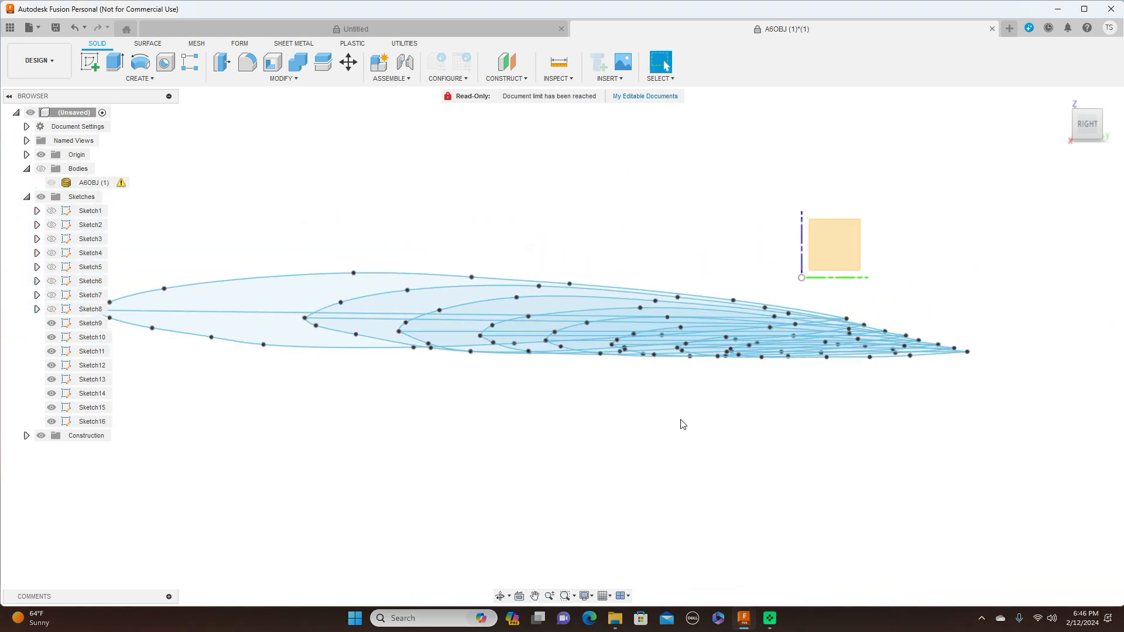
scroll(1027, 263, "down", 2)
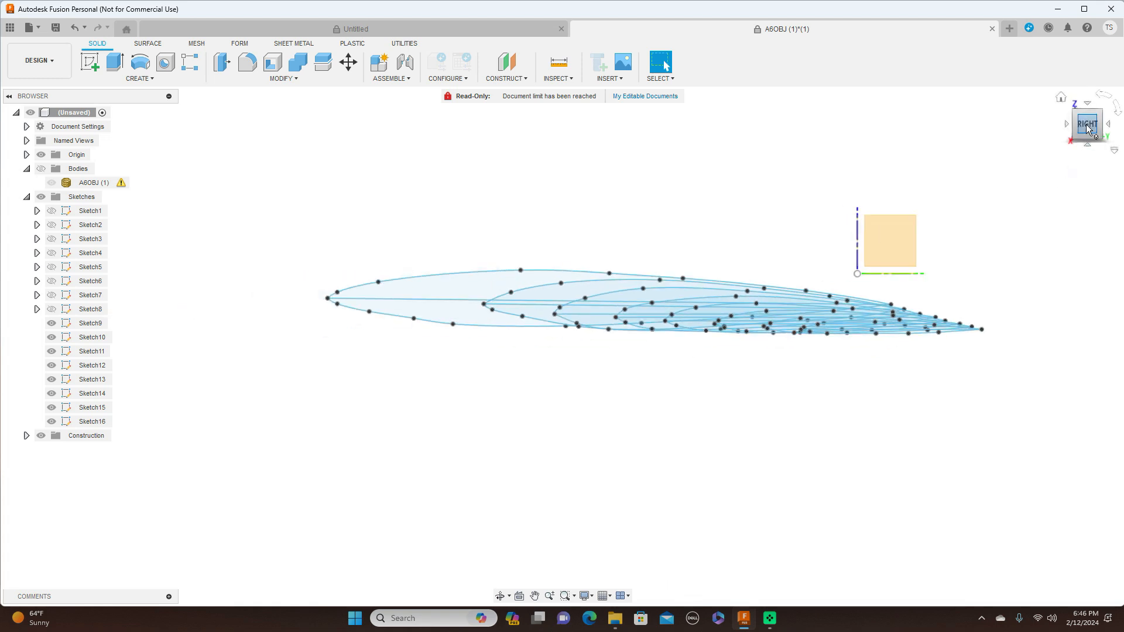
left_click_drag(1079, 115, 11, 342)
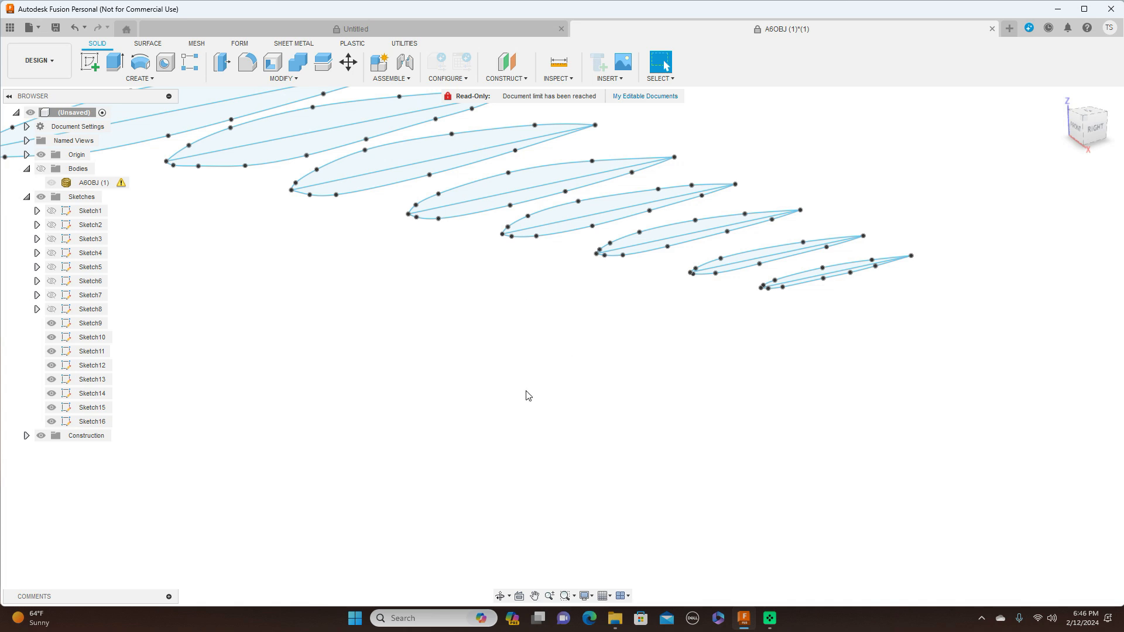
scroll(537, 416, "down", 2)
scroll(592, 416, "down", 2)
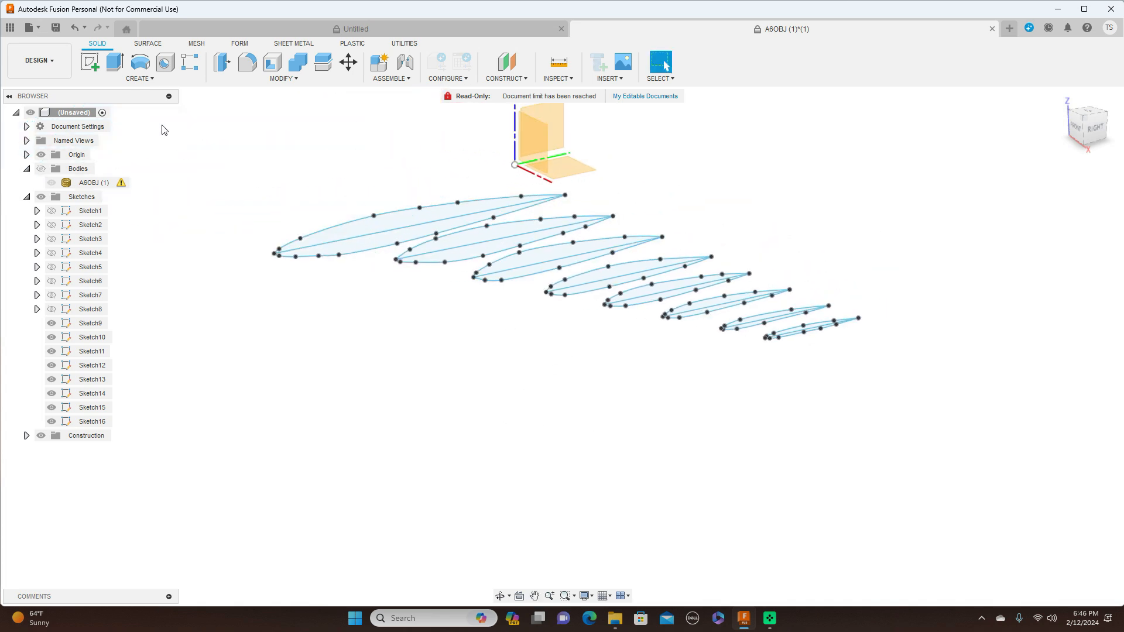
left_click(146, 80)
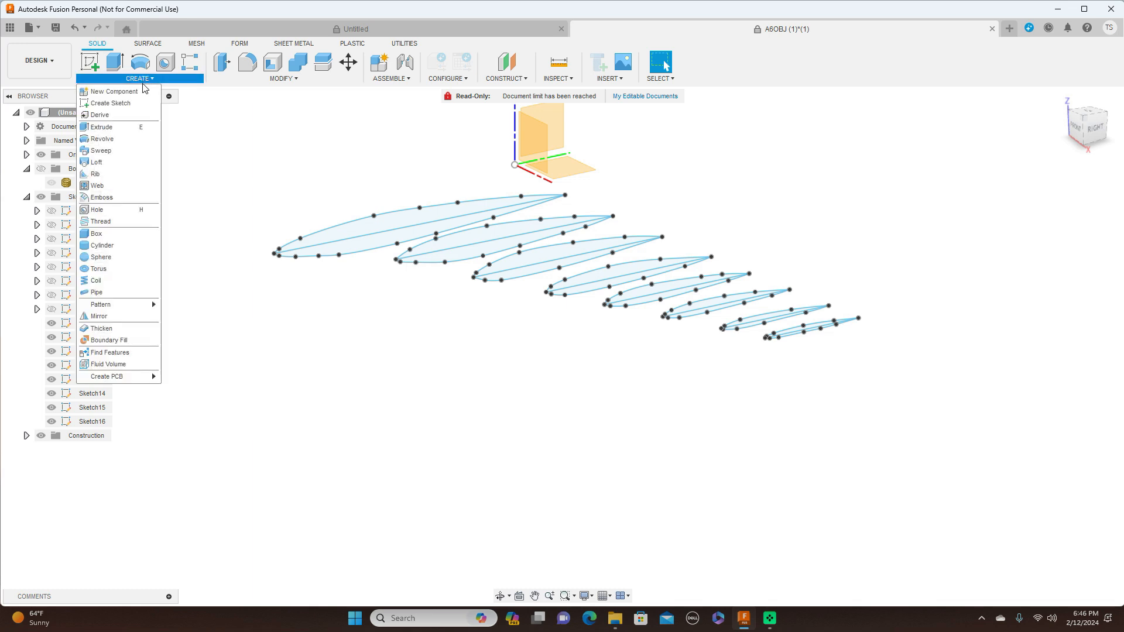
left_click(115, 149)
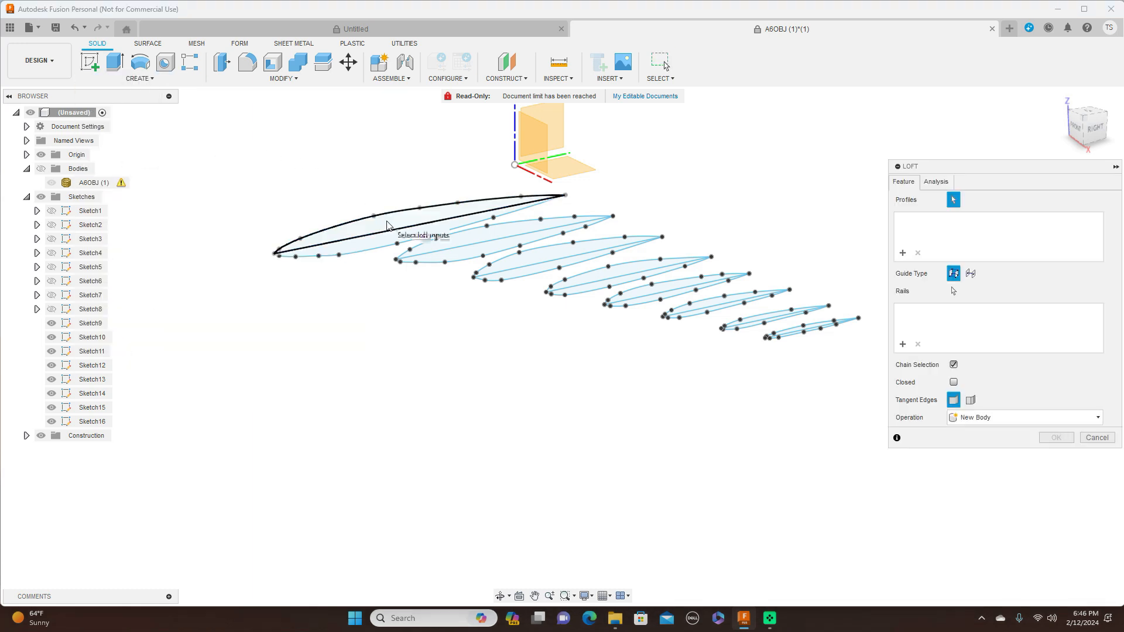
left_click(387, 223)
left_click(383, 244)
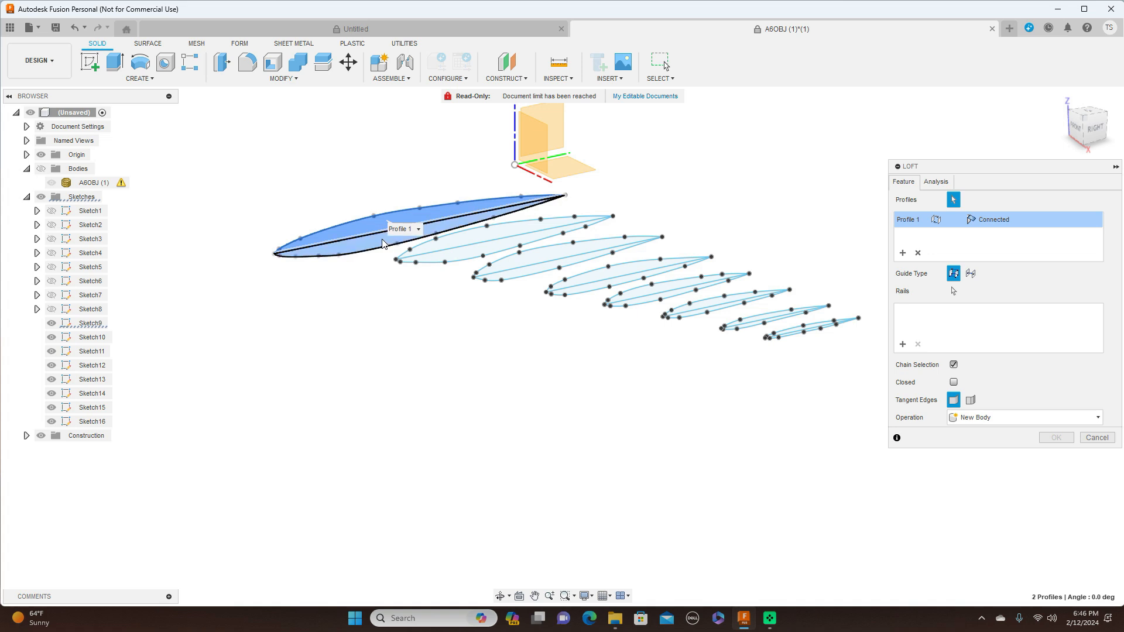
left_click(455, 242)
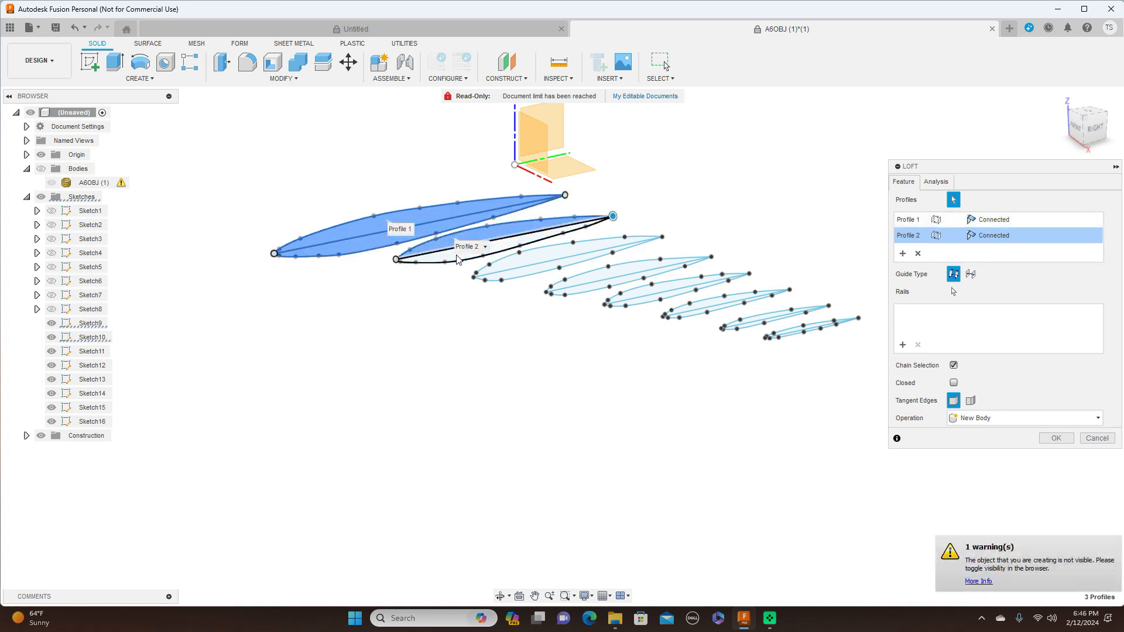
left_click(452, 260)
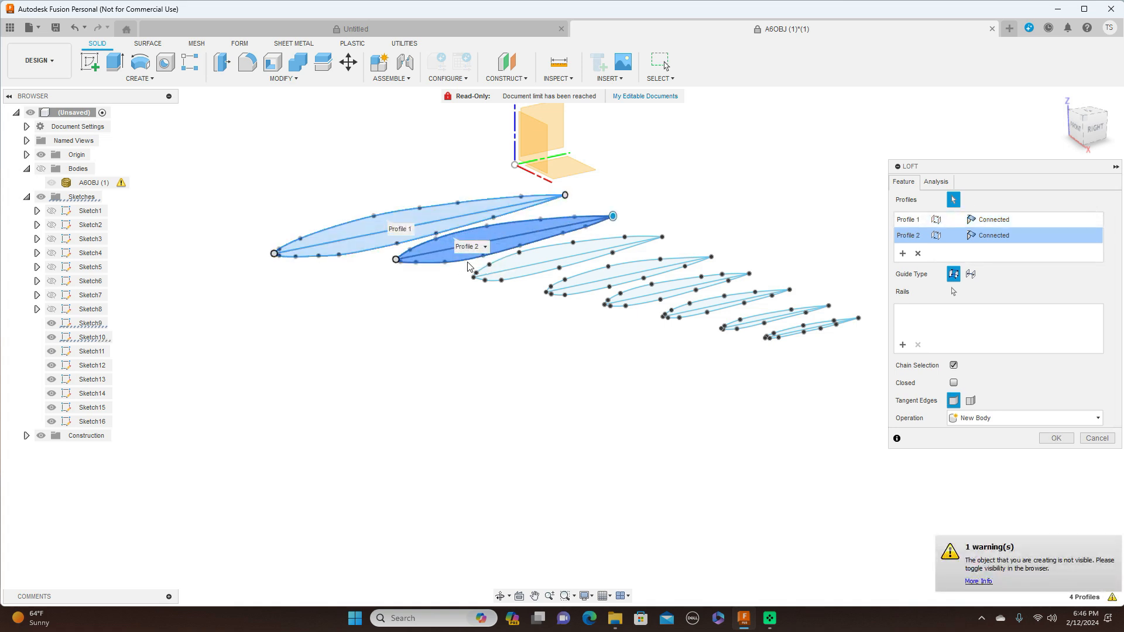
Add both halves of the Sketch11, Sketch12 and Sketch13 airfoils as the third, fourth and fifth loft profiles
left_click(540, 257)
left_click(531, 274)
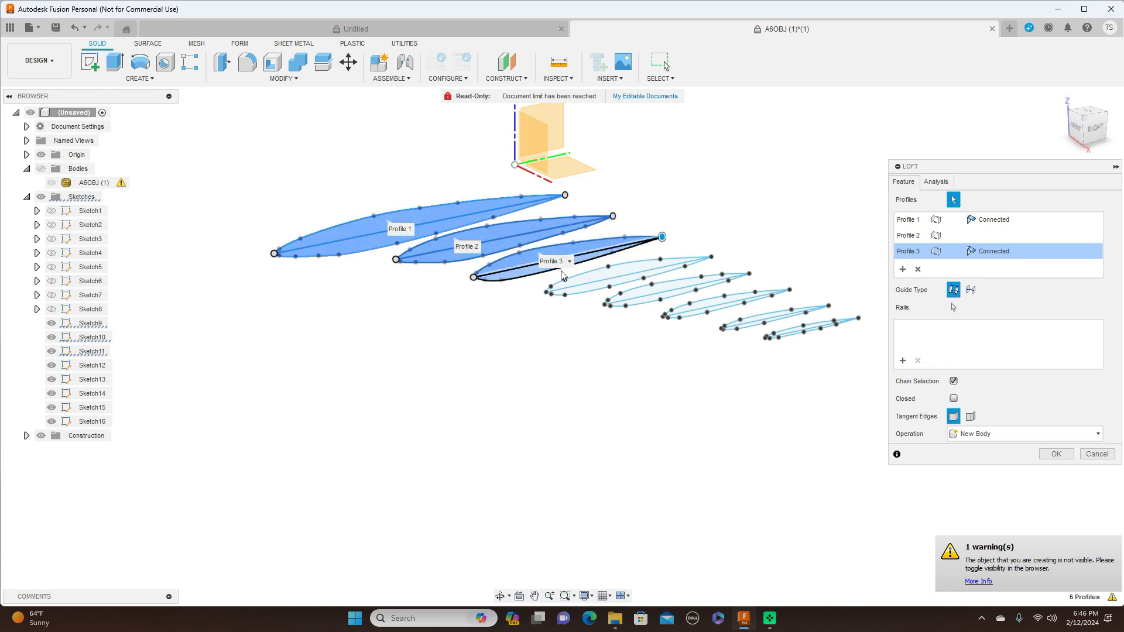
left_click(581, 292)
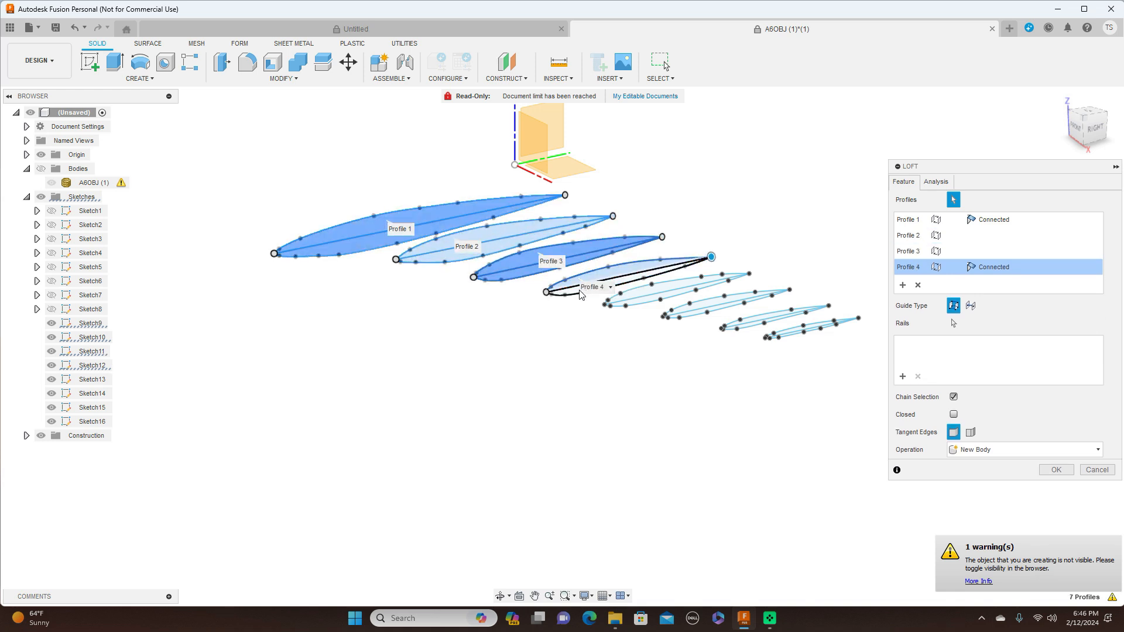
left_click(581, 291)
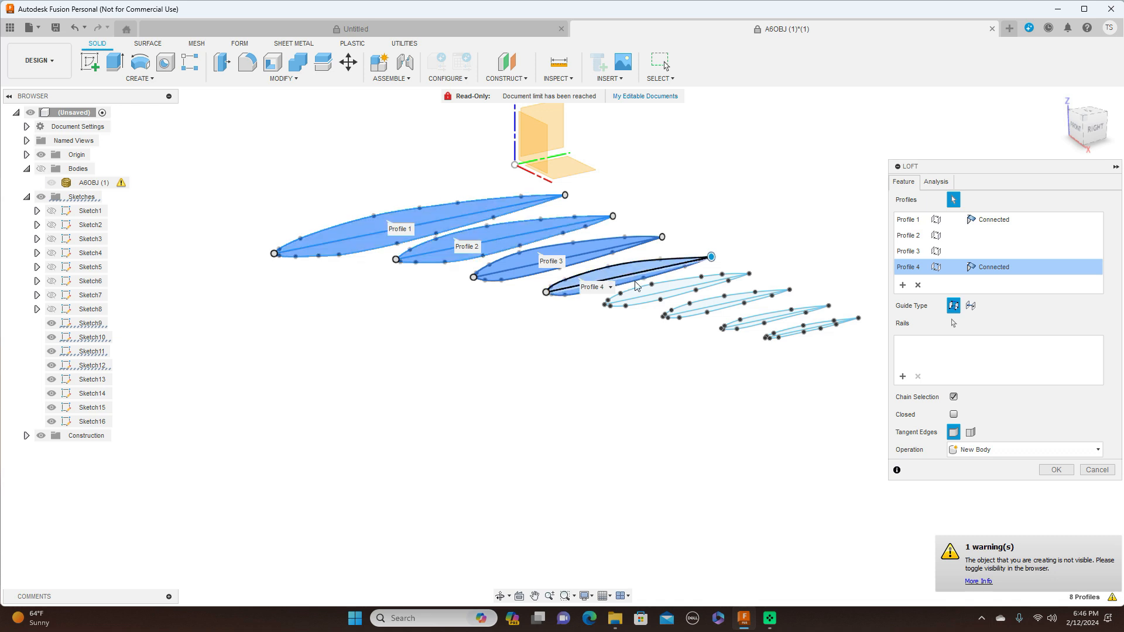
left_click(668, 295)
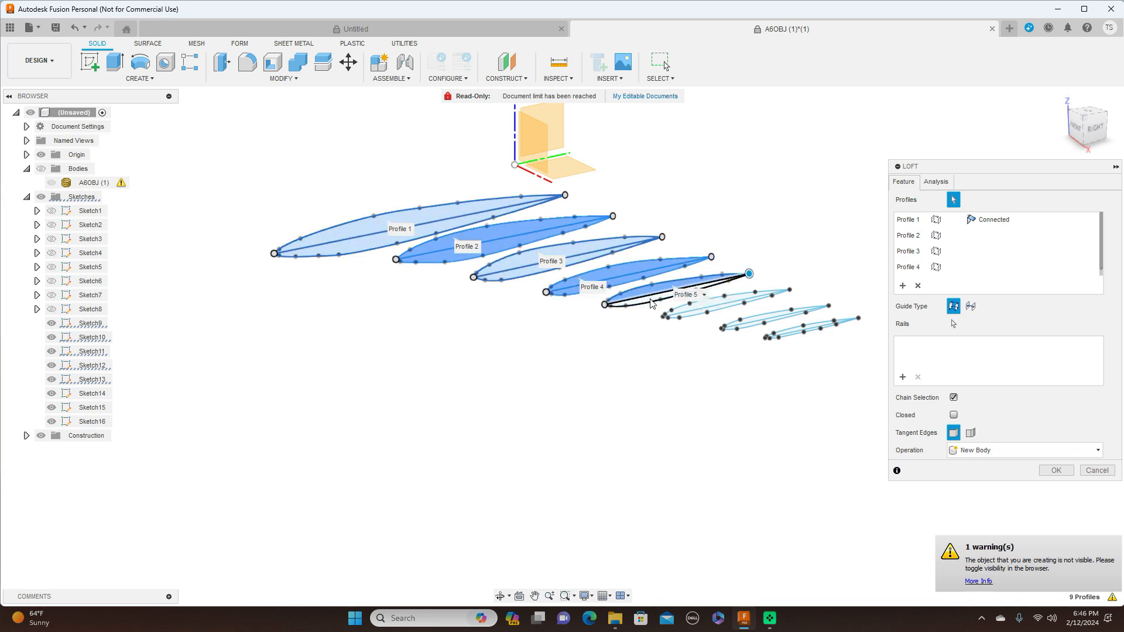
scroll(674, 304, "up", 5)
Add both halves of the Sketch14, Sketch15 and Sketch16 airfoils as the last loft profiles and create the wing as a new body
left_click(708, 306)
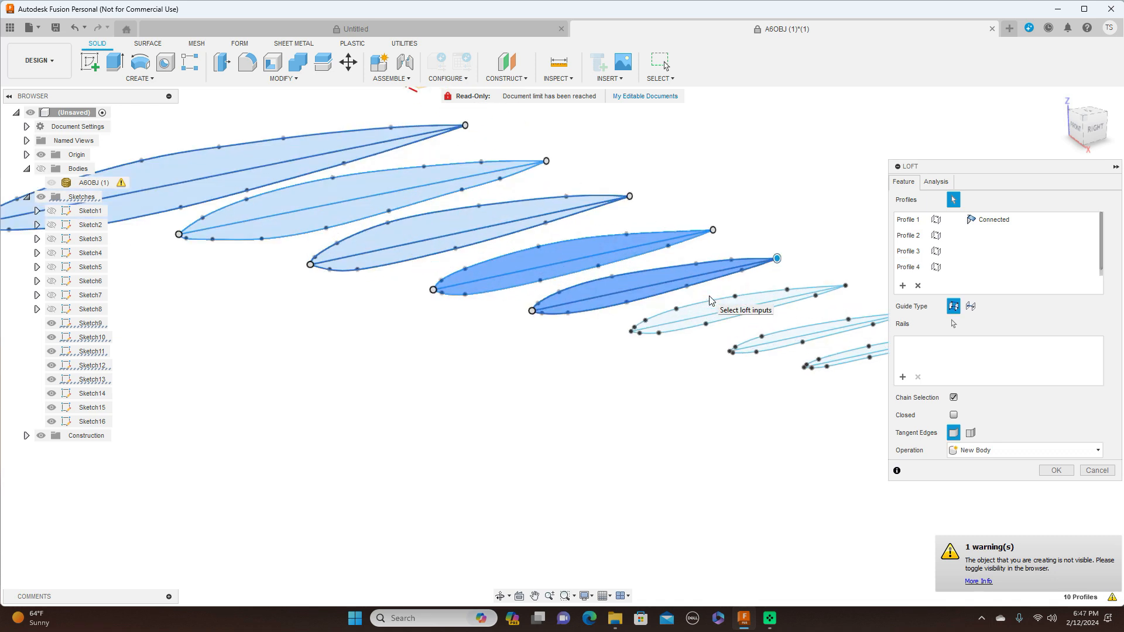
left_click(688, 326)
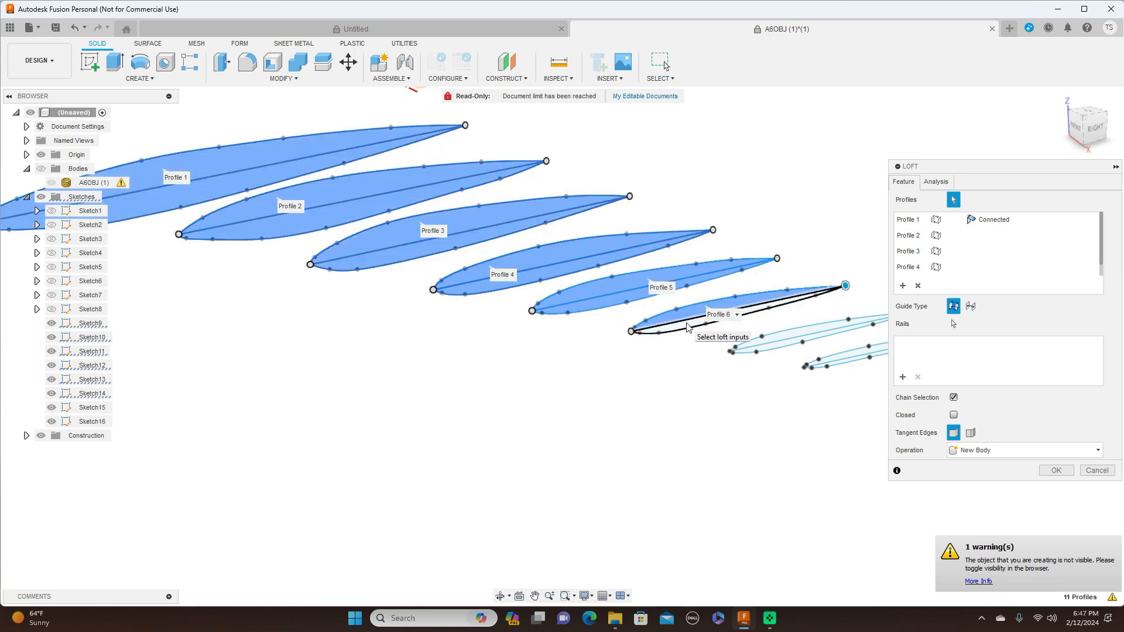
left_click(688, 326)
scroll(650, 281, "up", 3)
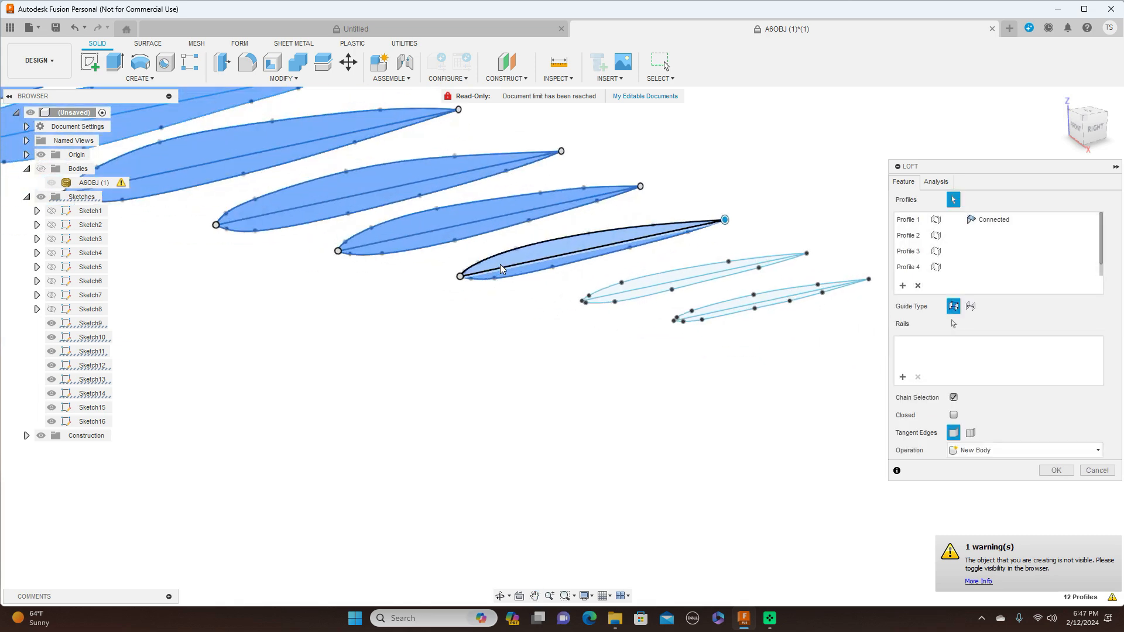
left_click(737, 315)
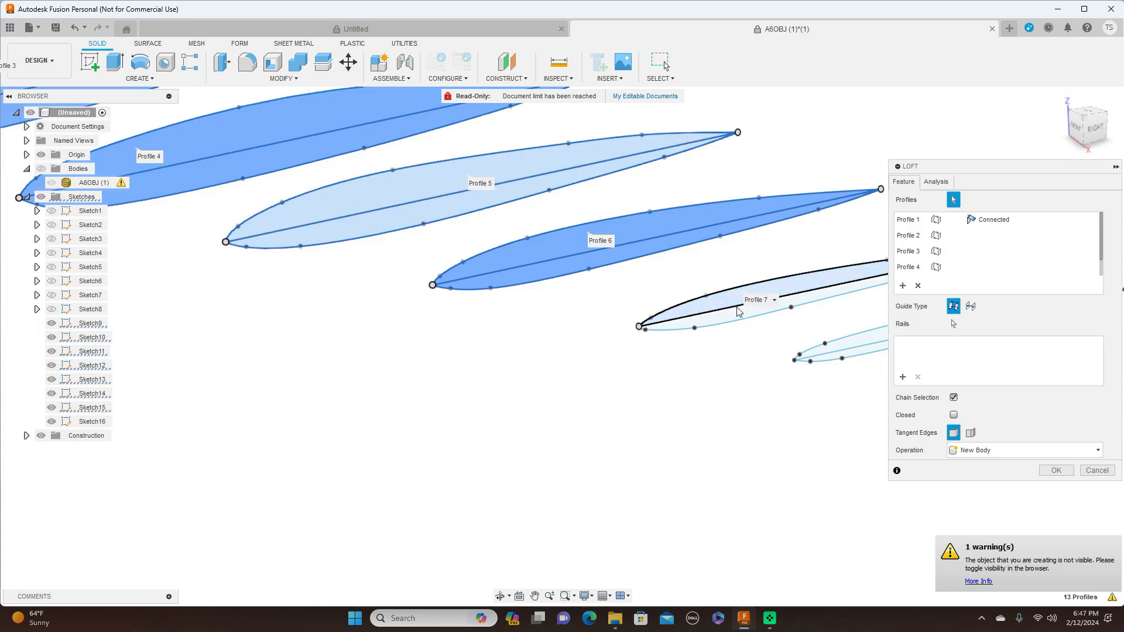
left_click(738, 317)
middle_click_drag(745, 359, 535, 316)
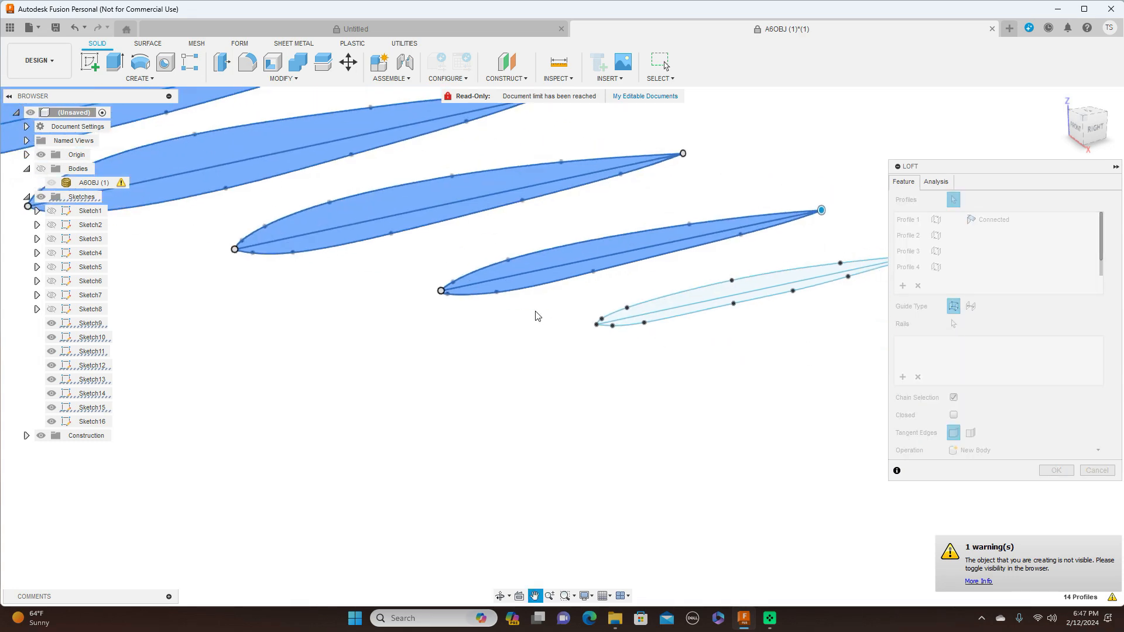
left_click(702, 294)
scroll(704, 297, "up", 3)
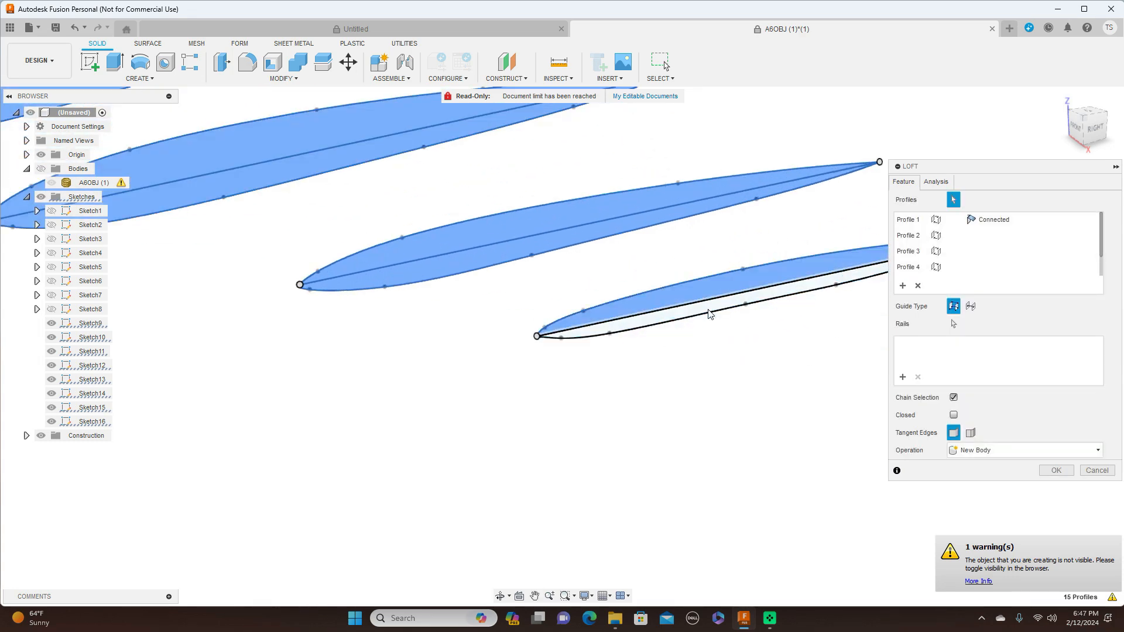
left_click(710, 312)
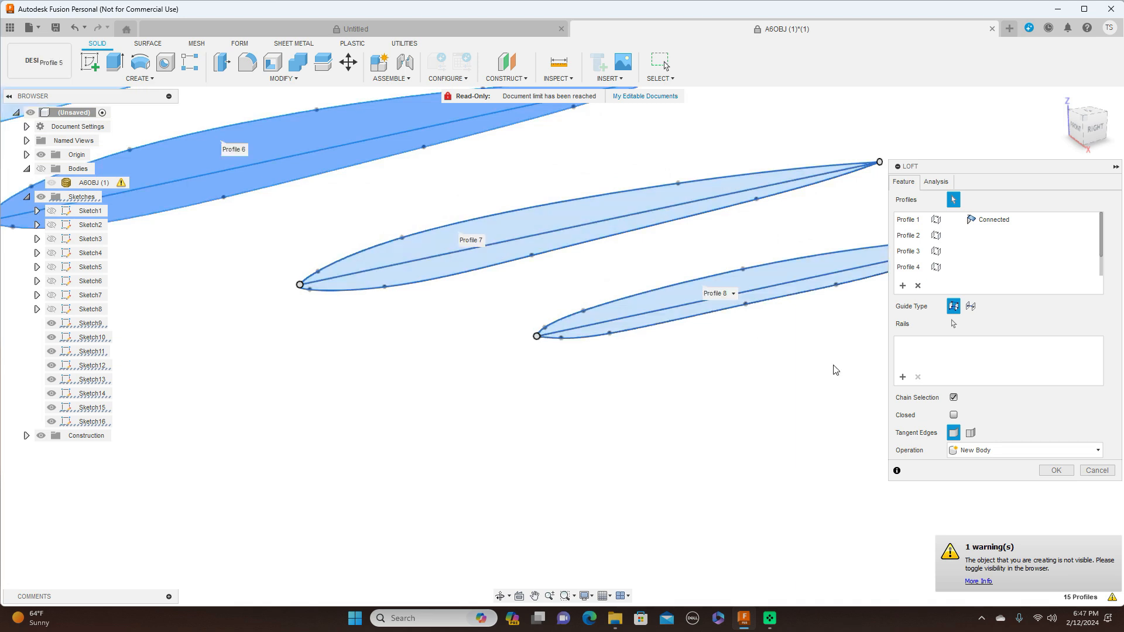
left_click(1056, 471)
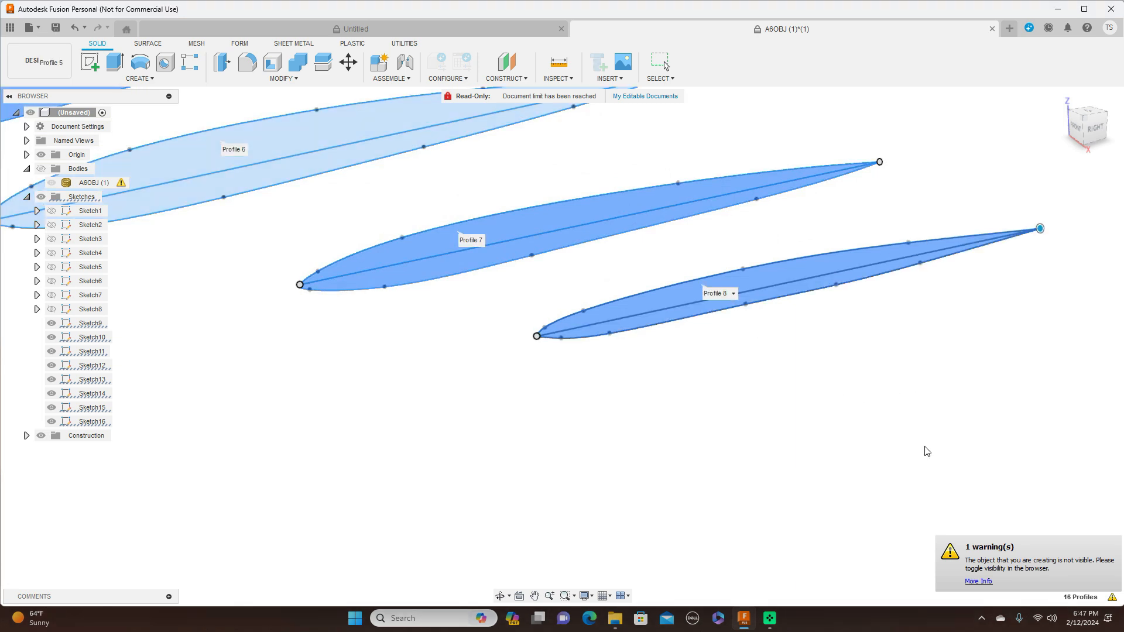
Turn on the display of bodies, hide the imported A6OBJ (1) mesh and show the lofted Body1
left_click(51, 197)
left_click(41, 168)
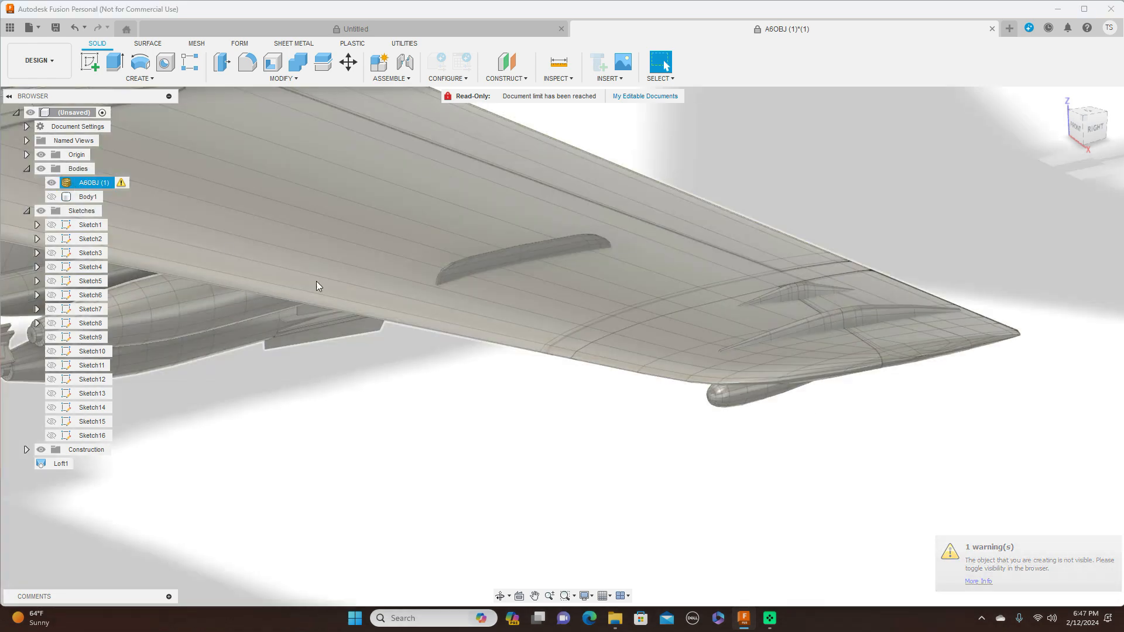
middle_click_drag(317, 281, 69, 169, "shift")
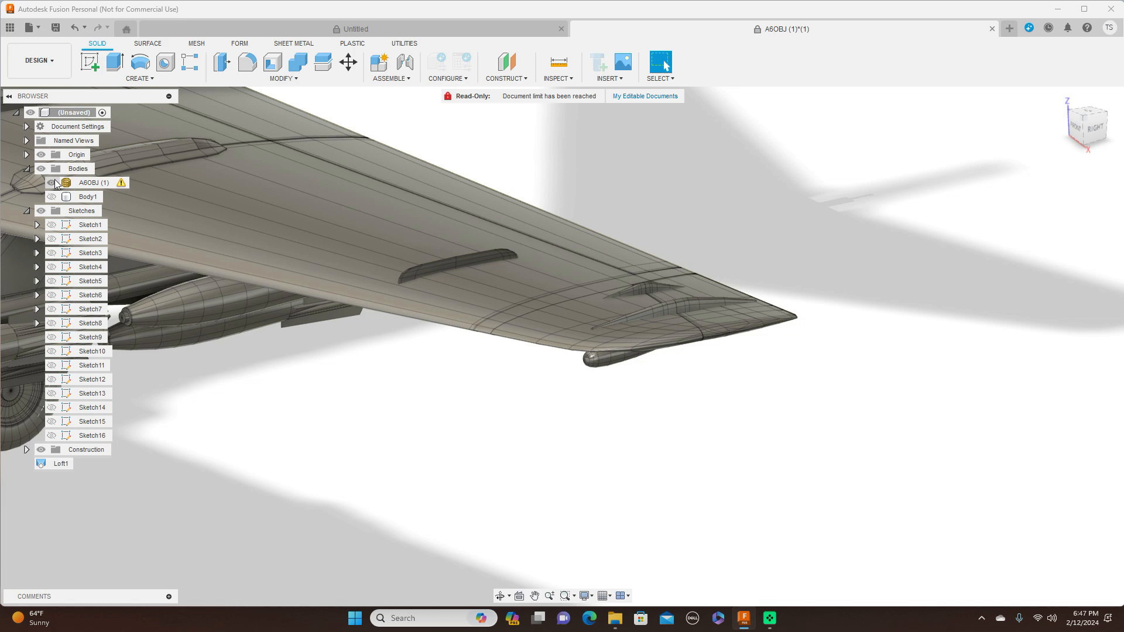
left_click(51, 182)
left_click(88, 197)
left_click(51, 197)
middle_click_drag(245, 287, 748, 335)
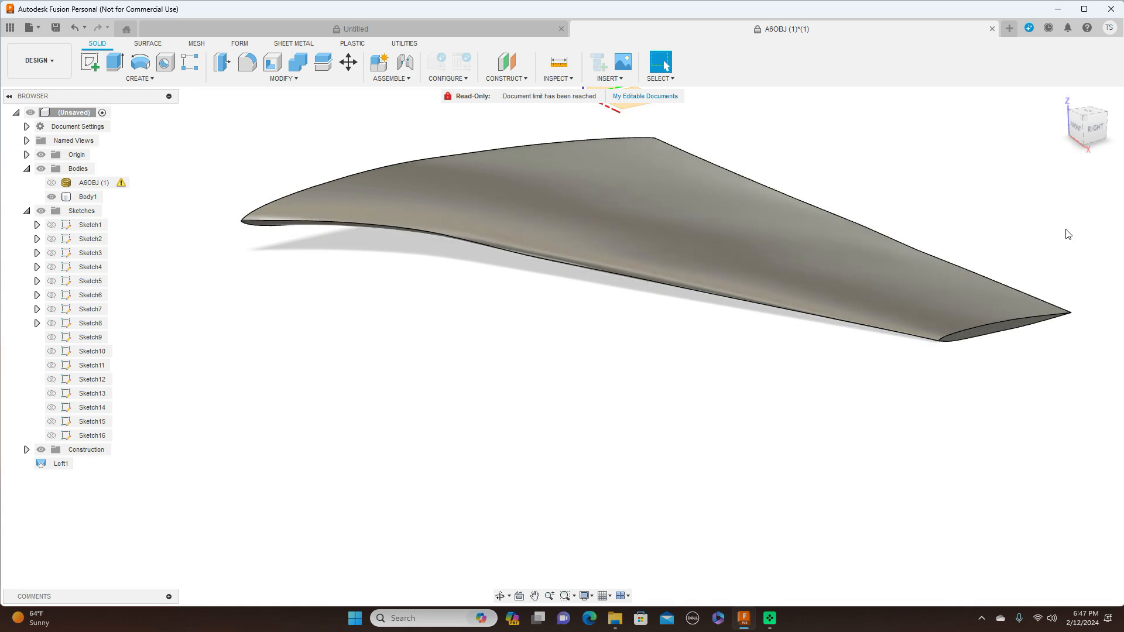
scroll(1068, 234, "down", 2)
mouse_move(1086, 146)
left_mouse_down()
mouse_move(1077, 110)
mouse_move(1068, 142)
mouse_move(1069, 114)
mouse_move(1083, 144)
left_mouse_up()
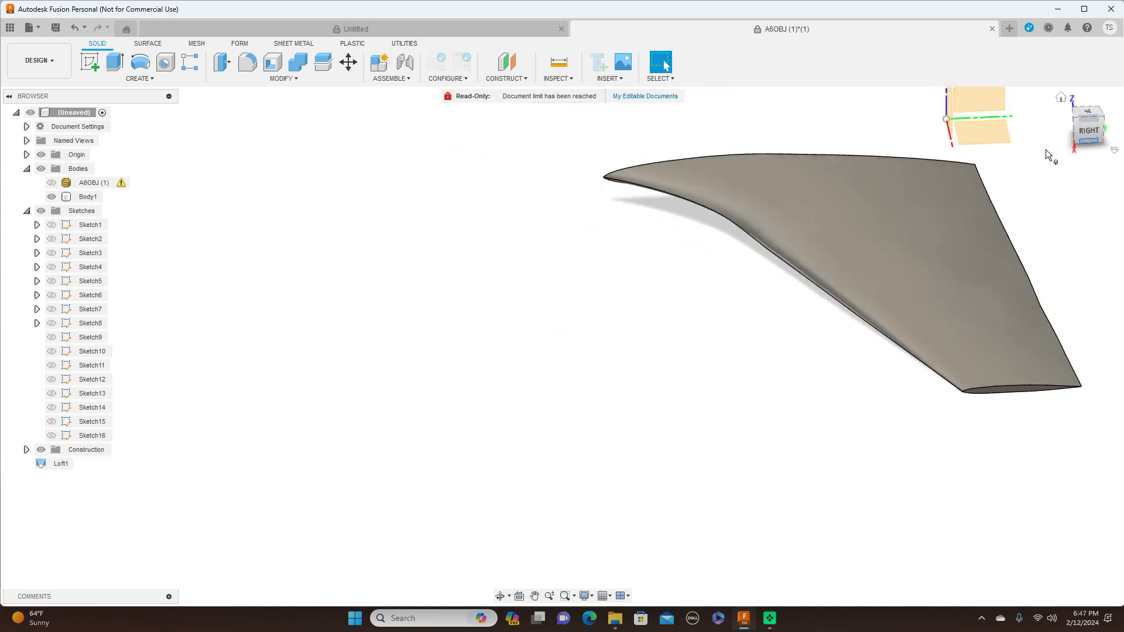
Compare the lofted wing with the imported A6OBJ (1) mesh from above by toggling the mesh's visibility, leaving it hidden
left_click(52, 183)
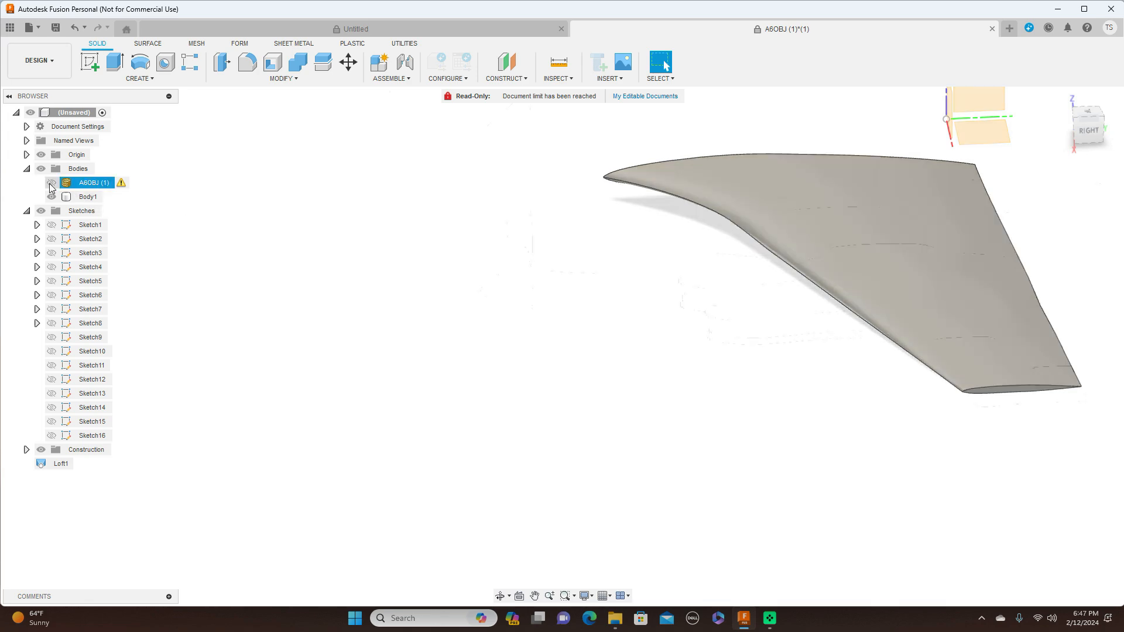
left_click(1118, 186)
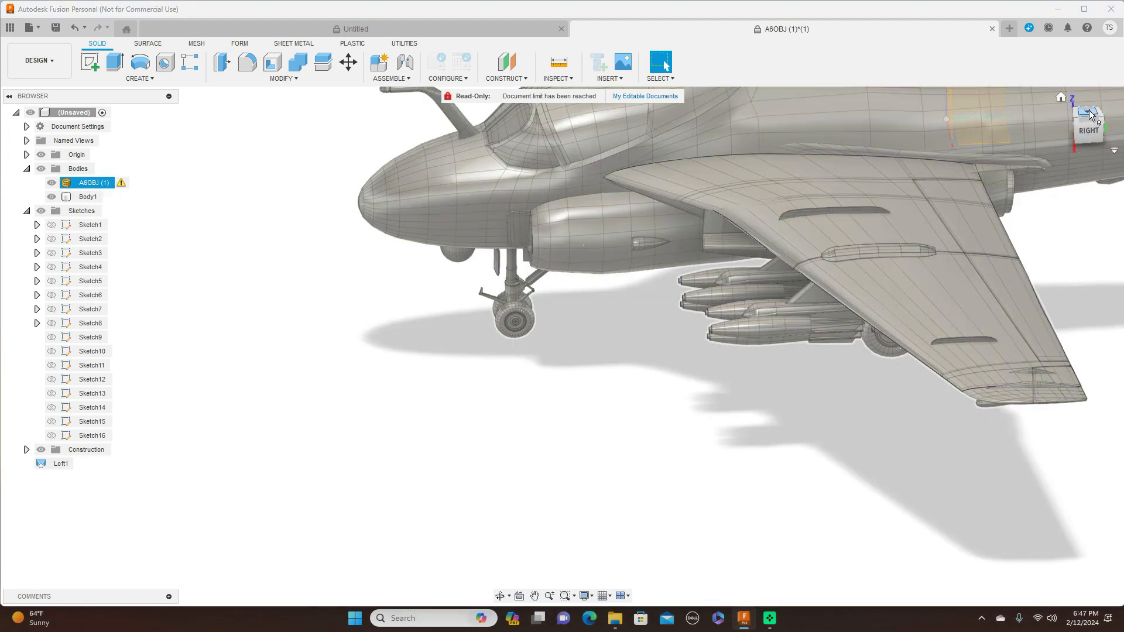
left_click(1090, 115)
middle_click_drag(782, 293, 507, 311)
scroll(507, 310, "down", 5)
key("Escape")
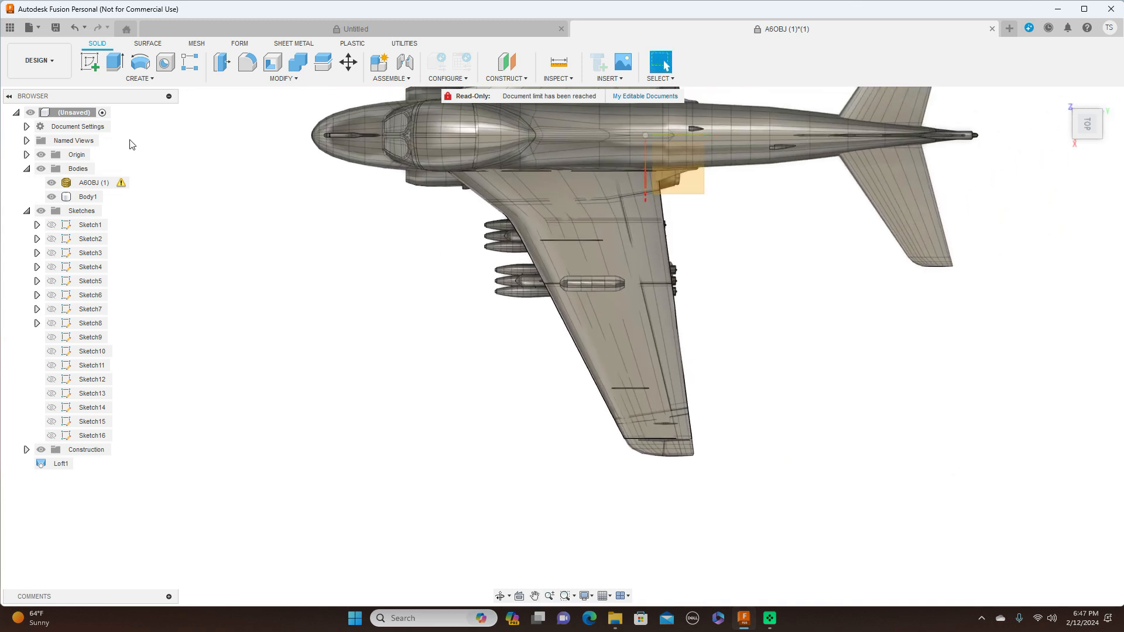
left_click(52, 183)
left_click(53, 184)
left_click(52, 184)
left_click(52, 183)
left_click(52, 183)
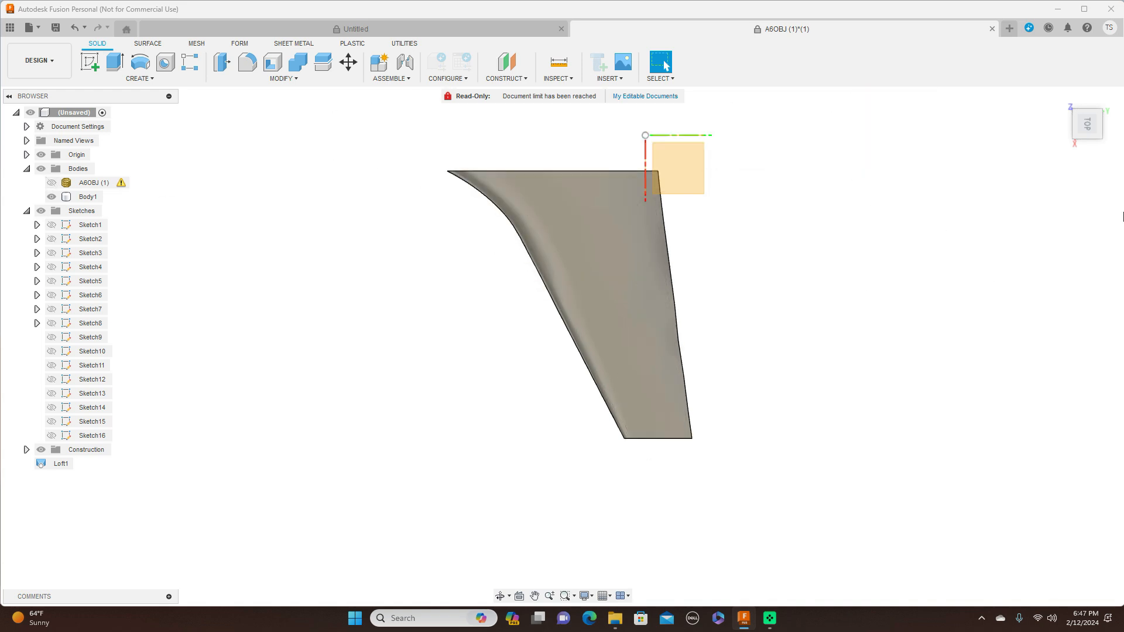
Rename the lofted body as Left wing
left_click_drag(1088, 140, 1073, 158)
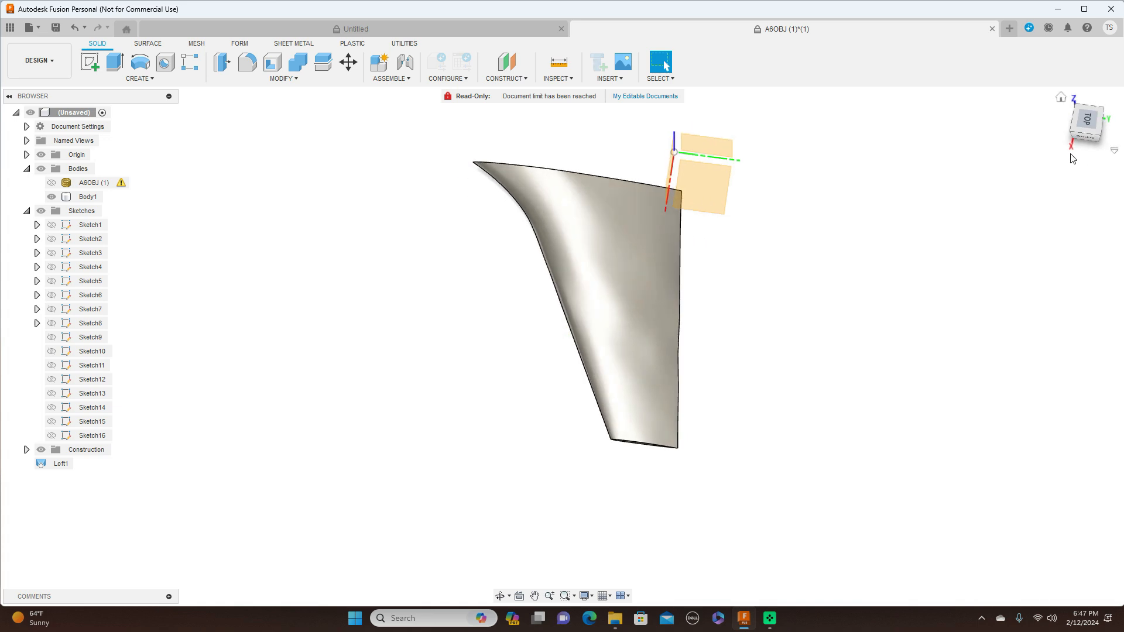
double_click(80, 199)
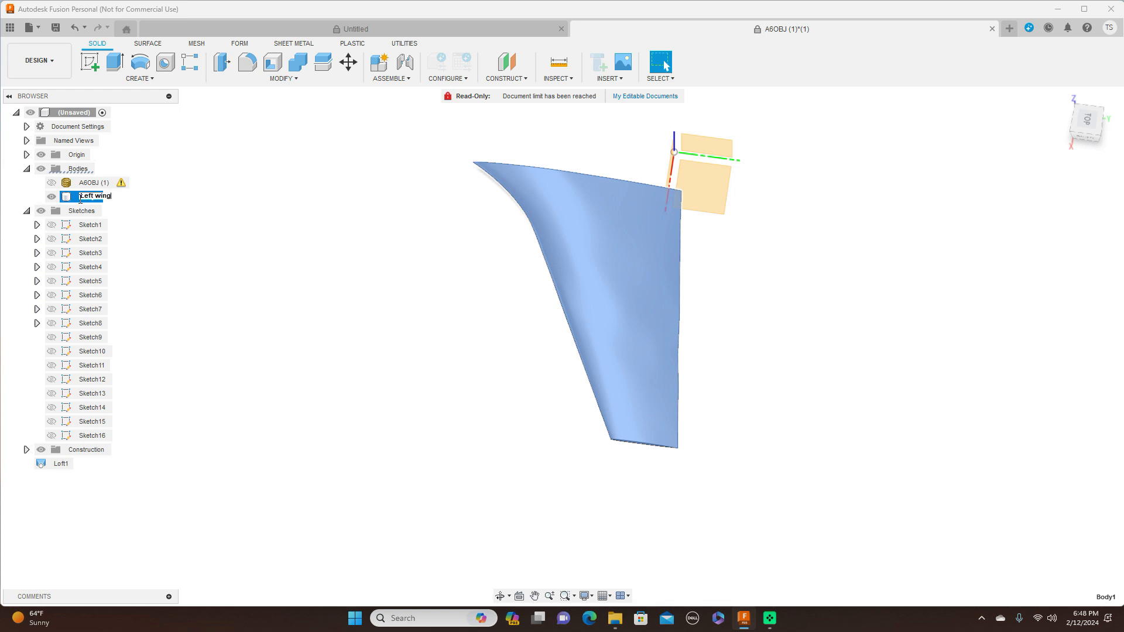
key("Return")
left_click(409, 332)
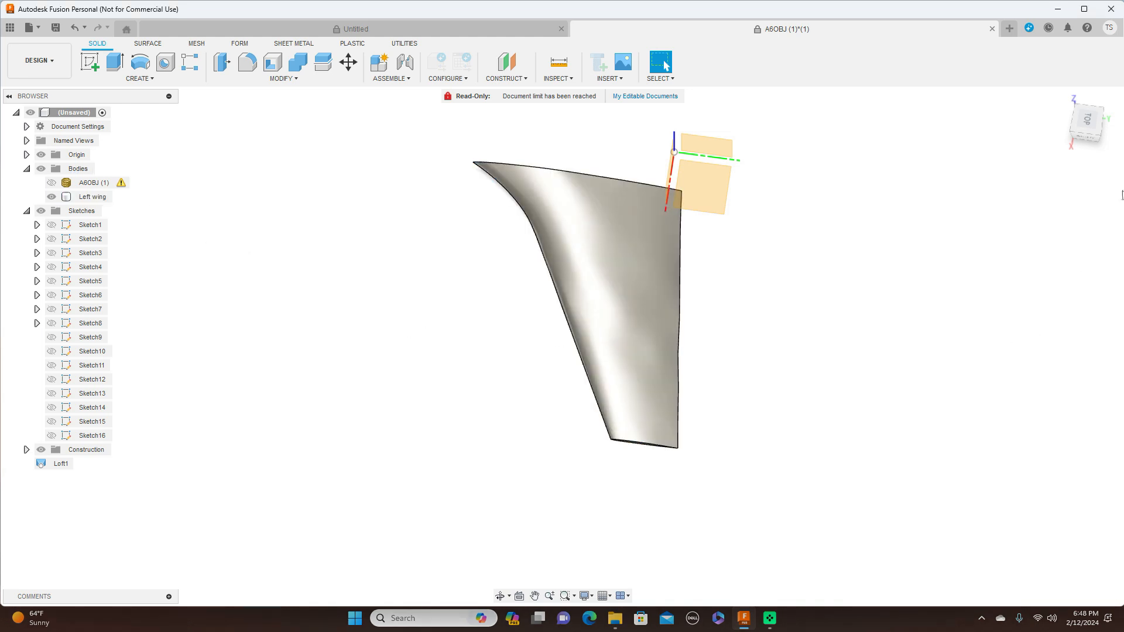
Review the Save As Mesh options for the Left wing body without exporting it
mouse_move(1090, 133)
left_mouse_down()
mouse_move(1118, 101)
mouse_move(1074, 105)
mouse_move(1088, 120)
left_mouse_up()
left_click(1088, 121)
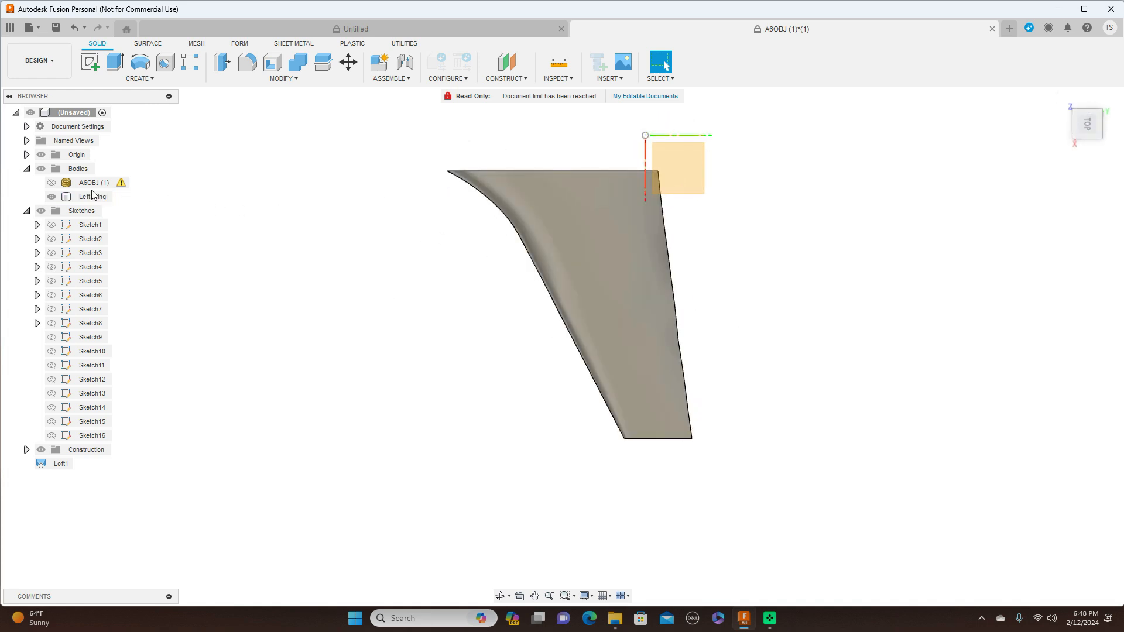
left_click(82, 197)
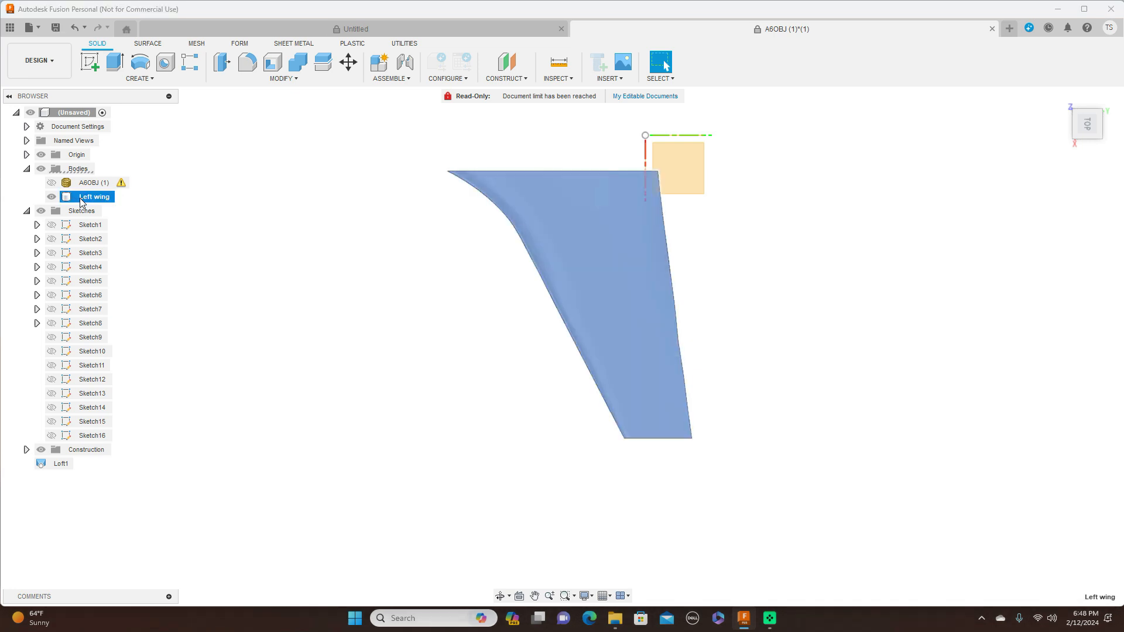
right_click(82, 199)
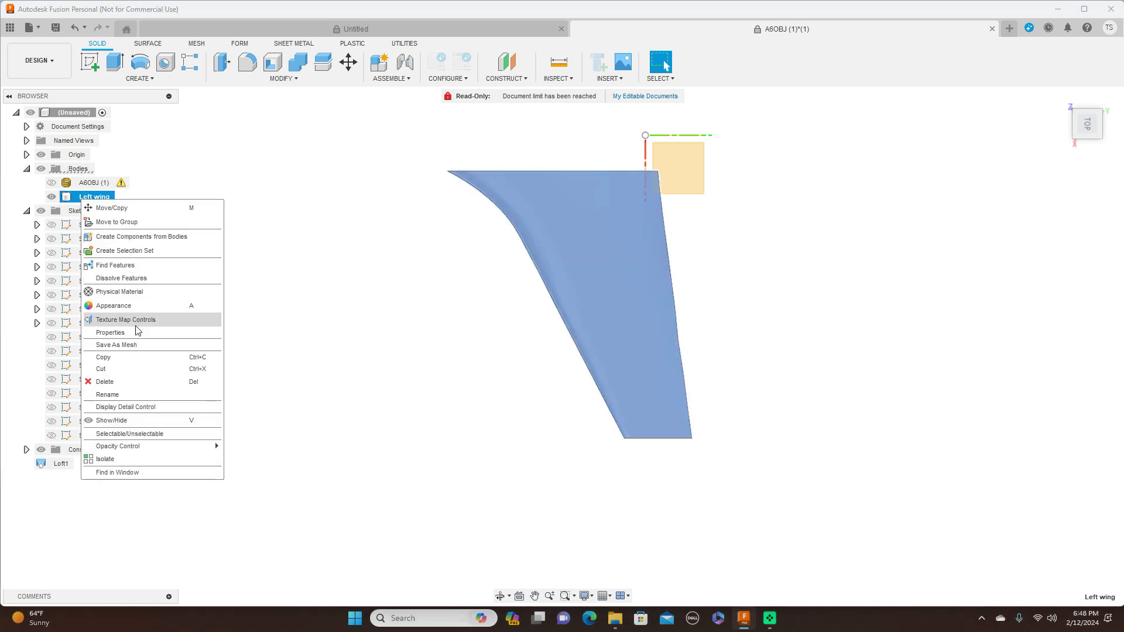
left_click(136, 346)
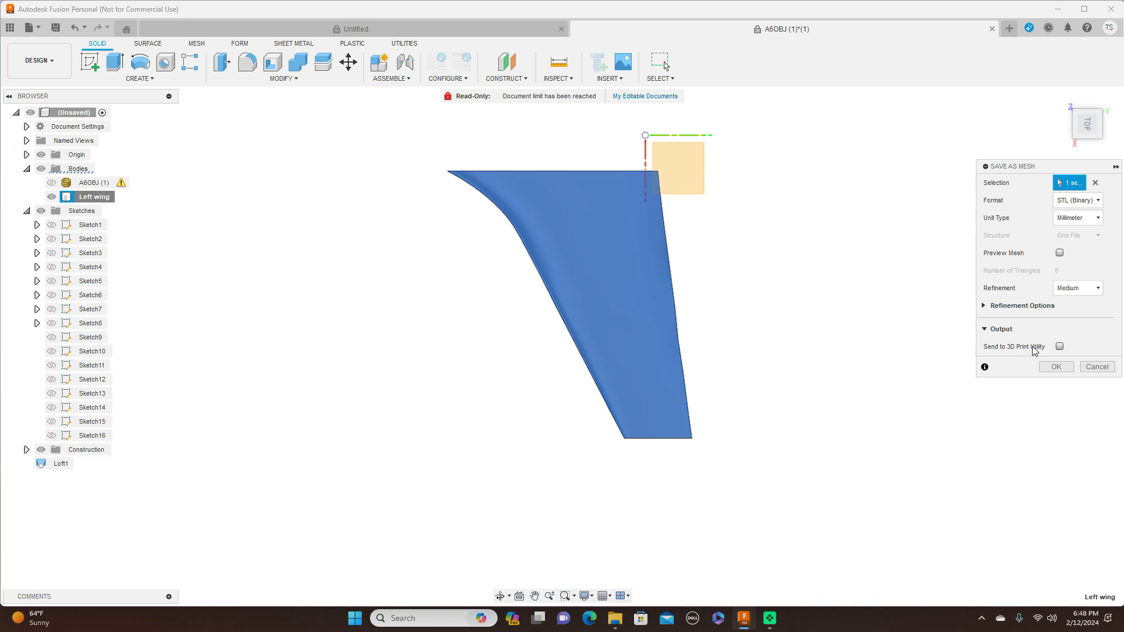
left_click(1097, 367)
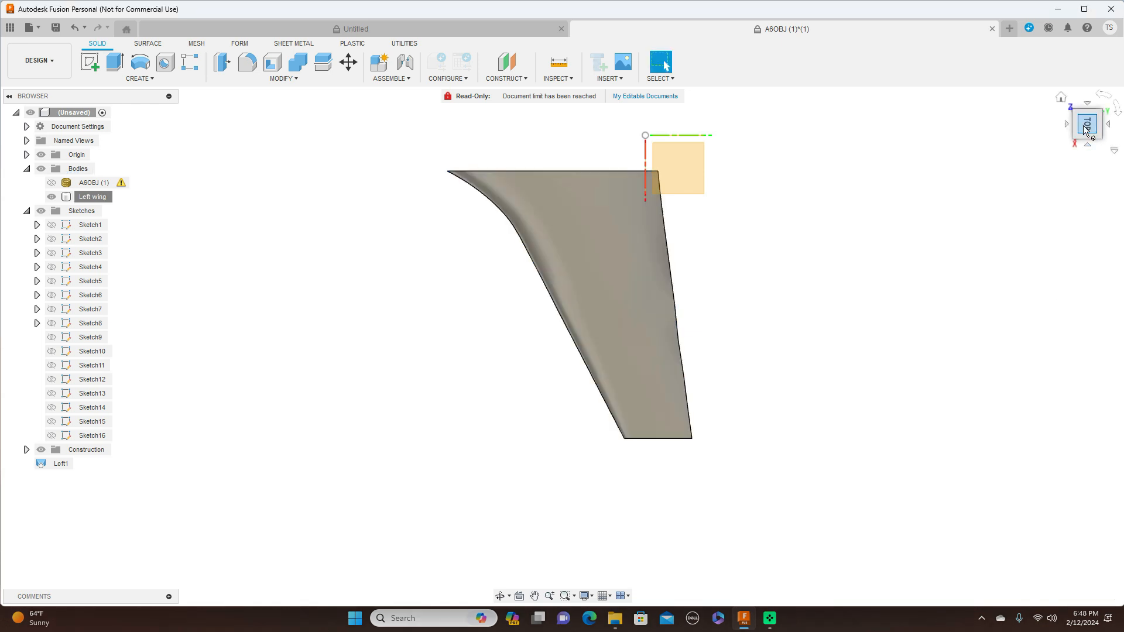
Examine the Left wing body's shape from the right, front and top views
mouse_move(562, 347)
middle_mouse_down("shift")
mouse_move(576, 342)
mouse_move(579, 311)
middle_mouse_up("shift")
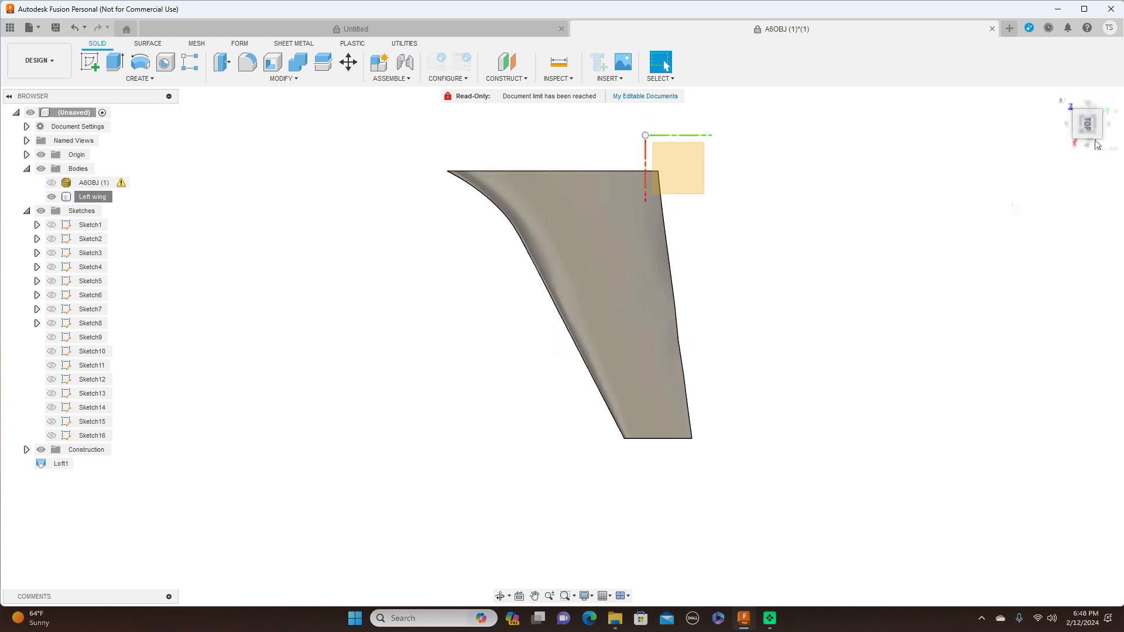
left_click(1093, 140)
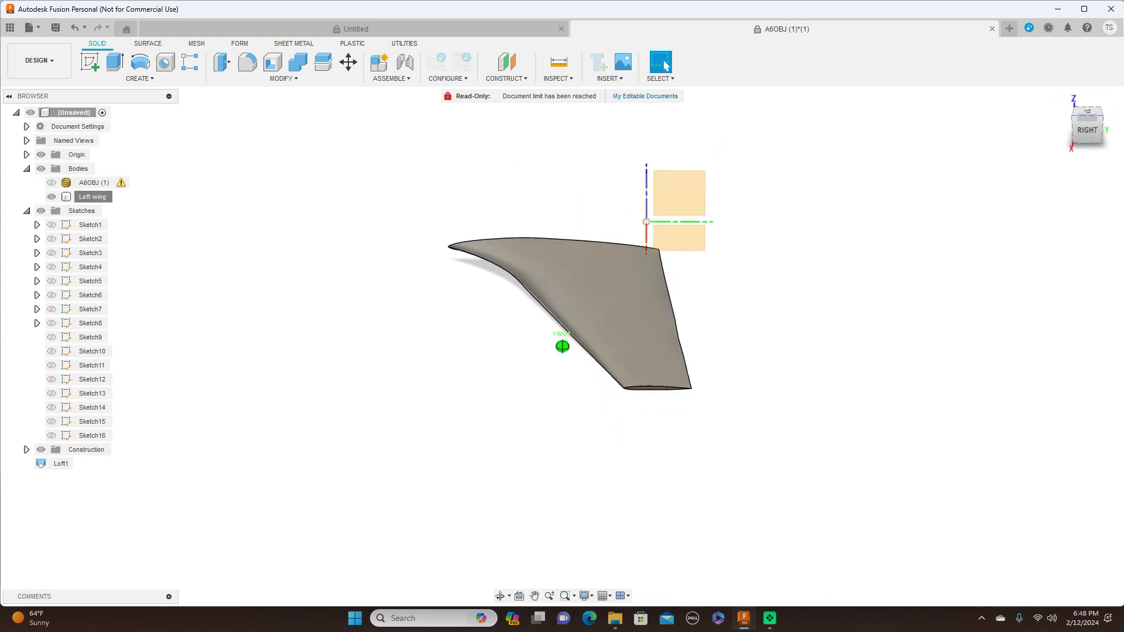
left_click(1090, 132)
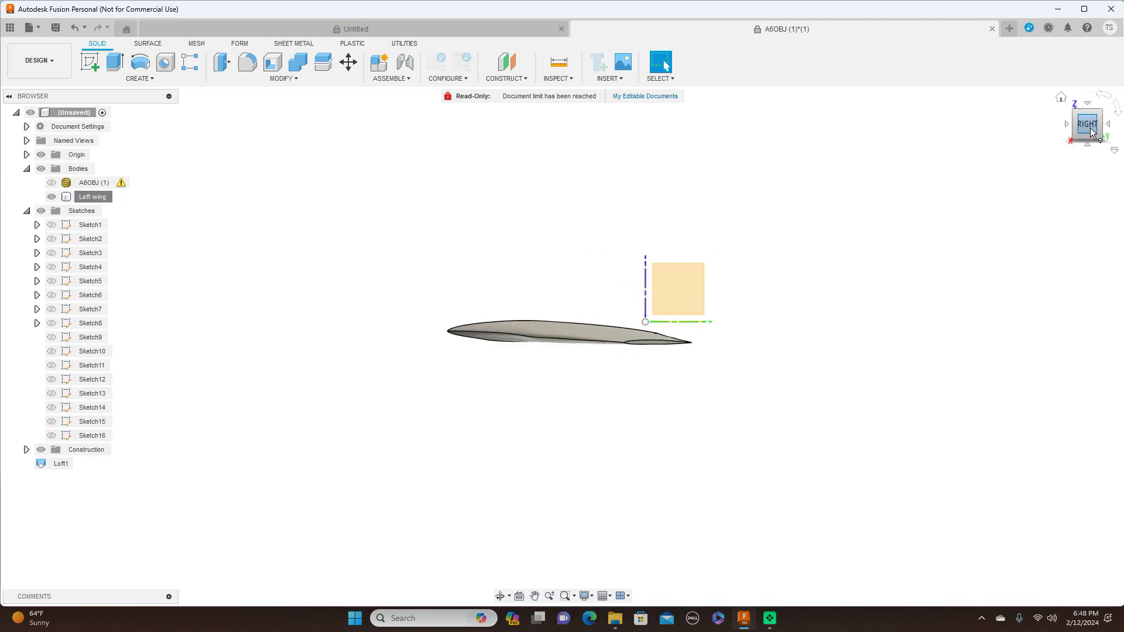
left_click(1073, 127)
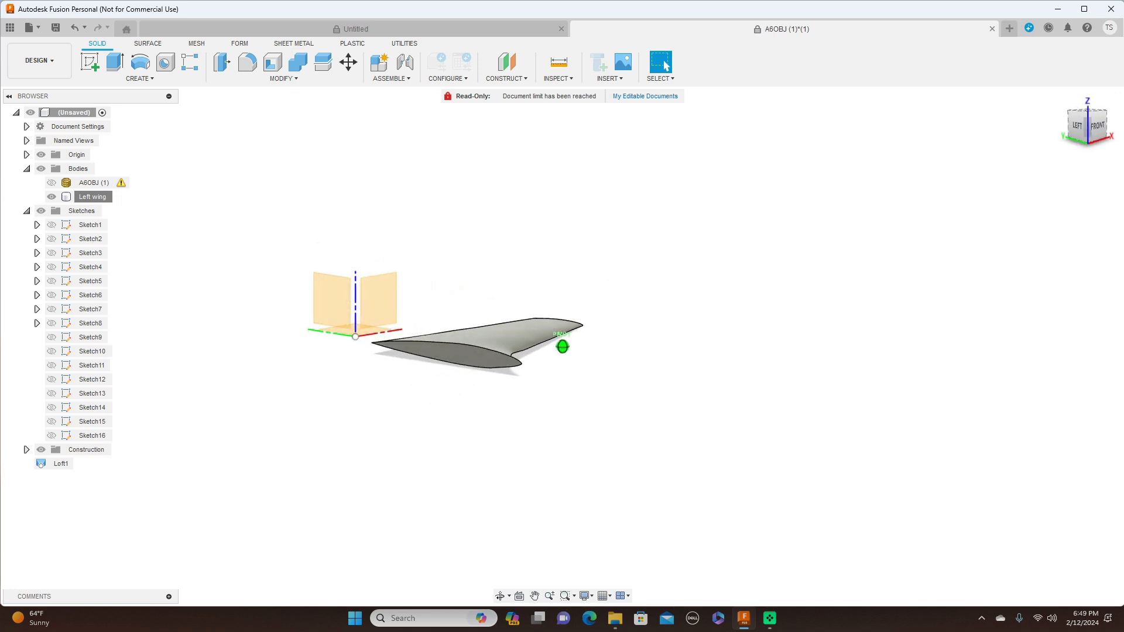
middle_click_drag(563, 346, 473, 332, "shift")
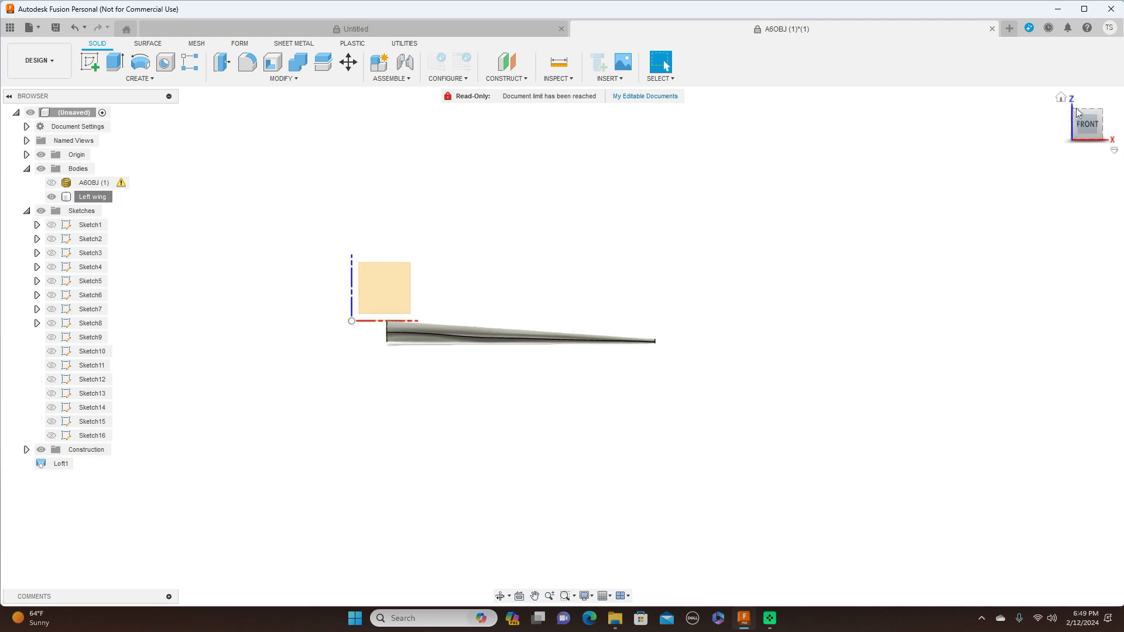
middle_click_drag(1086, 120, 1087, 168, "shift")
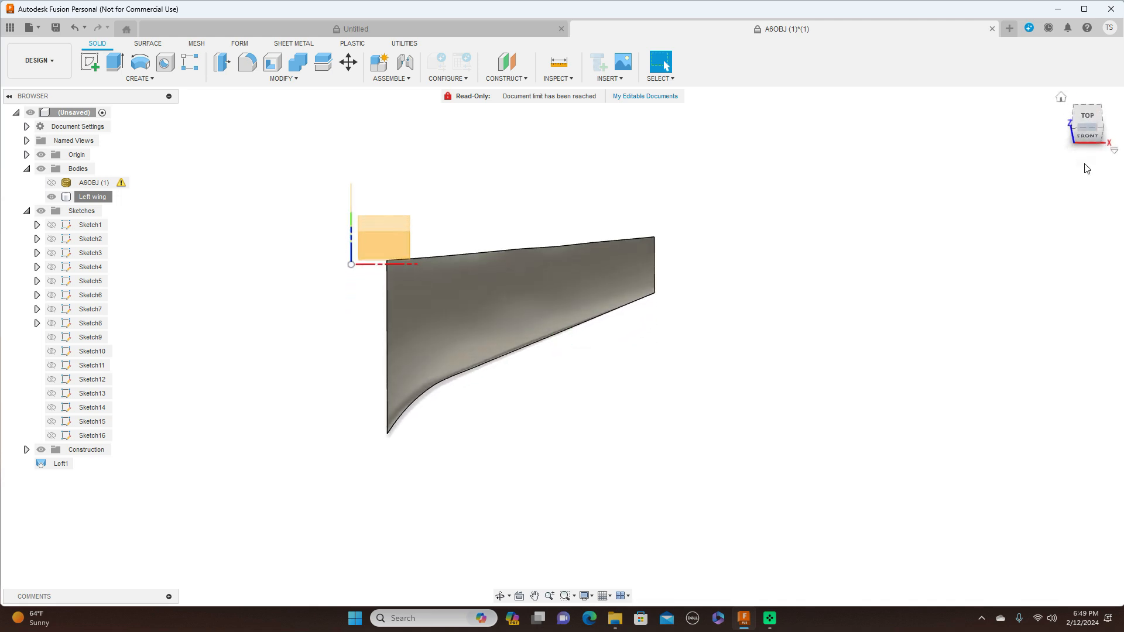
left_click(1087, 117)
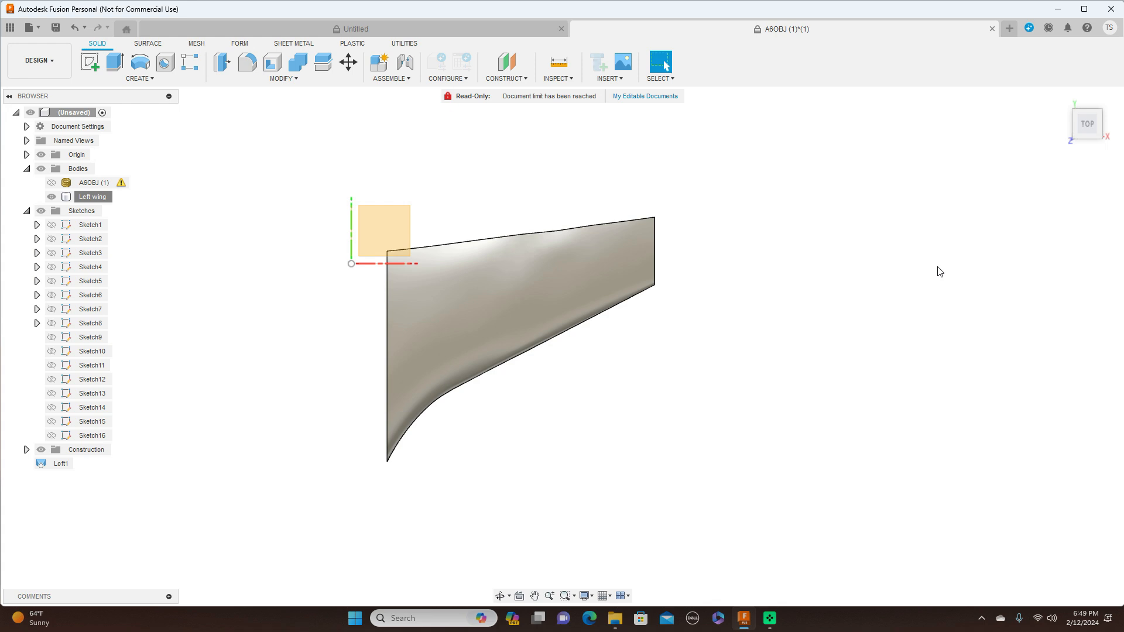
Make the A6OBJ (1) mesh visible again and view the aircraft from the front and right side
left_click(58, 184)
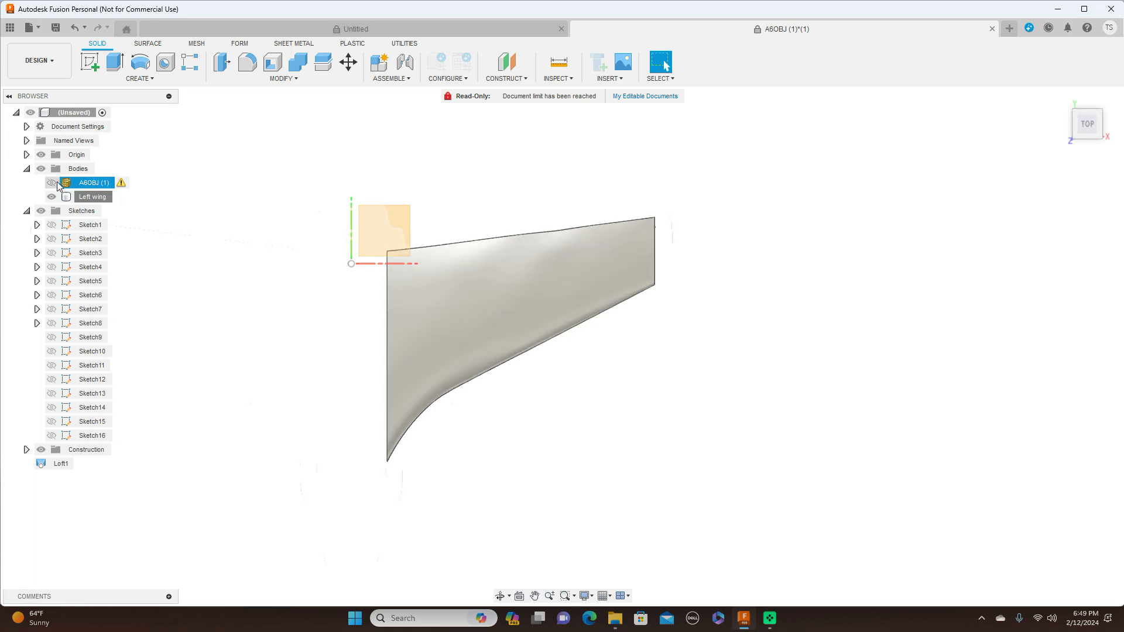
left_click(52, 183)
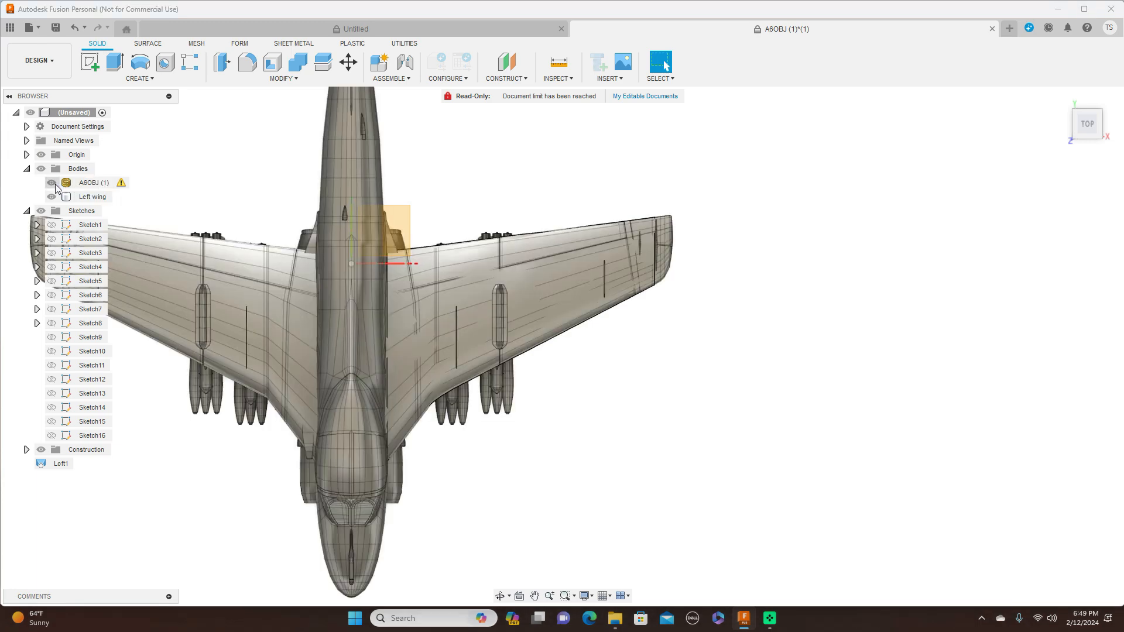
left_click(1089, 145)
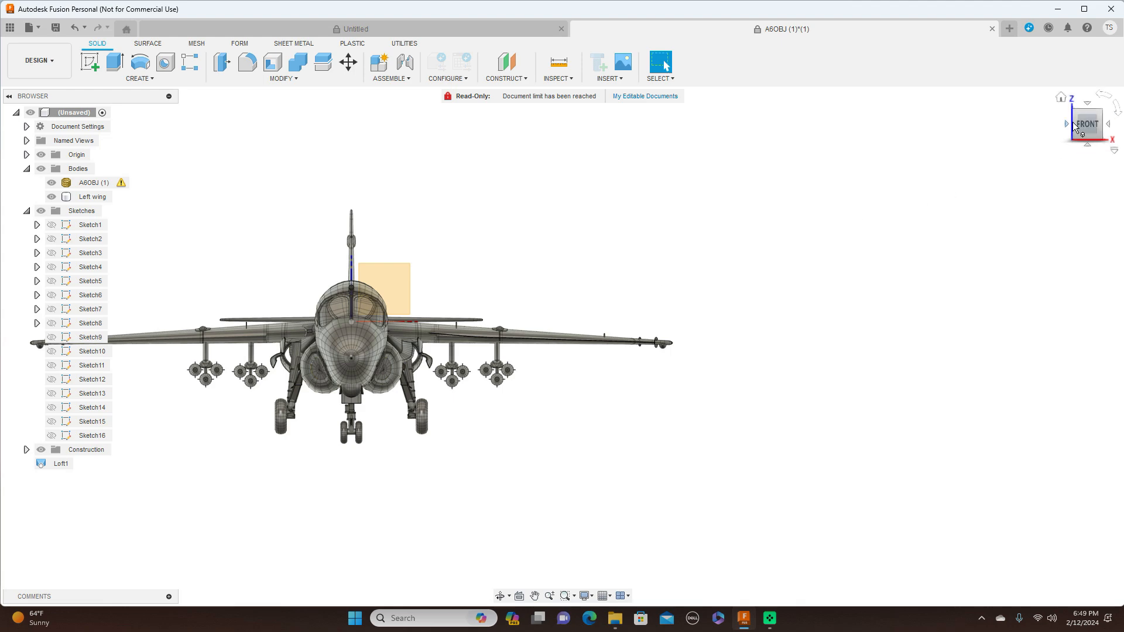
left_click(1105, 127)
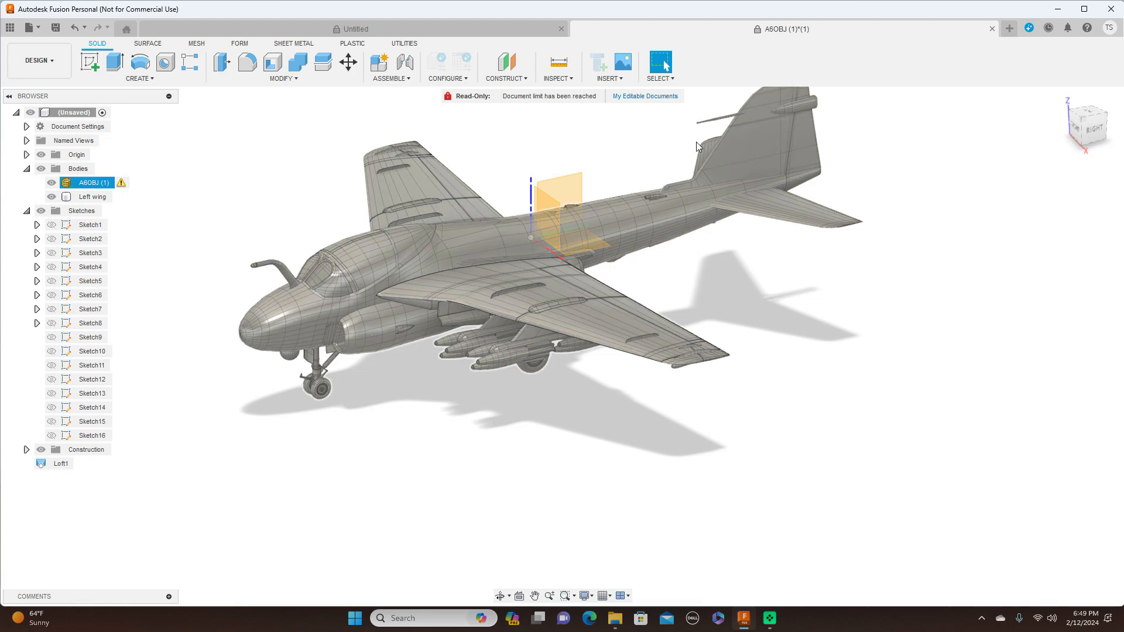
Create a mesh section sketch of the A6OBJ (1) mesh parallel to the XZ origin plane, offset -15 mm through the fuselage
left_click(156, 79)
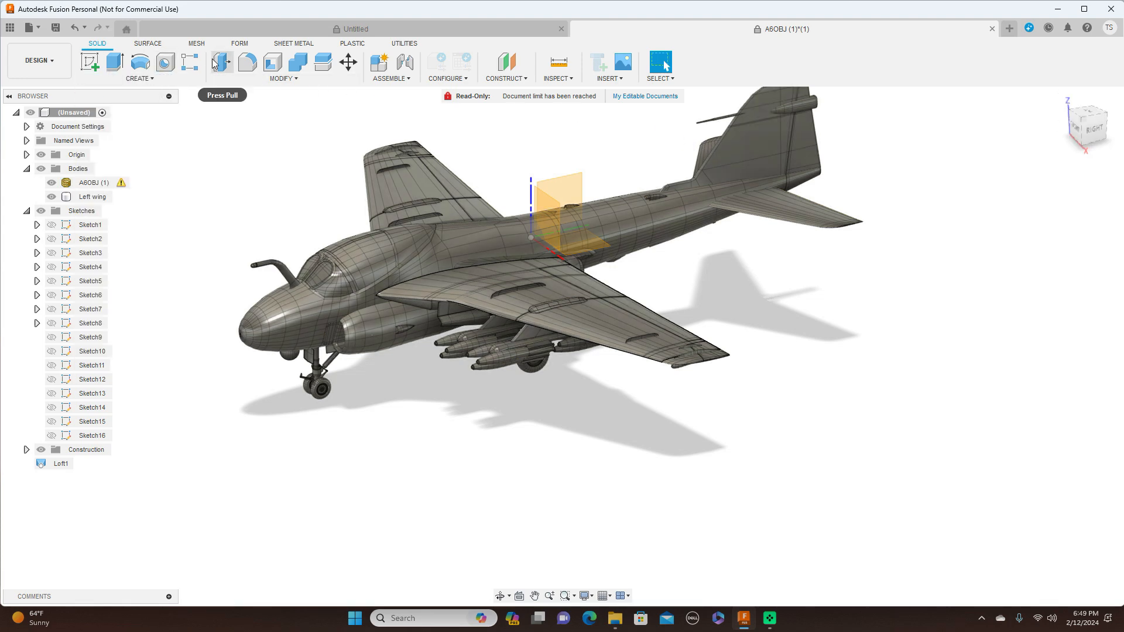
left_click(200, 45)
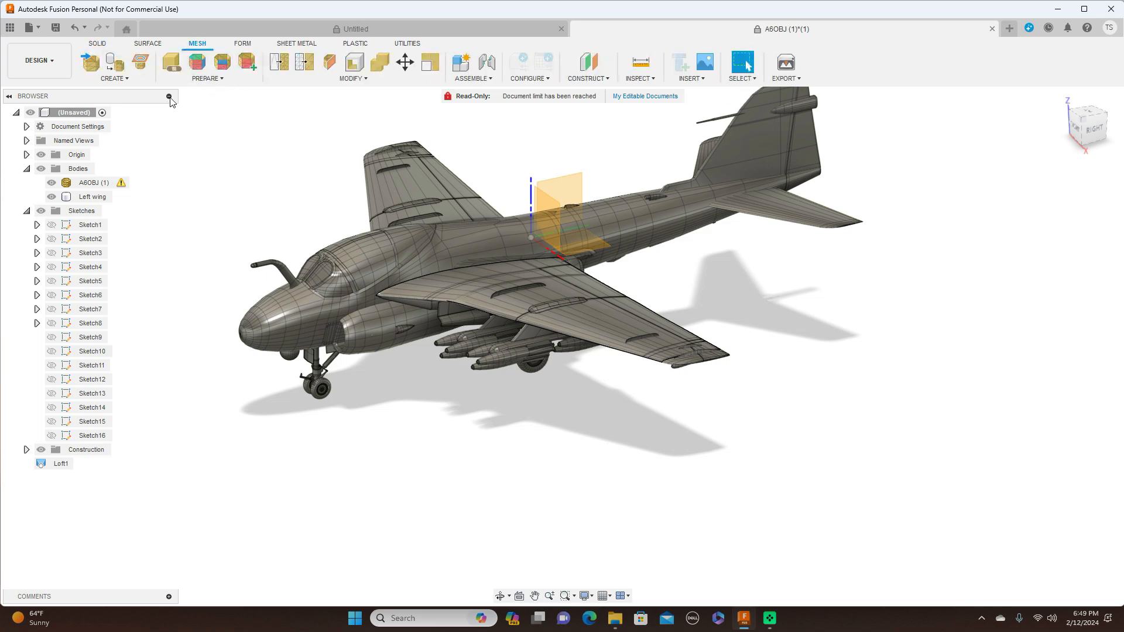
left_click(131, 79)
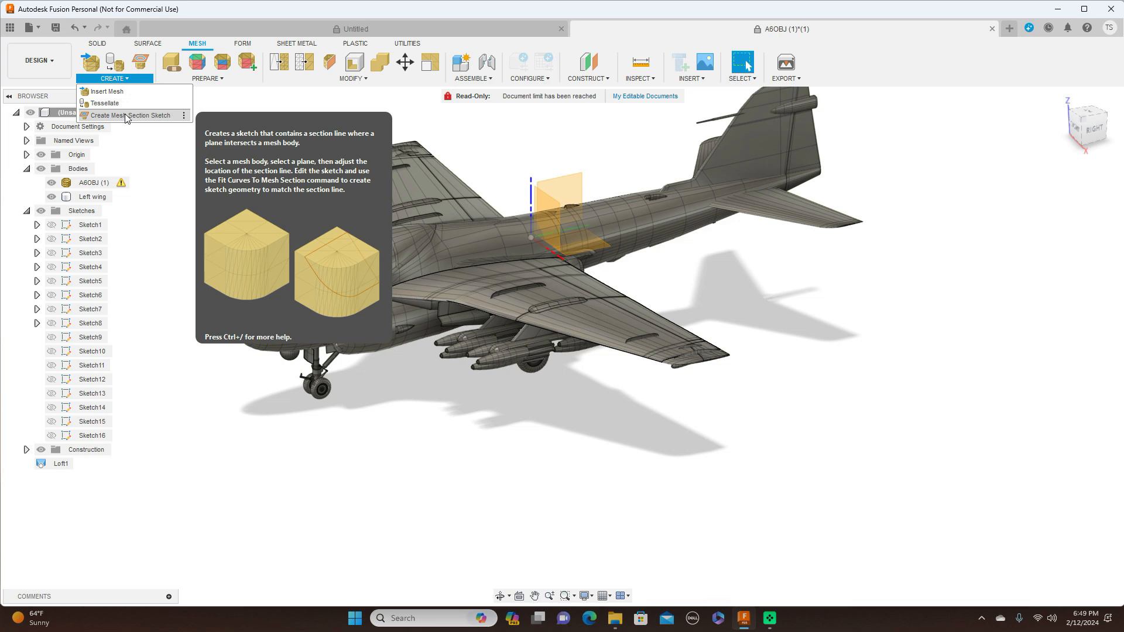
left_click(126, 116)
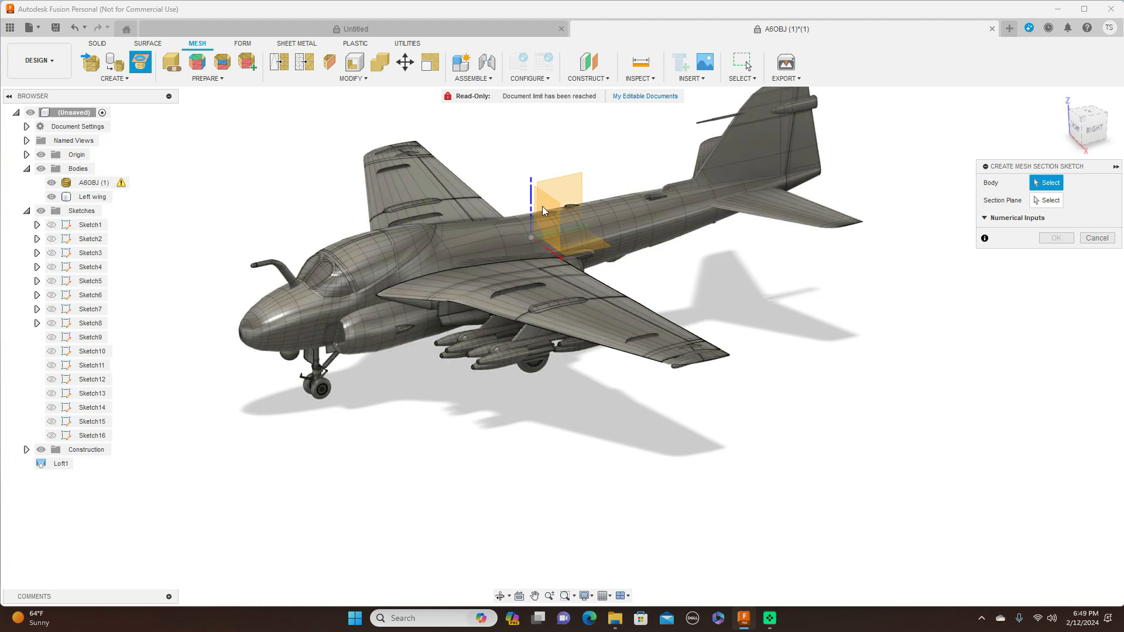
left_click(443, 243)
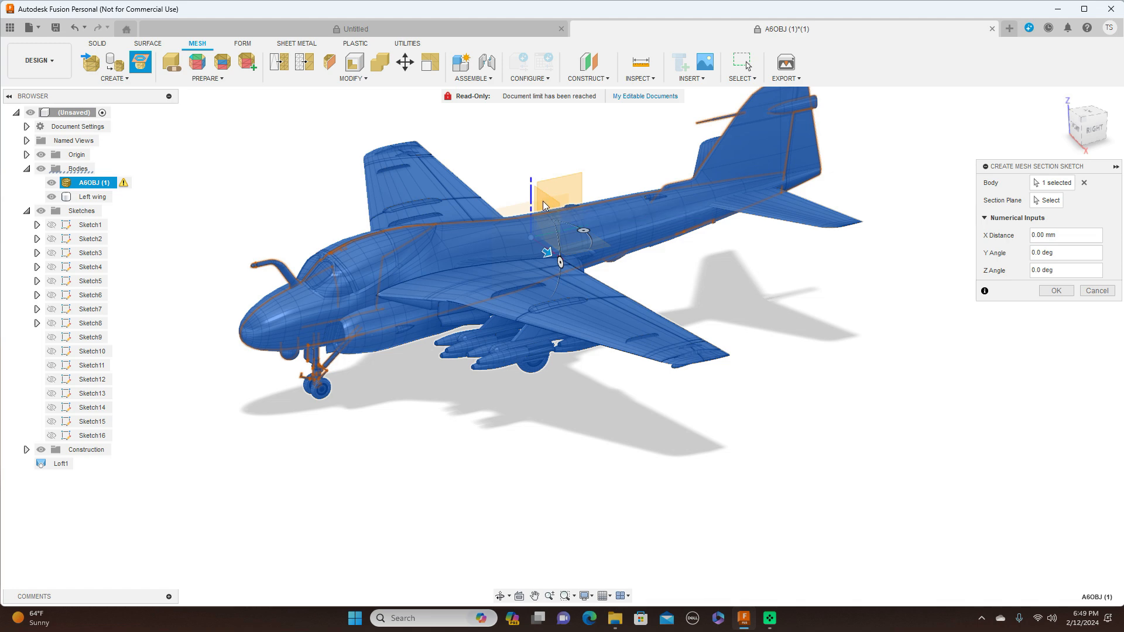
left_click(1045, 200)
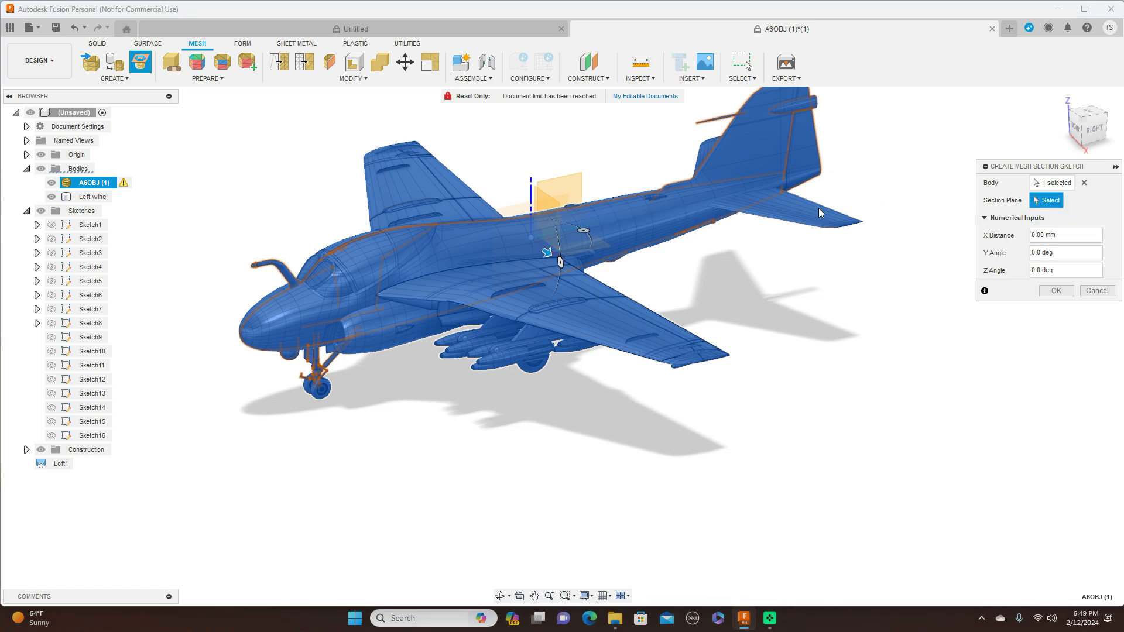
left_click(544, 202)
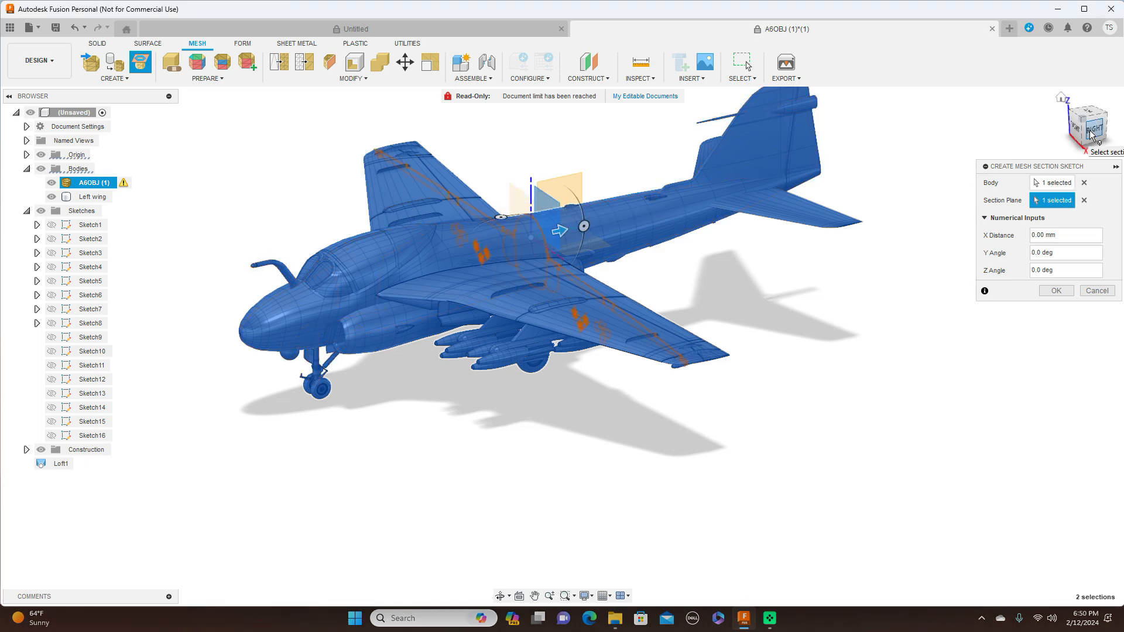
left_click(1093, 130)
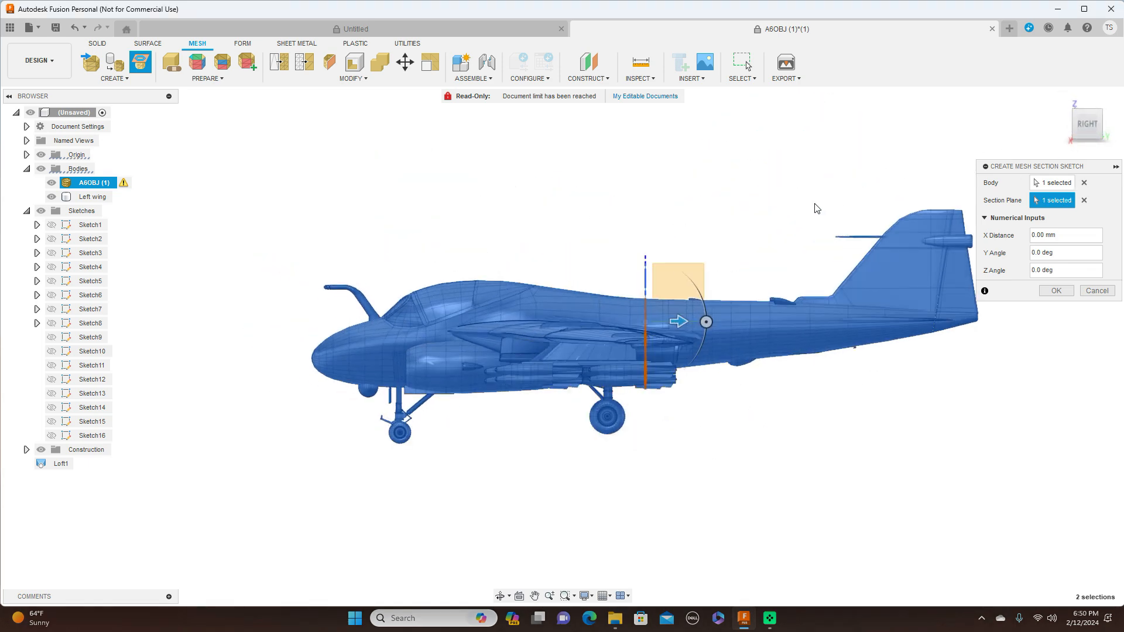
left_click_drag(678, 320, 544, 308)
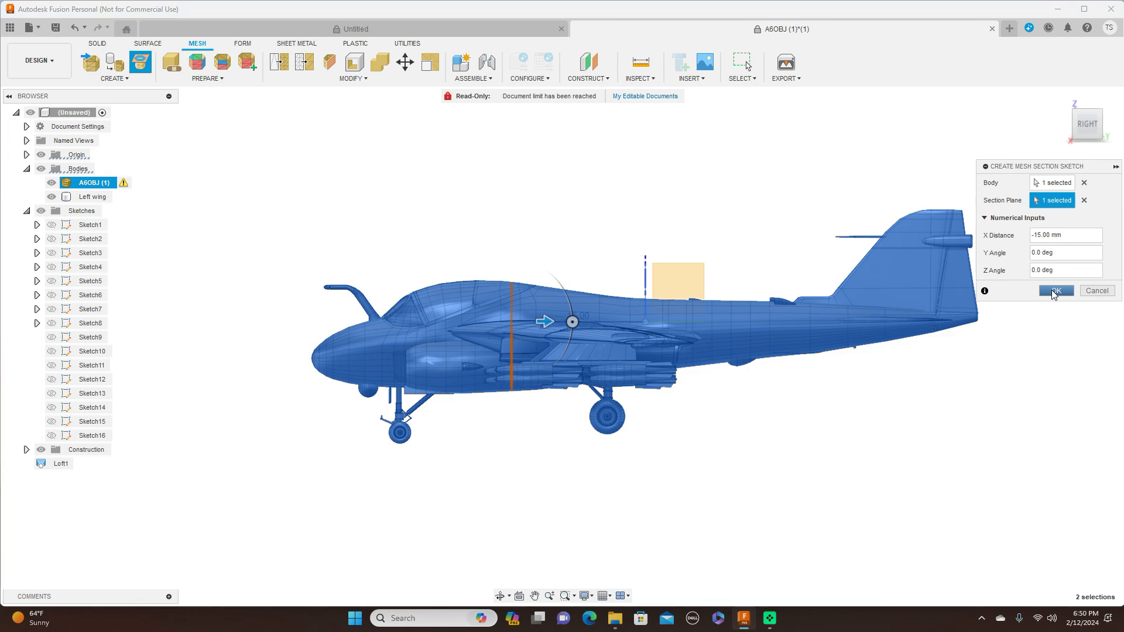
left_click(1054, 291)
Hide the A6OBJ (1) mesh and Left wing body, and examine the fuselage section outline from the front
left_click(1066, 126)
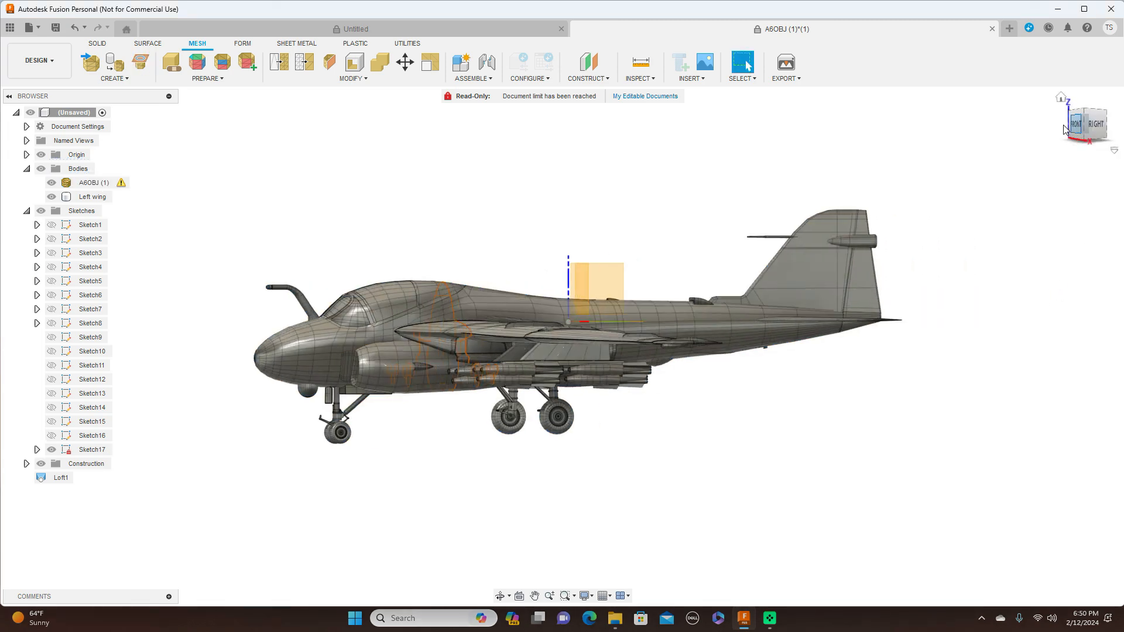
middle_click_drag(684, 237, 818, 227)
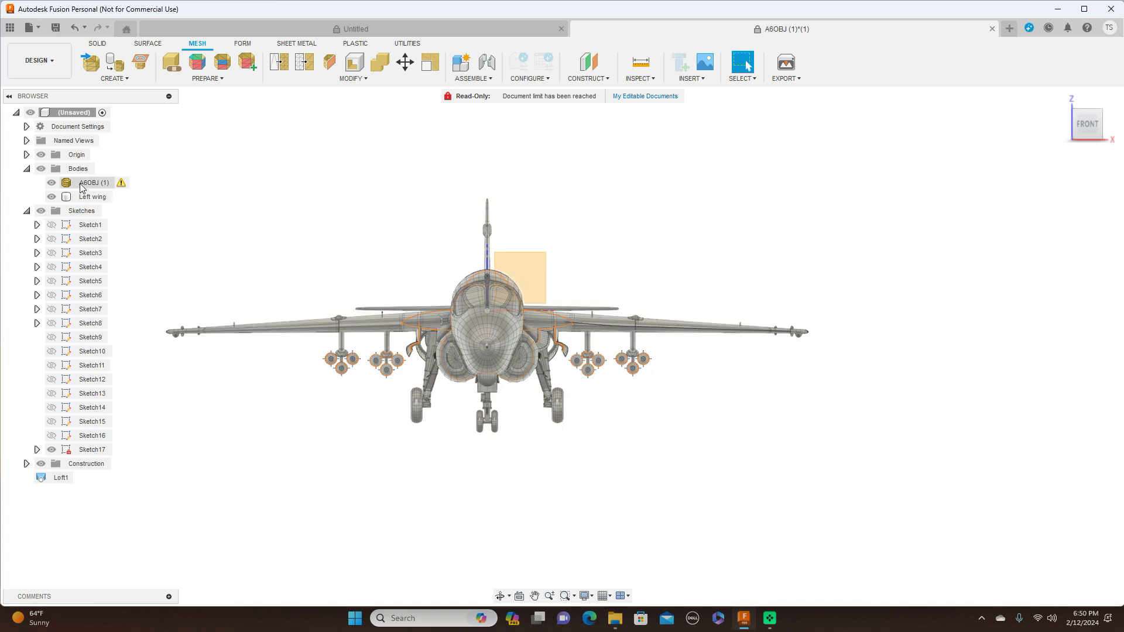
left_click(77, 186)
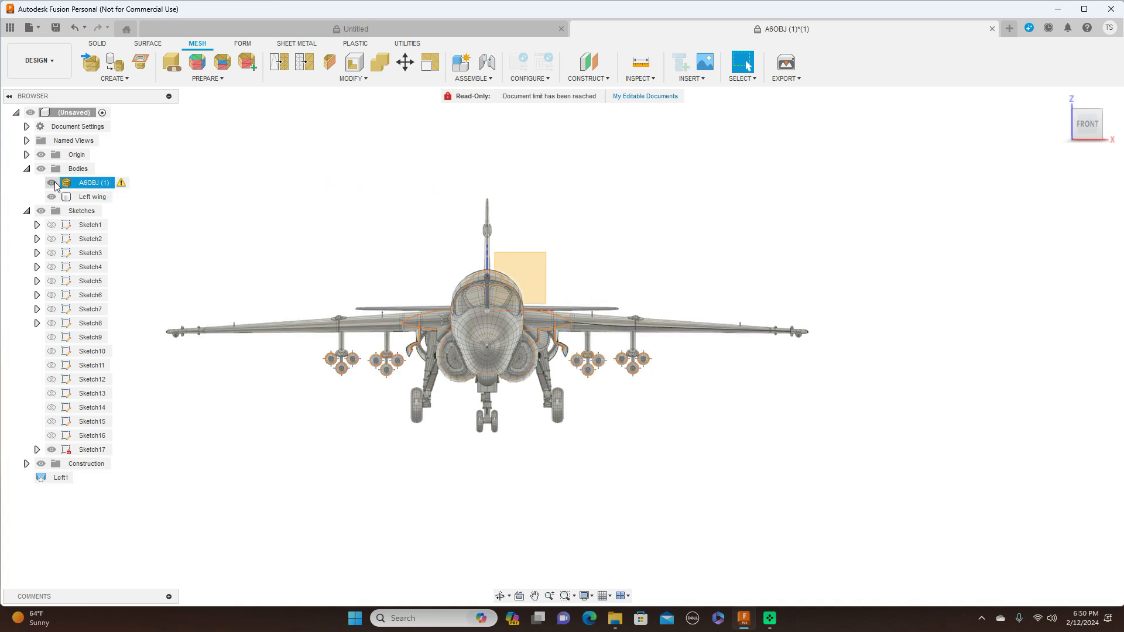
left_click(53, 183)
left_click(51, 196)
scroll(656, 257, "up", 1)
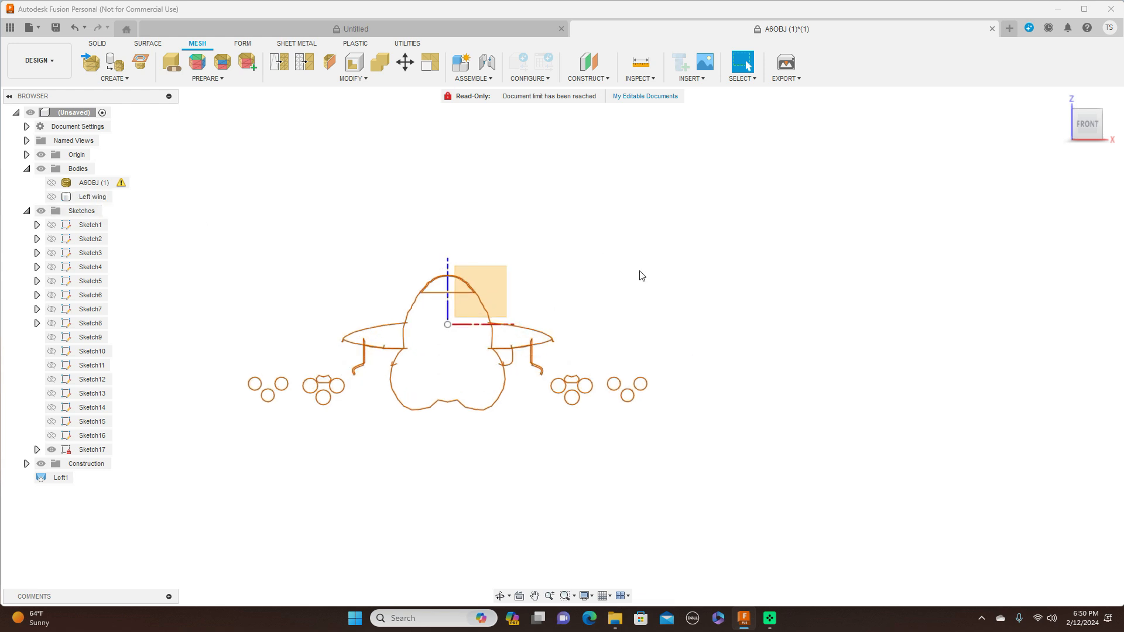
scroll(760, 216, "up", 3)
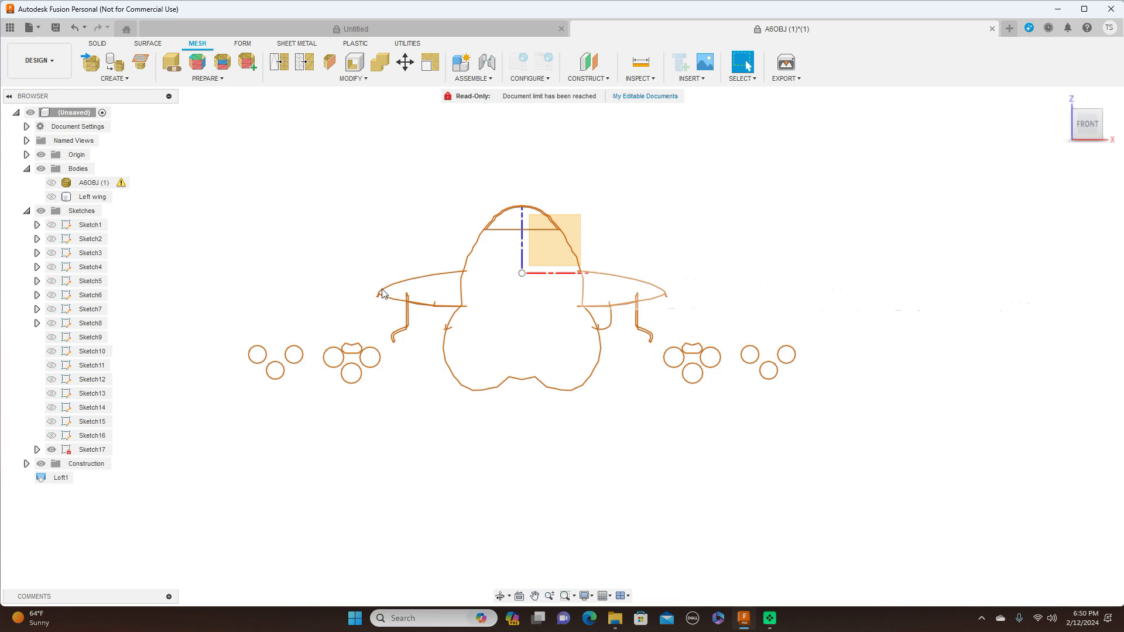
scroll(463, 382, "up", 2)
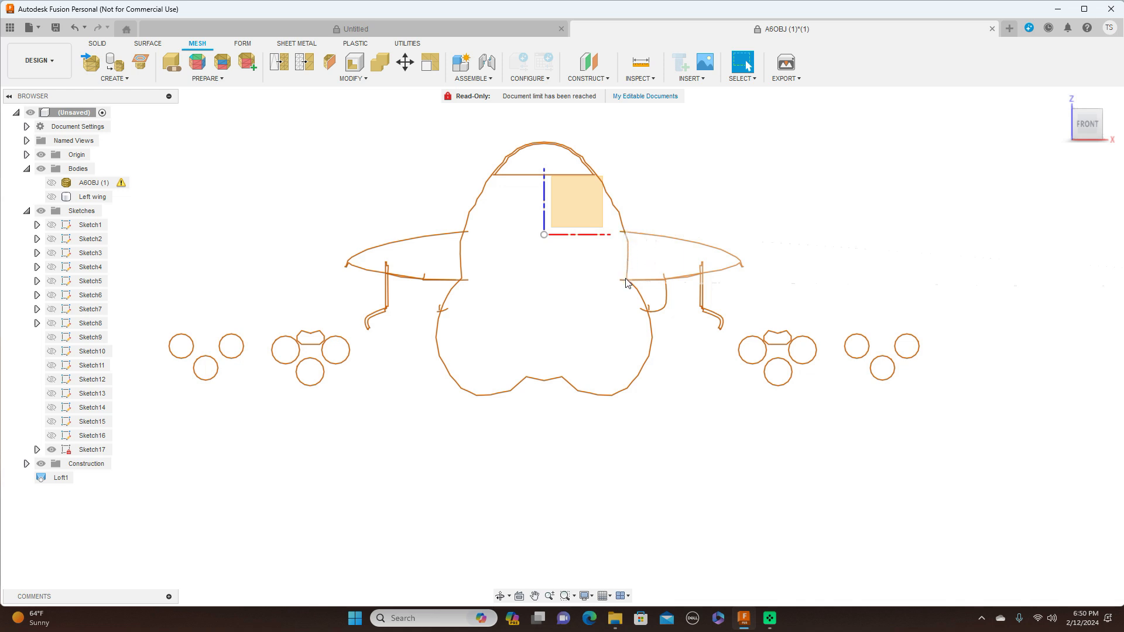
Show the A6OBJ (1) mesh and create a second section sketch from it, parallel to the XZ origin plane at -21 mm
mouse_move(1109, 128)
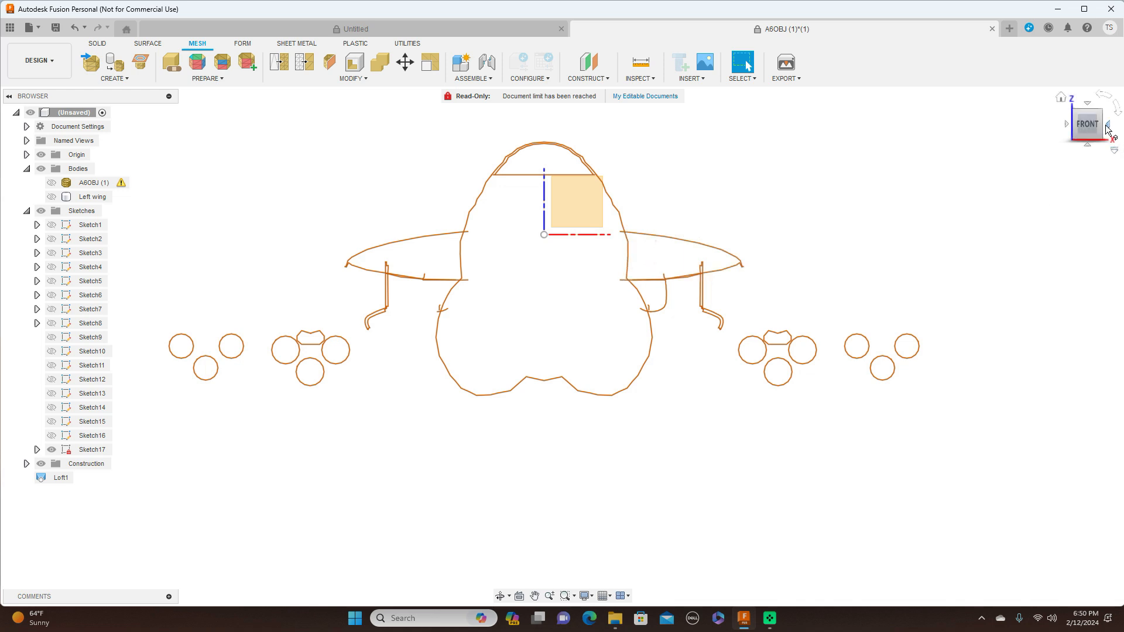
left_click(1109, 126)
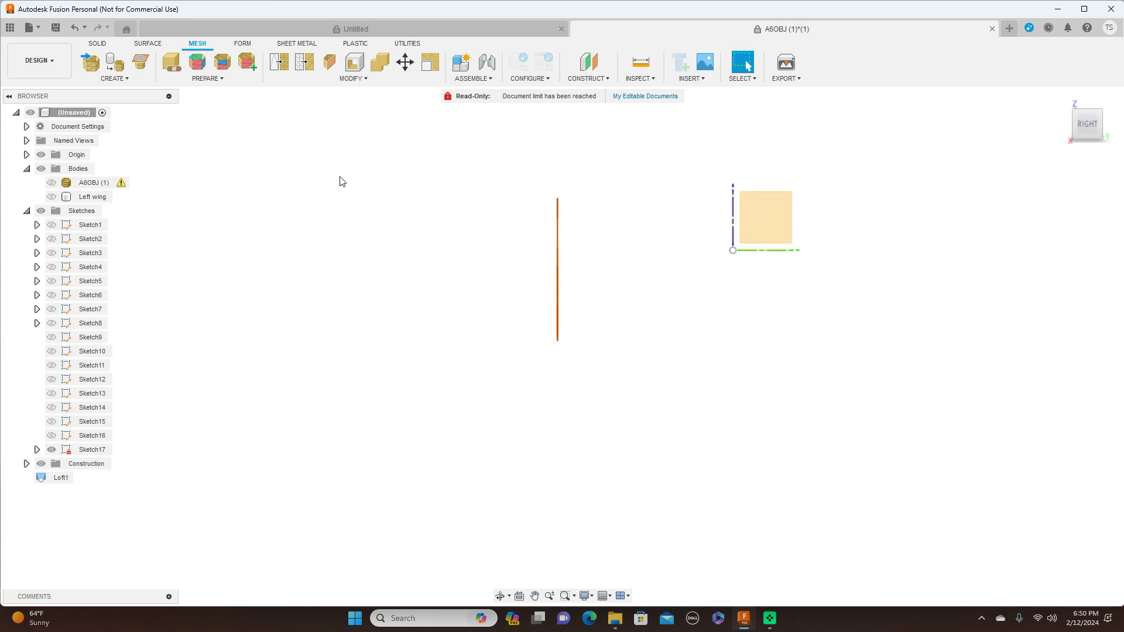
left_click(51, 182)
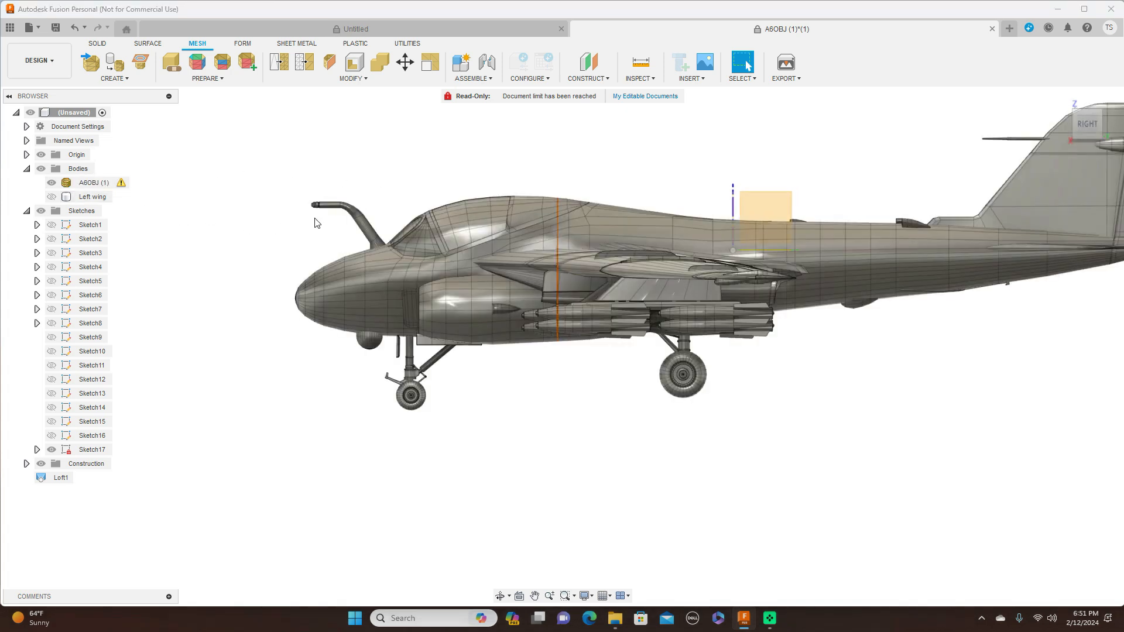
left_click(120, 78)
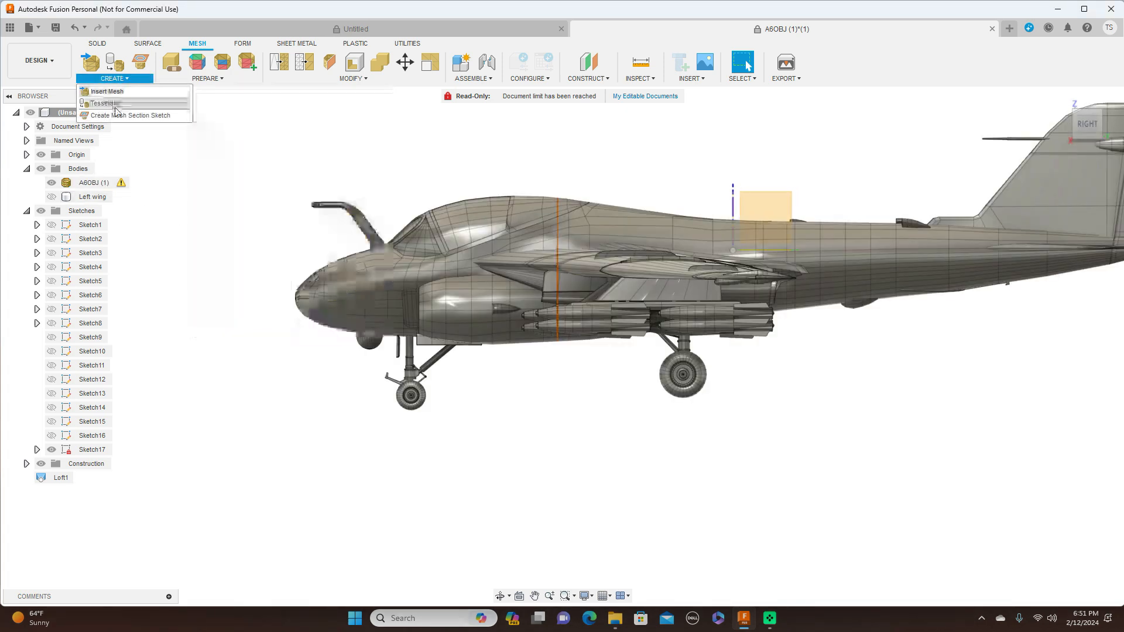
left_click(146, 115)
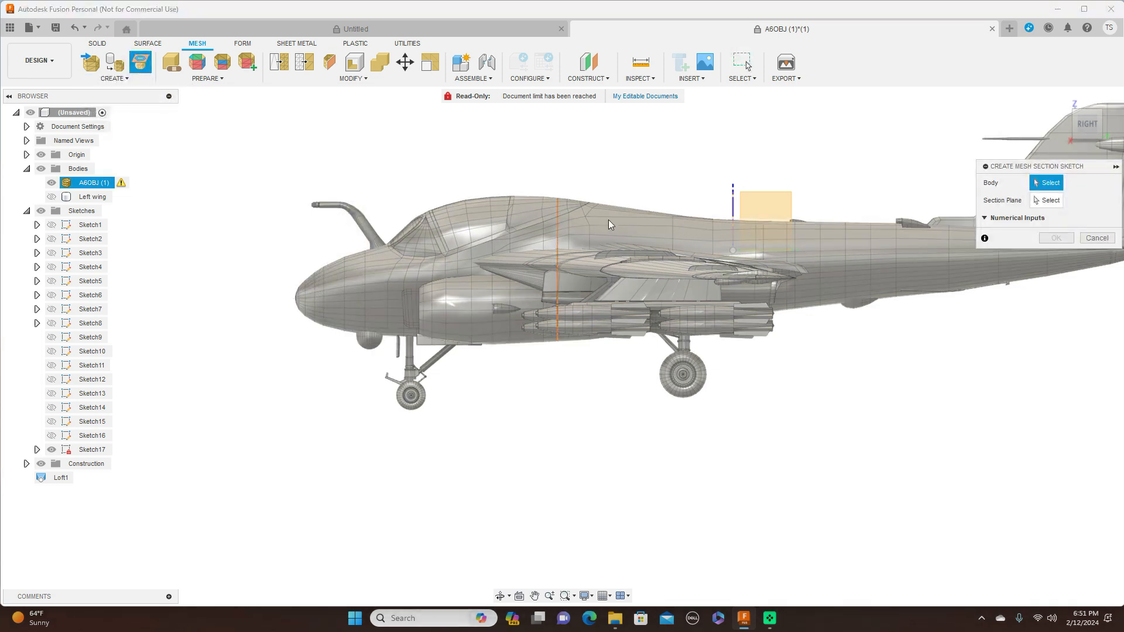
left_click(609, 219)
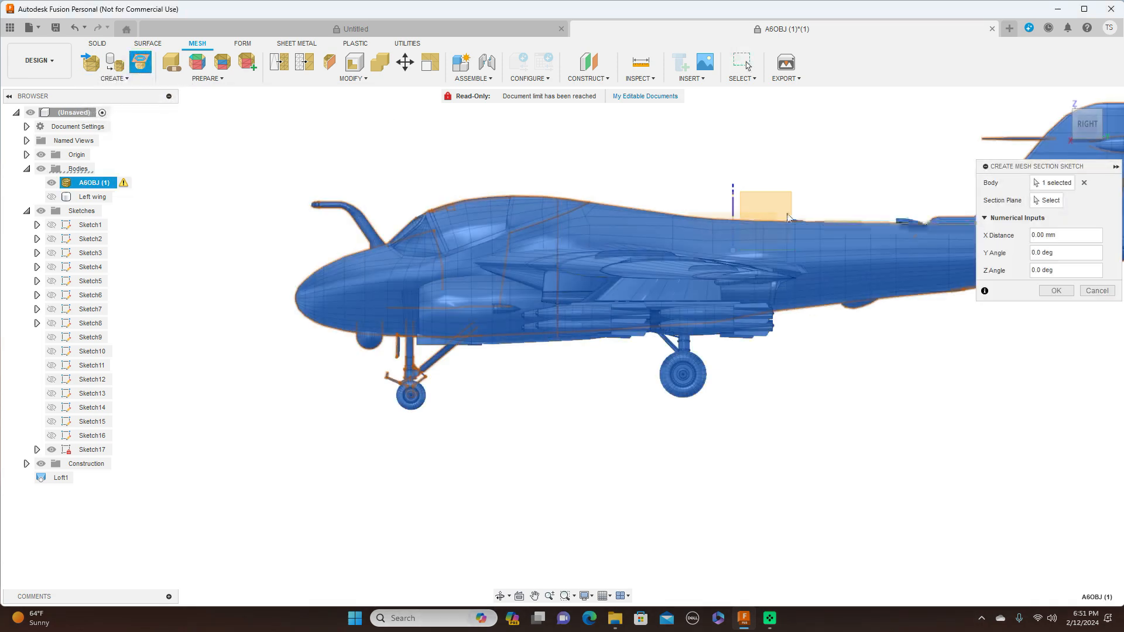
left_click(1045, 200)
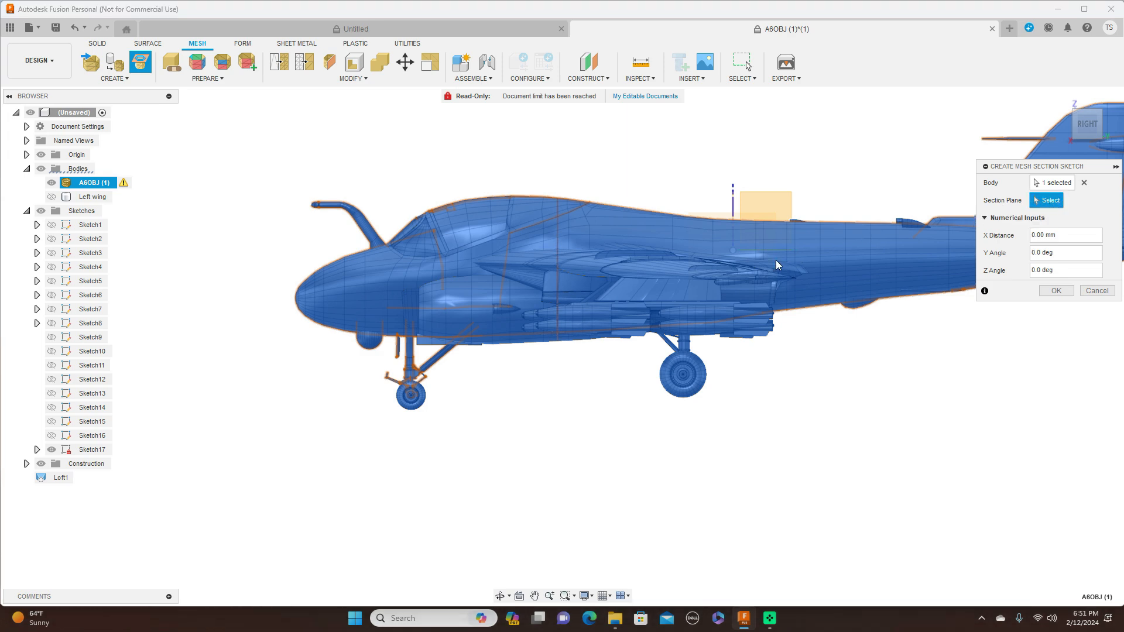
left_click_drag(1095, 124, 1119, 129)
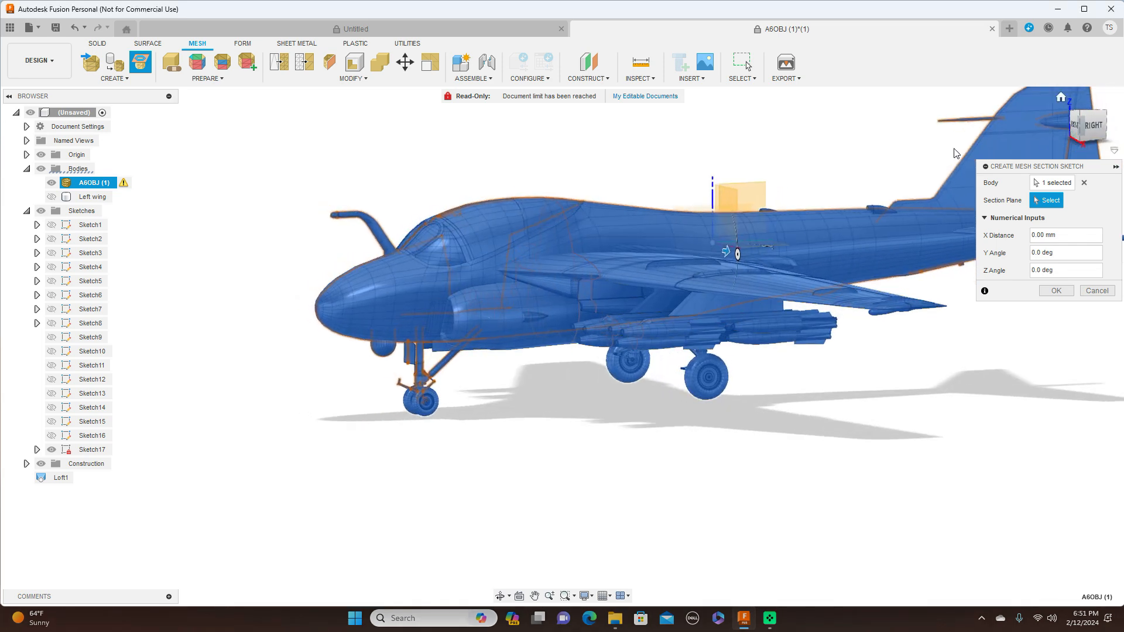
left_click(727, 199)
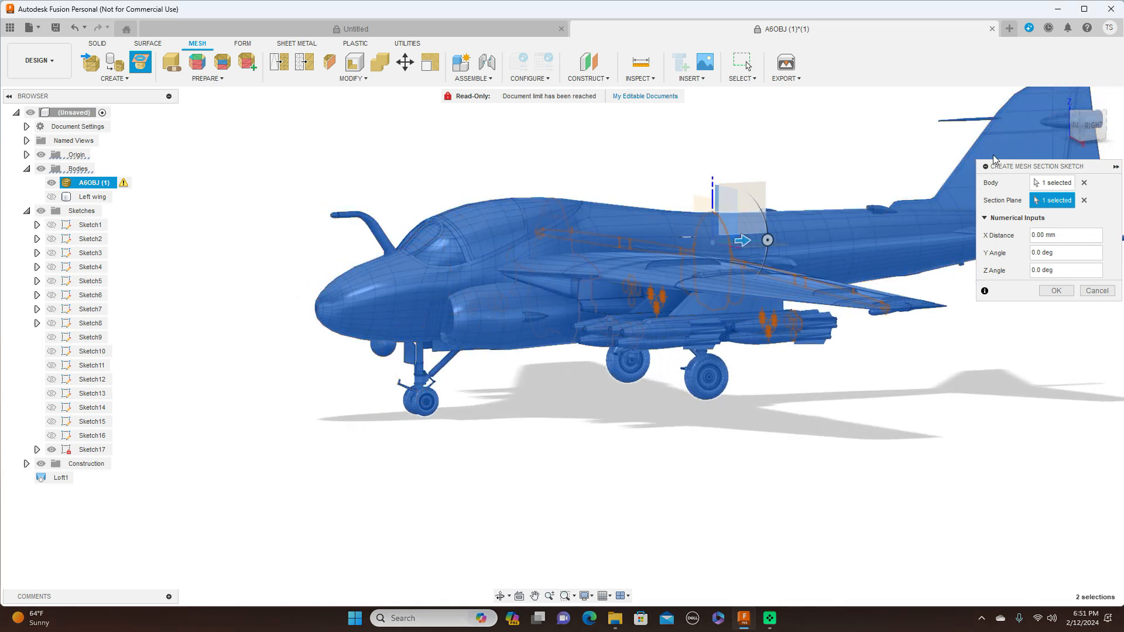
left_click(1086, 127)
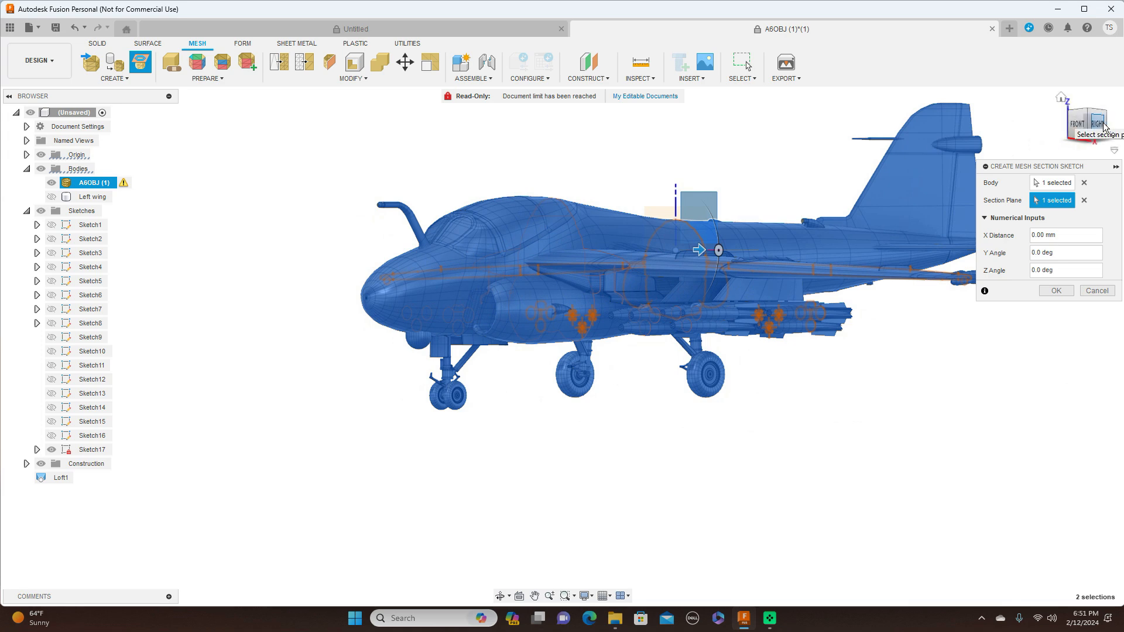
left_click(1104, 127)
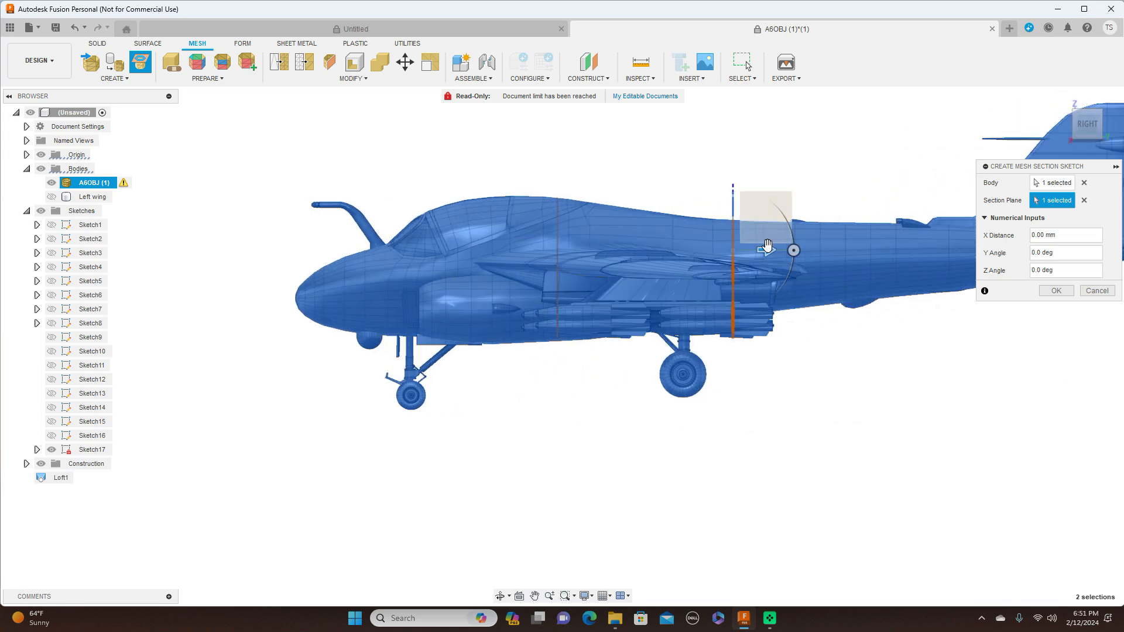
left_click_drag(766, 245, 523, 235)
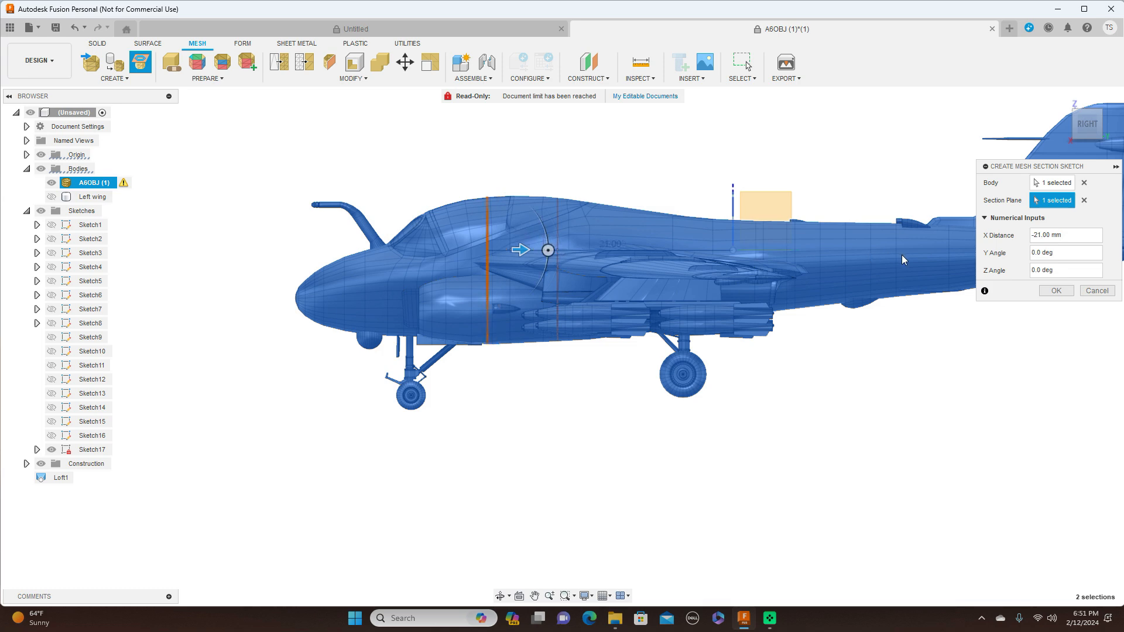
left_click(1055, 290)
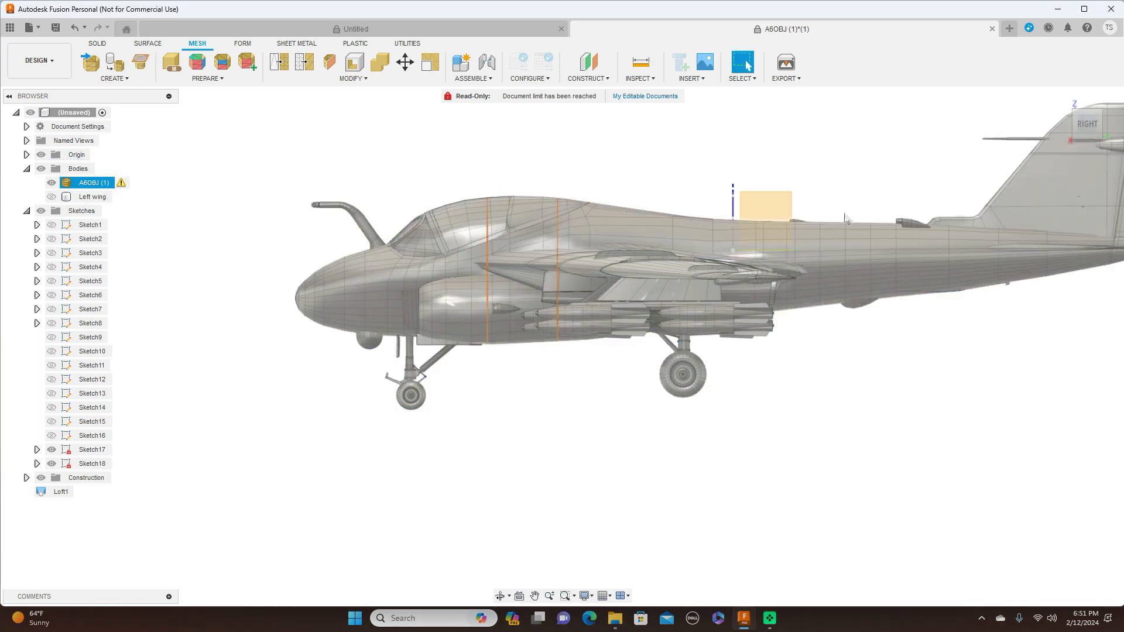
Hide the A6OBJ (1) mesh and compare the two fuselage section outlines from the front
left_click(51, 183)
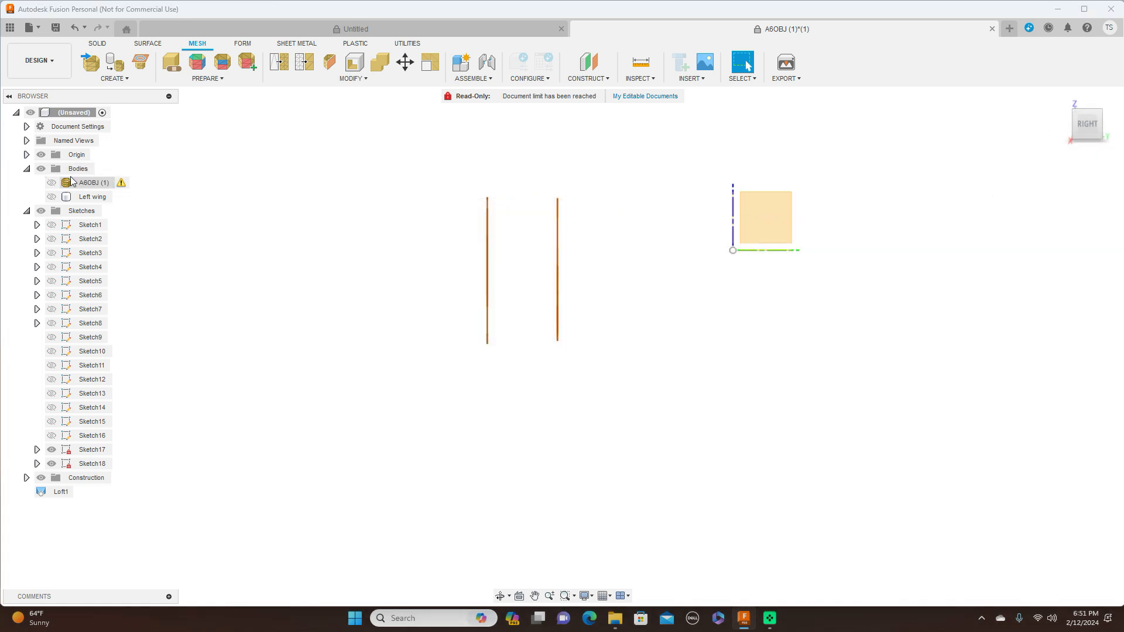
left_click(1064, 139)
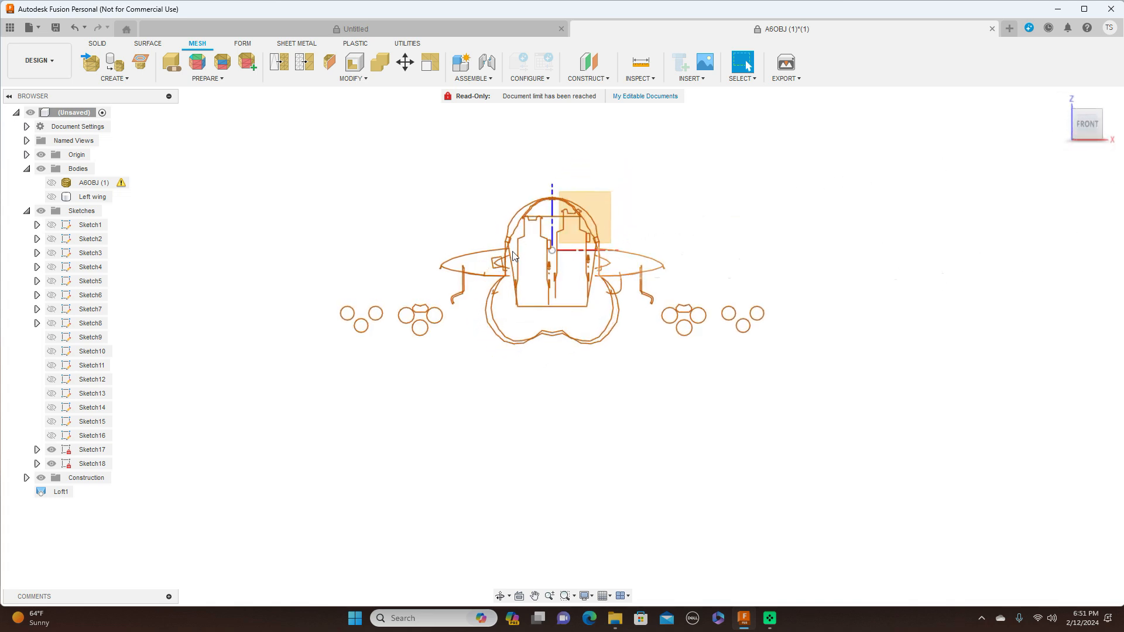
scroll(518, 238, "up", 5)
scroll(757, 296, "down", 3)
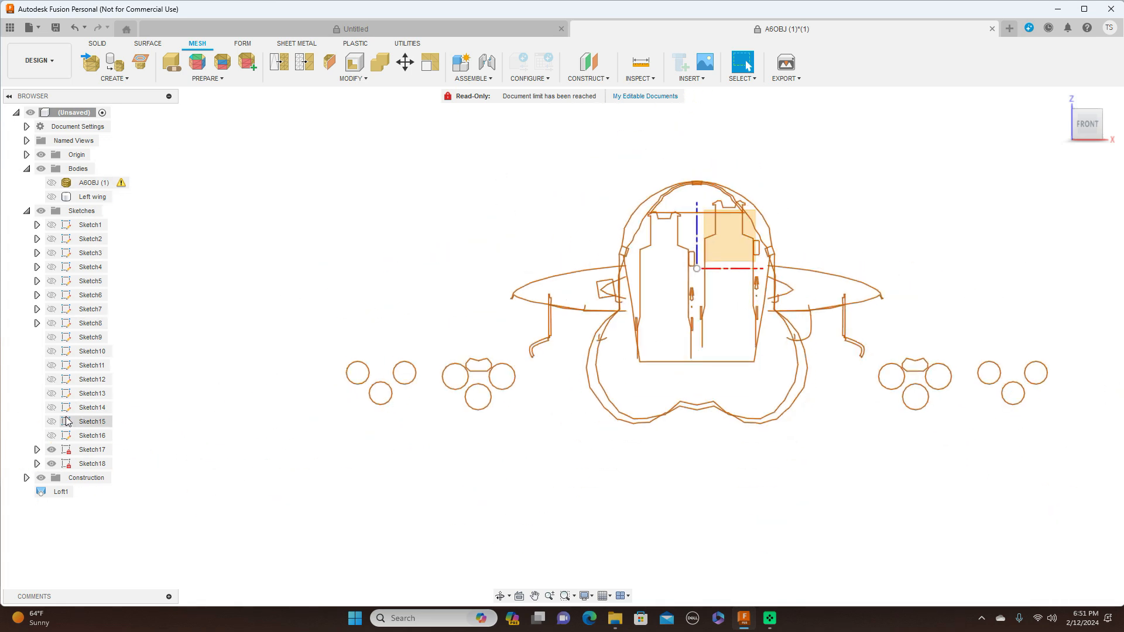
Hide Sketch17, show the A6OBJ (1) mesh and examine where the Sketch18 section cuts the fuselage, from the side and at an angle
left_click(52, 449)
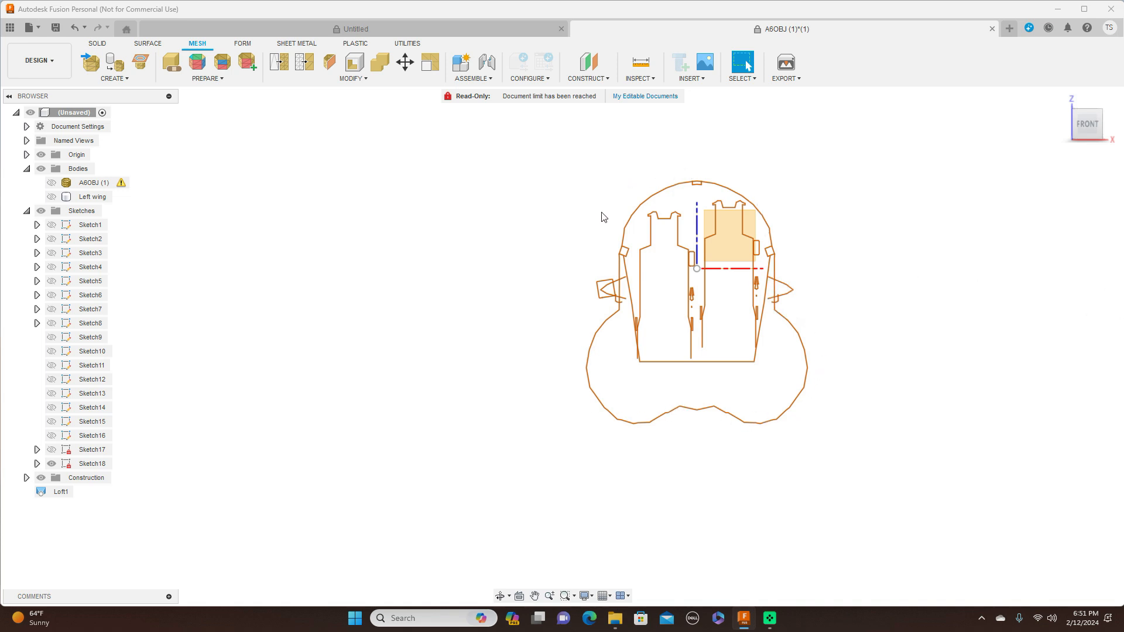
left_click(1099, 127)
left_click(1100, 125)
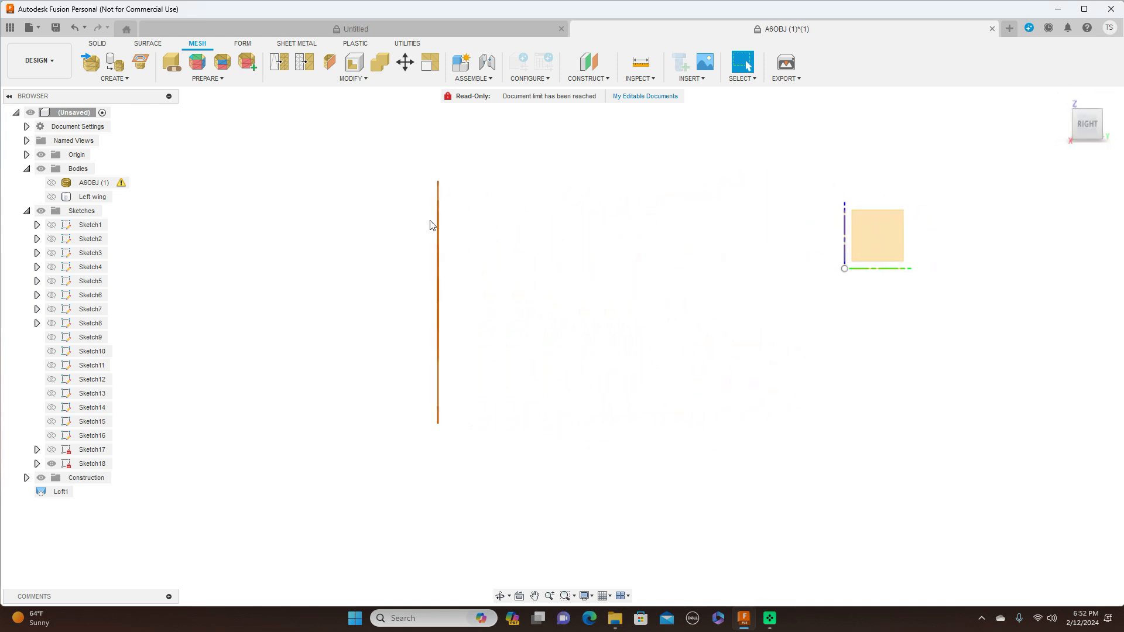
left_click(51, 183)
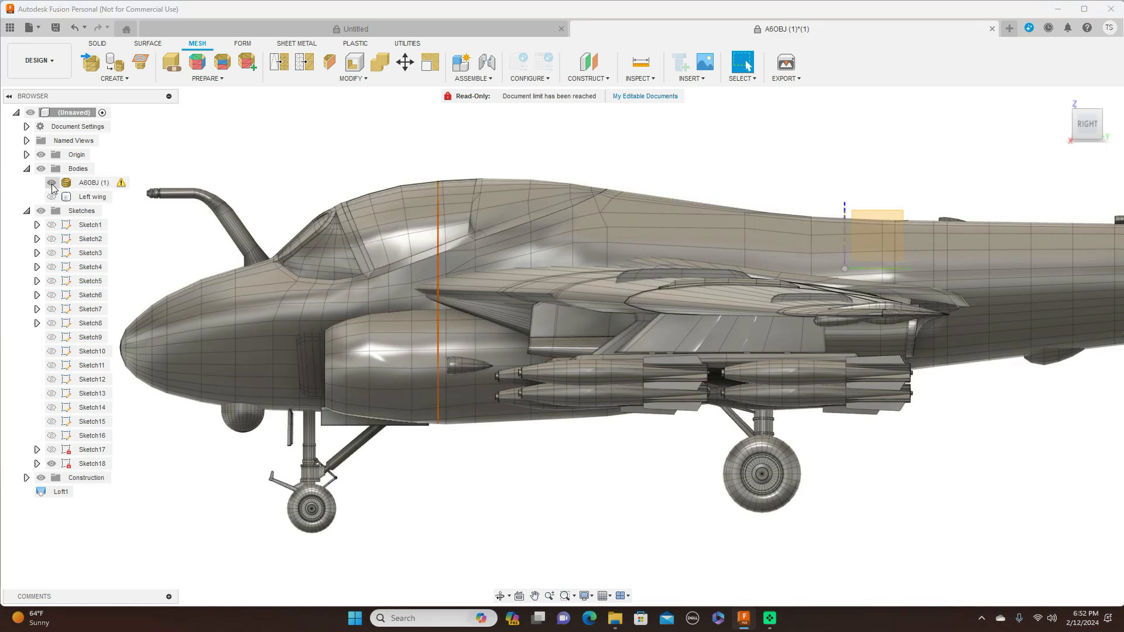
scroll(442, 237, "down", 5)
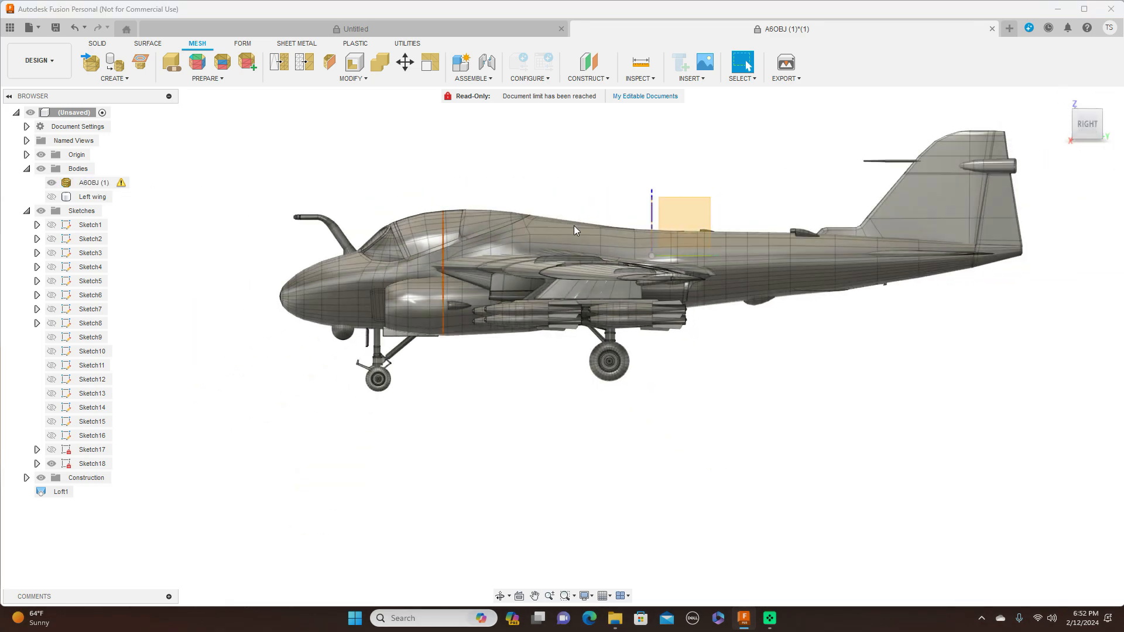
left_click(361, 290)
left_click_drag(1093, 154, 1091, 117)
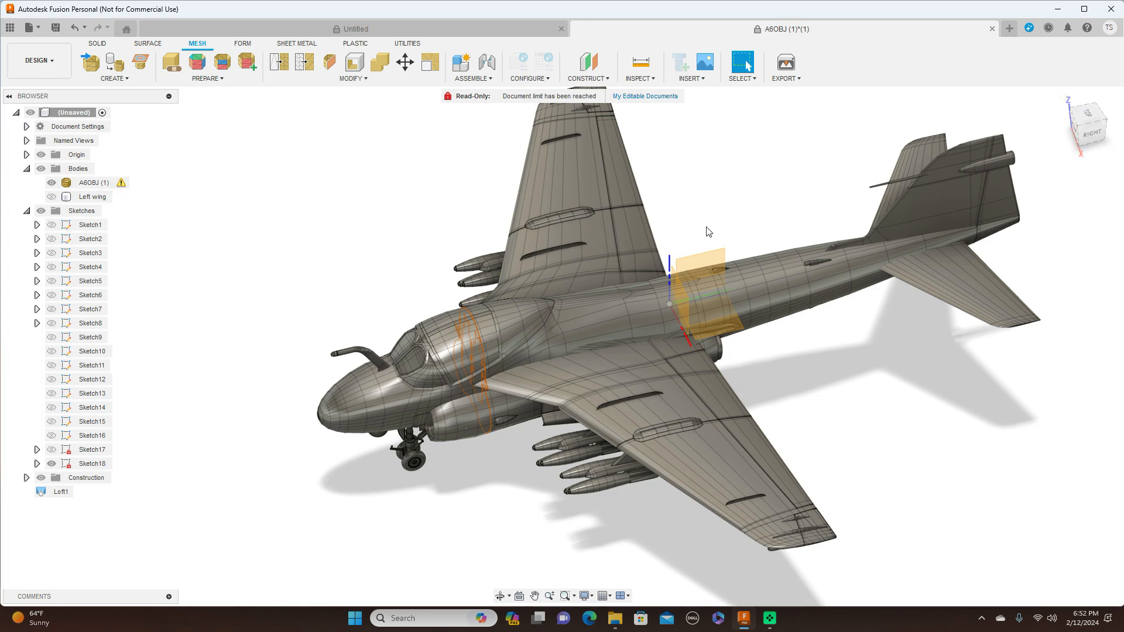
scroll(710, 232, "down", 3)
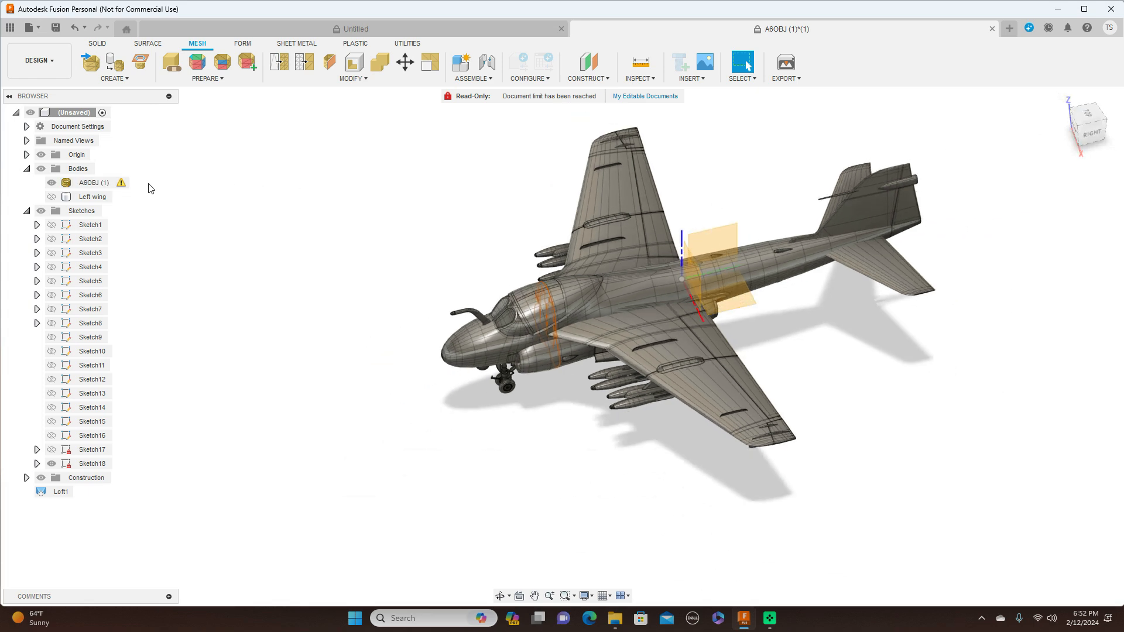
Show only the Left wing body, hiding the A6OBJ (1) mesh, Sketch18 and the origin, and view the wing from above
left_click(52, 182)
left_click(52, 198)
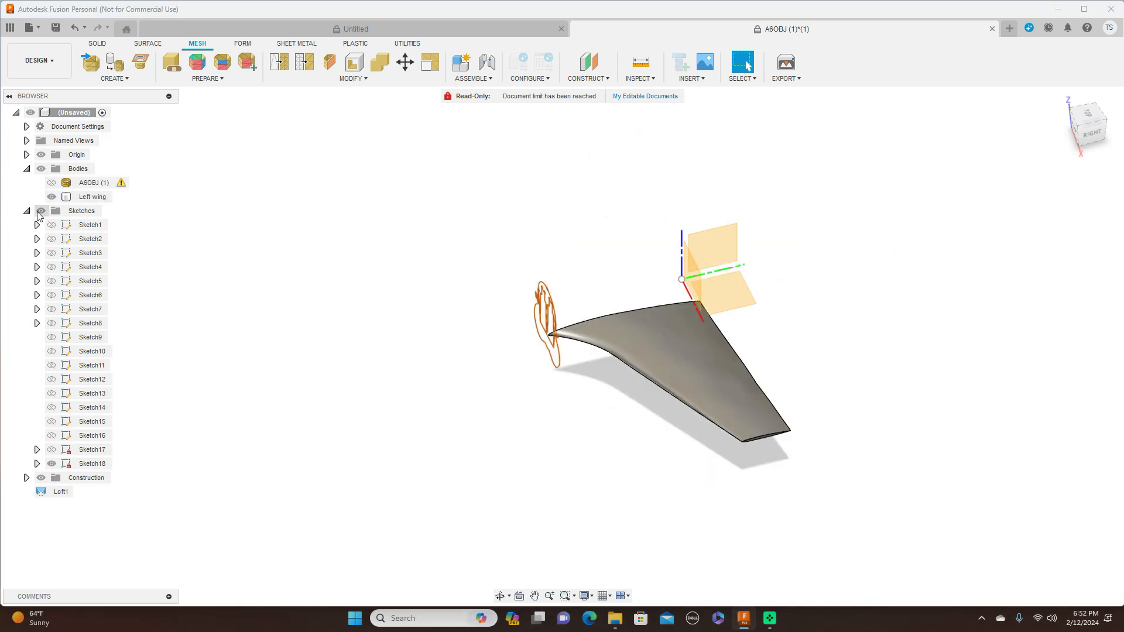
left_click(51, 463)
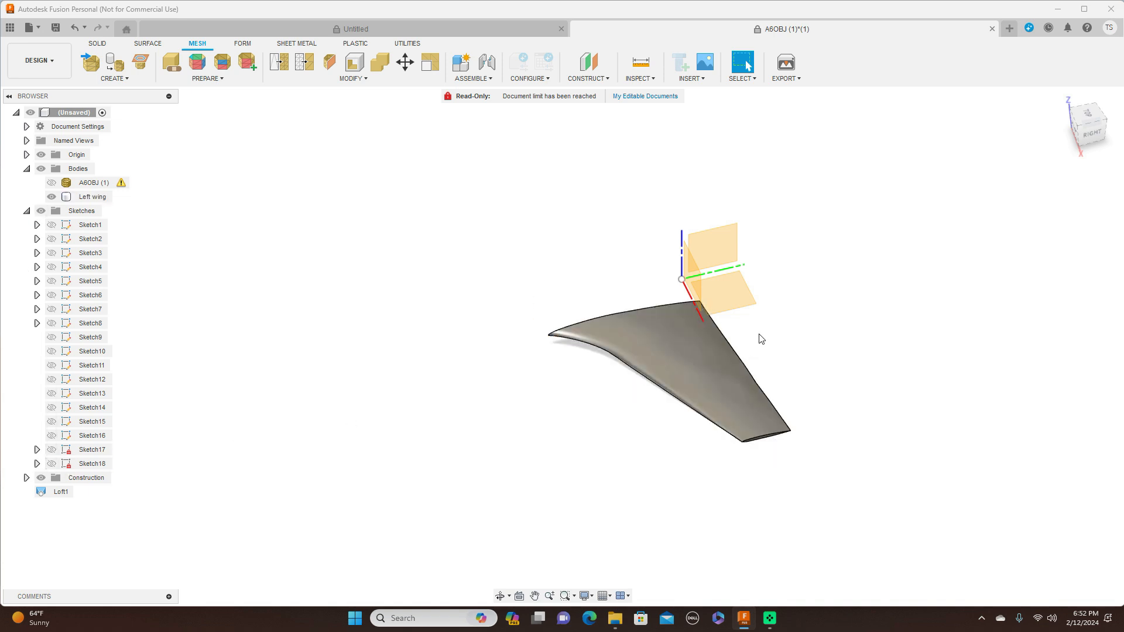
left_click(41, 155)
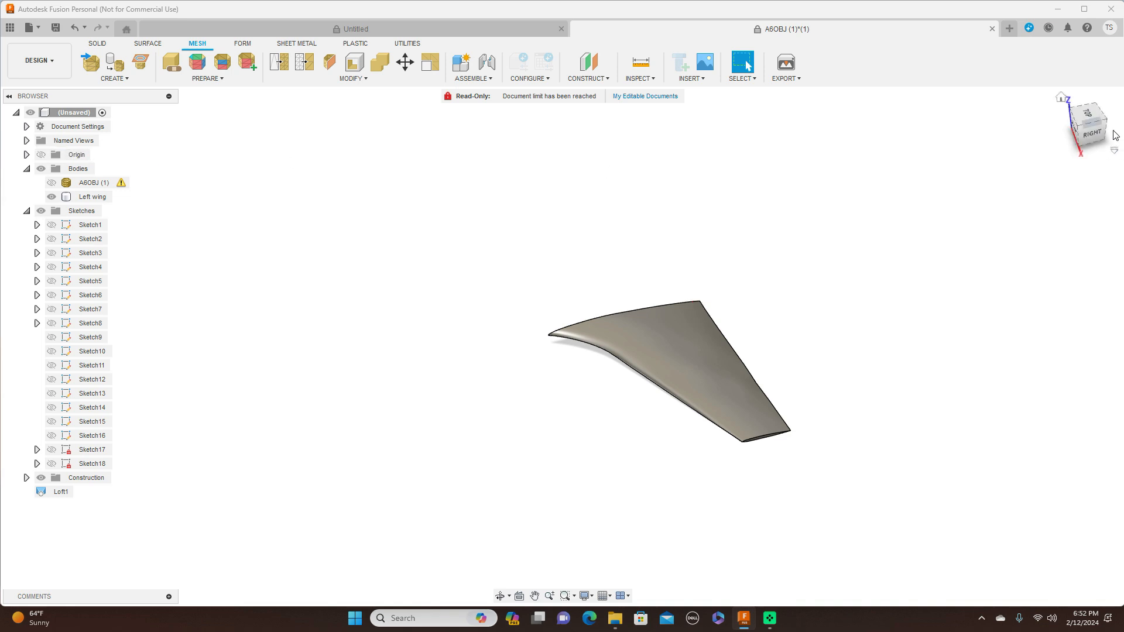
left_click(1084, 119)
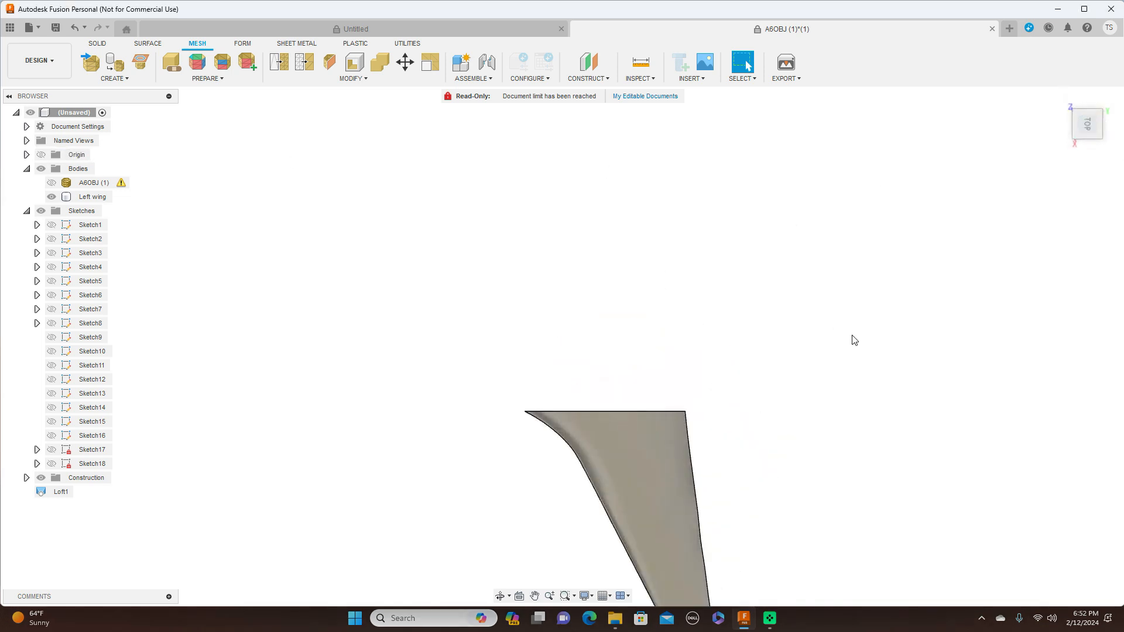
middle_click_drag(883, 371, 785, 228)
scroll(755, 219, "up", 3)
middle_click_drag(693, 264, 821, 248)
middle_click_drag(848, 317, 873, 258)
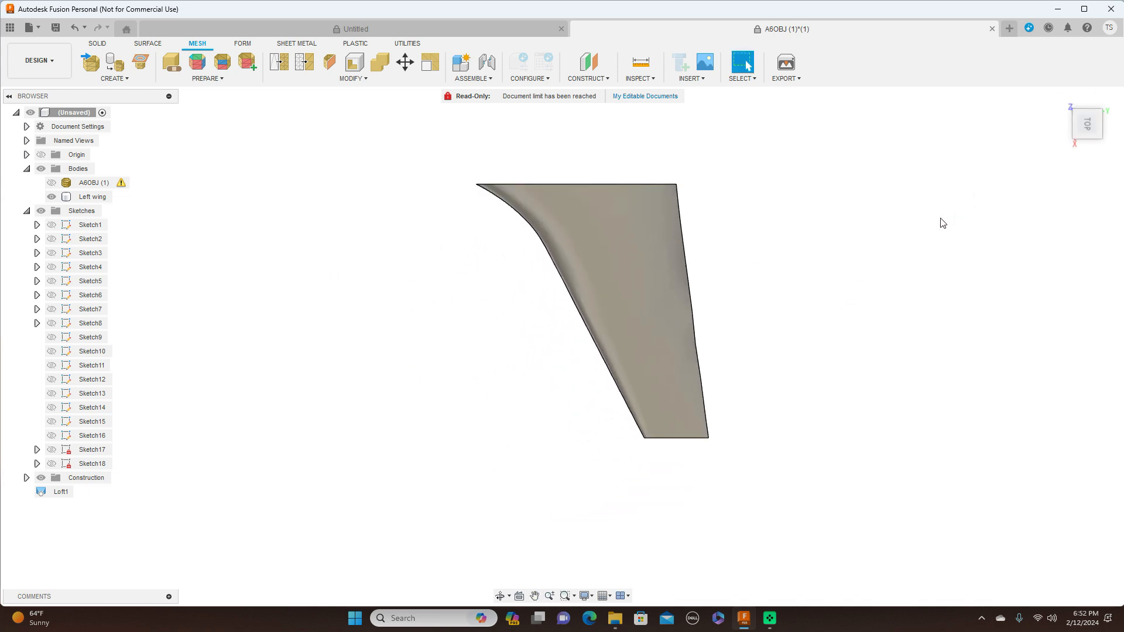
scroll(936, 224, "up", 1)
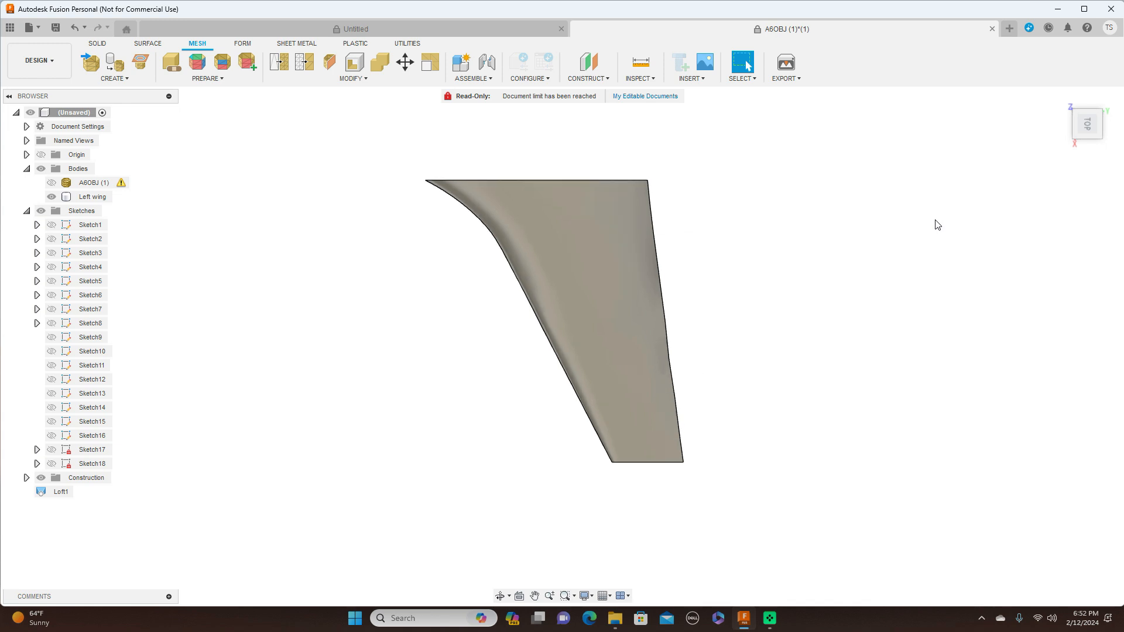
left_click_drag(1083, 121, 1080, 130)
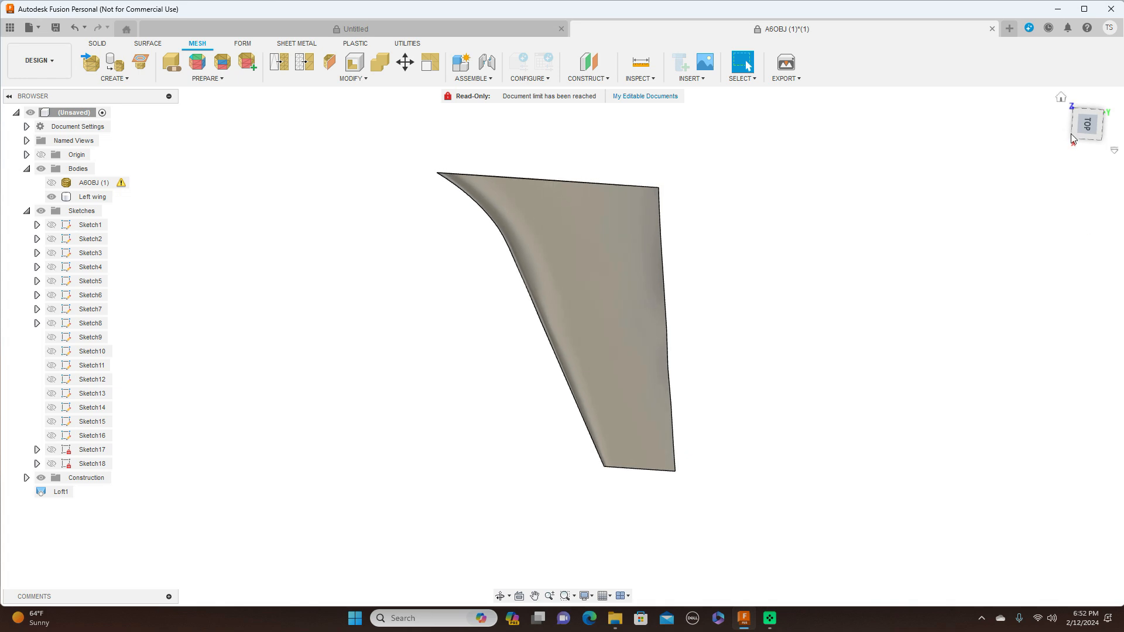
left_click(1080, 130)
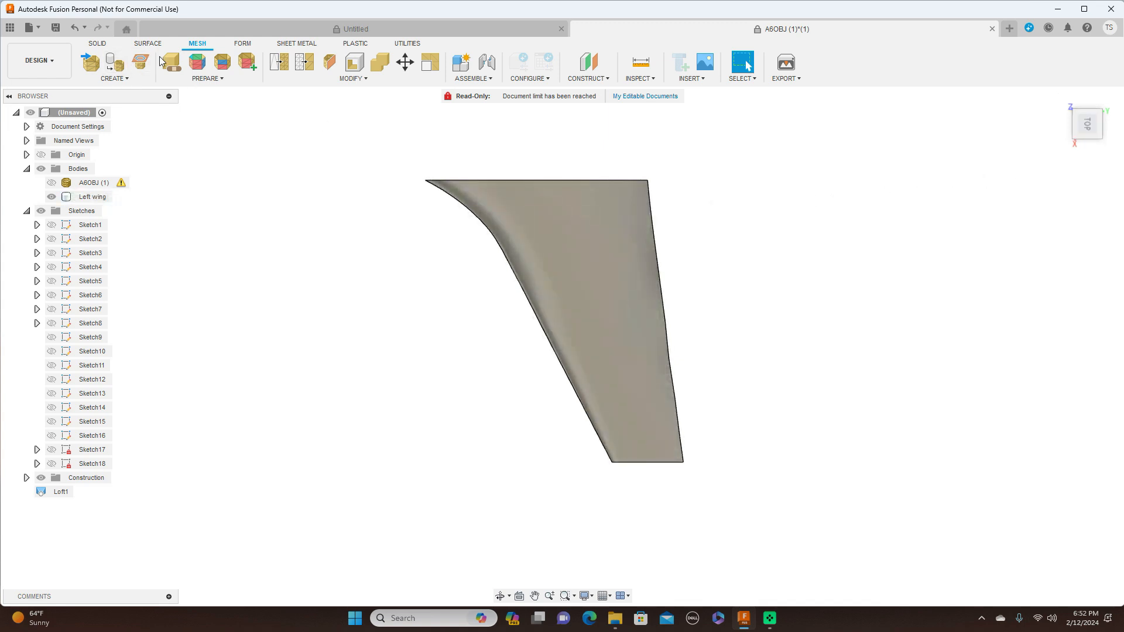
Create a sketch on the XY origin plane and draw a two-point rectangle enclosing the whole left wing
left_click(105, 45)
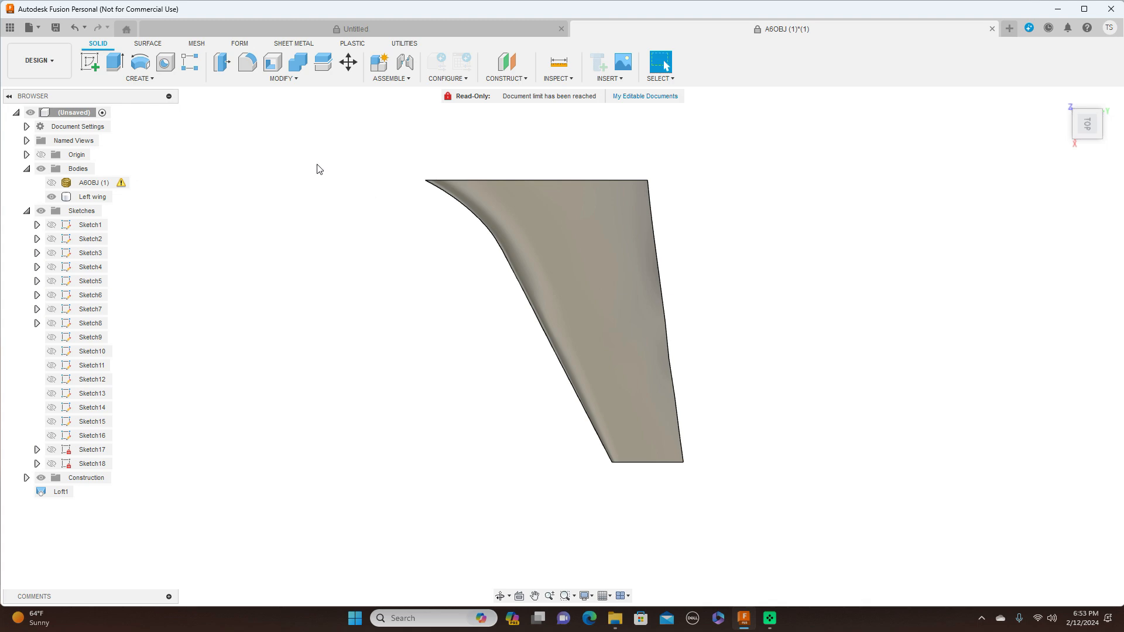
left_click(90, 61)
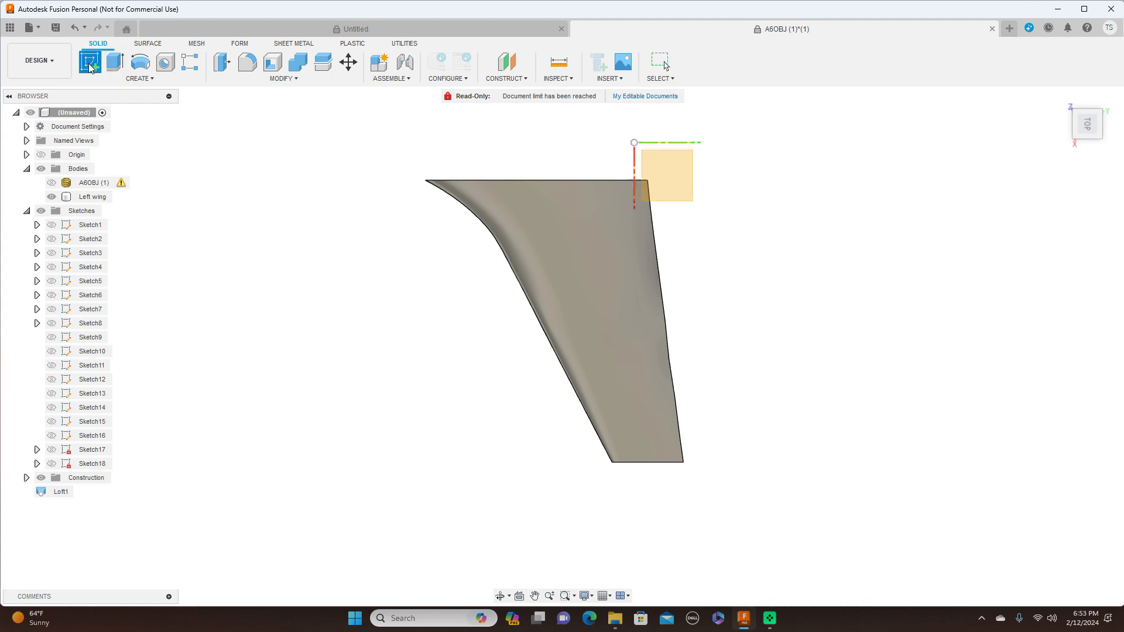
left_click(673, 168)
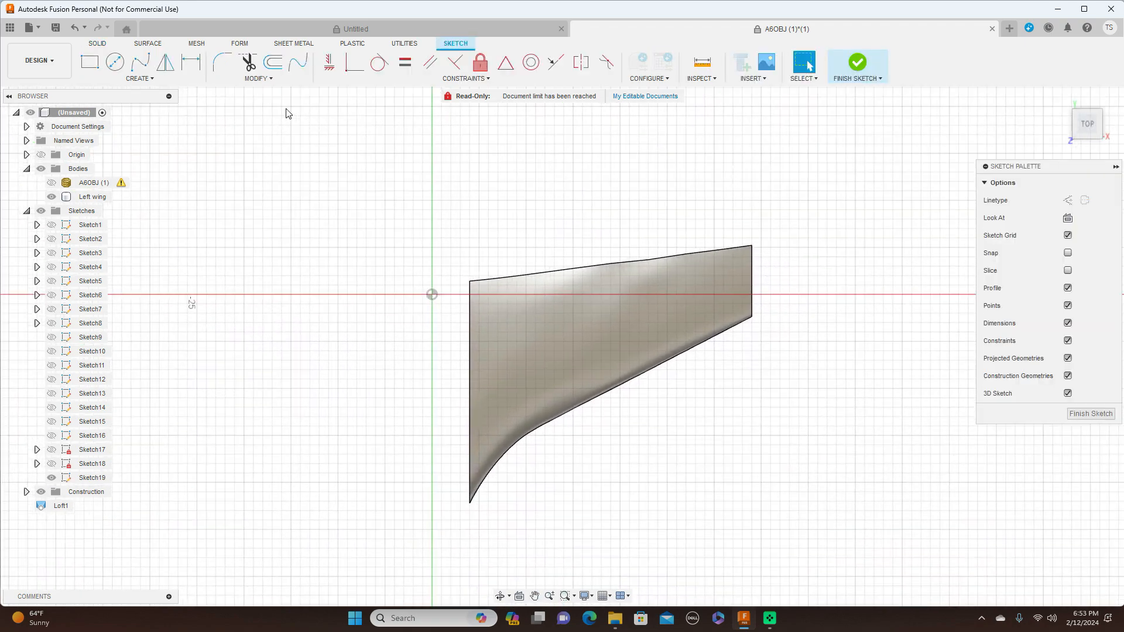
left_click(89, 62)
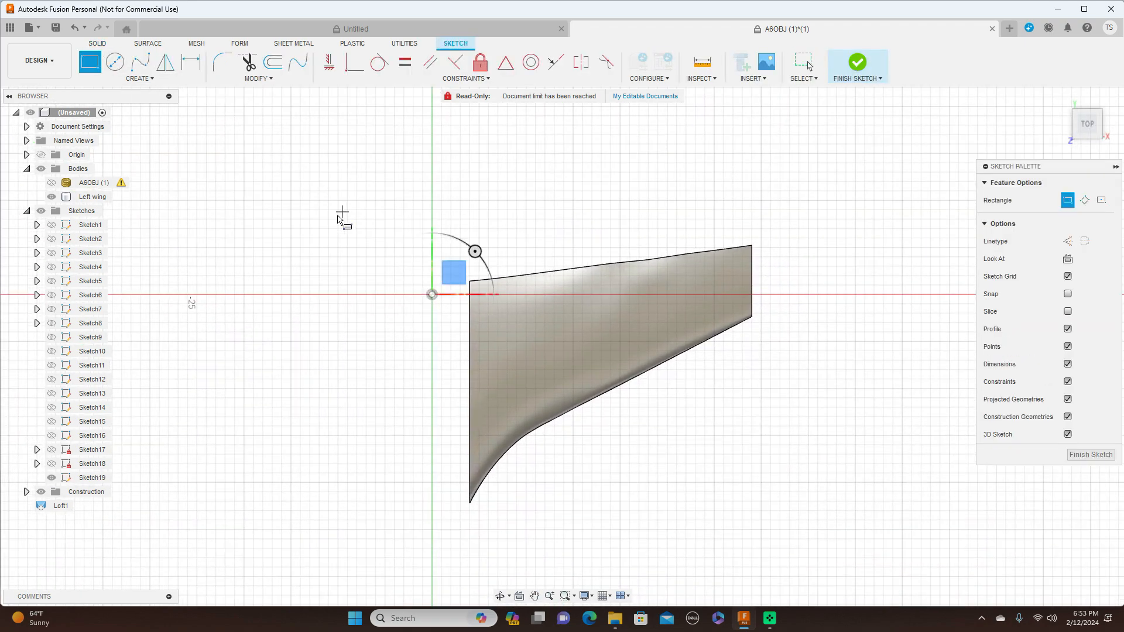
left_click(767, 218)
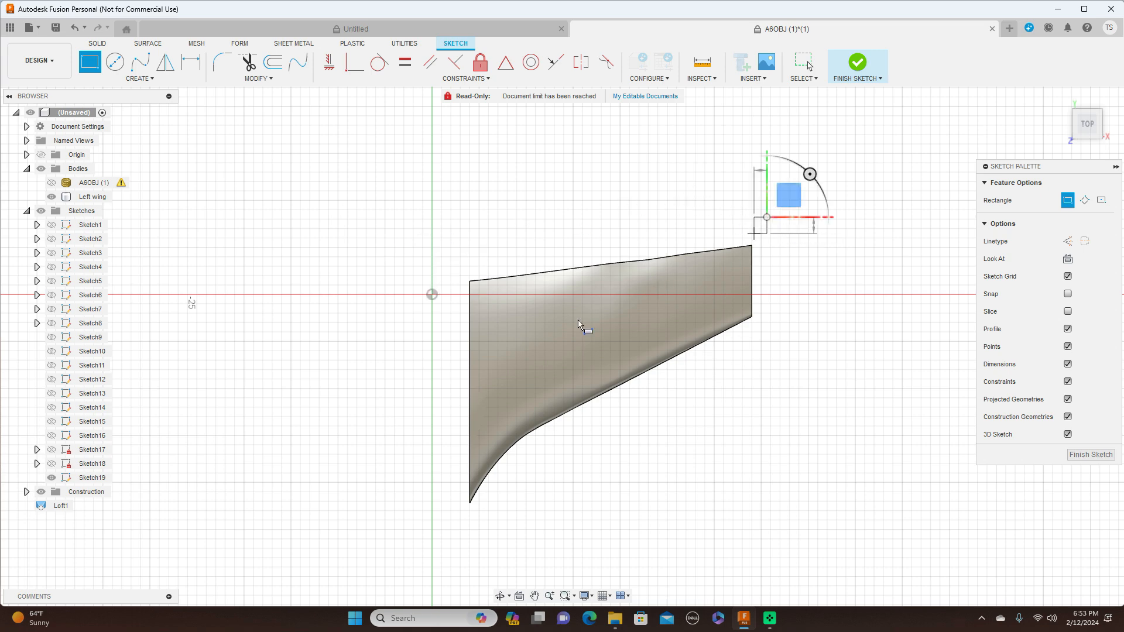
left_click(399, 530)
right_click(398, 533)
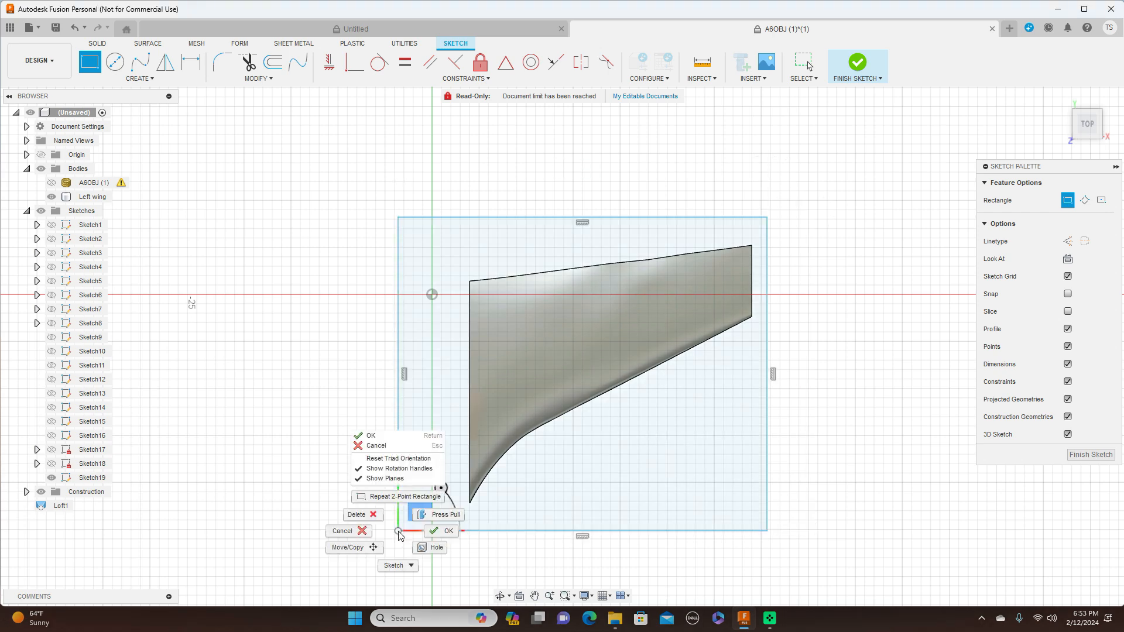
left_click(434, 529)
Draw two roughly parallel diagonal lines across the outer wing, from the rectangle's rear edge to beyond its side at the wing tip
middle_click_drag(562, 345, 562, 346, "shift")
left_click(1087, 115)
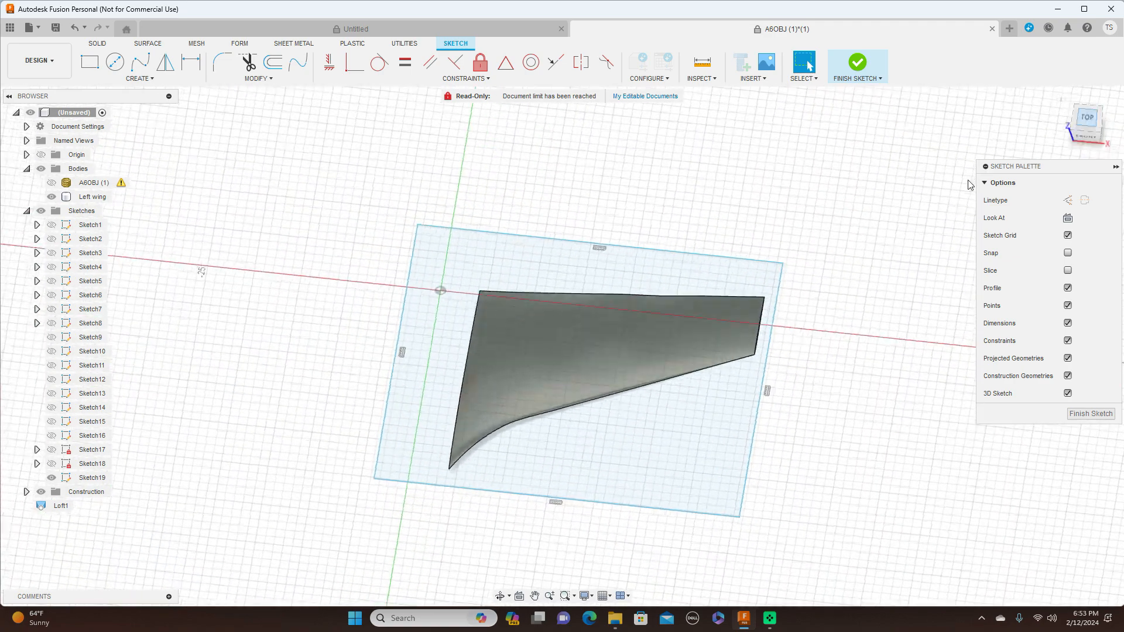
middle_click_drag(949, 210, 792, 153)
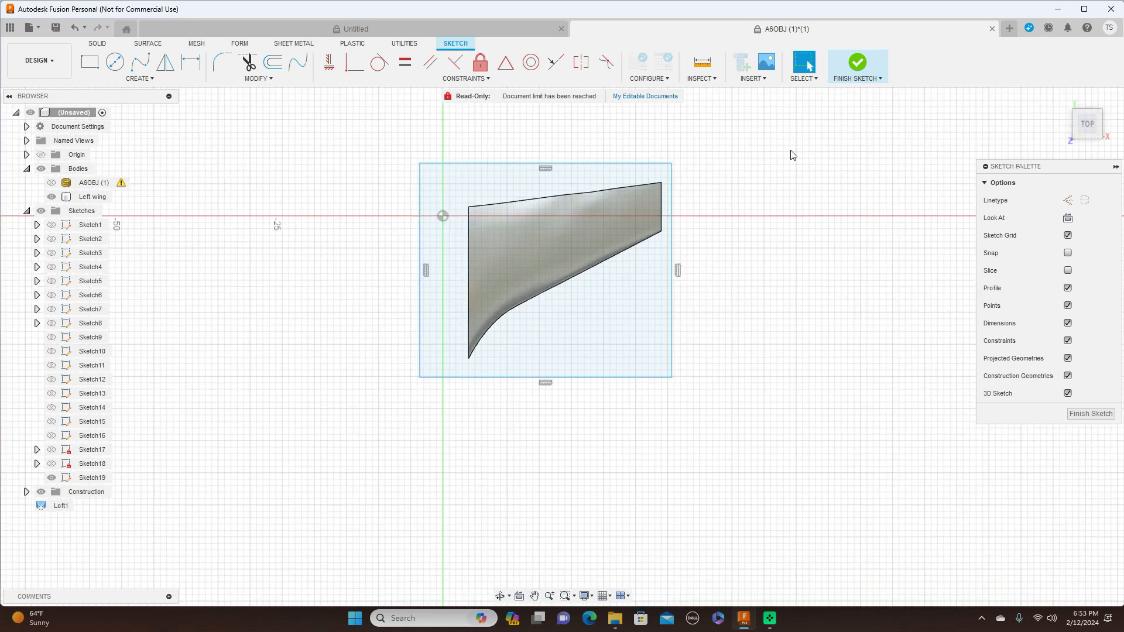
key("m")
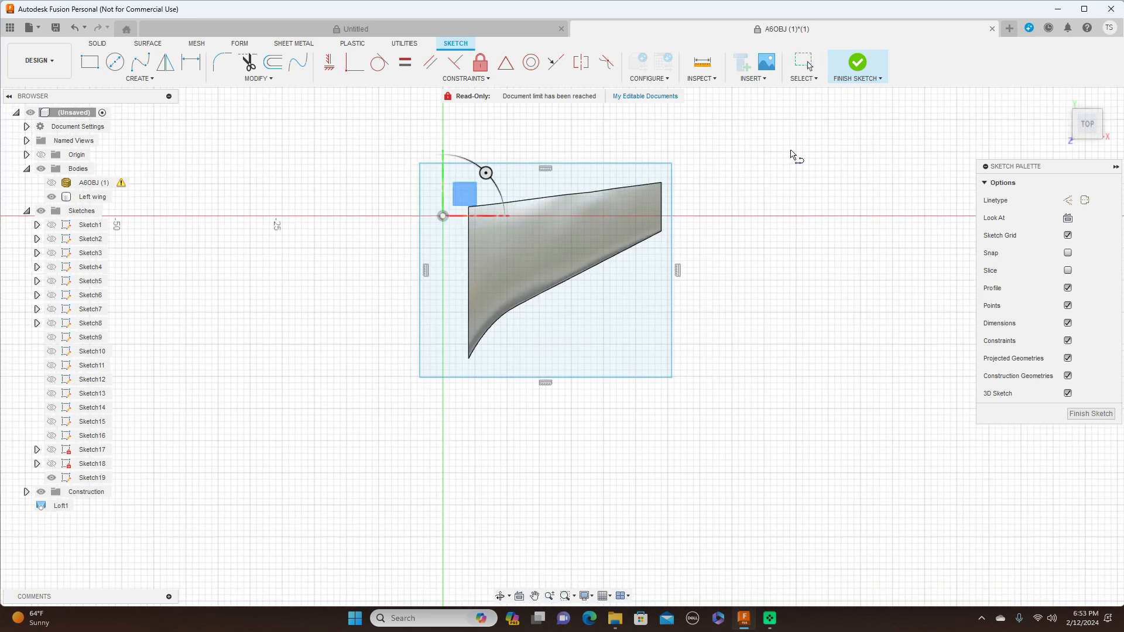
left_click(614, 164)
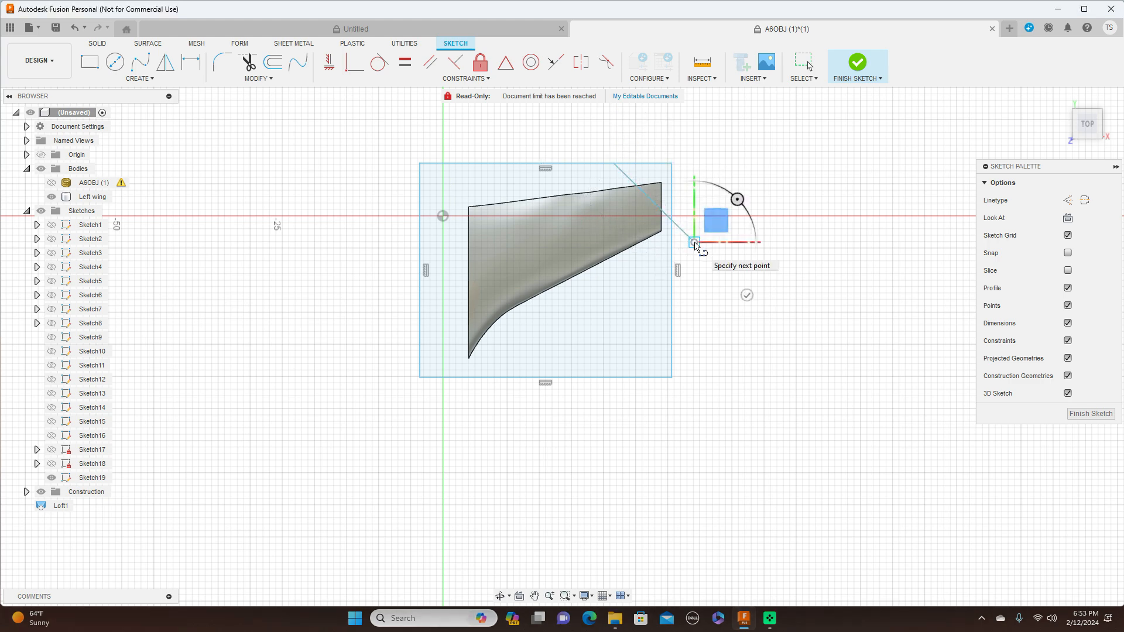
right_click(696, 244)
left_click(730, 247)
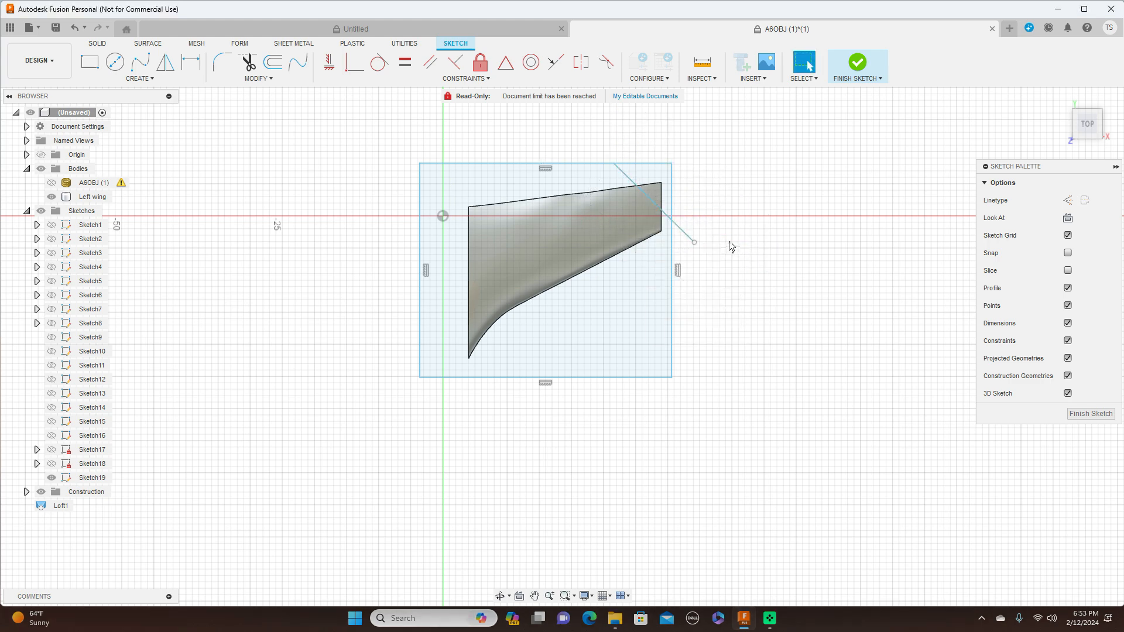
key("l")
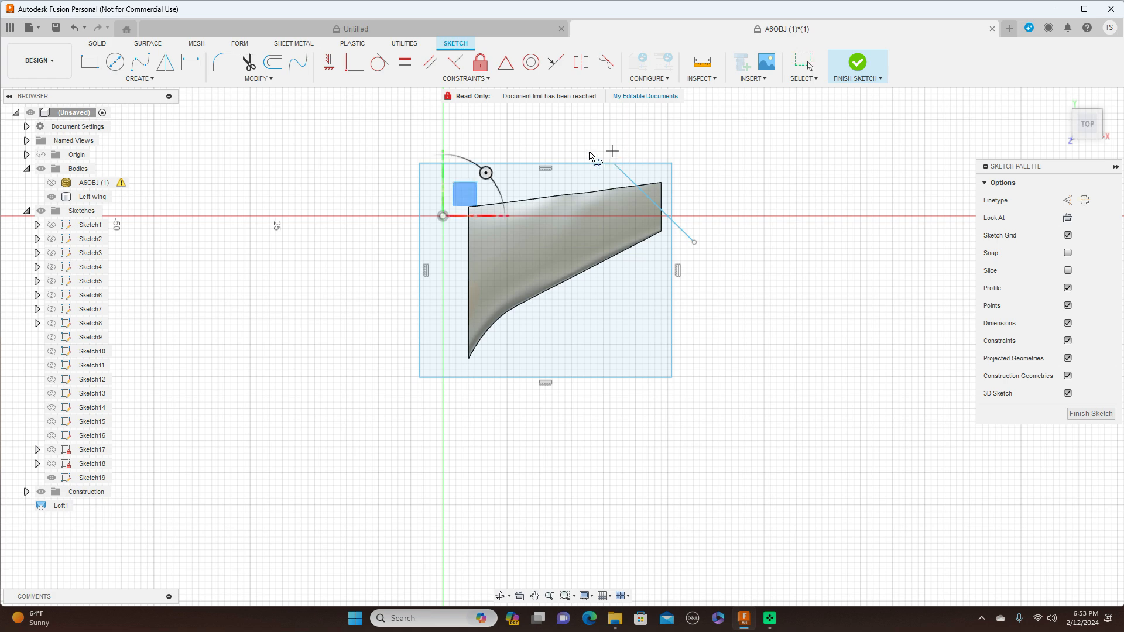
left_click(569, 163)
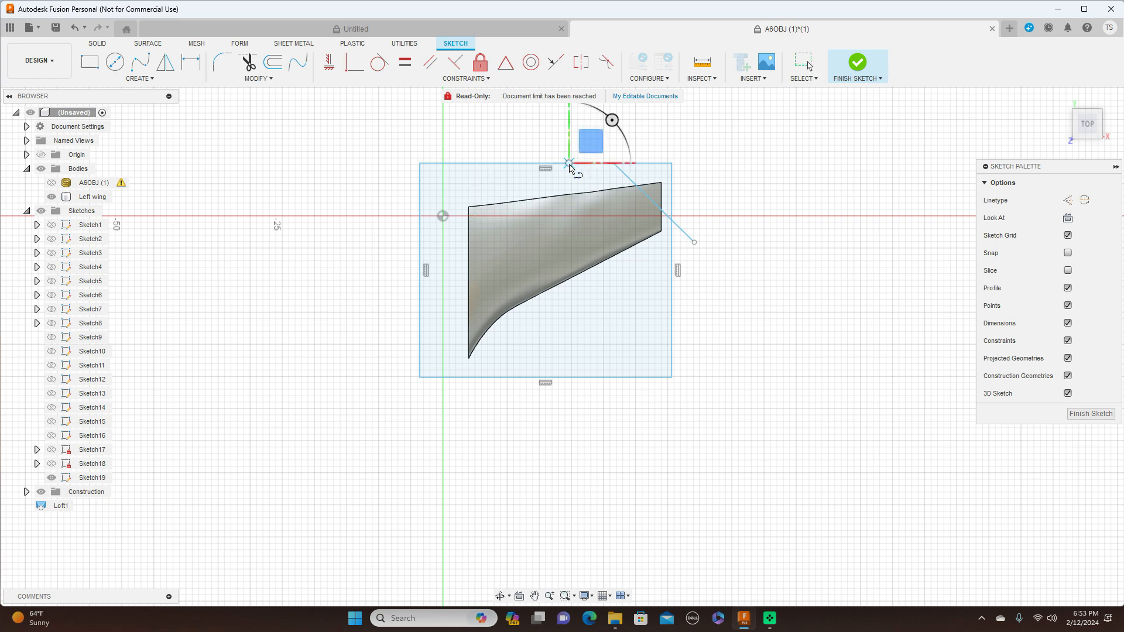
left_click(700, 291)
right_click(701, 291)
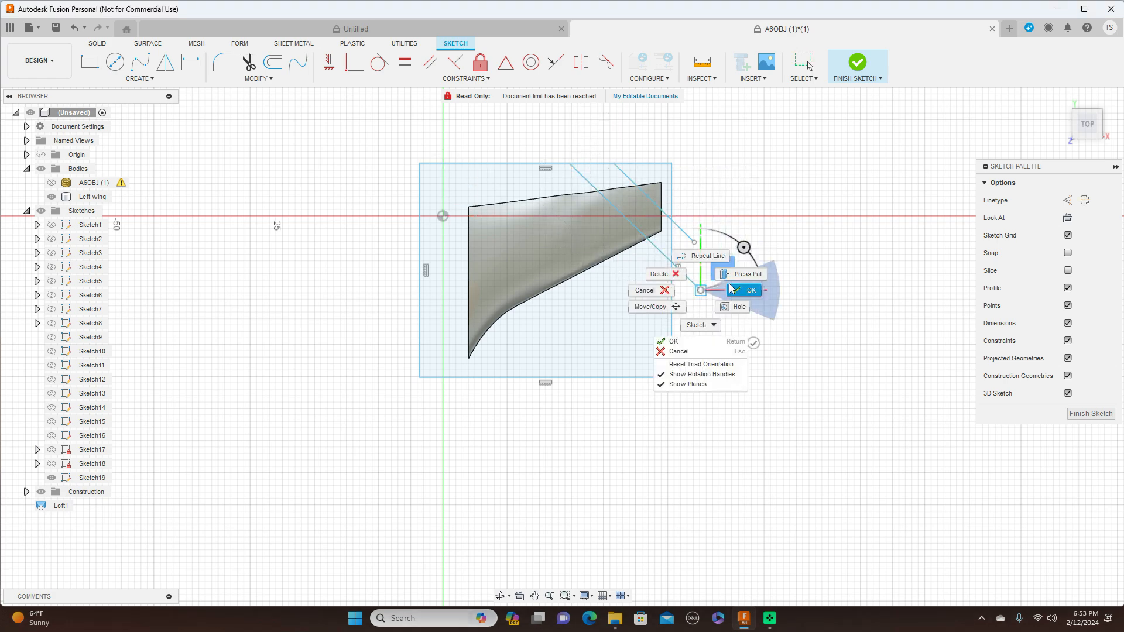
left_click(731, 289)
Draw a line across both diagonals from behind the wing tip, continued by a tangent arc past the wing root to outside the rectangle
key("m")
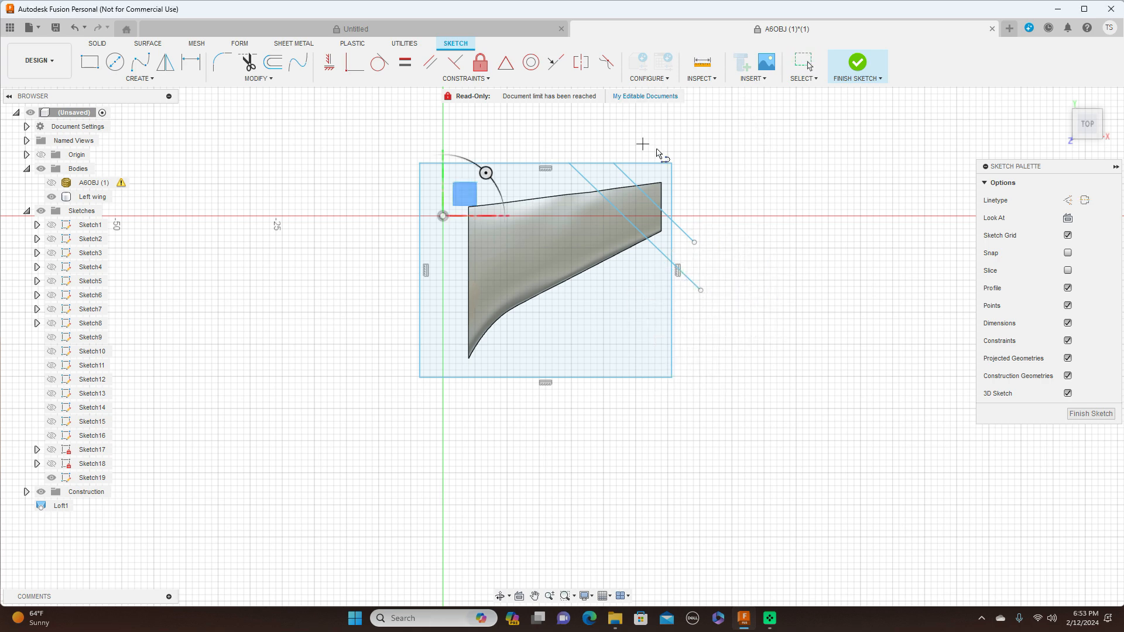
left_click(664, 157)
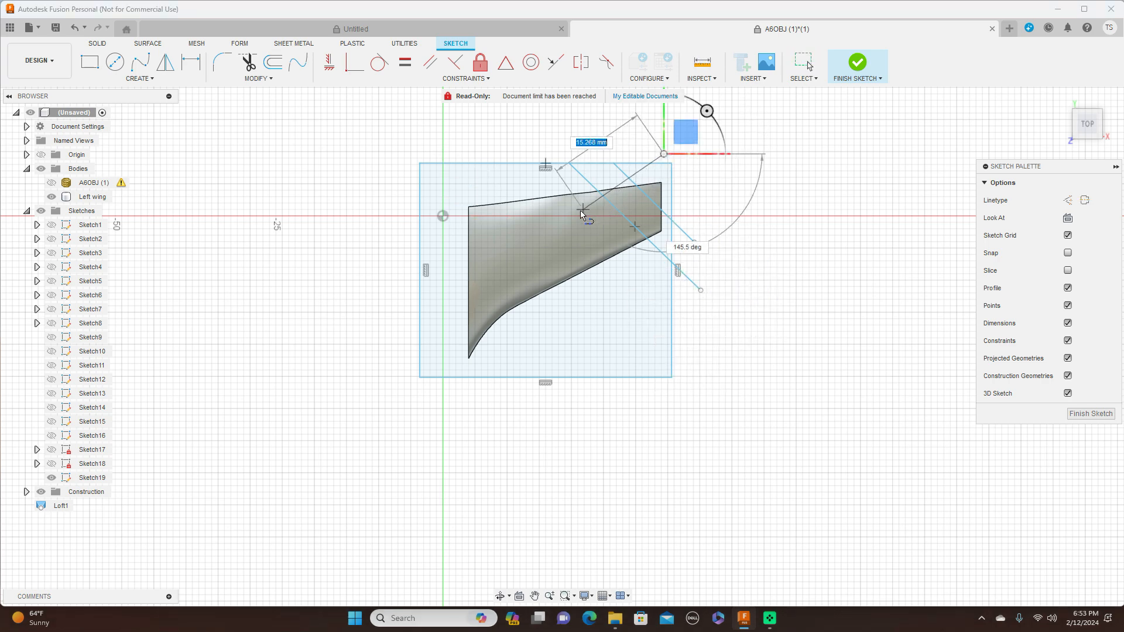
left_click(580, 240)
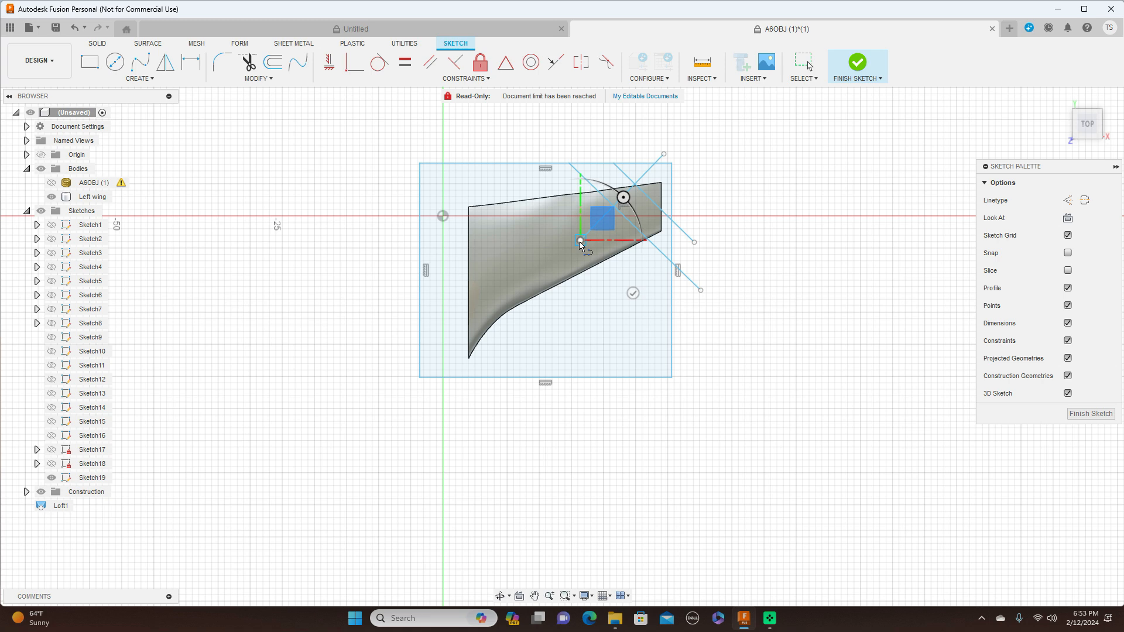
left_click(467, 338)
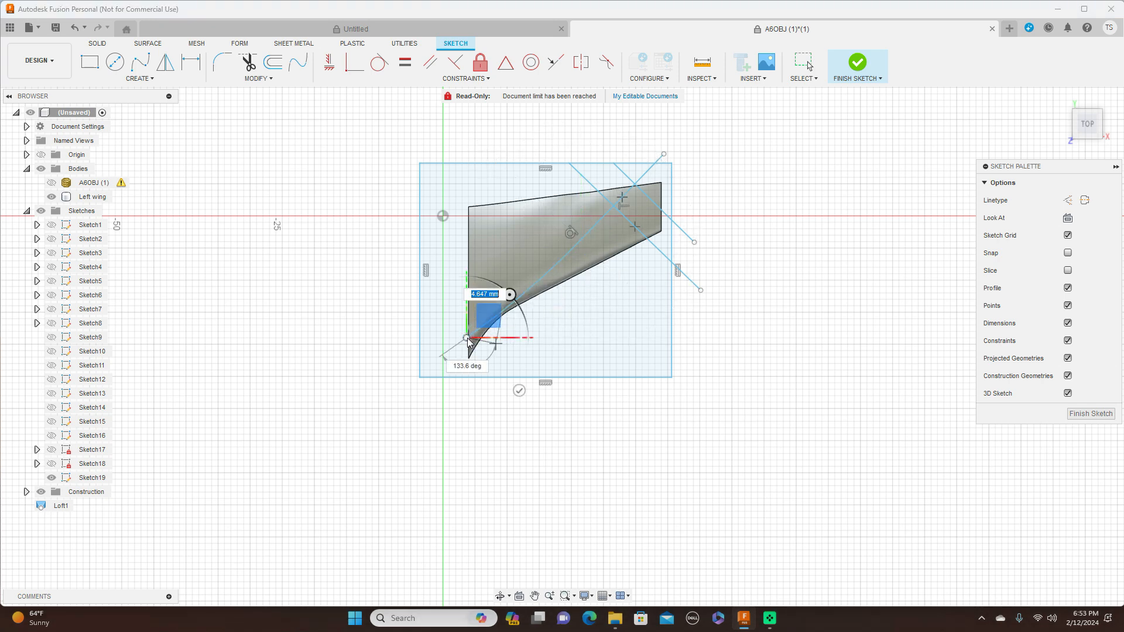
key("Escape")
left_click_drag(467, 338, 386, 387)
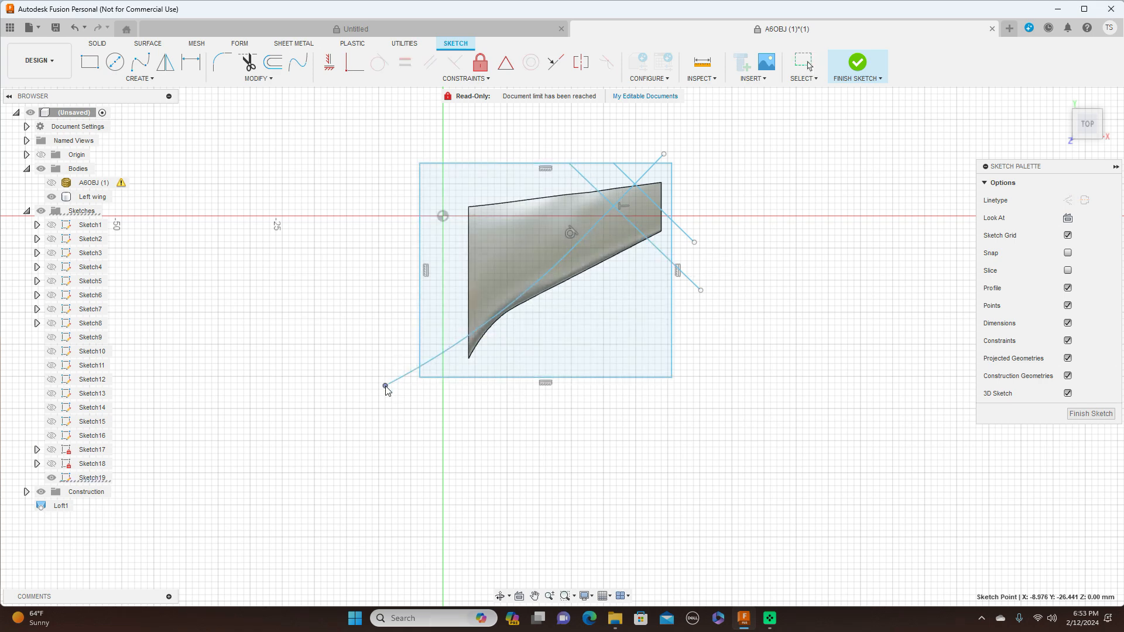
Draw a straight diagonal line from beyond the wing tip, across both crossing diagonals, to outside the rectangle's front edge
key("m")
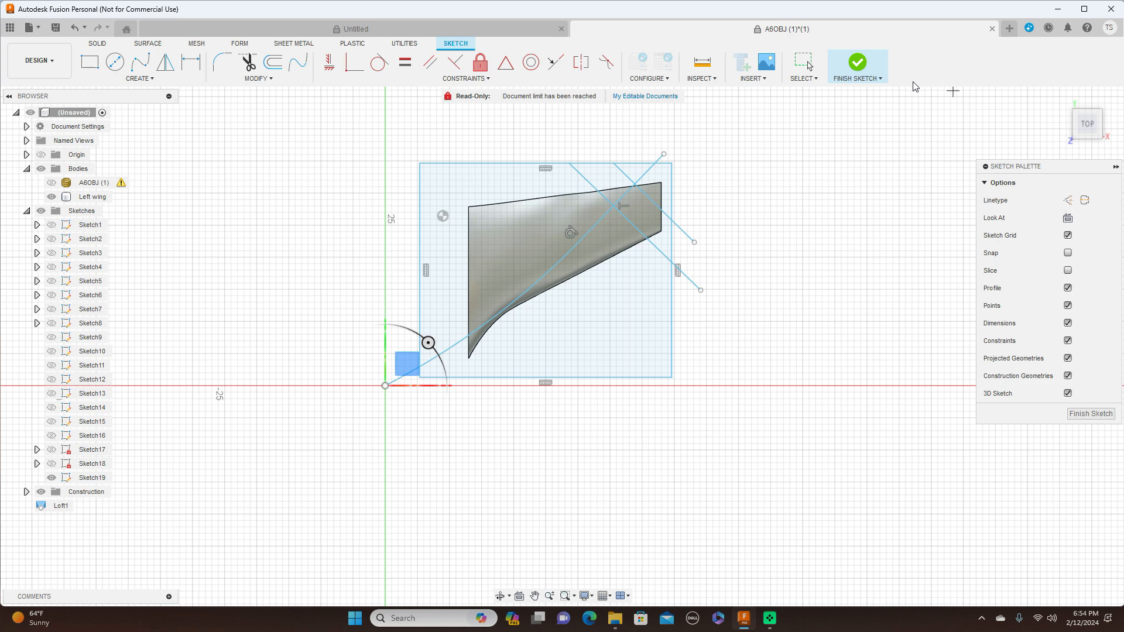
left_click(694, 171)
left_click_drag(736, 127, 429, 430)
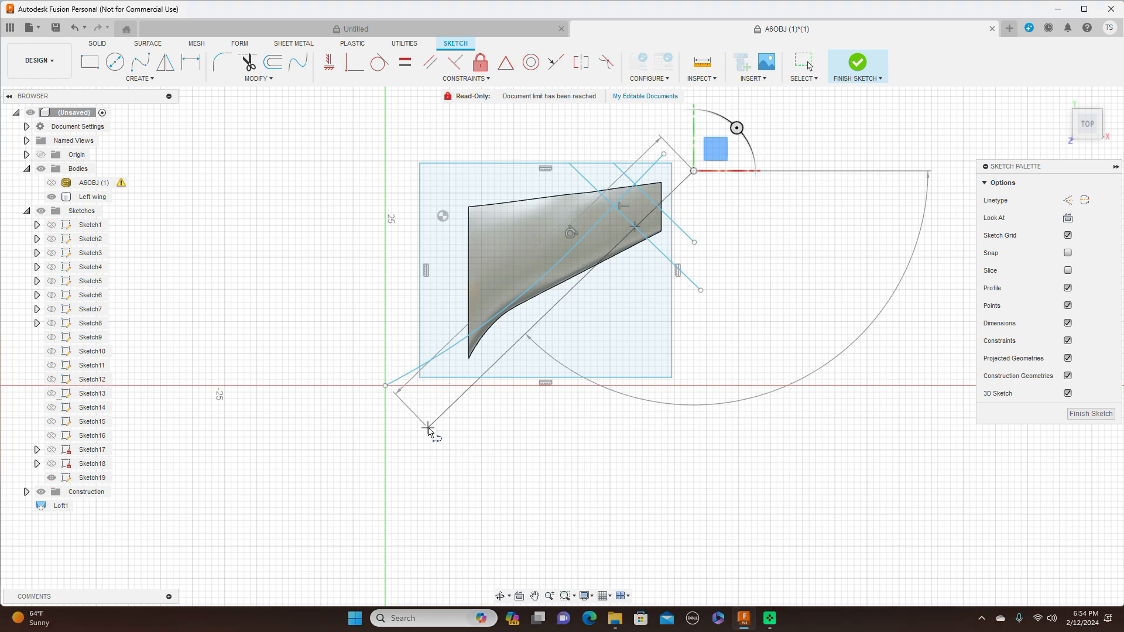
left_click(427, 428)
right_click(439, 423)
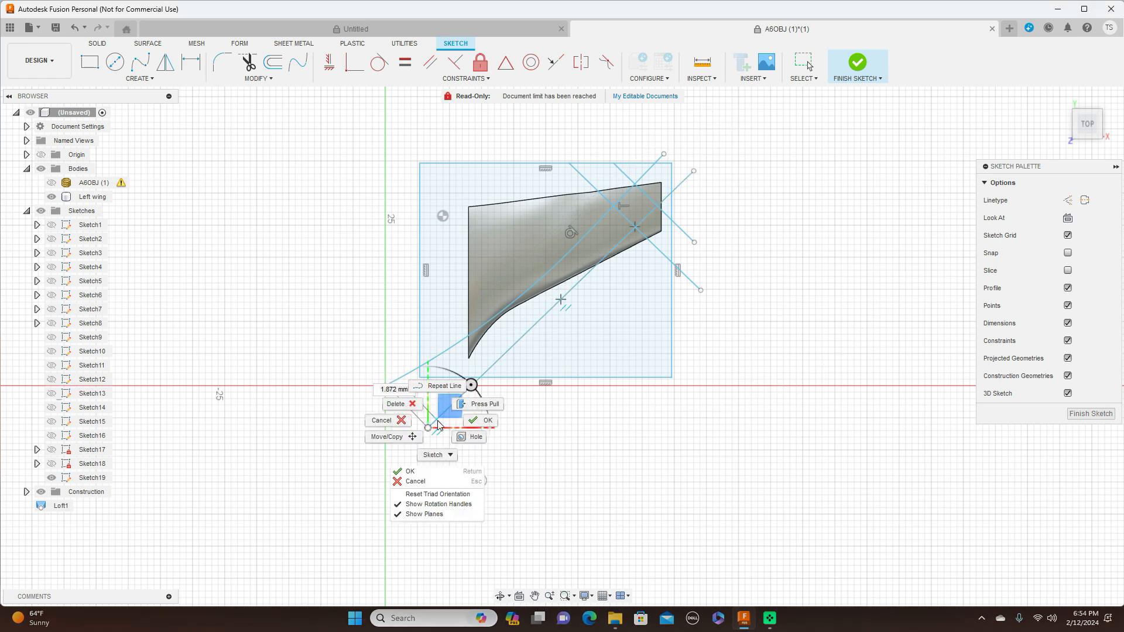
left_click(483, 420)
scroll(788, 236, "up", 4)
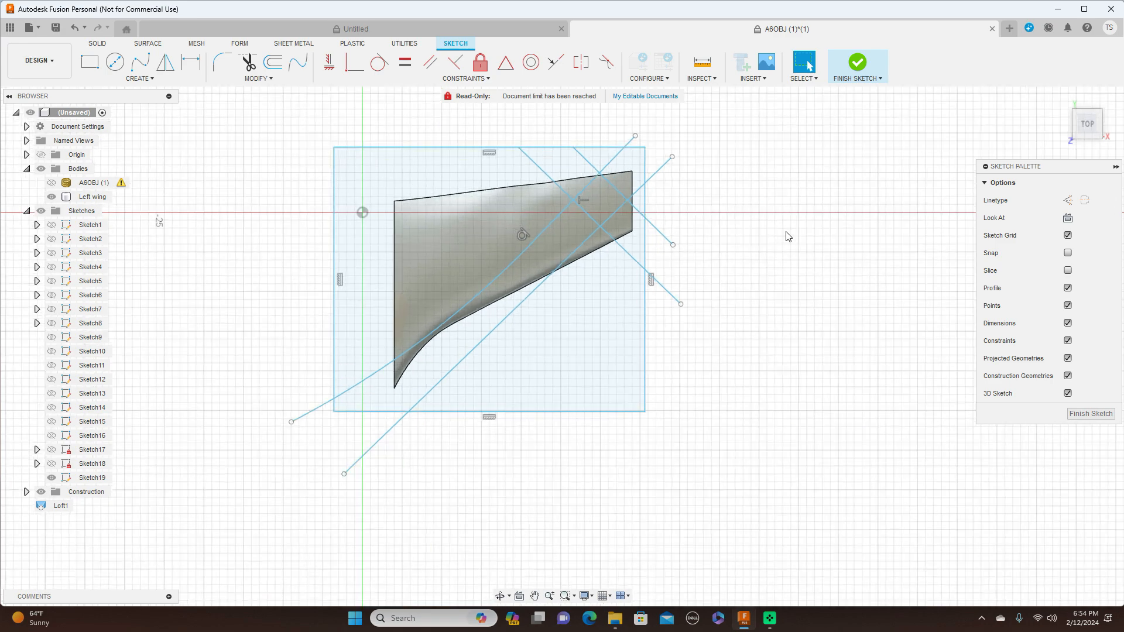
scroll(788, 236, "down", 3)
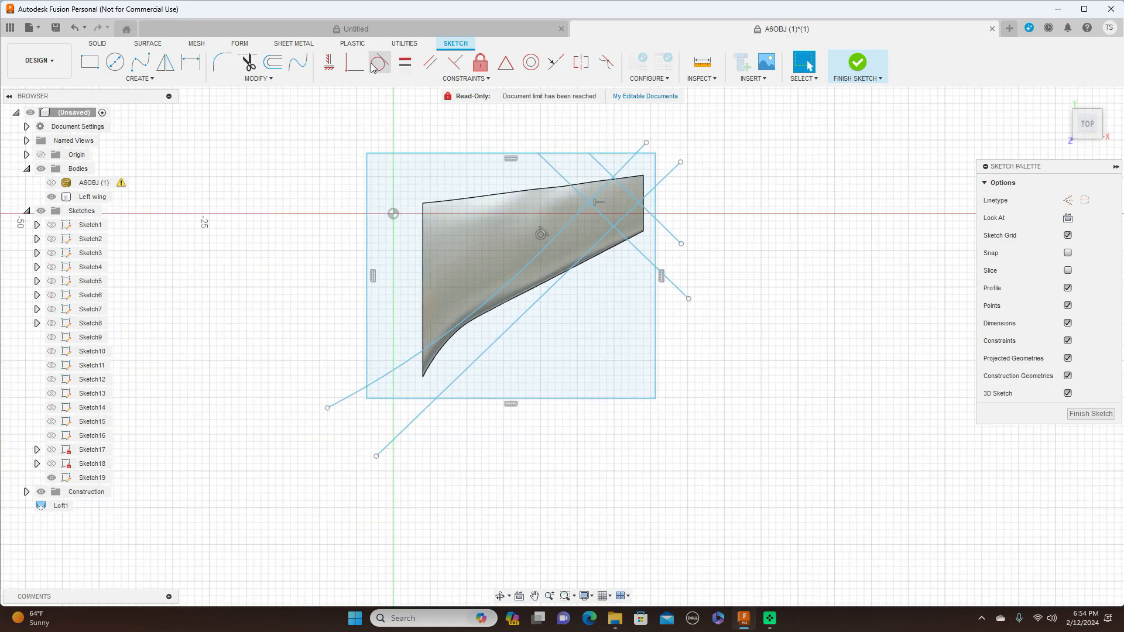
Offset the inner of the two short diagonals by 0.6 mm toward the wing root and finish the sketch
left_click(271, 66)
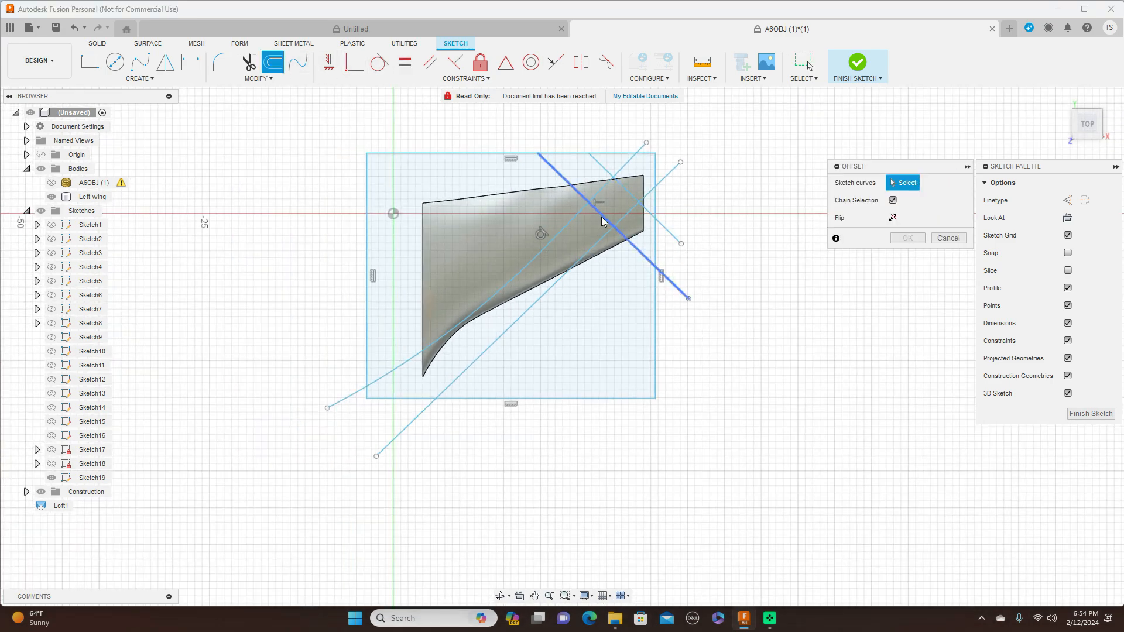
scroll(602, 221, "up", 5)
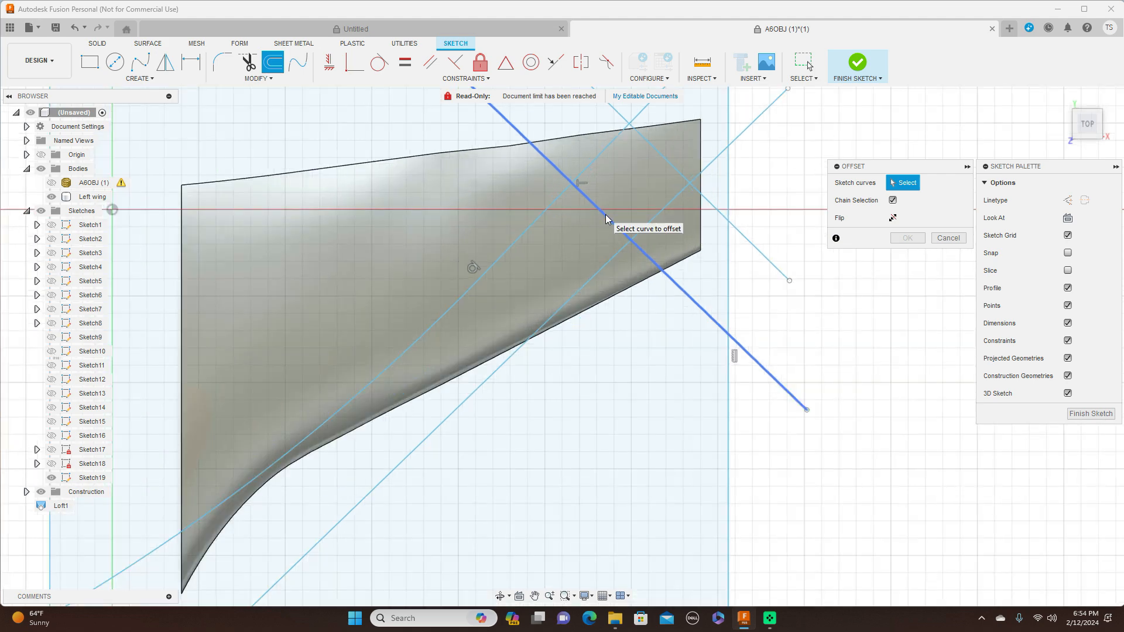
left_click(606, 216)
left_click_drag(593, 226, 603, 220)
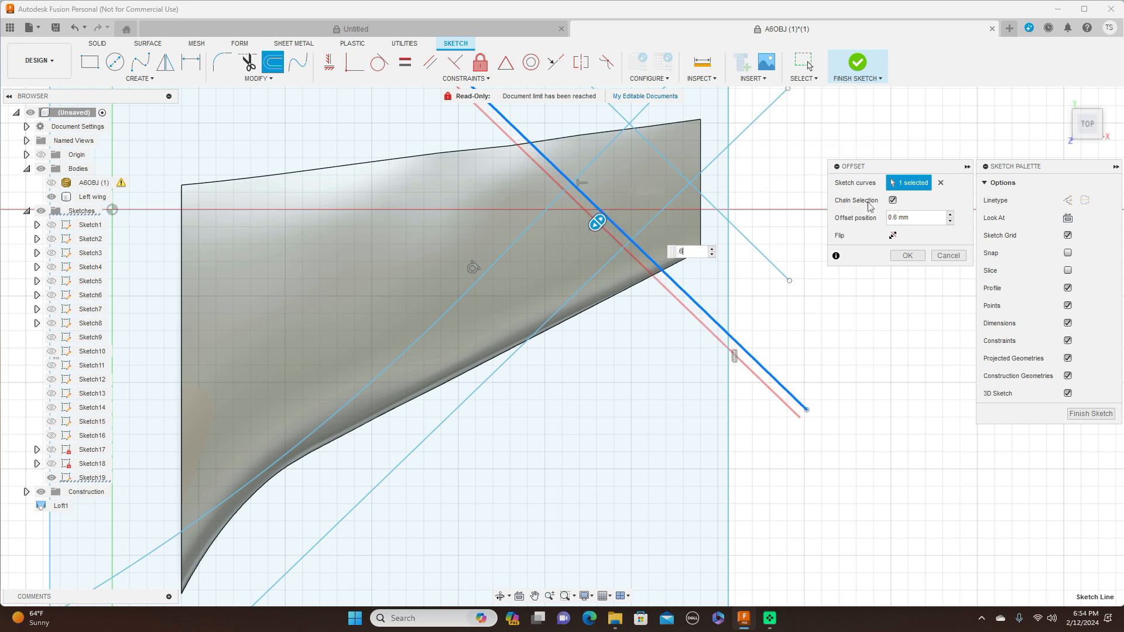
left_click(906, 256)
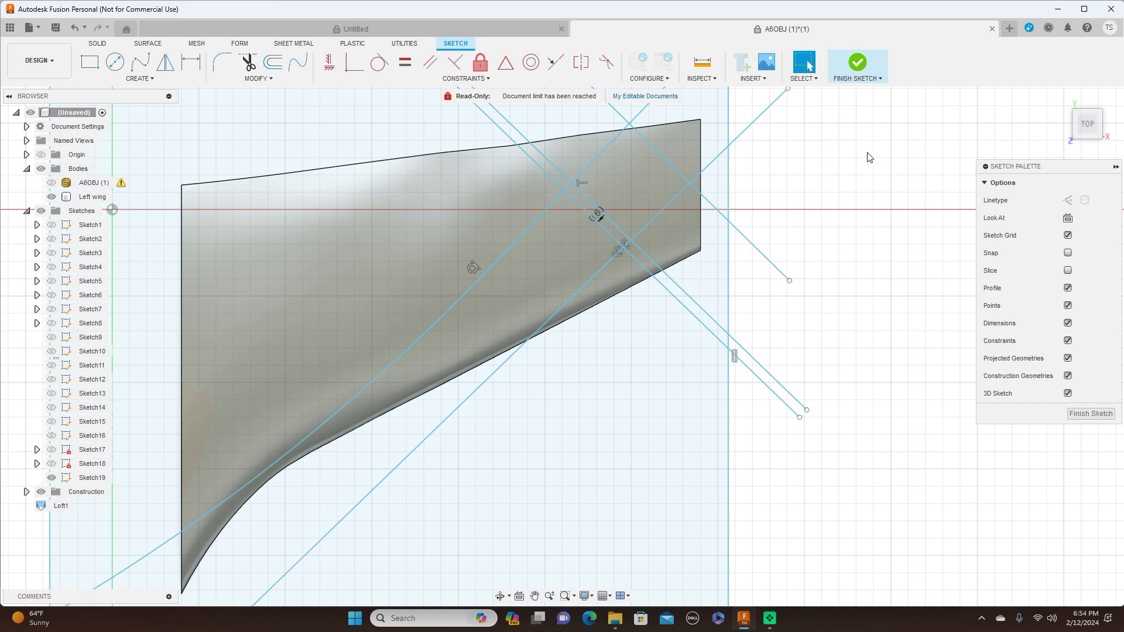
scroll(871, 167, "down", 3)
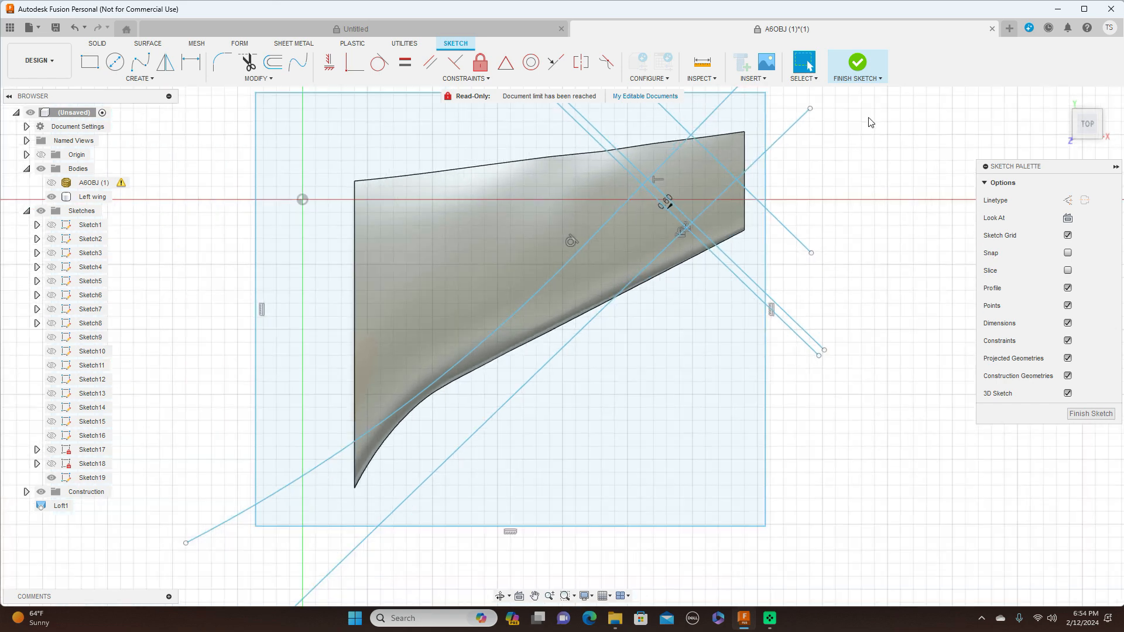
left_click(880, 78)
left_click(854, 89)
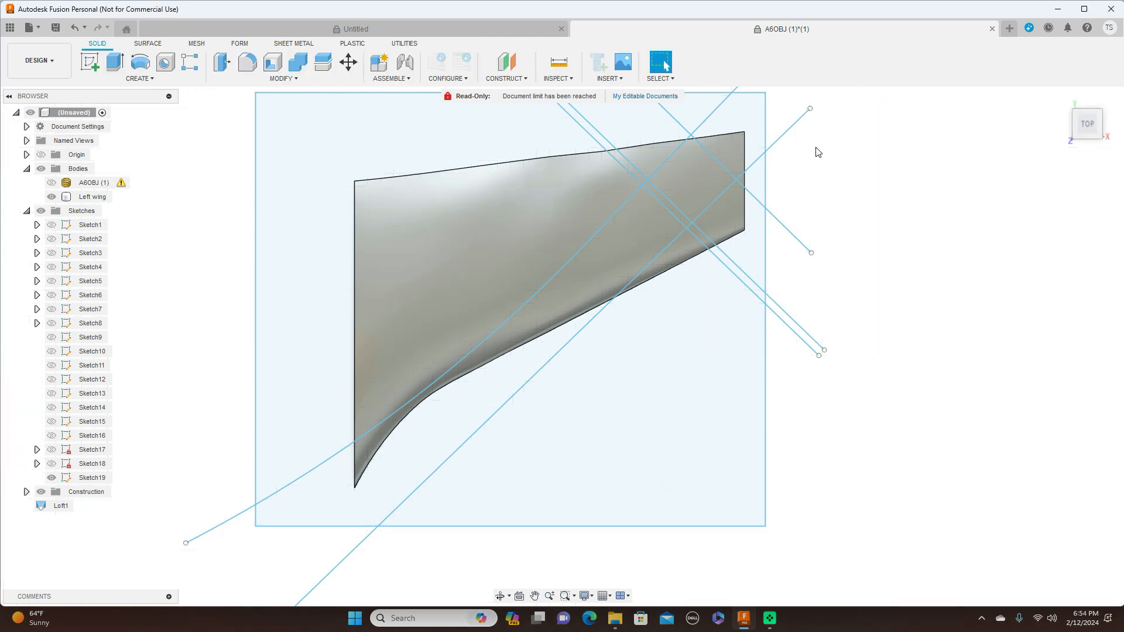
Split the Left wing body using the outermost diagonal sketch line as the splitting tool, with Extend Splitting Tool(s) on
left_click(285, 78)
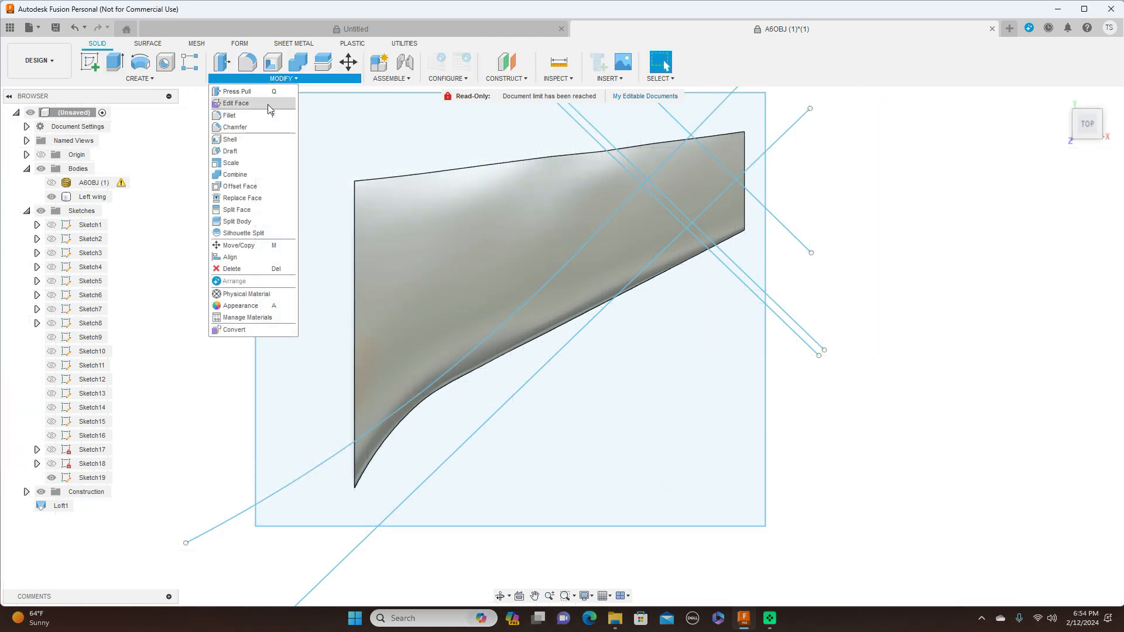
left_click(250, 223)
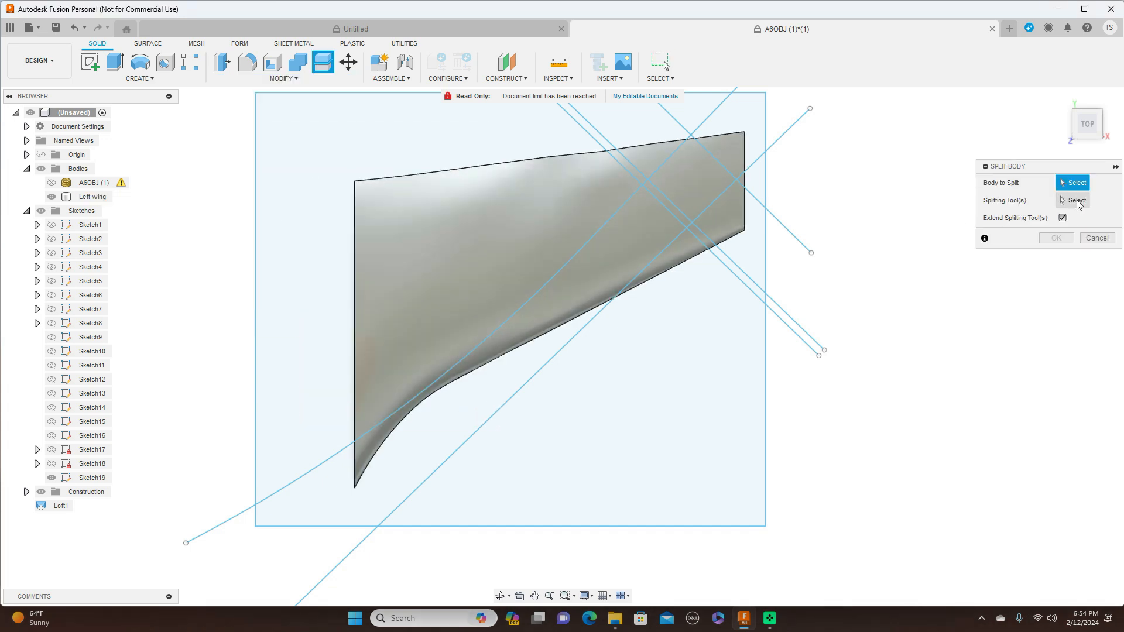
left_click(1077, 201)
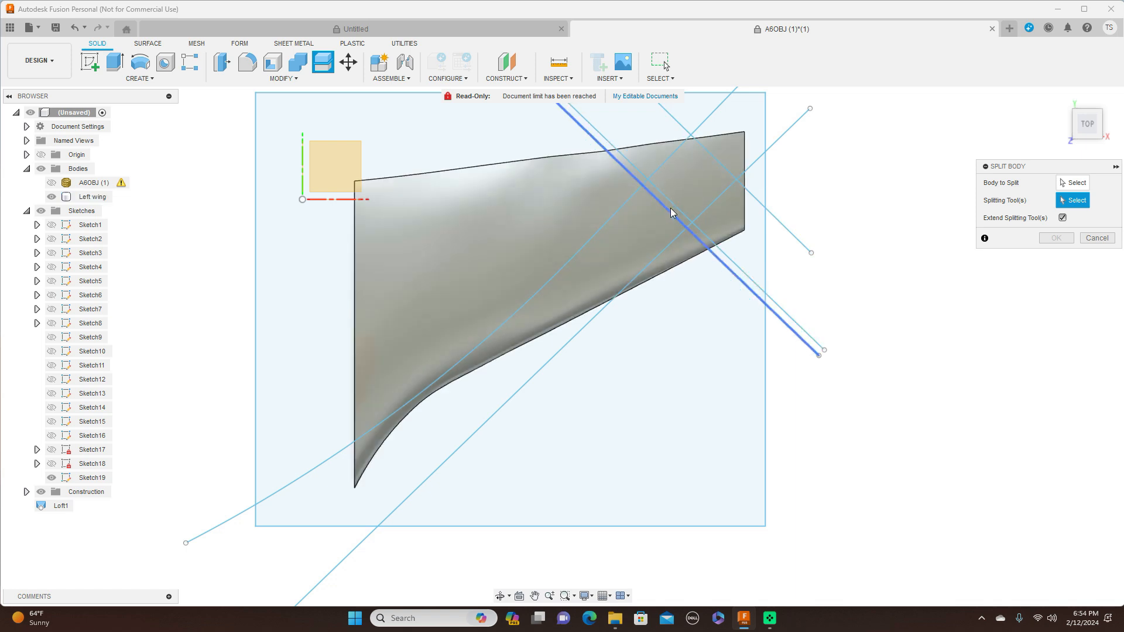
left_click(725, 168)
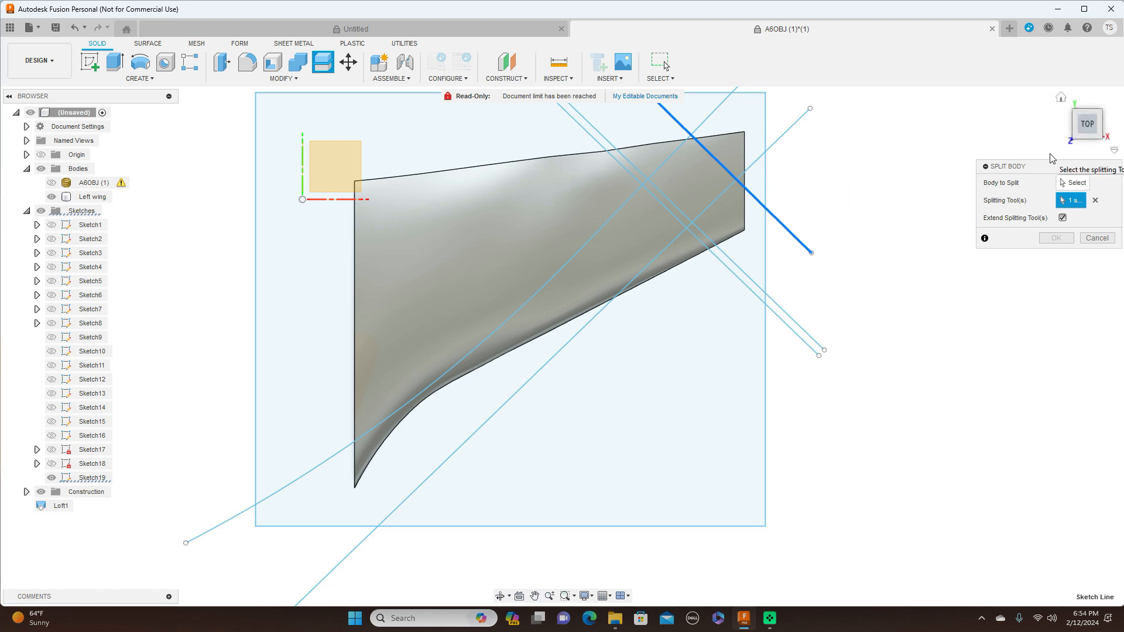
left_click(1076, 143)
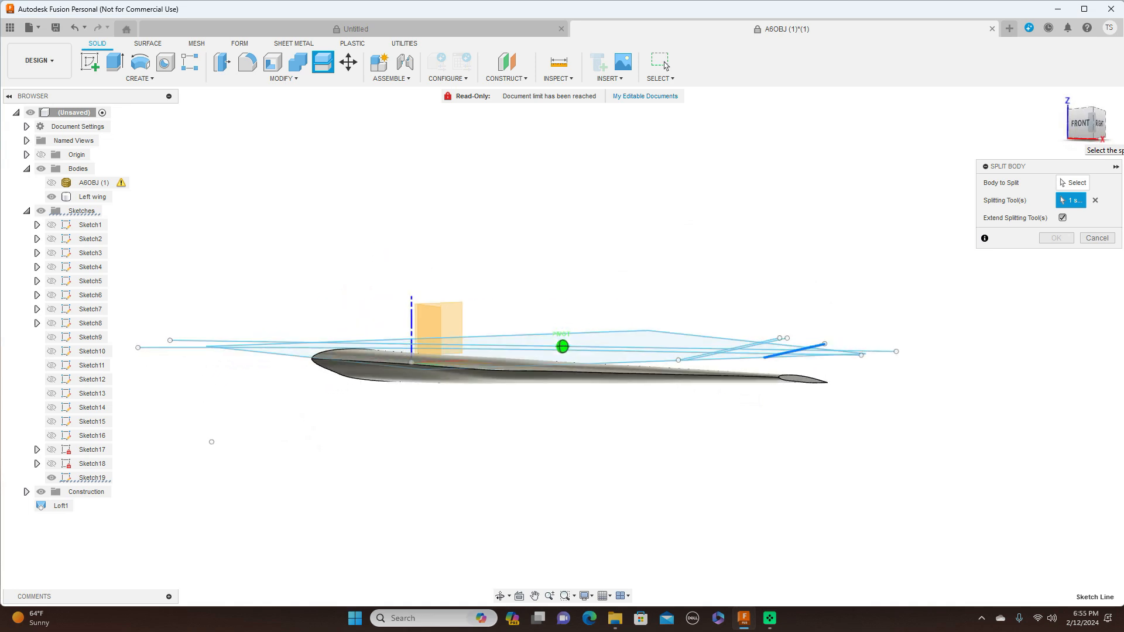
left_click(1074, 182)
left_click(786, 342)
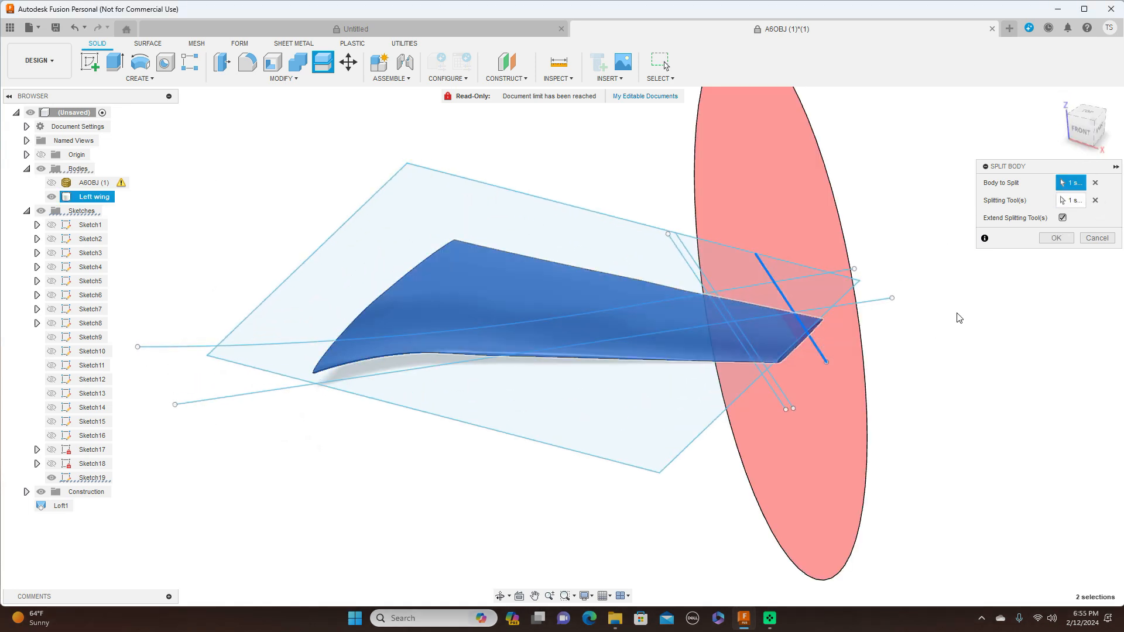
left_click_drag(1091, 120, 1089, 146)
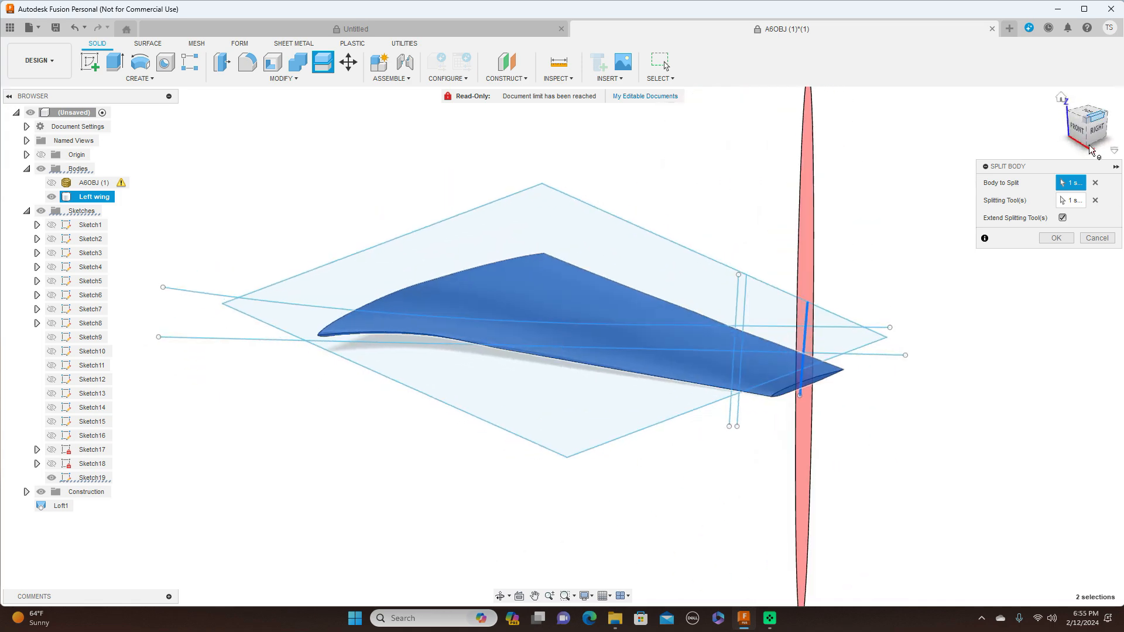
left_click(1062, 238)
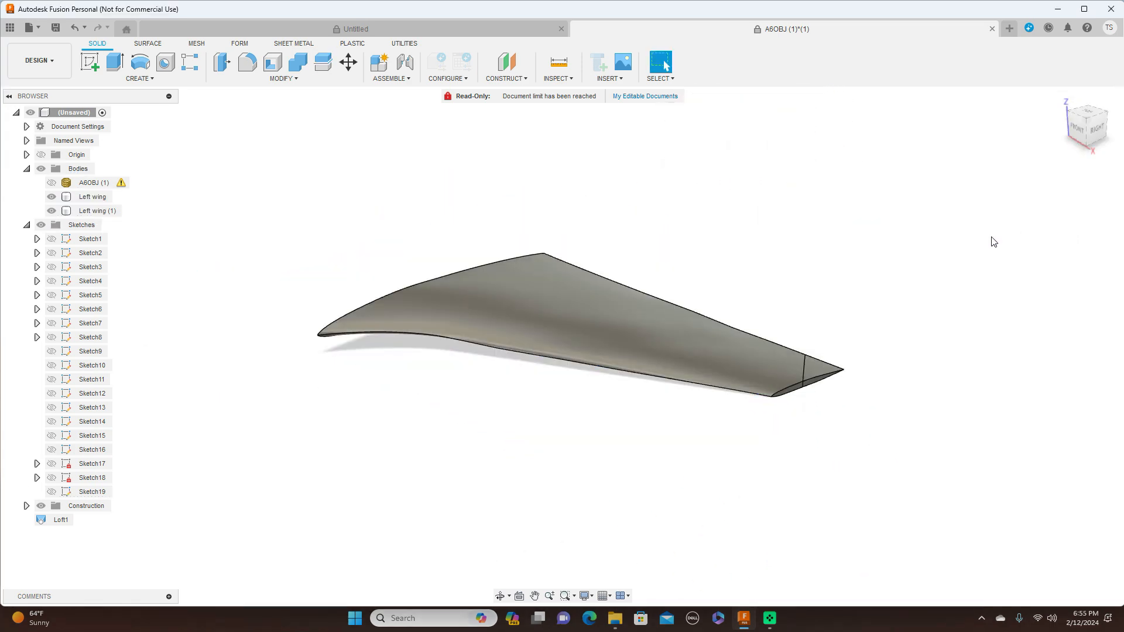
Inspect the two split pieces one at a time by toggling their visibility, leaving only Left wing (1) shown
left_click(1090, 114)
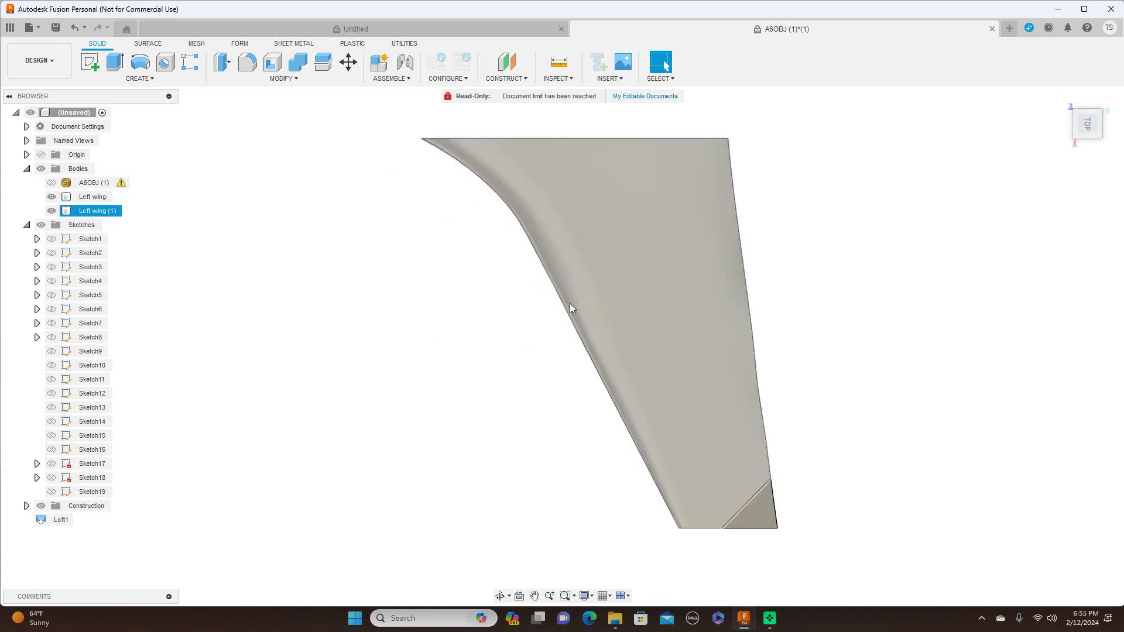
left_click(51, 212)
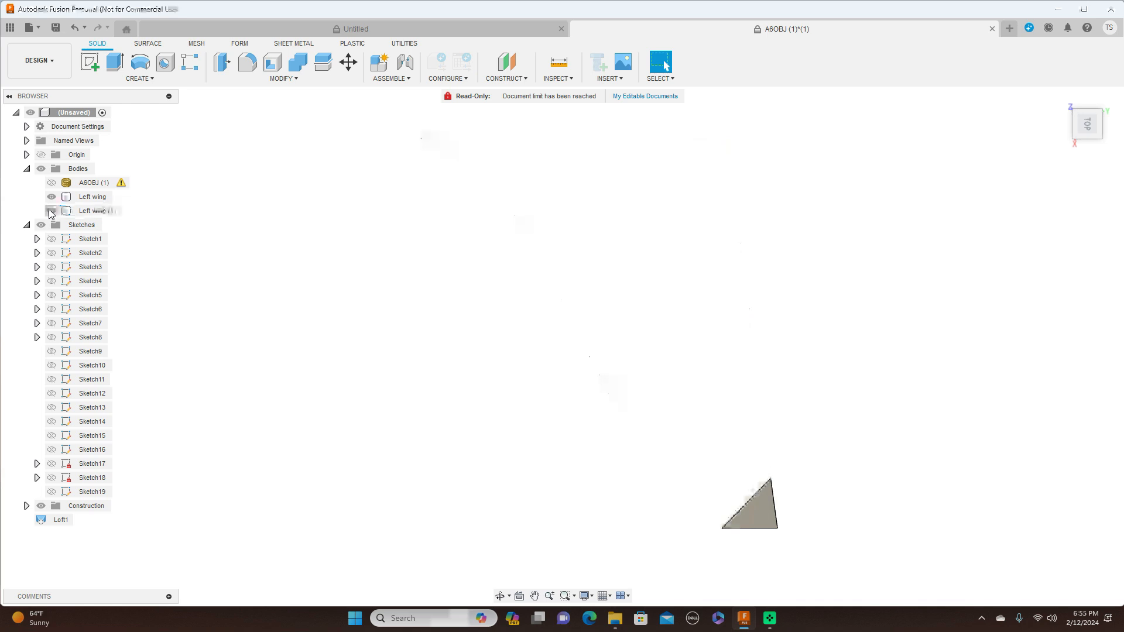
left_click(51, 211)
left_click(51, 197)
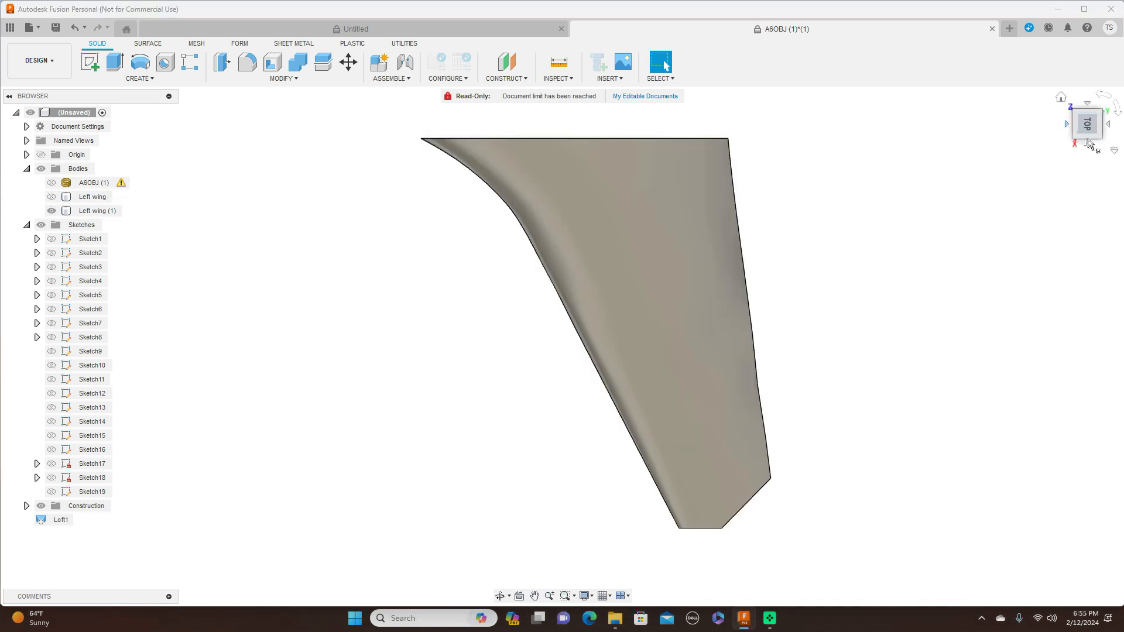
left_click(1061, 114)
mouse_move(1085, 123)
left_mouse_down()
mouse_move(1039, 124)
mouse_move(1036, 153)
mouse_move(1062, 181)
mouse_move(1101, 175)
mouse_move(1106, 134)
mouse_move(1101, 124)
mouse_move(1080, 138)
left_mouse_up()
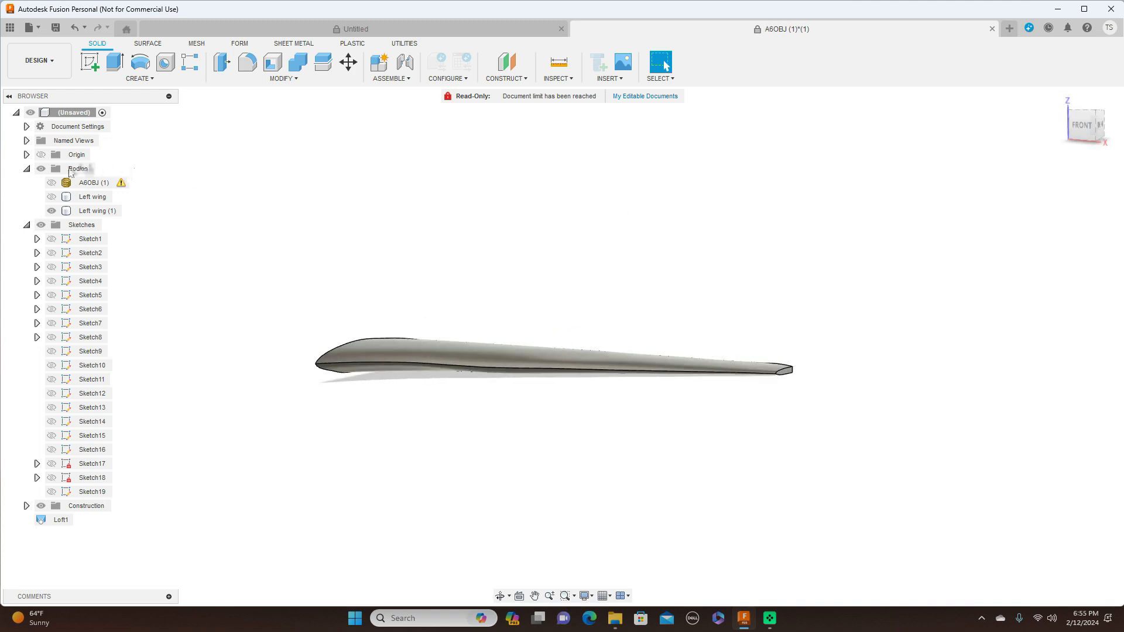
Show only the A6OBJ (1) mesh, hiding both wing bodies, and examine the whole aircraft from the side and front
left_click(52, 183)
left_click(51, 197)
left_click(52, 211)
scroll(788, 243, "down", 1)
middle_click_drag(731, 224, 896, 208)
mouse_move(1076, 132)
left_mouse_down()
mouse_move(1052, 134)
mouse_move(1074, 133)
mouse_move(1073, 153)
mouse_move(1057, 157)
mouse_move(1106, 132)
mouse_move(1076, 126)
left_mouse_up()
left_click(1076, 126)
scroll(785, 143, "up", 3)
middle_click_drag(871, 158, 718, 188)
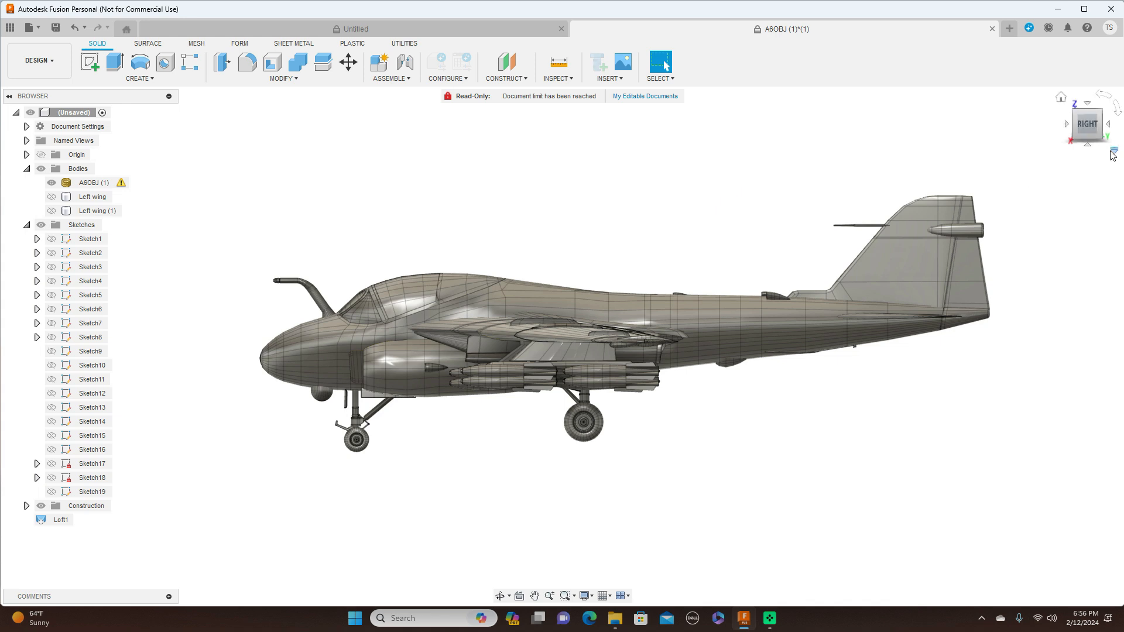
left_click_drag(1101, 148, 1080, 127)
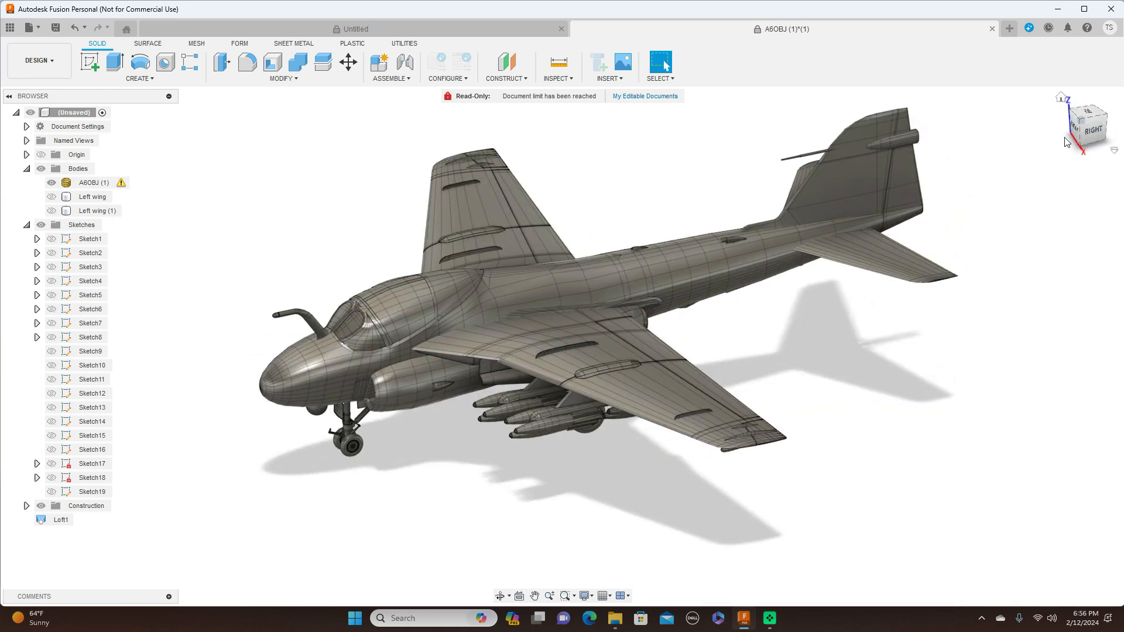
left_click_drag(1081, 123, 1088, 116)
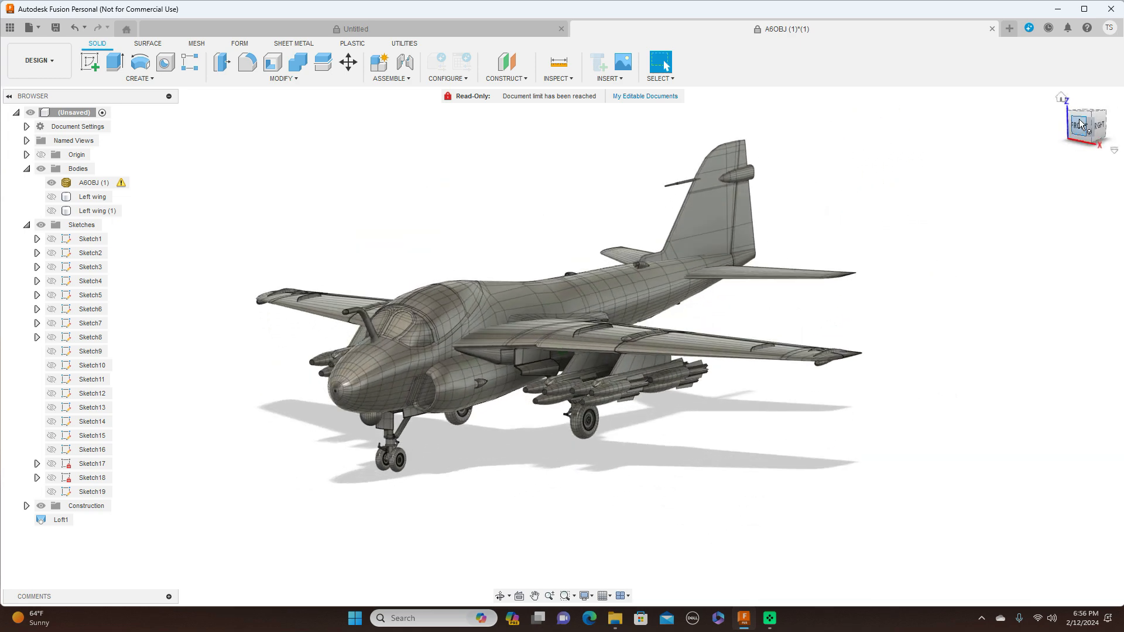